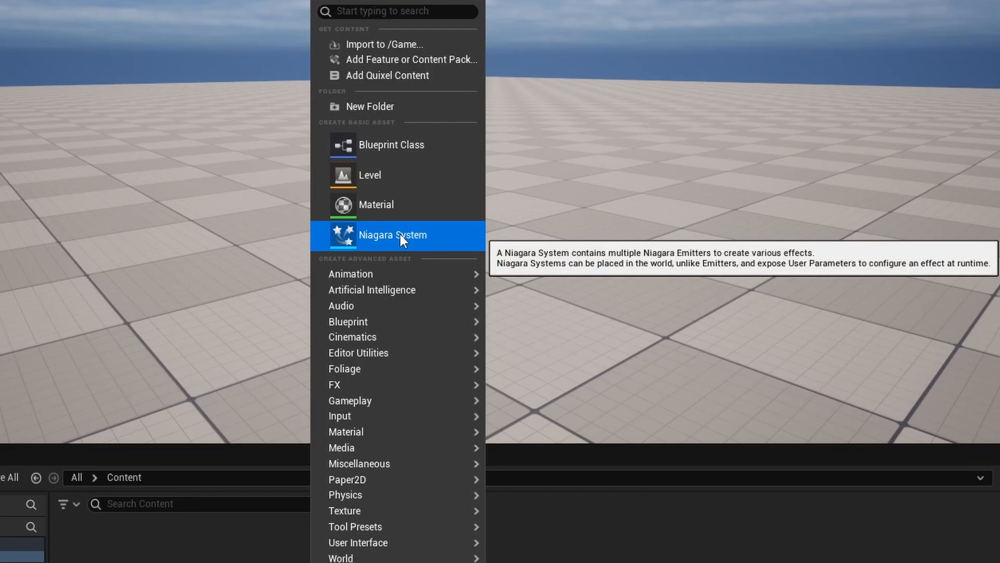
Step: Create a Niagara System in the Content folder from the Empty emitter template and name it NS_Portal
{"action": "left_click", "coordinate": [400, 236]}
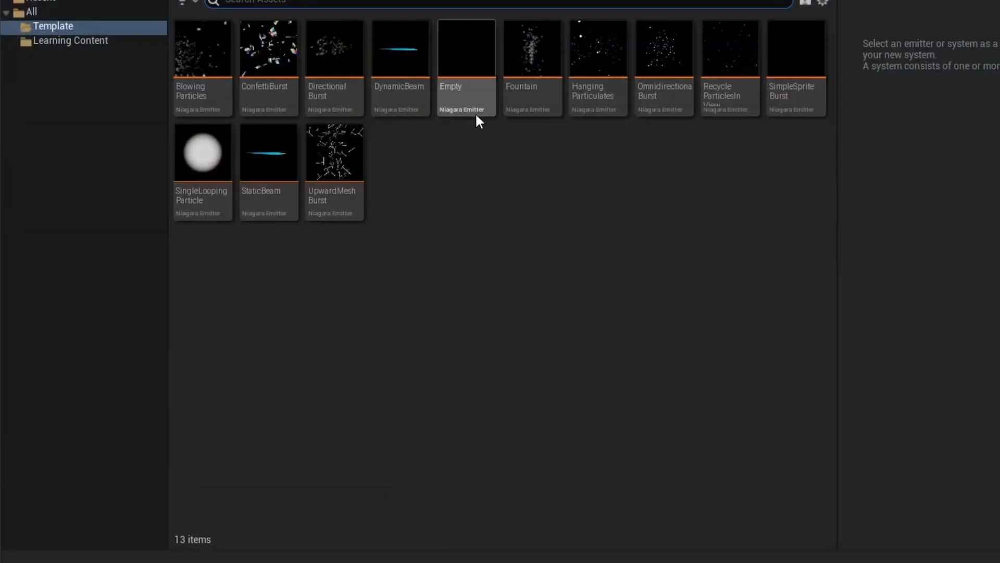
{"action": "left_click", "coordinate": [476, 66]}
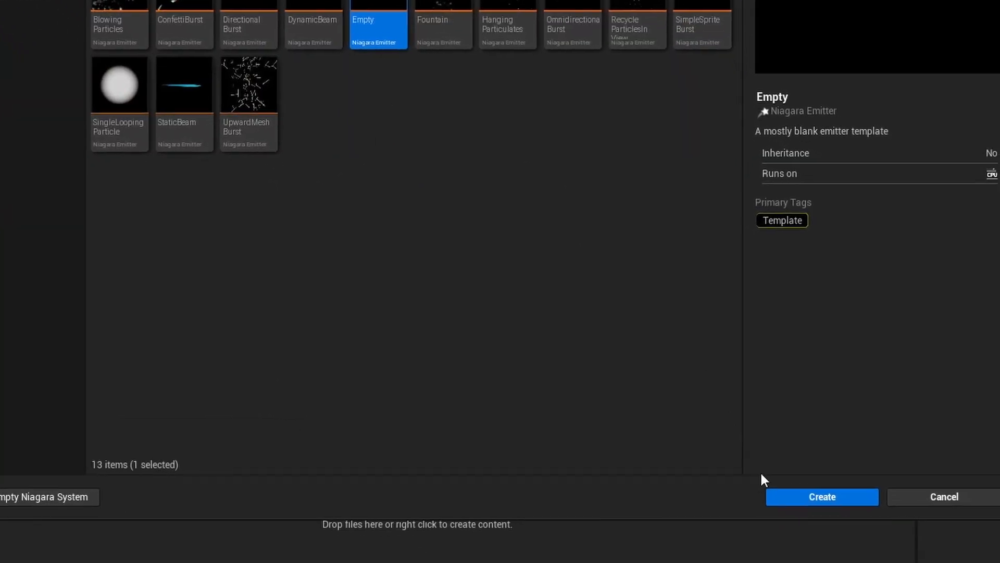
{"action": "left_click", "coordinate": [792, 499]}
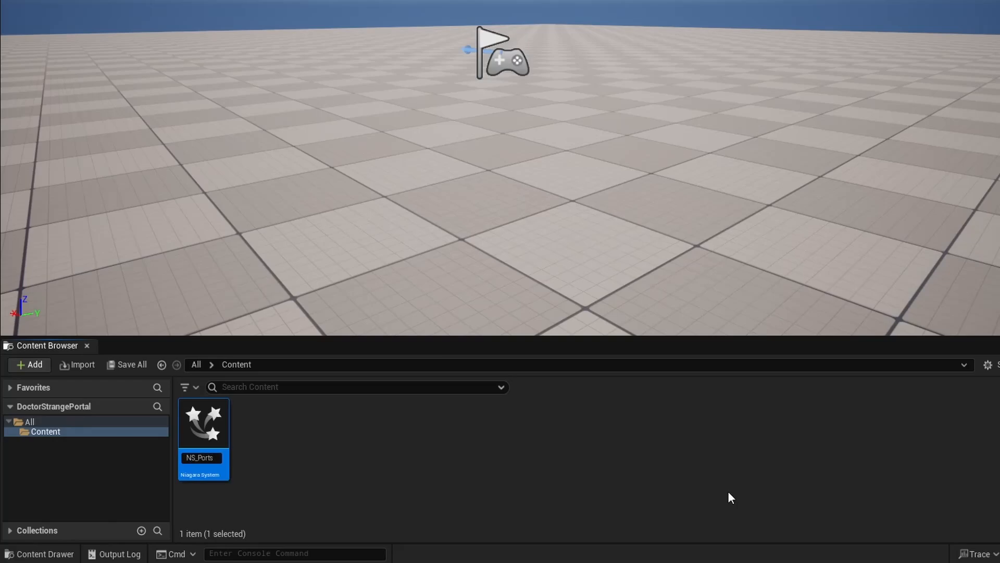
{"action": "key", "text": "Return"}
Step: Open NS_Portal for editing and dock its editor window in the main window beside the level
{"action": "double_click", "coordinate": [204, 424]}
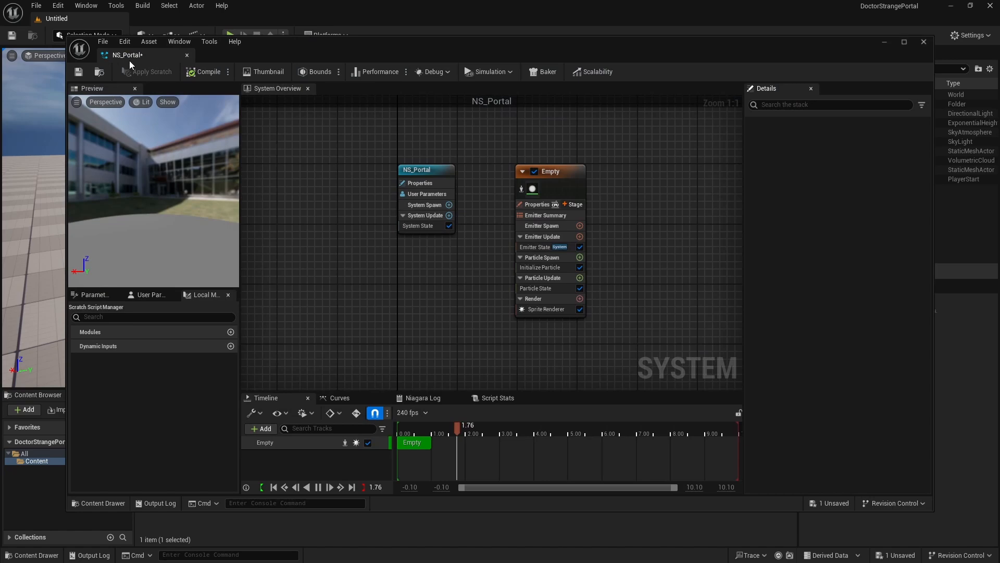
{"action": "left_click_drag", "start_coordinate": [129, 60], "coordinate": [155, 19]}
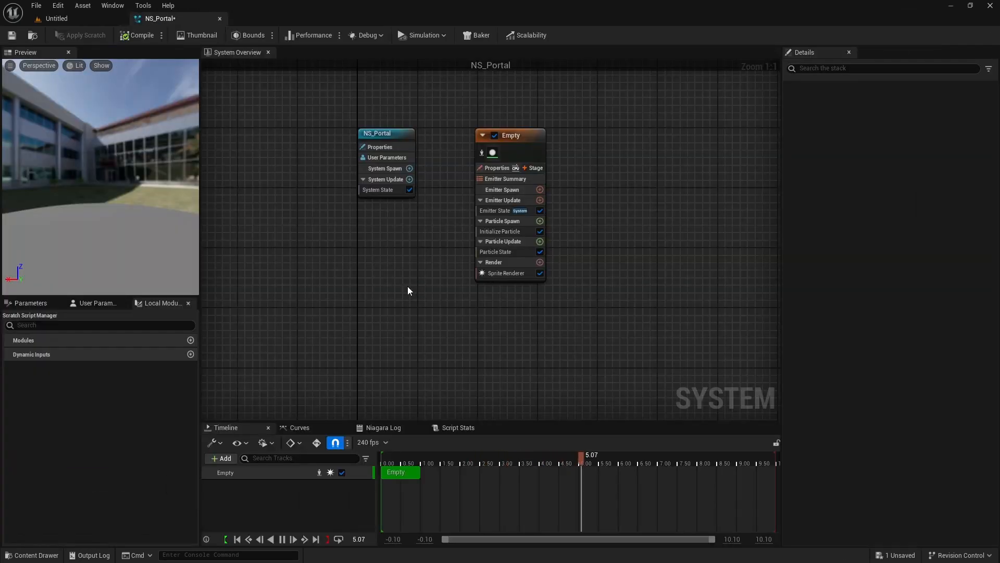
{"action": "right_click_drag", "start_coordinate": [407, 286], "coordinate": [386, 274]}
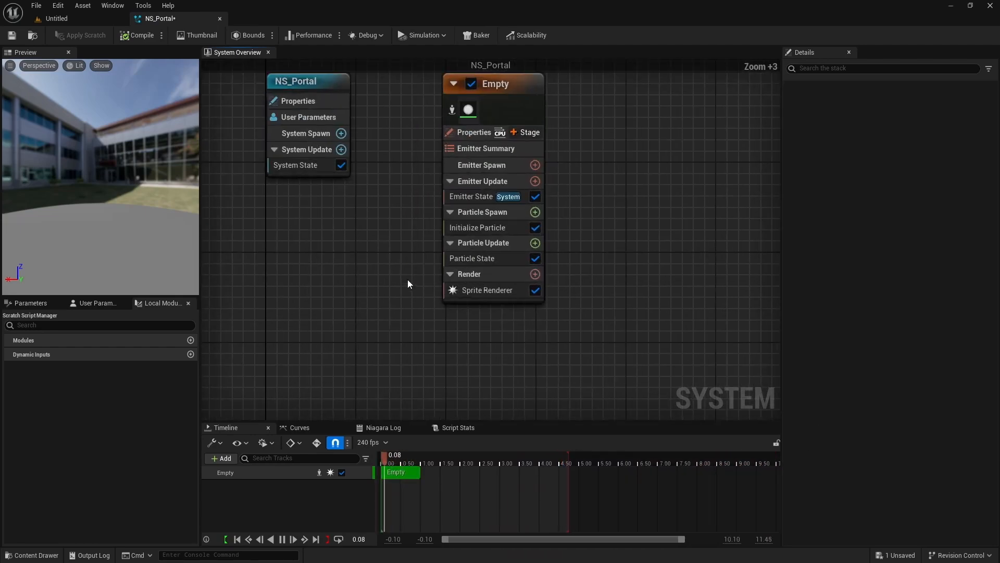
{"action": "scroll", "coordinate": [412, 272], "scroll_direction": "up", "scroll_amount": 3}
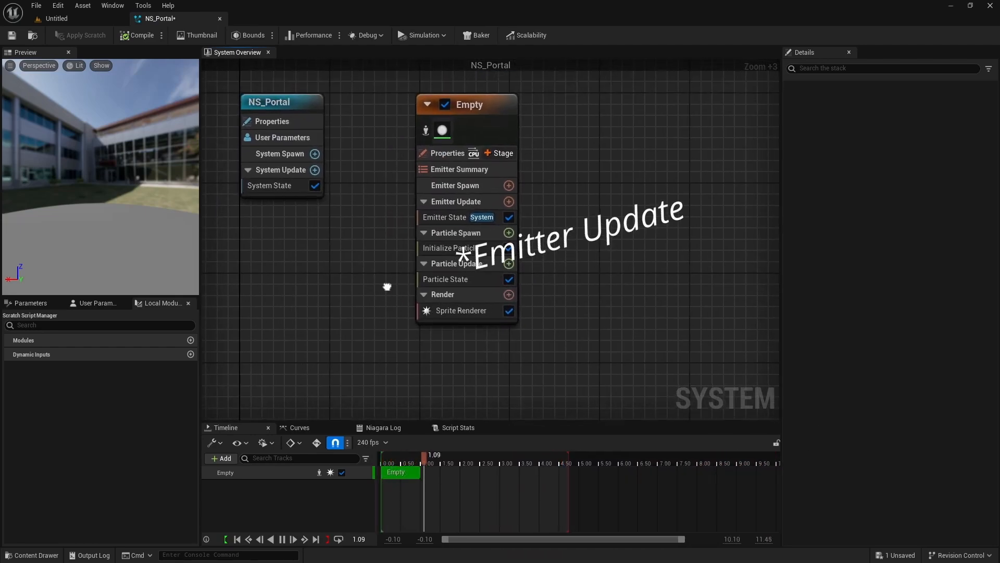
Step: Add a Spawn Rate module to the Empty emitter's Emitter Update group and set its SpawnRate to 100
{"action": "left_click", "coordinate": [456, 202]}
{"action": "left_click", "coordinate": [453, 215]}
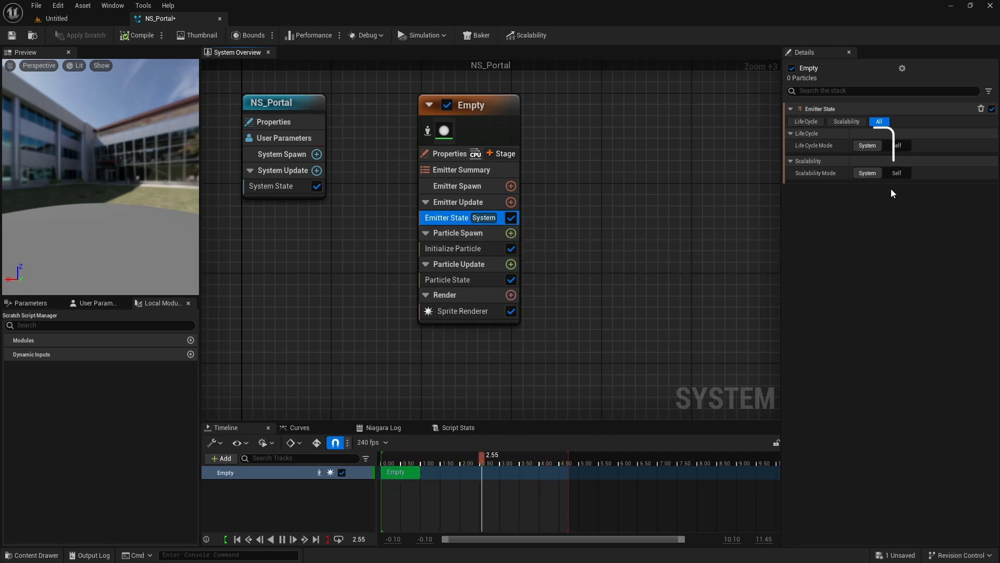
{"action": "left_click", "coordinate": [280, 186]}
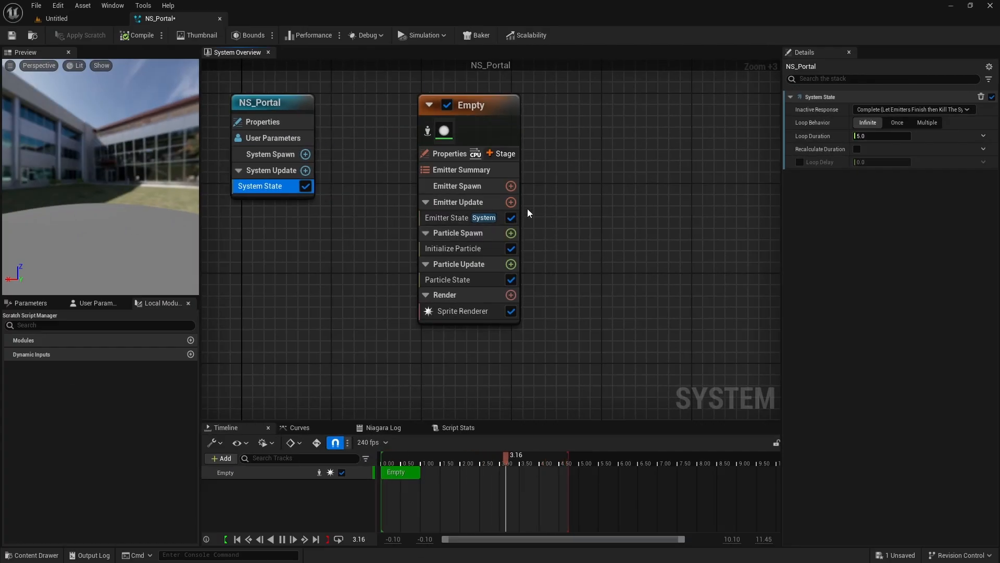
{"action": "left_click", "coordinate": [512, 202]}
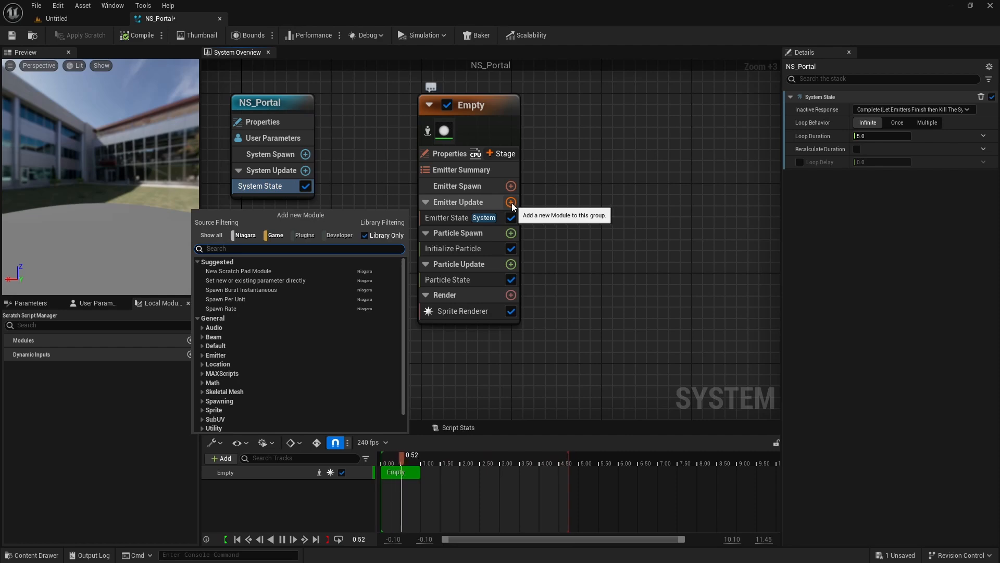
{"action": "left_click", "coordinate": [235, 308]}
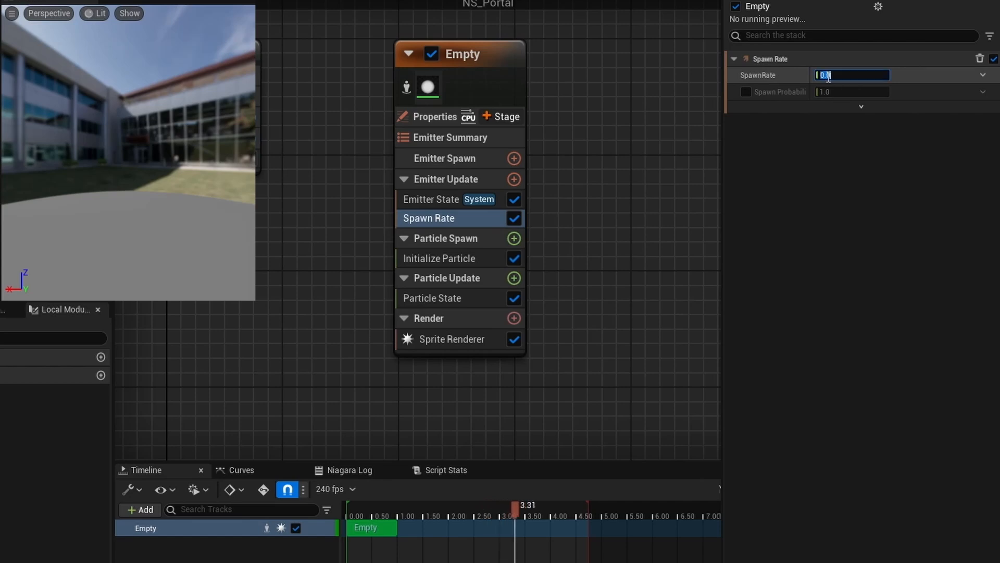
{"action": "type", "text": "0"}
{"action": "key", "text": "Return"}
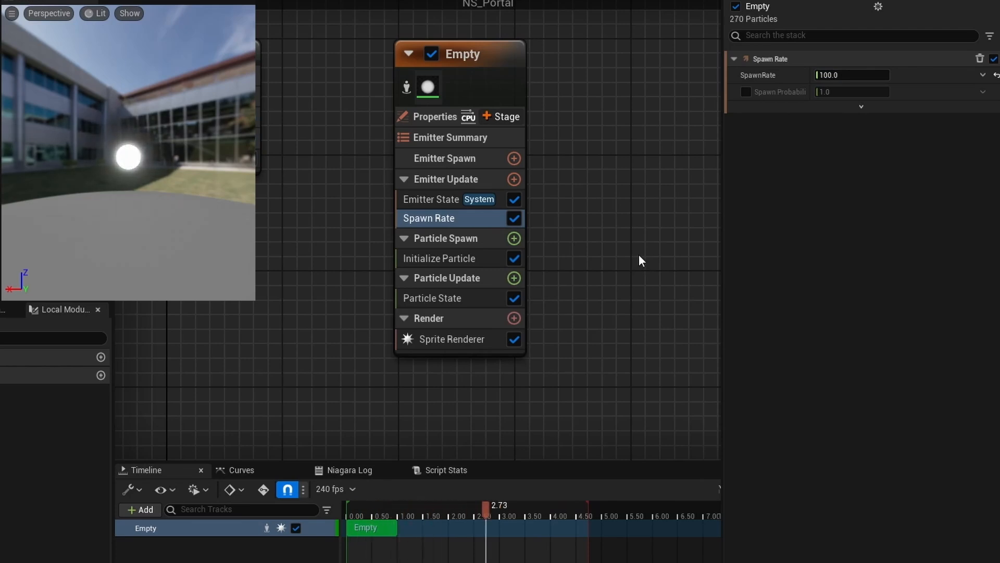
Step: Add an Add Velocity module to Particle Spawn and fix its missing SolveForcesAndVelocity dependency
{"action": "left_click", "coordinate": [513, 239]}
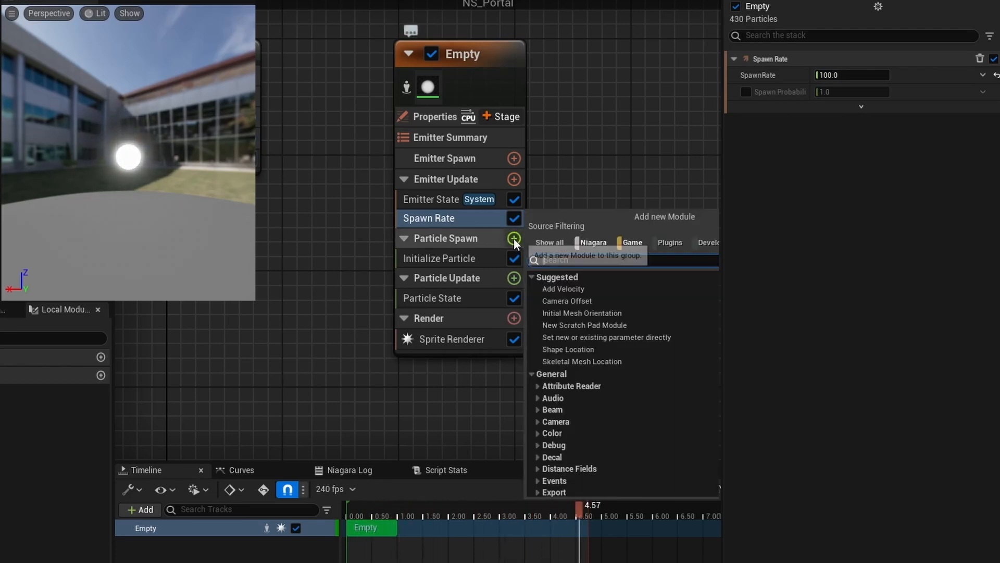
{"action": "left_click", "coordinate": [564, 290]}
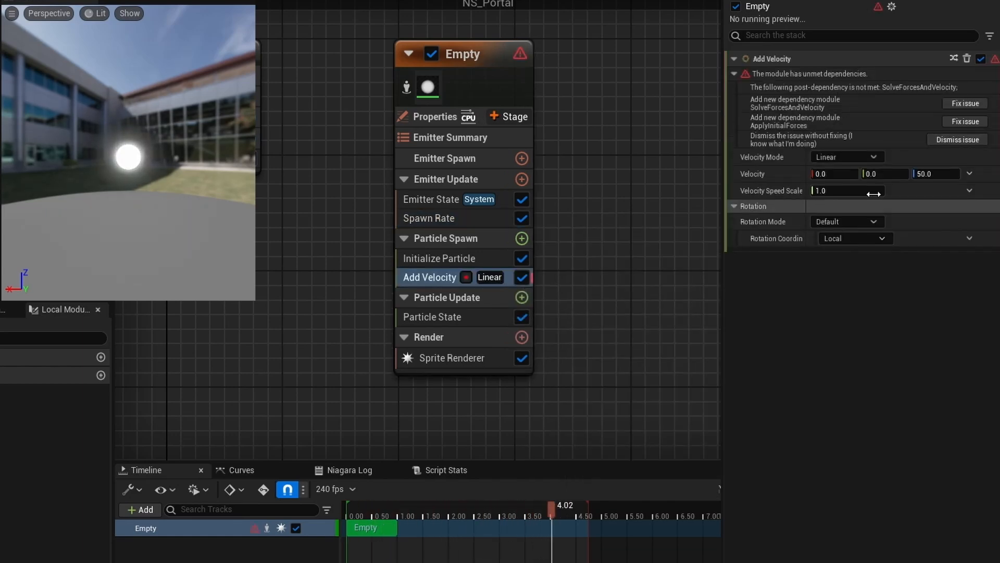
{"action": "left_click", "coordinate": [959, 105]}
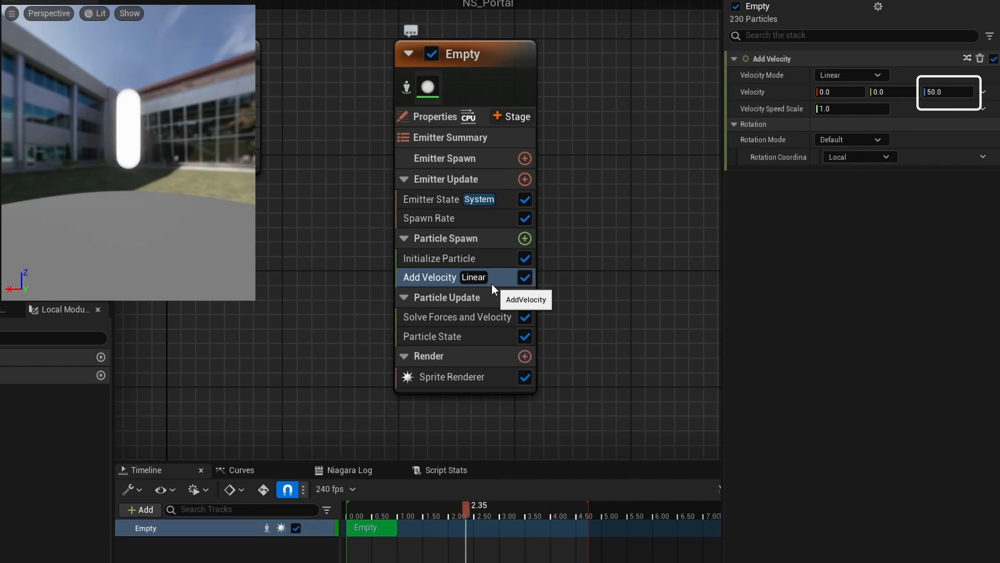
Step: Add a Shape Location module to Particle Spawn with a Torus primitive and a Handle Radius of 5
{"action": "left_click", "coordinate": [524, 239]}
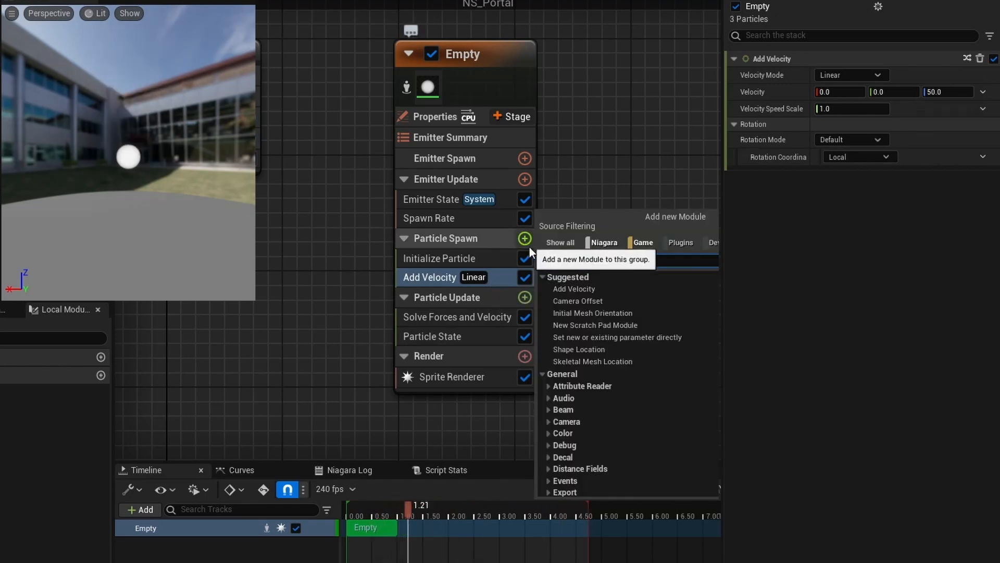
{"action": "left_click", "coordinate": [574, 349]}
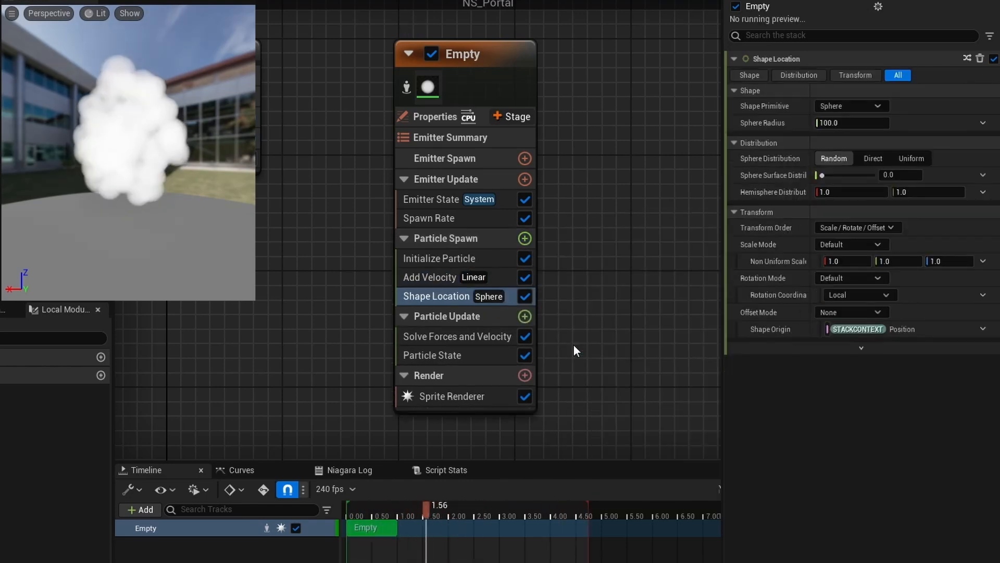
{"action": "left_click", "coordinate": [876, 108]}
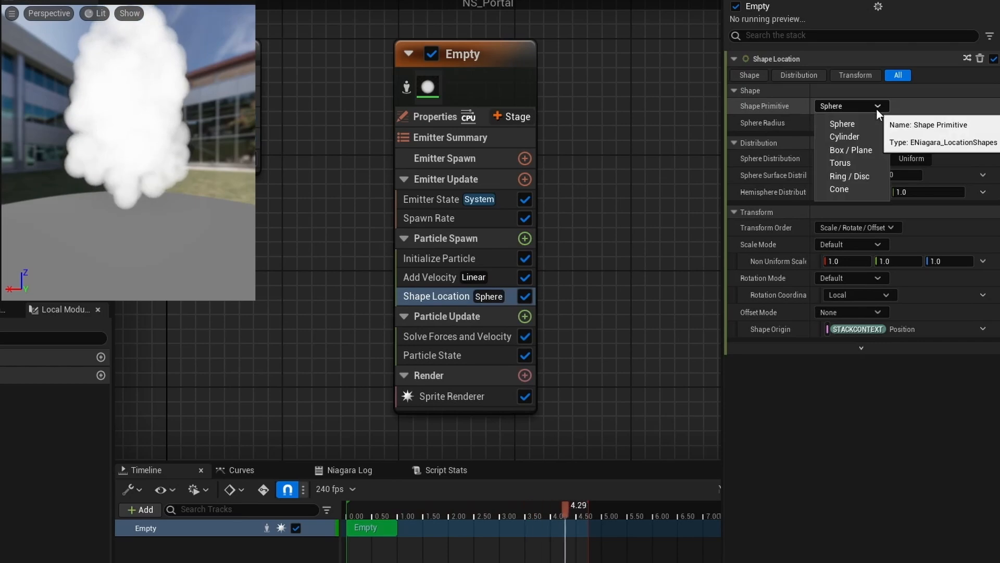
{"action": "left_click", "coordinate": [867, 162]}
{"action": "left_click", "coordinate": [840, 157]}
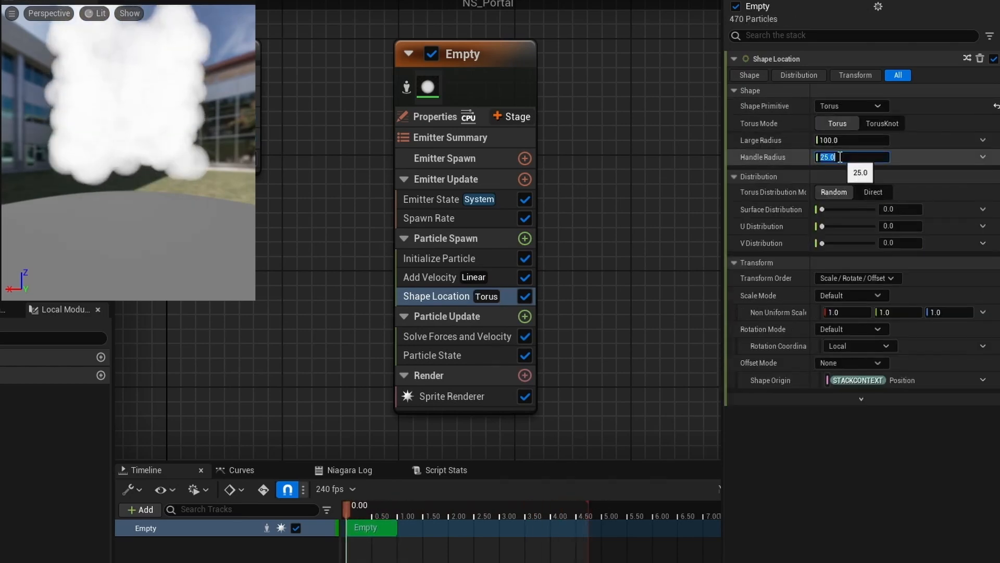
{"action": "left_click", "coordinate": [792, 158]}
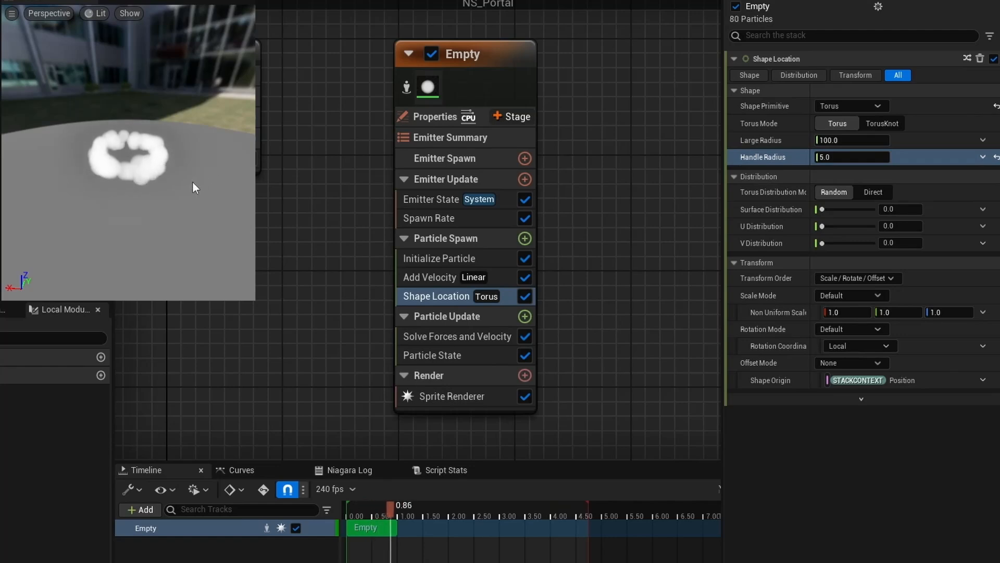
Step: Set the Shape Location module's Rotation Mode to Axis Angle
{"action": "left_click_drag", "start_coordinate": [195, 188], "coordinate": [195, 208]}
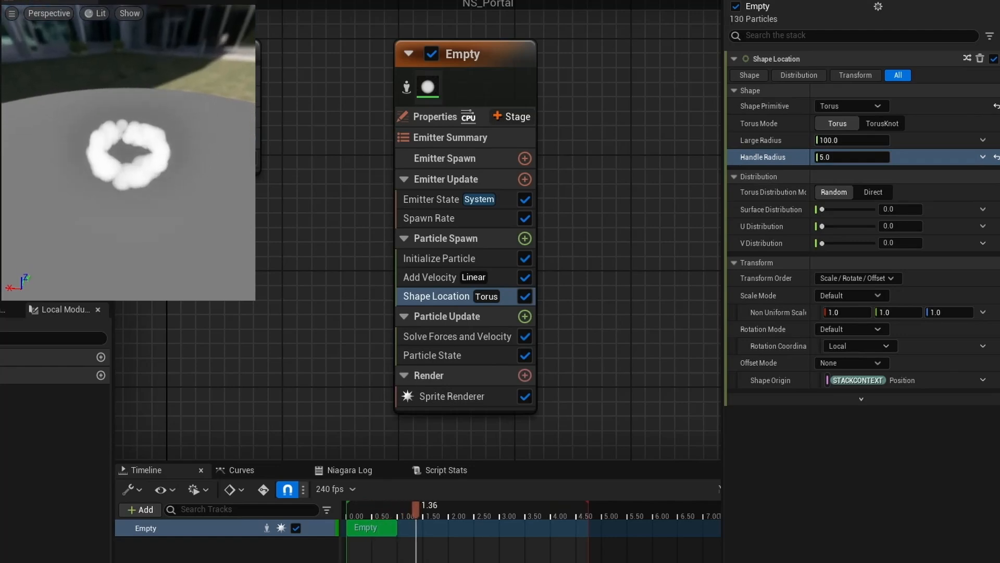
{"action": "left_click", "coordinate": [867, 330]}
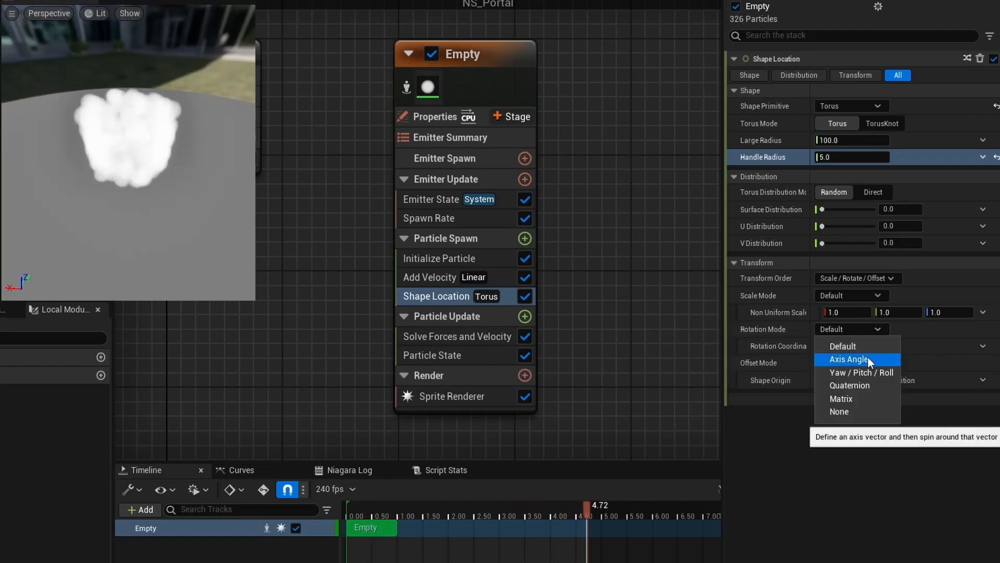
{"action": "left_click", "coordinate": [868, 359]}
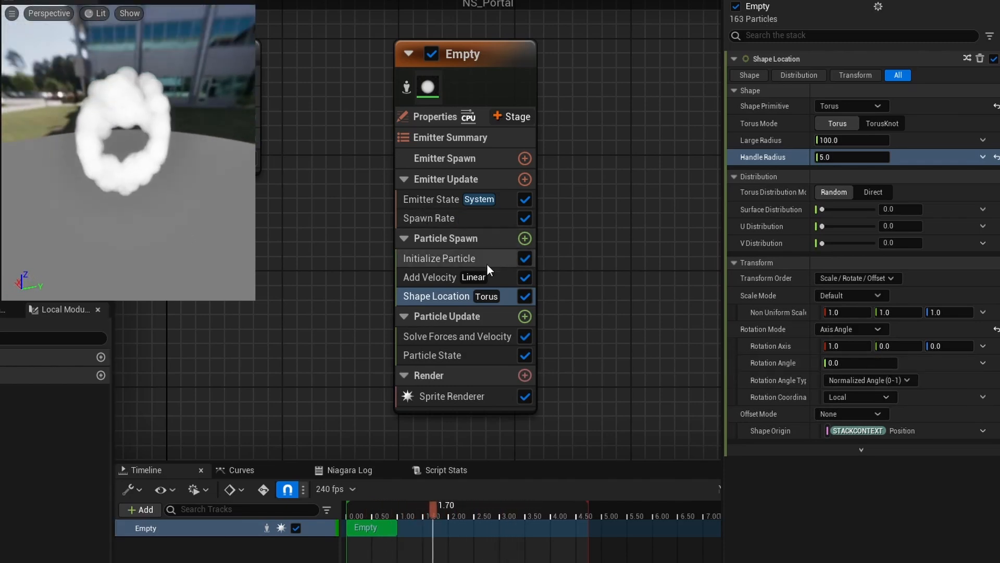
Step: Set the Velocity Mode of the Add Velocity module to From Point
{"action": "left_click", "coordinate": [445, 273]}
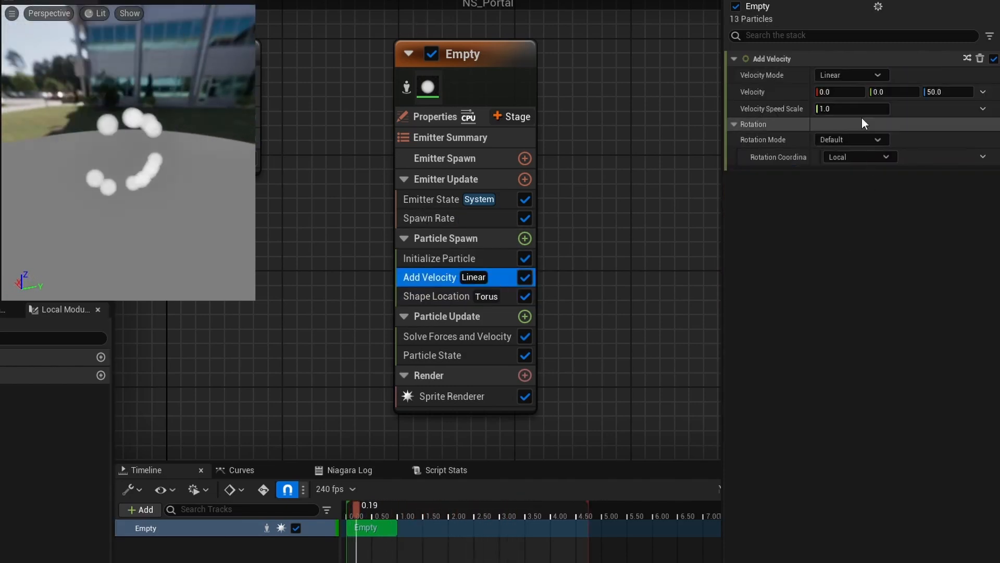
{"action": "left_click", "coordinate": [861, 76]}
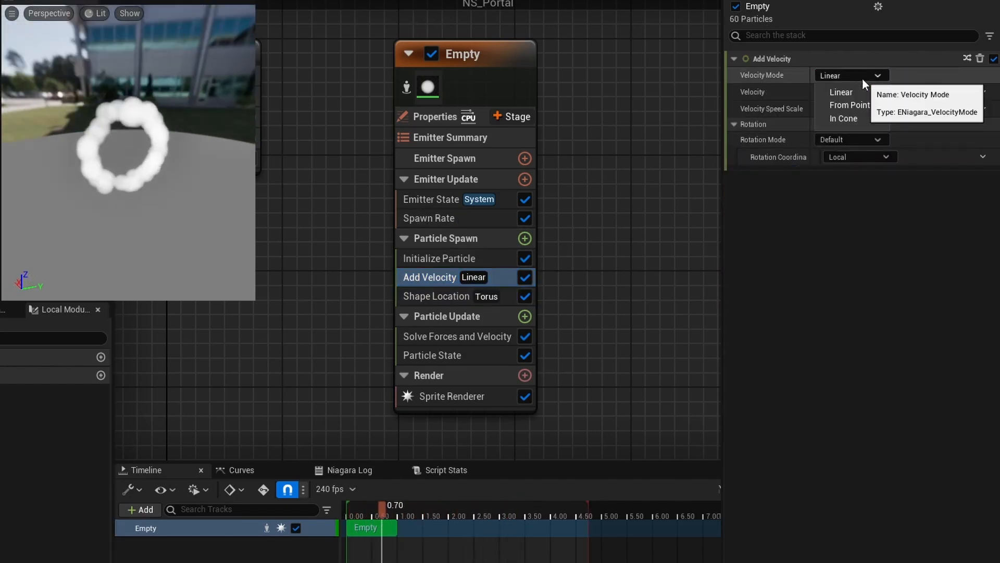
{"action": "left_click", "coordinate": [861, 105]}
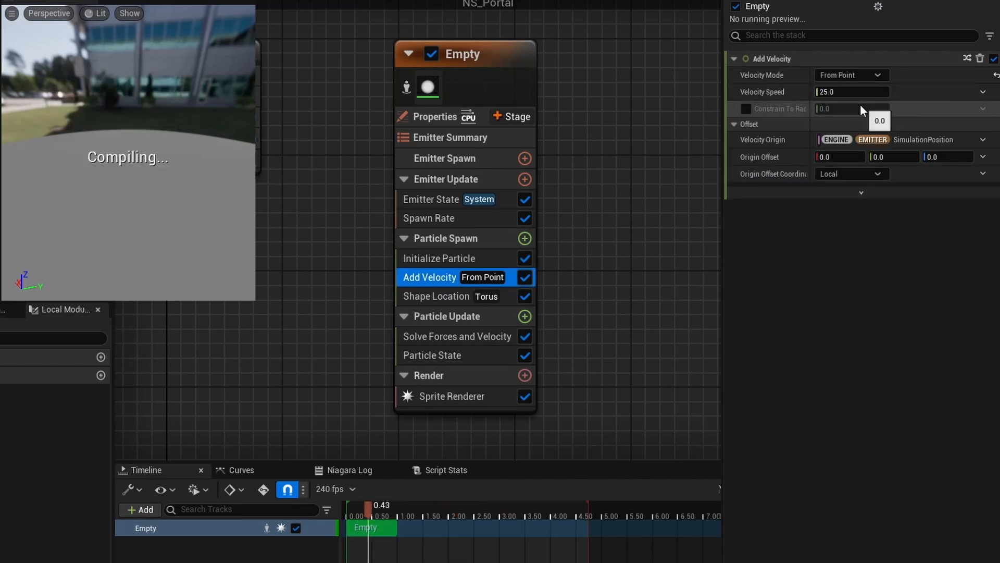
Step: Set Initialize Particle's Lifetime Mode to Random with a minimum of 0.5 and a maximum of 1.5
{"action": "left_click", "coordinate": [449, 258]}
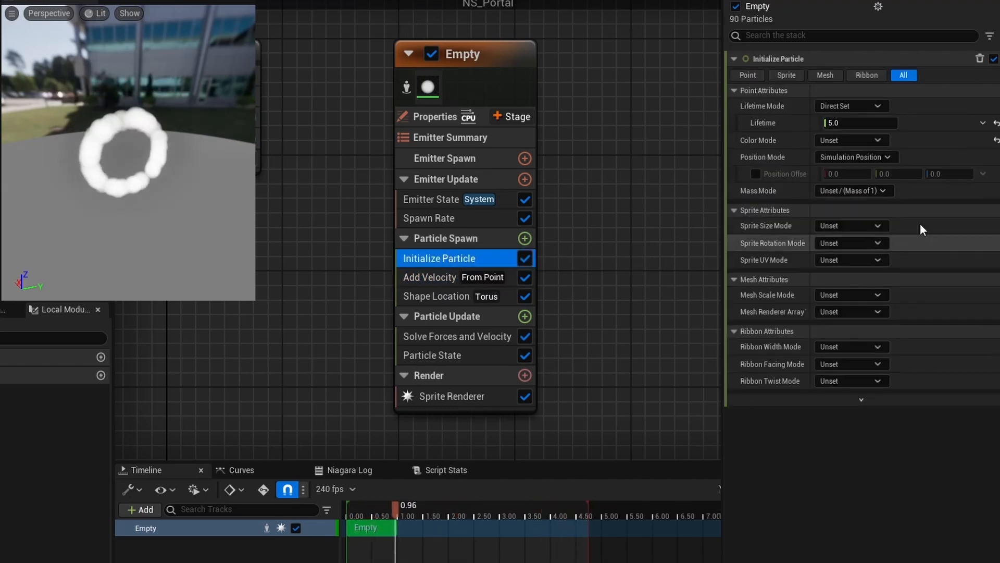
{"action": "left_click", "coordinate": [867, 104]}
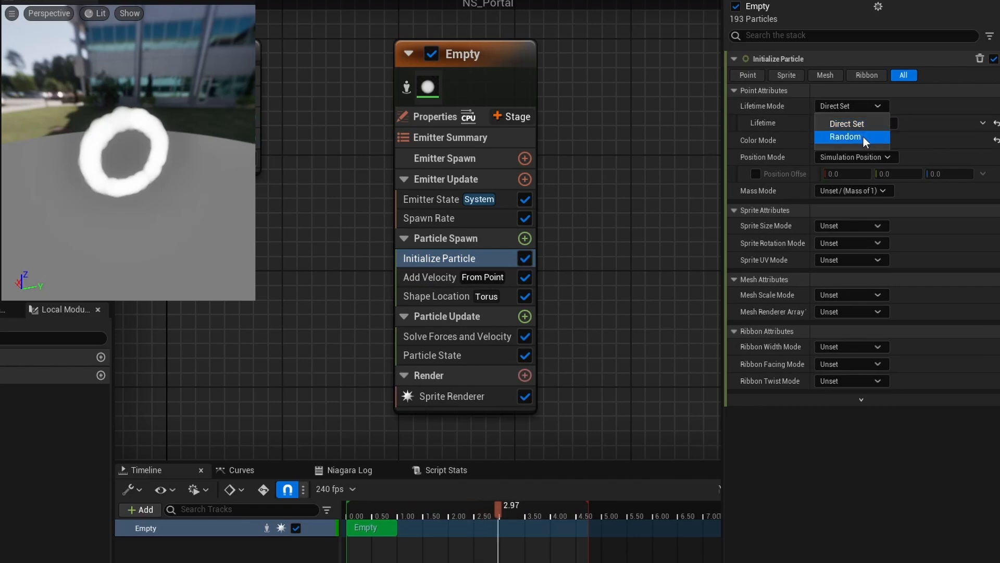
{"action": "left_click", "coordinate": [862, 135]}
{"action": "left_click", "coordinate": [855, 123]}
{"action": "type", "text": "0.5"}
{"action": "left_click", "coordinate": [851, 140]}
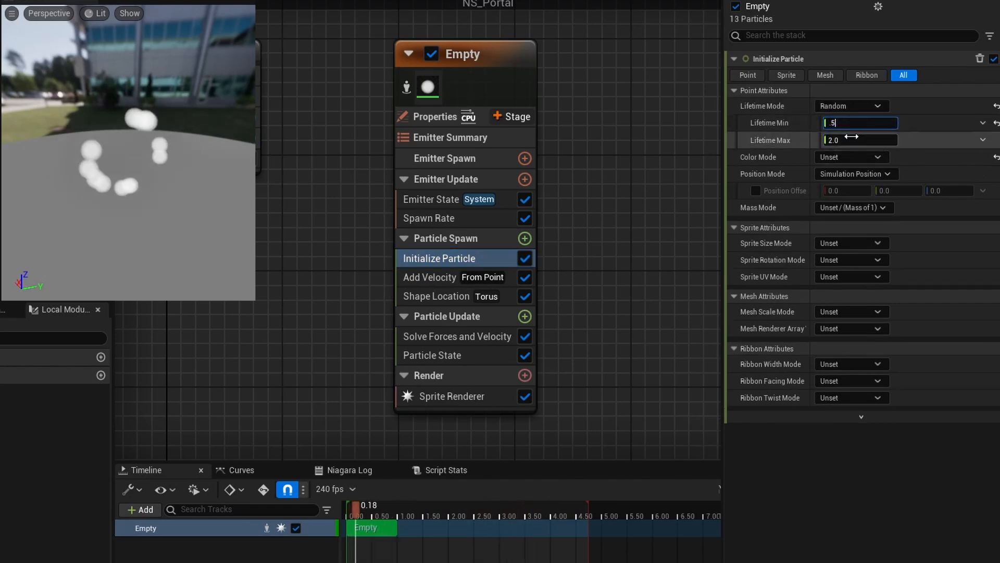
{"action": "type", "text": "1.5"}
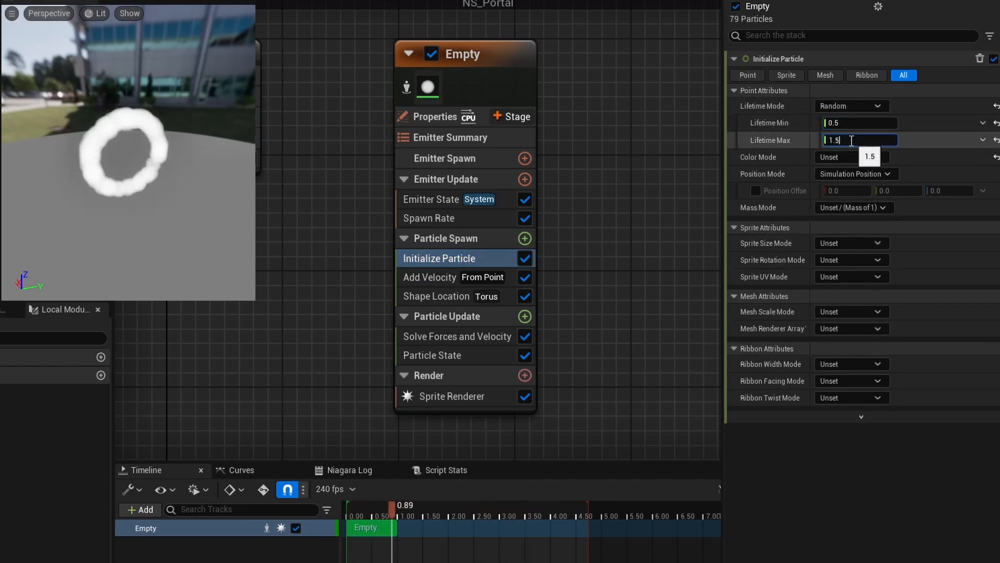
{"action": "left_click", "coordinate": [916, 254]}
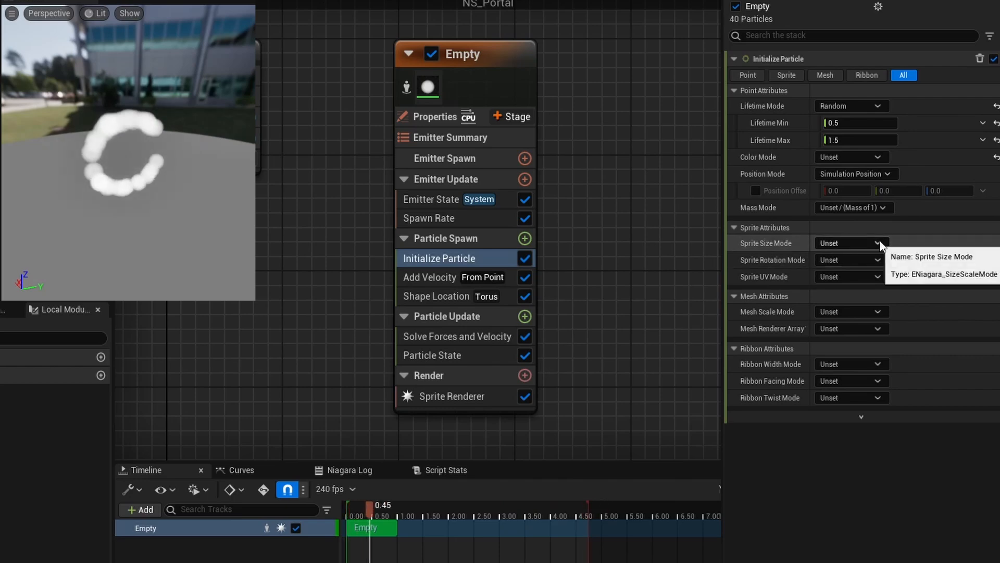
Step: Set Initialize Particle's Sprite Size Mode to Non-Uniform and the first Sprite Size value to 0.5
{"action": "left_click", "coordinate": [849, 243]}
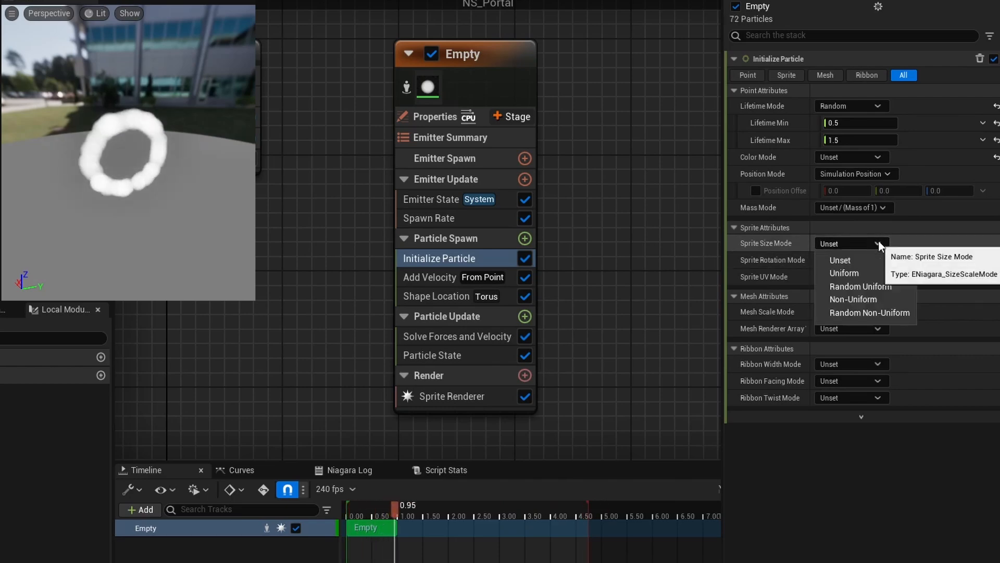
{"action": "left_click", "coordinate": [868, 299]}
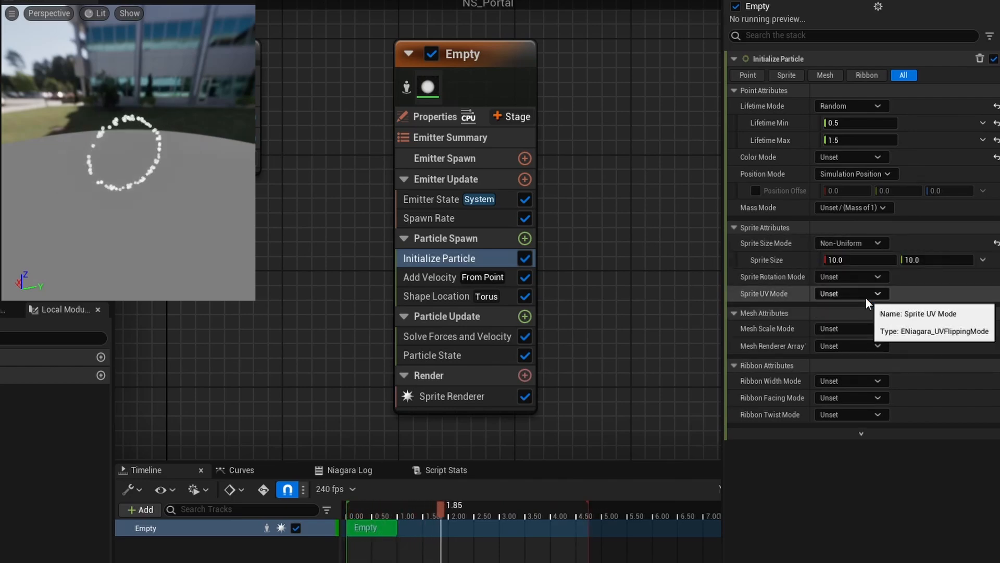
{"action": "left_click", "coordinate": [855, 260]}
{"action": "type", "text": ".5"}
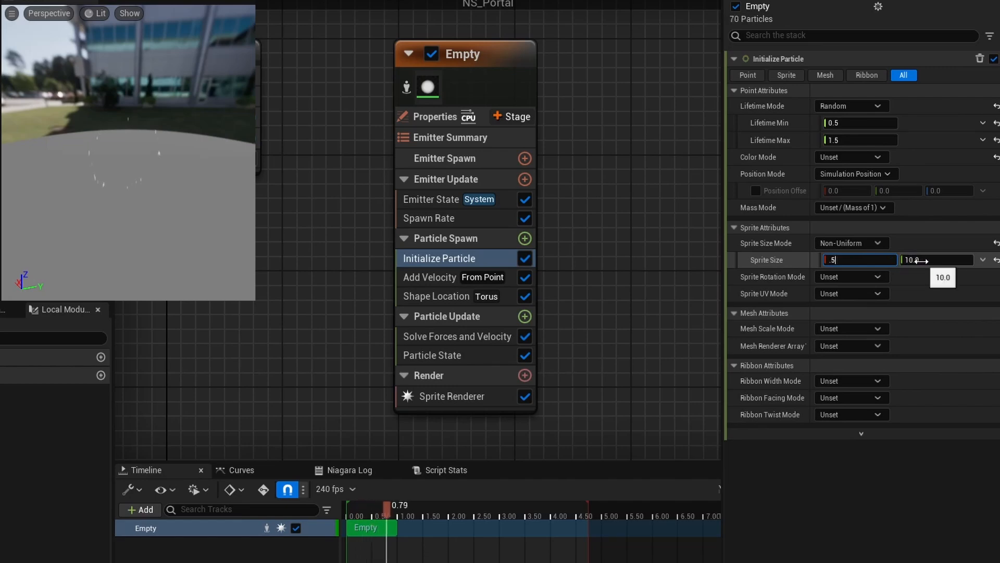
{"action": "left_click", "coordinate": [874, 493]}
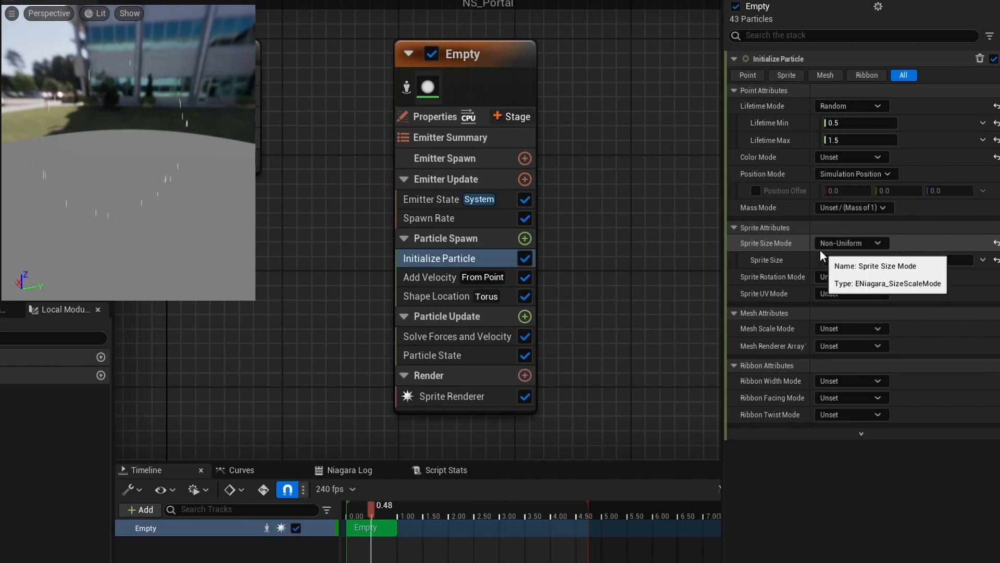
Step: Add a Vortex Force module to the emitter's Particle Update group
{"action": "left_click", "coordinate": [430, 277]}
{"action": "left_click", "coordinate": [525, 316]}
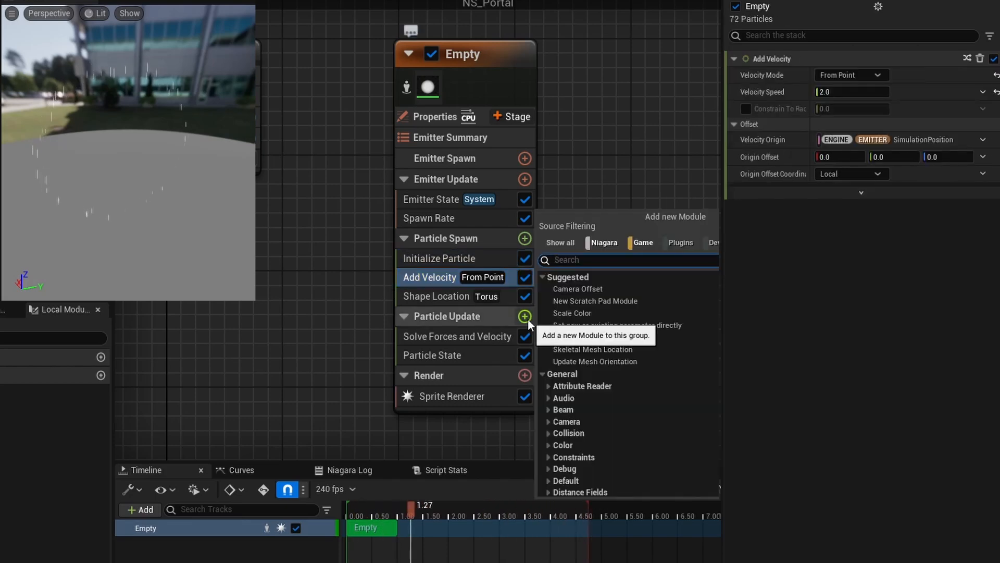
{"action": "type", "text": "vo"}
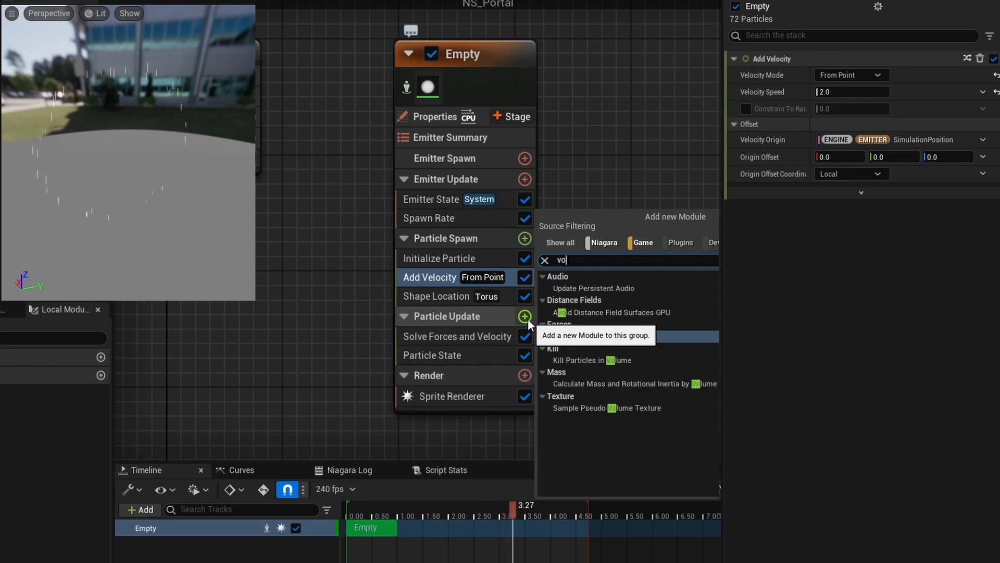
{"action": "type", "text": "rt"}
{"action": "left_click", "coordinate": [608, 286]}
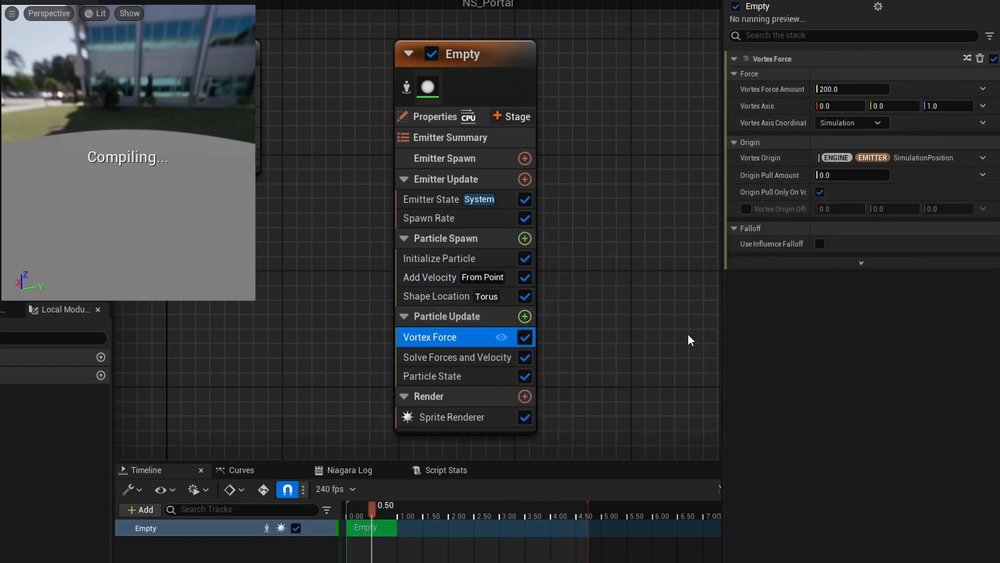
Step: Set the emitter's Spawn Rate to 5000
{"action": "left_click", "coordinate": [432, 218]}
{"action": "left_click", "coordinate": [842, 75]}
{"action": "type", "text": "5000"}
{"action": "key", "text": "Return"}
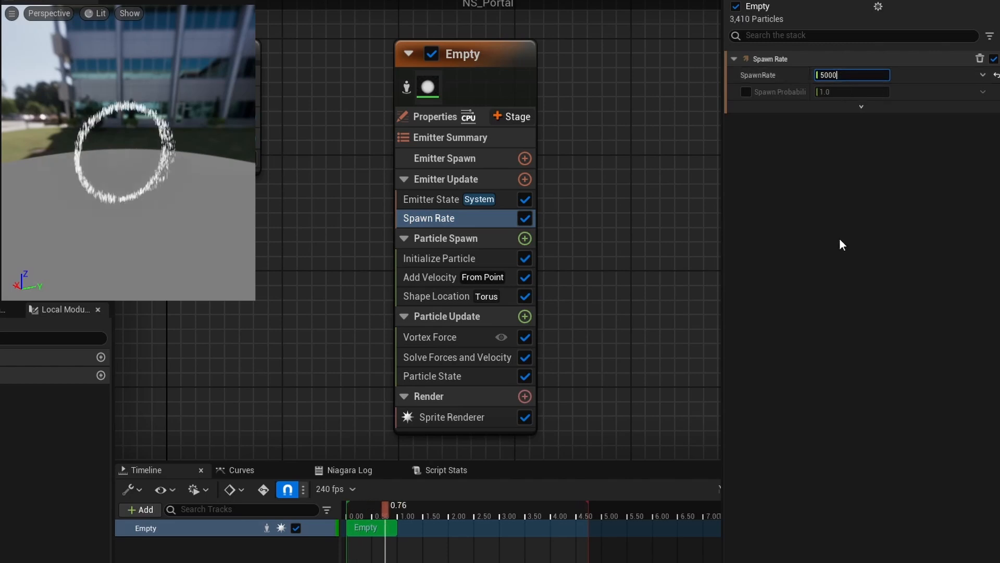
Step: Set the Vortex Force module's Vortex Axis to 1, 0, 0
{"action": "left_click", "coordinate": [438, 336]}
{"action": "left_click", "coordinate": [936, 107]}
{"action": "type", "text": "0"}
{"action": "left_click", "coordinate": [842, 105]}
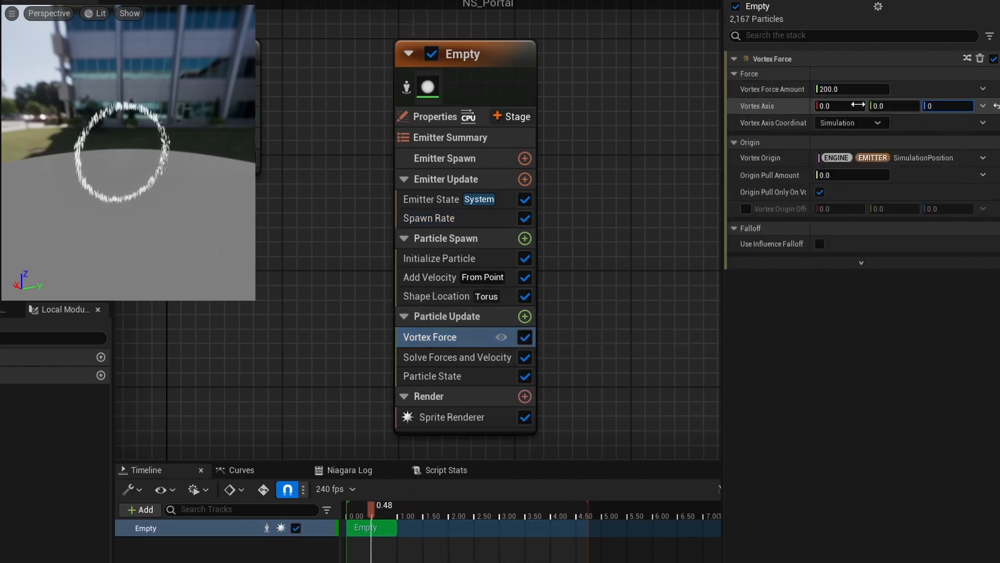
{"action": "type", "text": "1"}
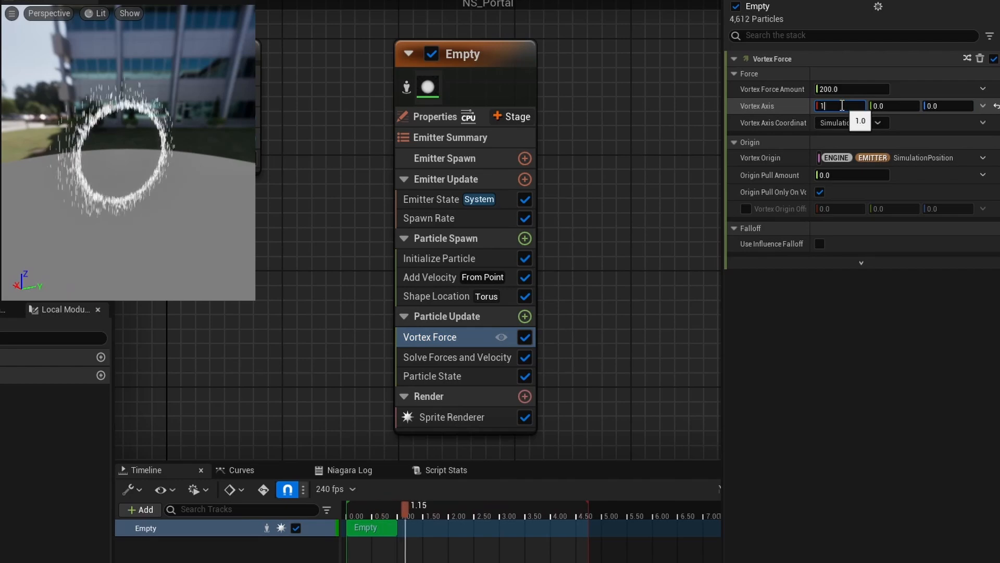
{"action": "key", "text": "Return"}
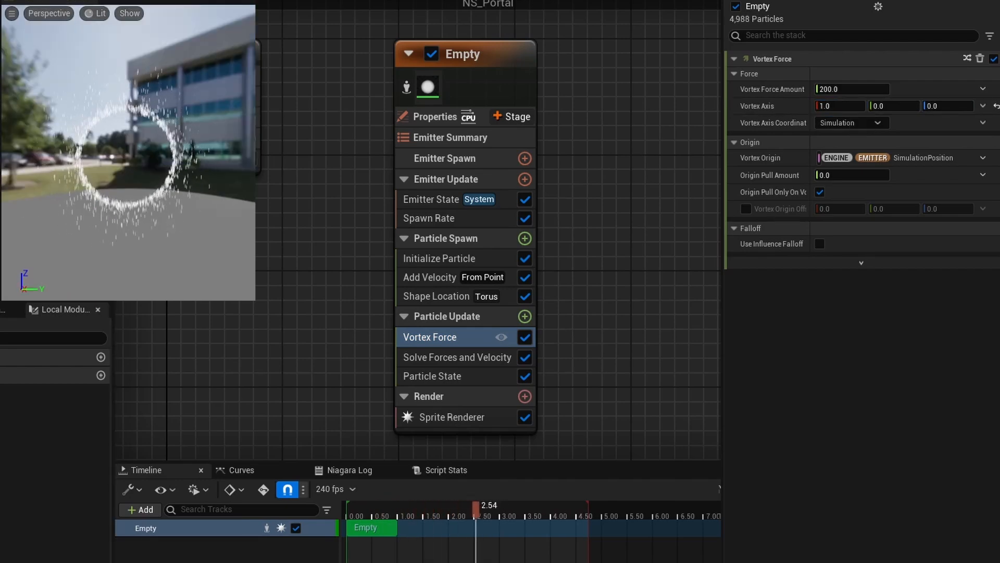
Step: Set the Sprite Renderer's Alignment to Velocity Aligned
{"action": "left_click", "coordinate": [448, 417]}
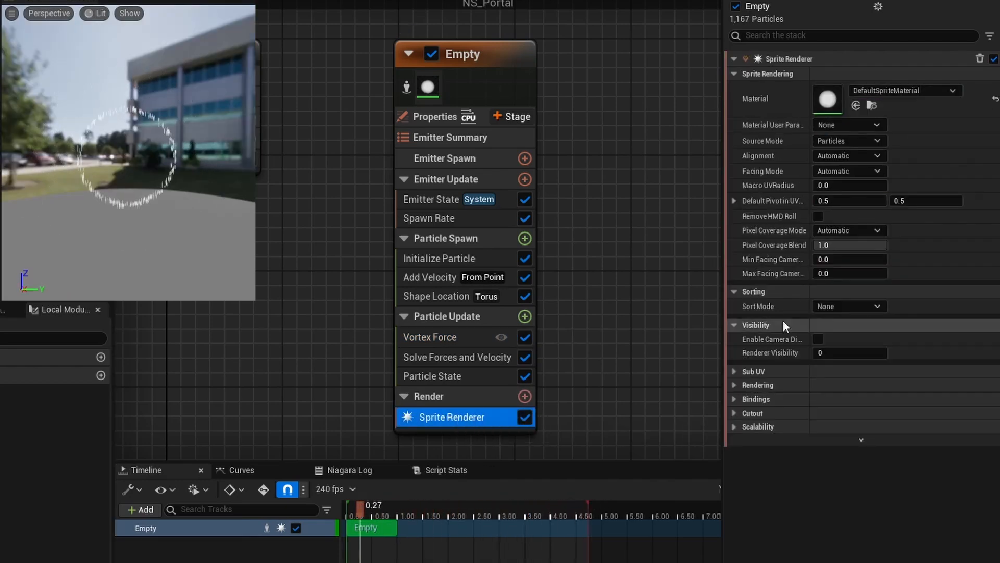
{"action": "left_click", "coordinate": [869, 157]}
{"action": "left_click", "coordinate": [862, 181]}
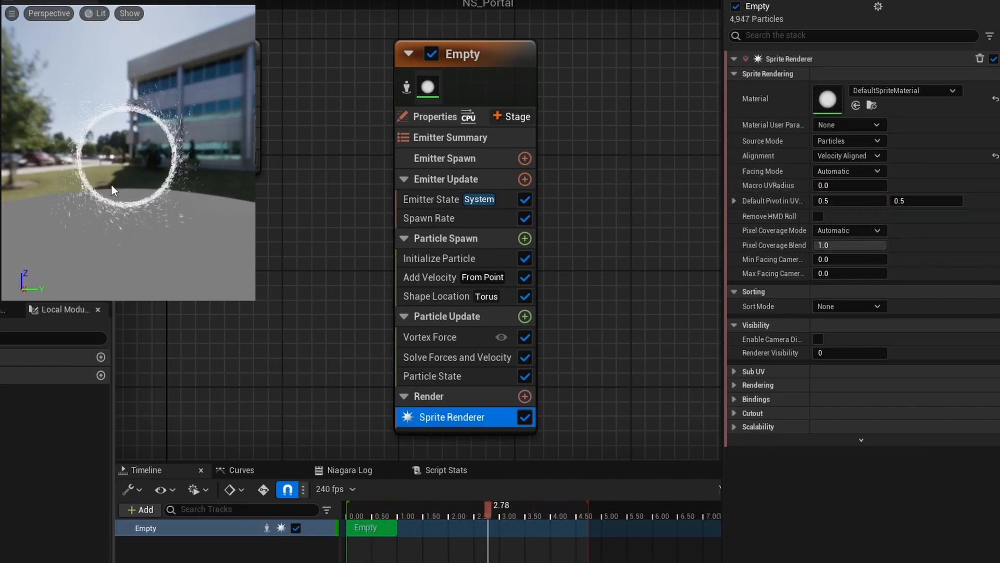
Step: Set the Vortex Force Amount to 500
{"action": "left_click", "coordinate": [447, 334]}
{"action": "left_click", "coordinate": [834, 89]}
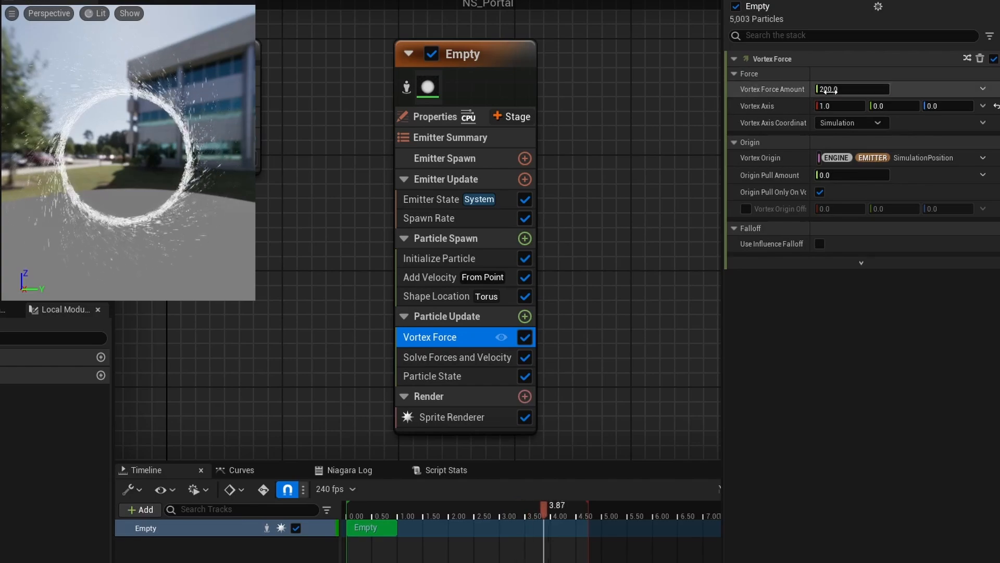
{"action": "type", "text": "500"}
{"action": "key", "text": "Return"}
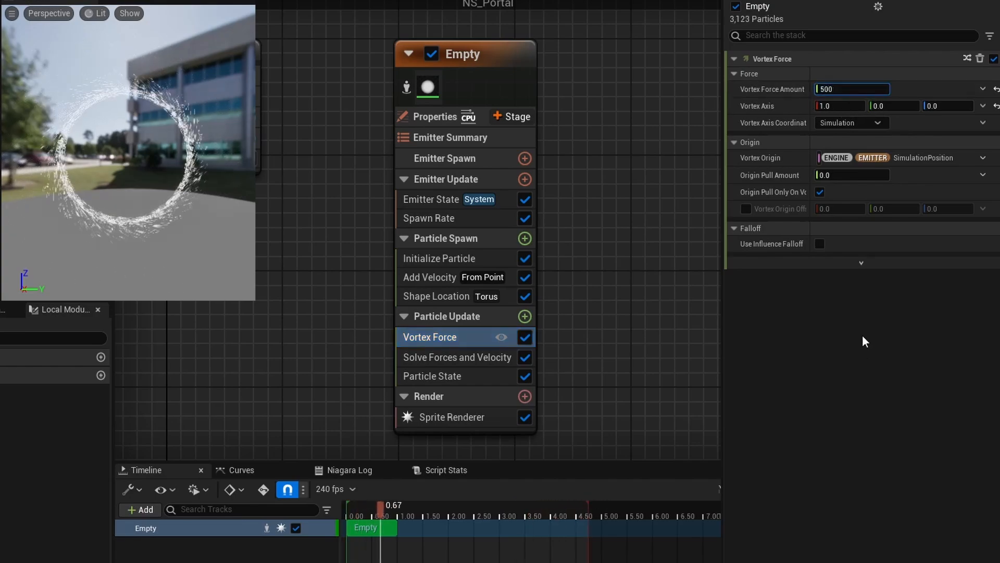
Step: Try a Velocity Speed of 100 in the Add Velocity module and set it back to 2
{"action": "left_click", "coordinate": [430, 276]}
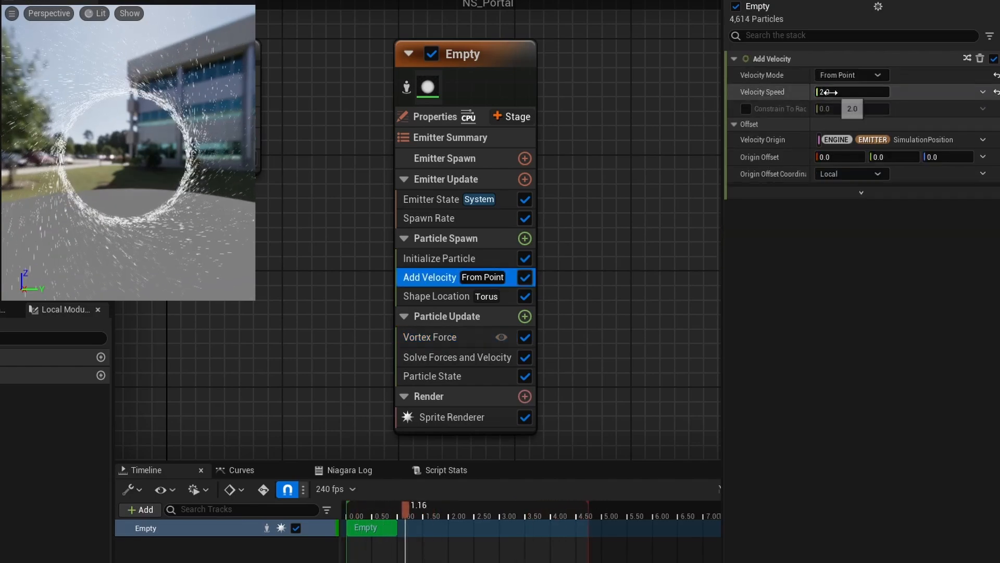
{"action": "left_click", "coordinate": [829, 91]}
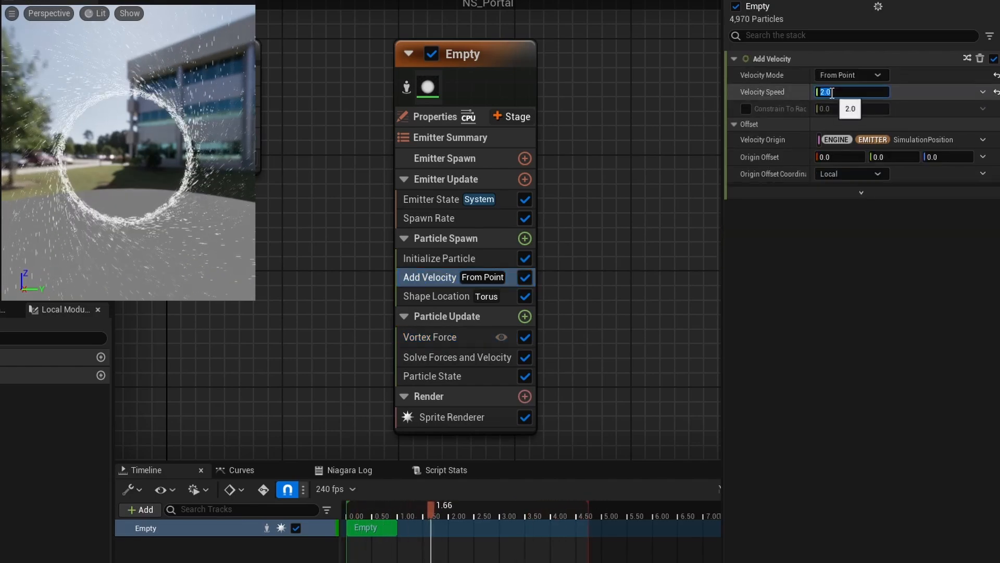
{"action": "type", "text": "100"}
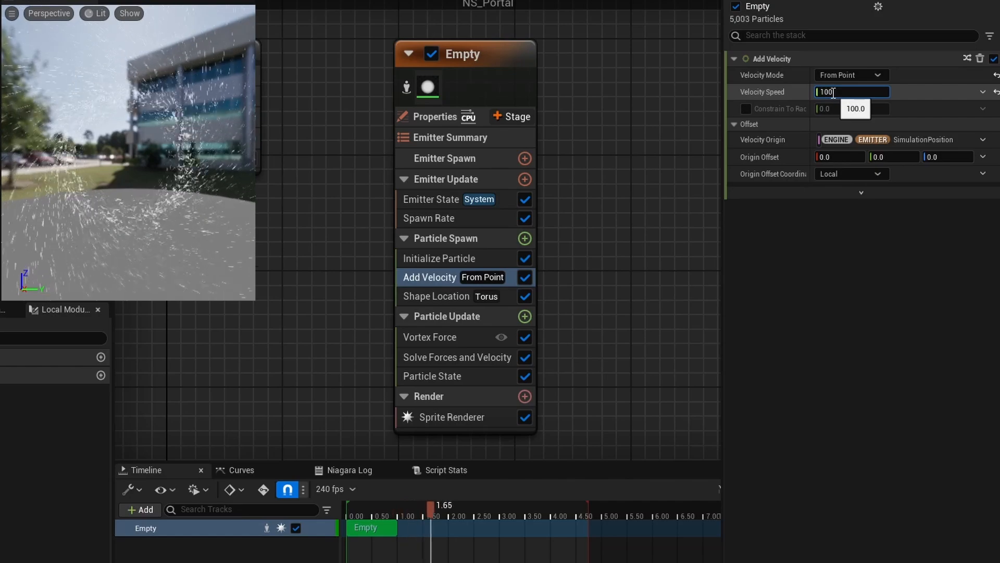
{"action": "left_click_drag", "start_coordinate": [834, 93], "coordinate": [817, 93]}
{"action": "type", "text": "2"}
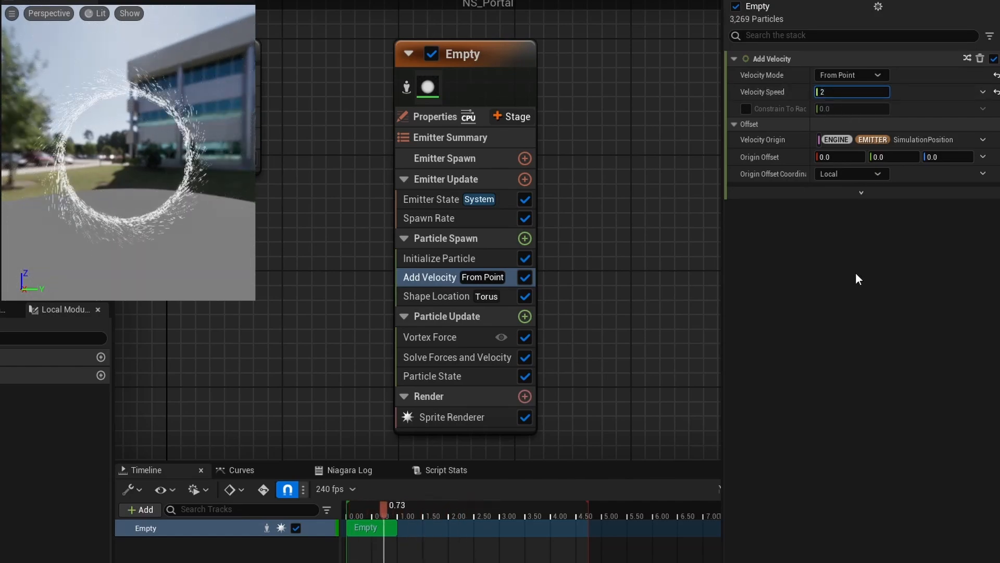
Step: Set the Handle Radius of the Shape Location torus to 2
{"action": "left_click", "coordinate": [463, 300]}
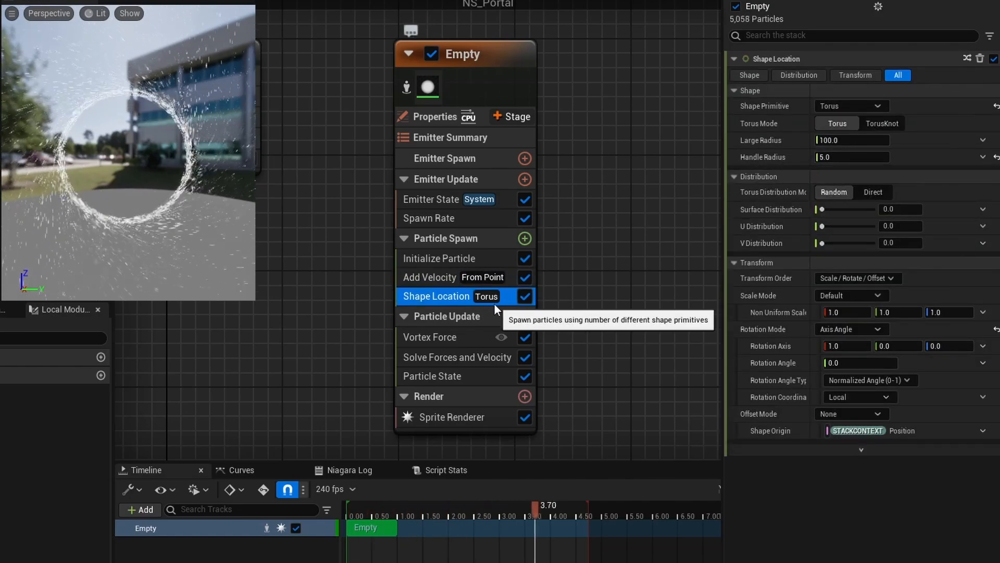
{"action": "left_click", "coordinate": [828, 156]}
{"action": "type", "text": "2"}
{"action": "key", "text": "Return"}
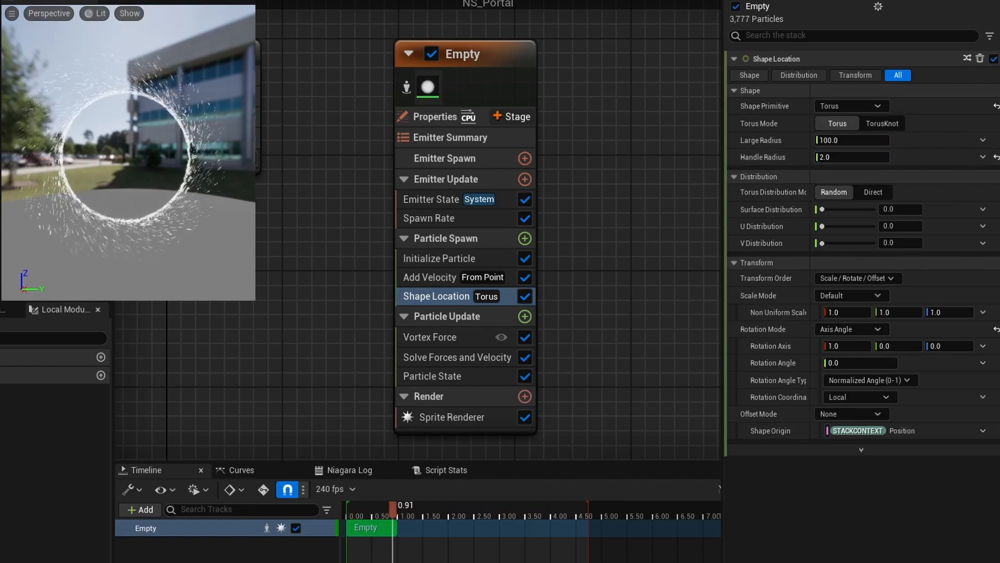
Step: Drive the Vortex Force Amount with a Lerp Float dynamic input
{"action": "left_click", "coordinate": [451, 340]}
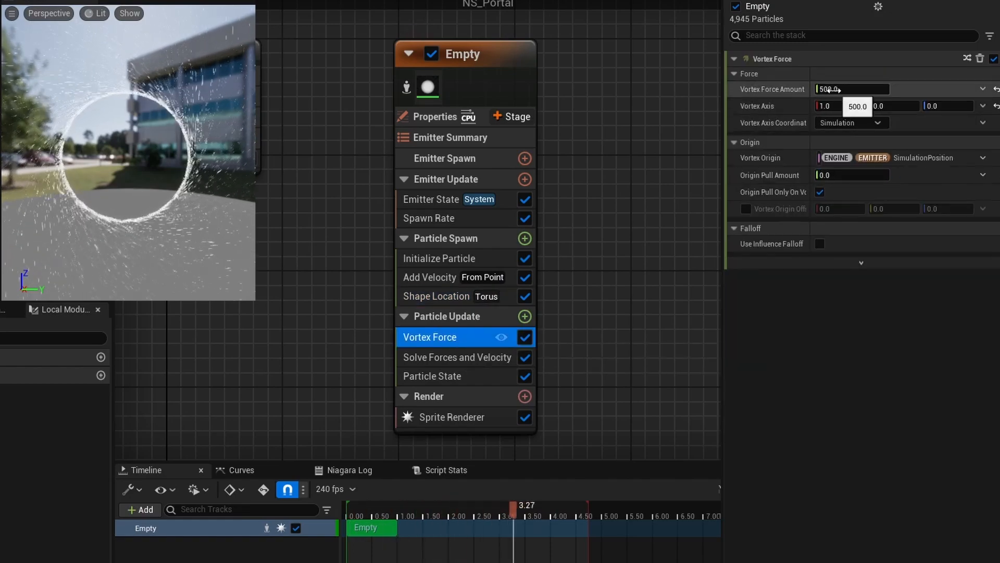
{"action": "left_click", "coordinate": [983, 89]}
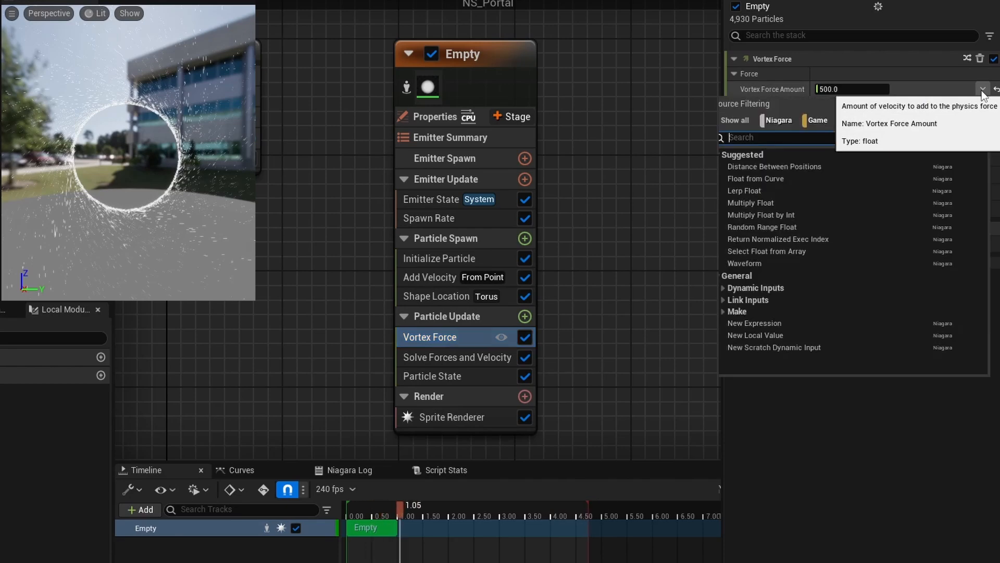
{"action": "left_click", "coordinate": [764, 189]}
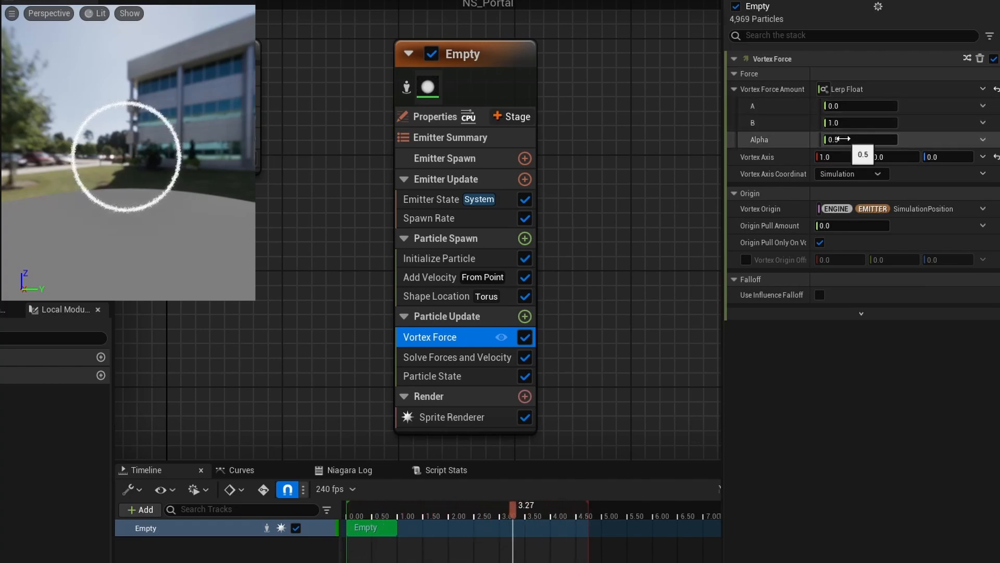
Step: Drive the Alpha of the vortex force's Lerp Float with a Float from Curve input
{"action": "left_click", "coordinate": [981, 140]}
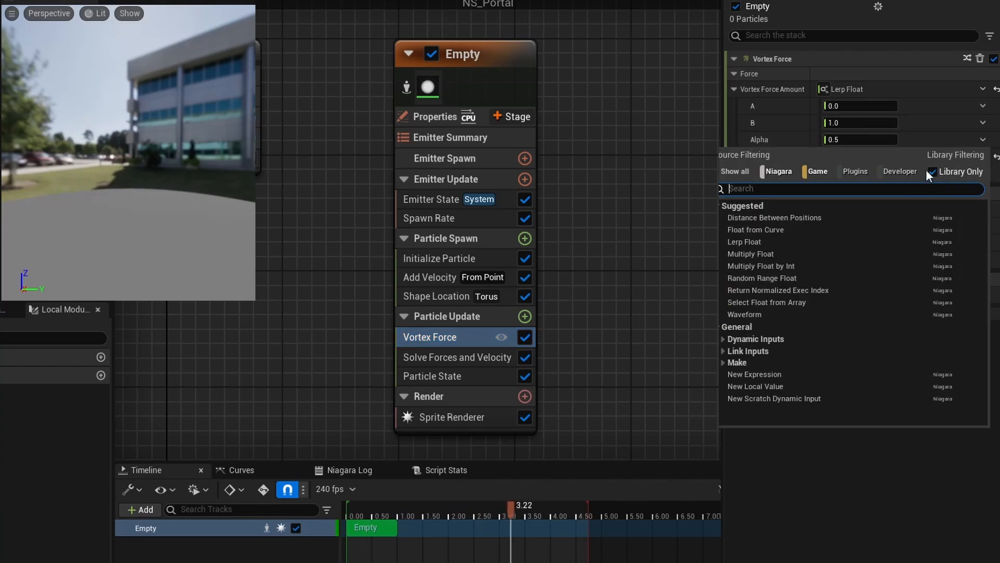
{"action": "left_click", "coordinate": [781, 230]}
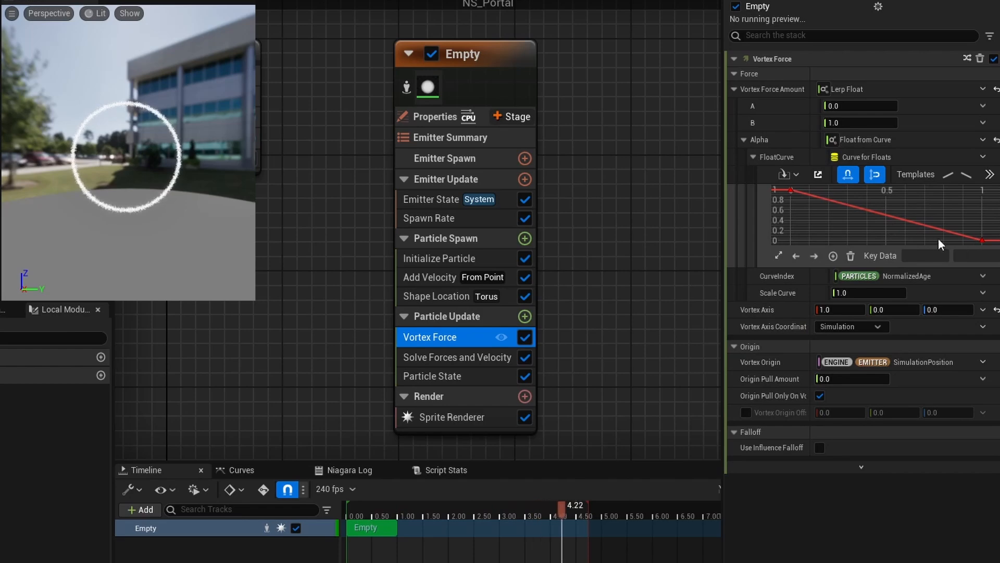
{"action": "mouse_move", "coordinate": [797, 193]}
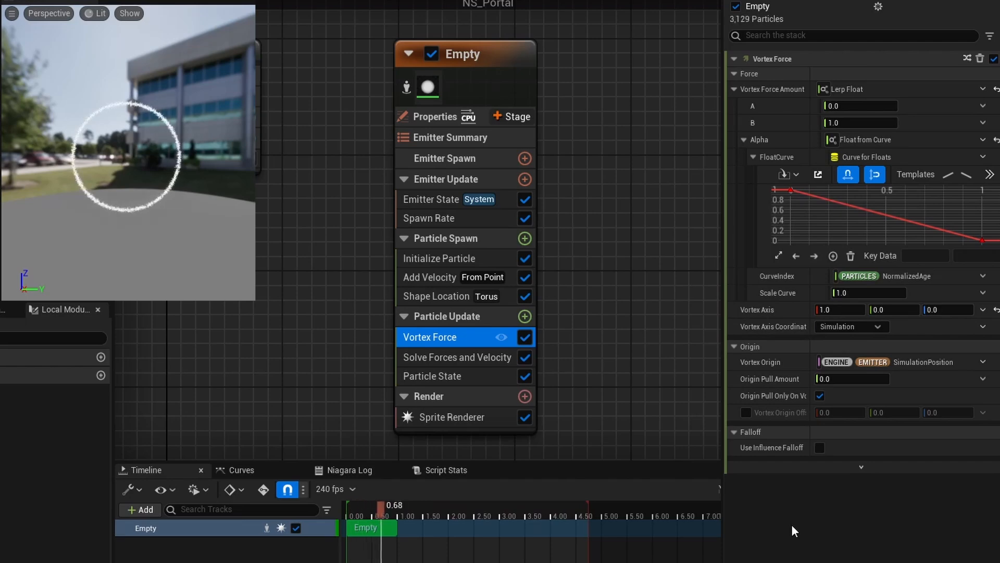
Step: Set the Lerp Float's A to 1000 and B to 100, and apply the rising linear template to the Alpha curve
{"action": "left_click", "coordinate": [835, 106]}
{"action": "key", "text": "Return"}
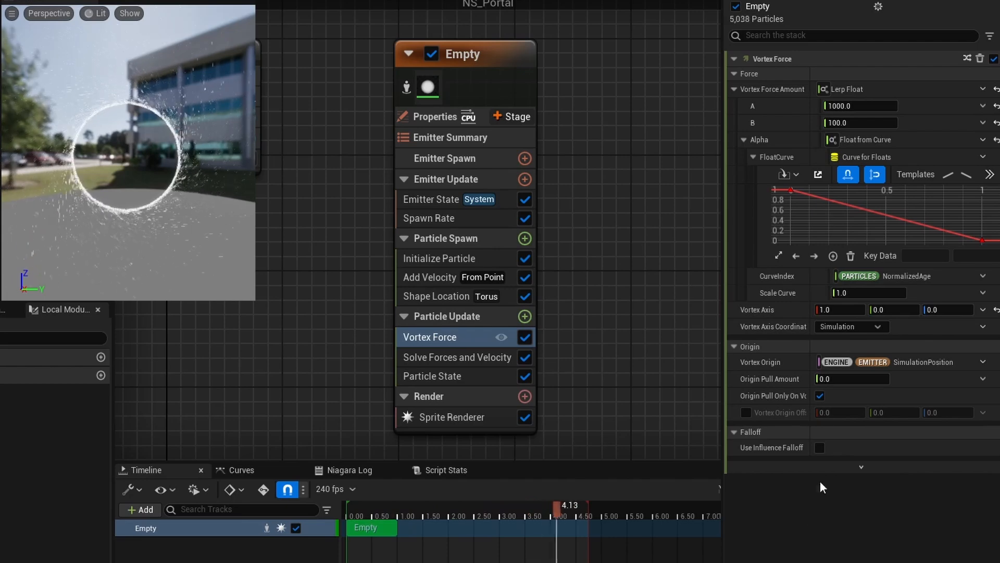
{"action": "left_click", "coordinate": [946, 174]}
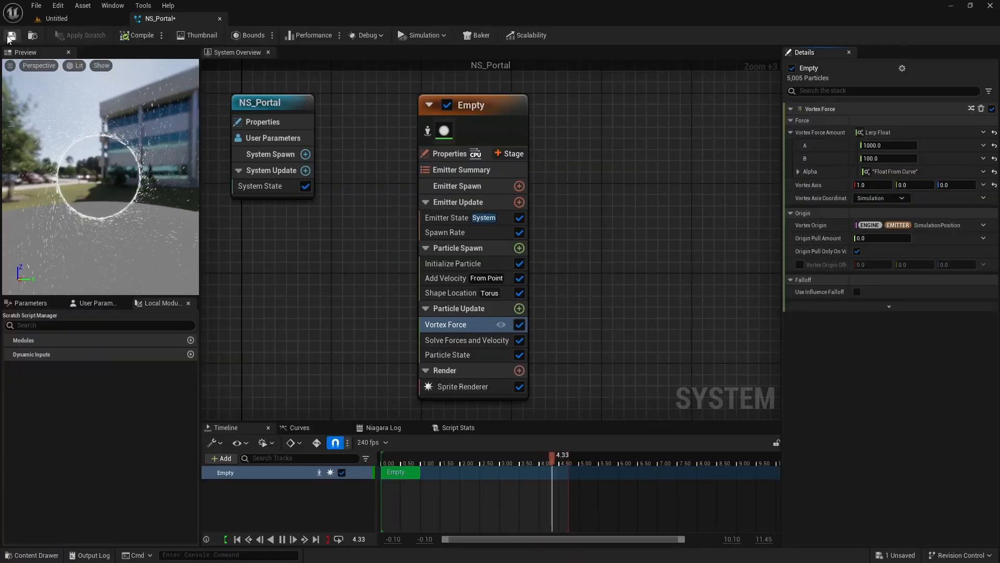
Step: Save the particle system and place NS_Portal in the Untitled level, raised to a Z location of 170
{"action": "left_click", "coordinate": [8, 37]}
{"action": "left_click", "coordinate": [57, 18]}
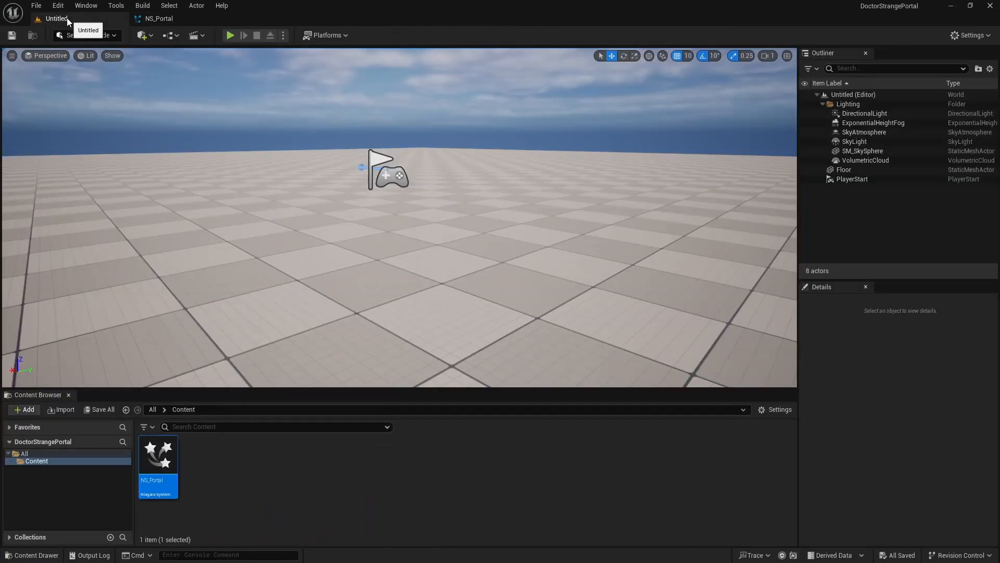
{"action": "left_click_drag", "start_coordinate": [176, 457], "coordinate": [374, 266]}
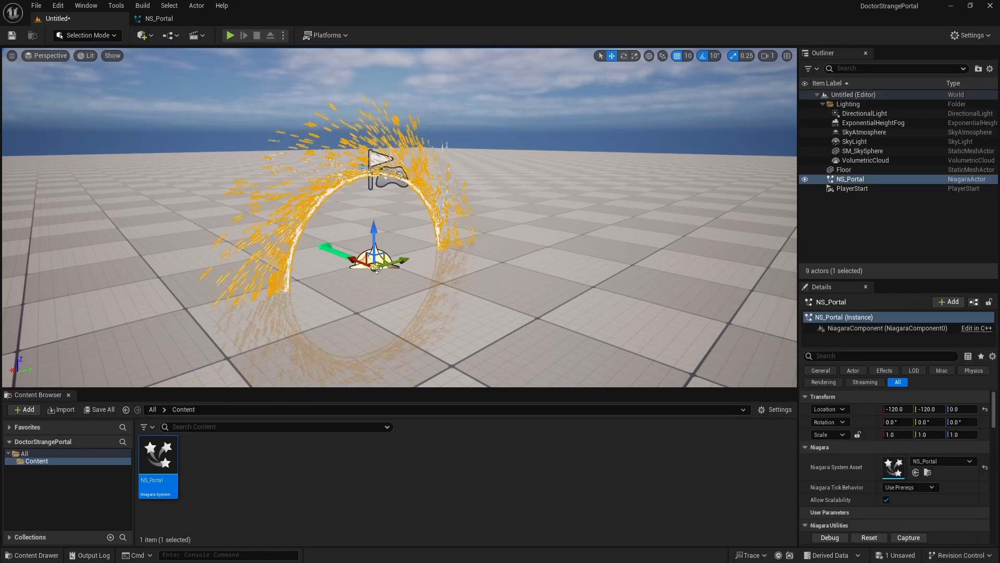
{"action": "key", "text": "f"}
{"action": "left_click_drag", "start_coordinate": [431, 164], "coordinate": [431, 137]}
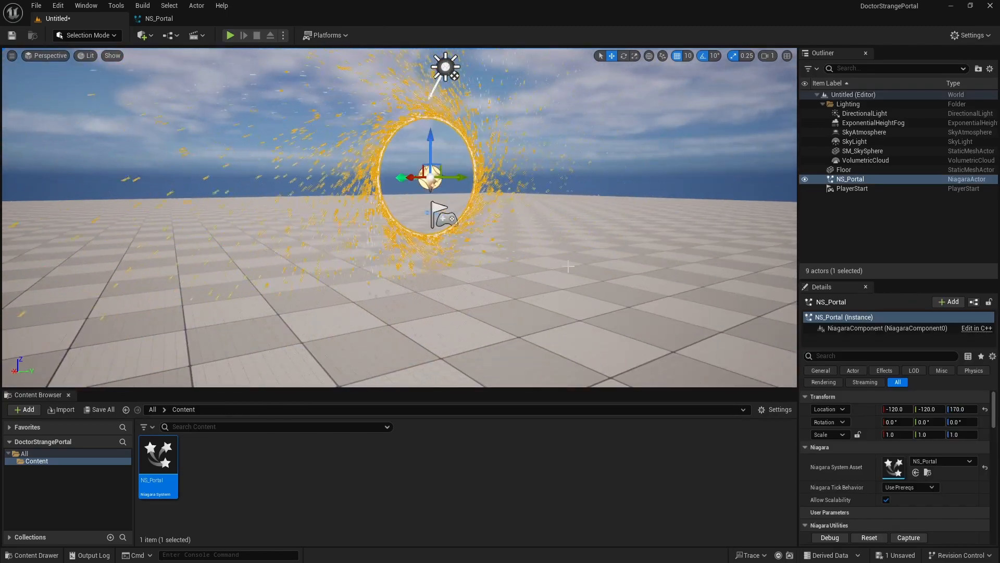
Step: Rotate the level's sun to darken the sky around the portal
{"action": "key", "text": "ctrl+l"}
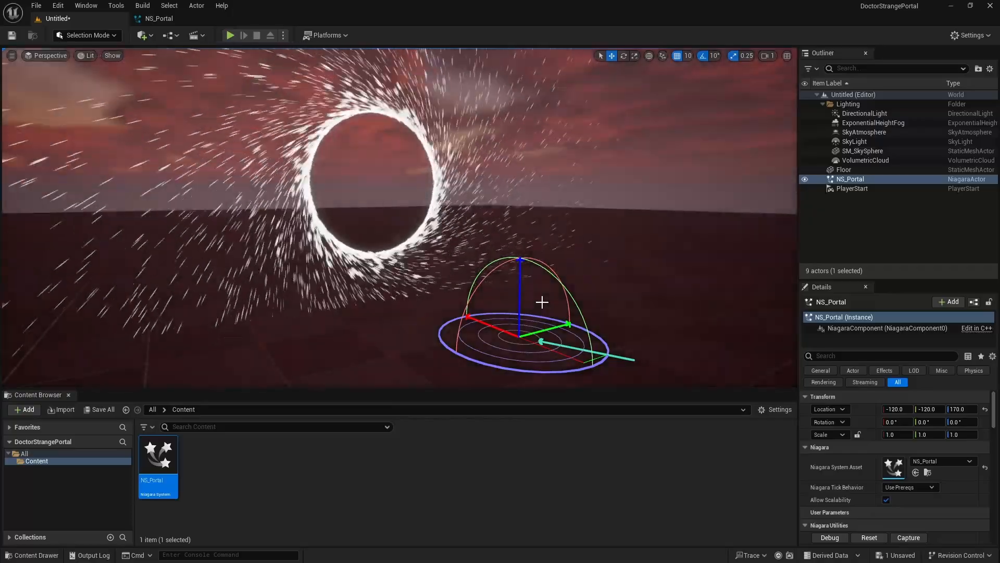
{"action": "key", "text": "ctrl+l"}
{"action": "key", "text": "ctrl+l"}
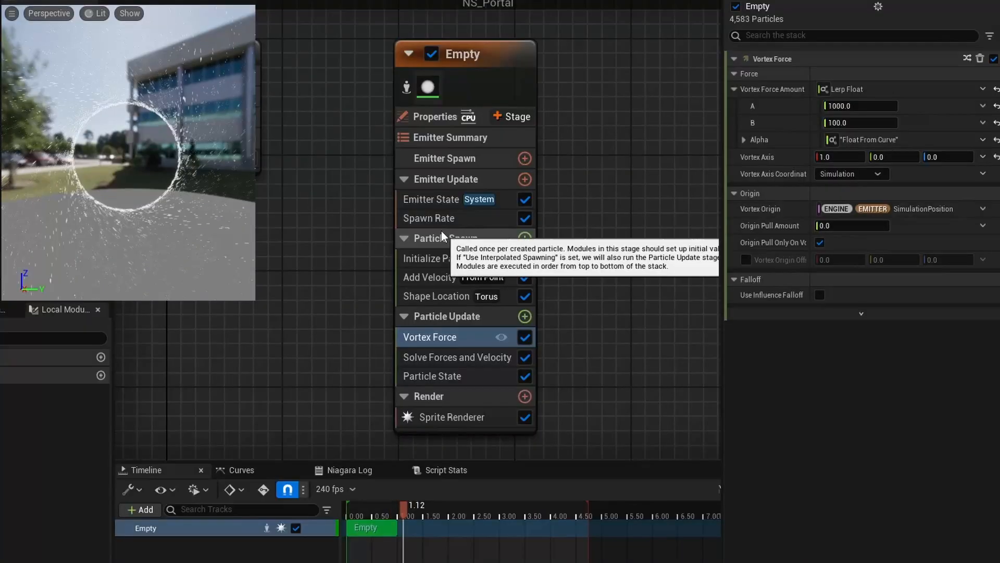
Step: Set the Color Mode of NS_Portal's Initialize Particle module to Direct Set
{"action": "left_click", "coordinate": [442, 259]}
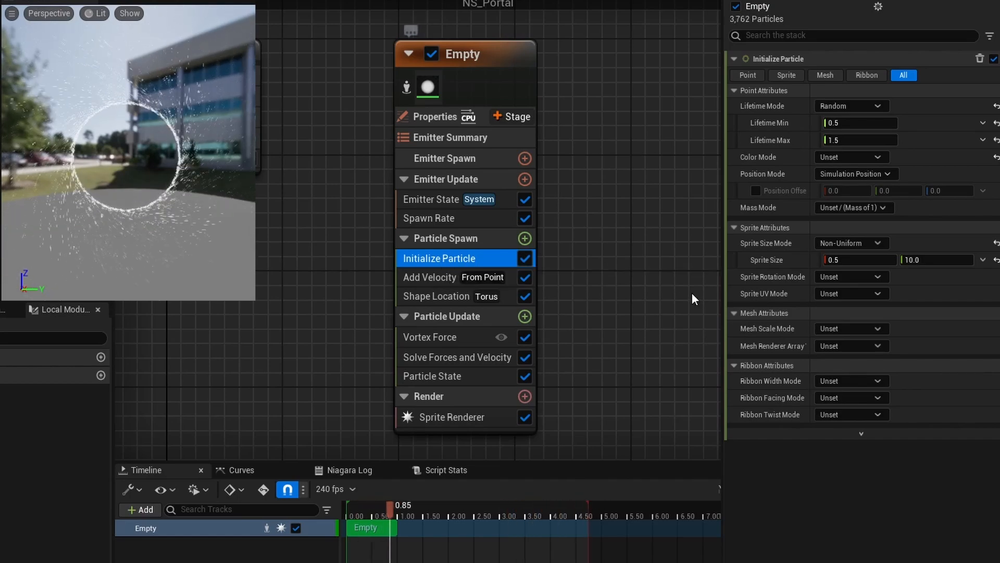
{"action": "left_click", "coordinate": [878, 156]}
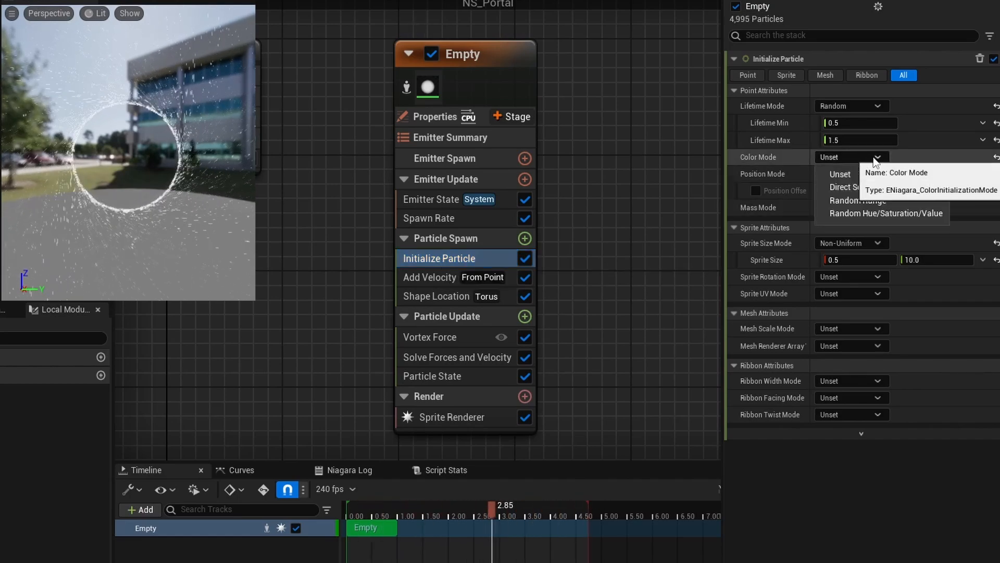
{"action": "left_click", "coordinate": [870, 189]}
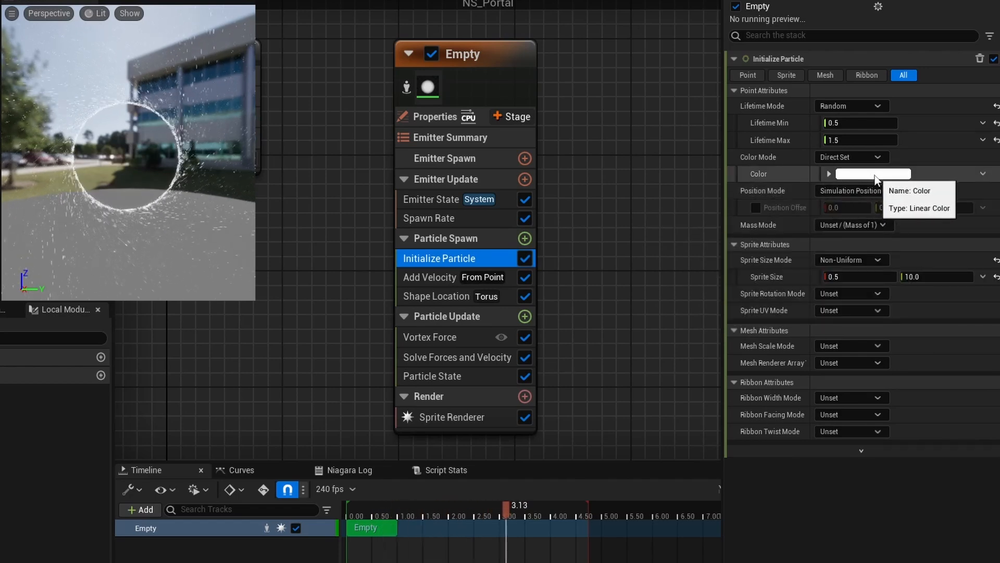
Step: Drive Initialize Particle's Color with Multiply Linear Color, using Make Vector 4 from Float as the Scale Factor with a Float of 100
{"action": "left_click", "coordinate": [983, 174]}
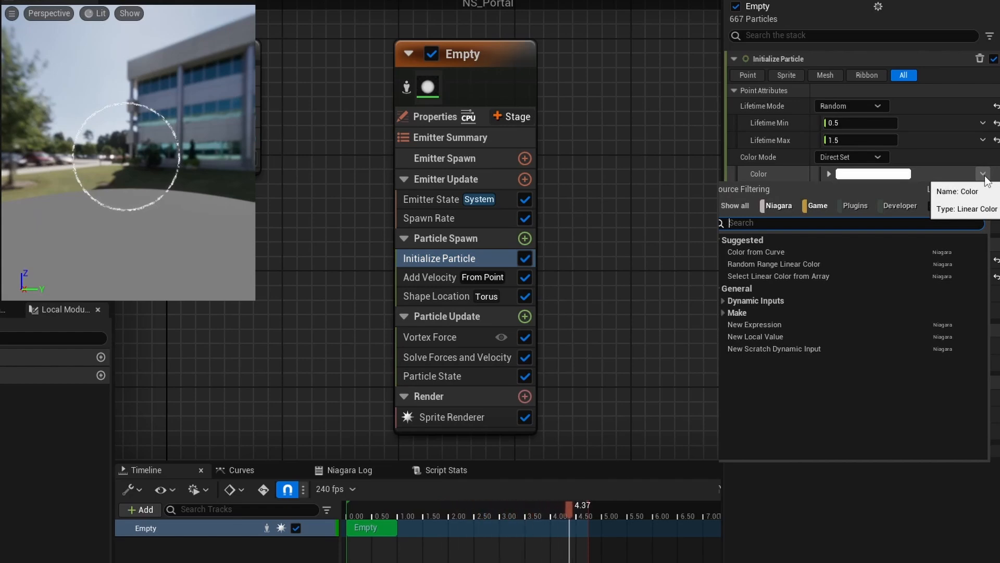
{"action": "type", "text": "mul"}
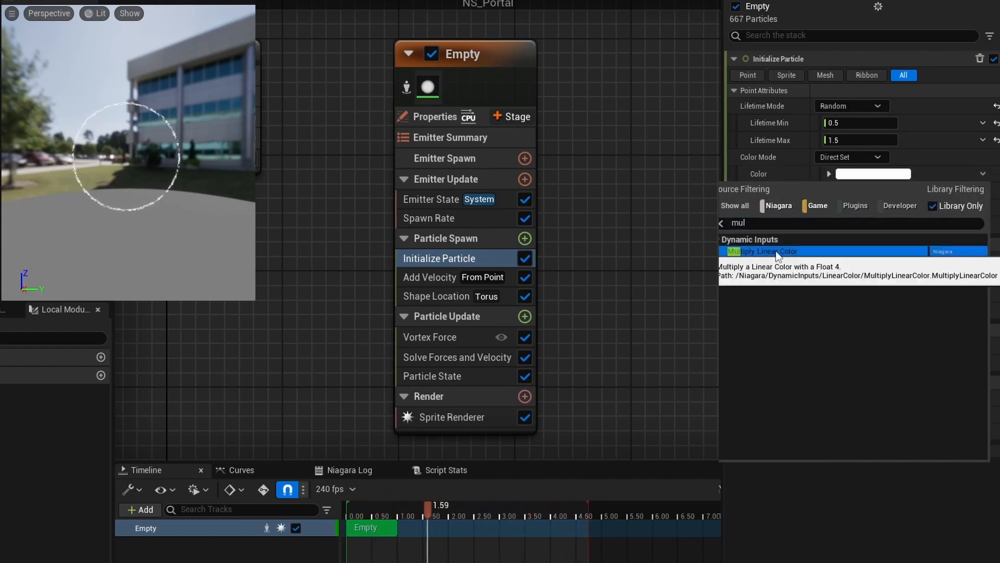
{"action": "left_click", "coordinate": [777, 251]}
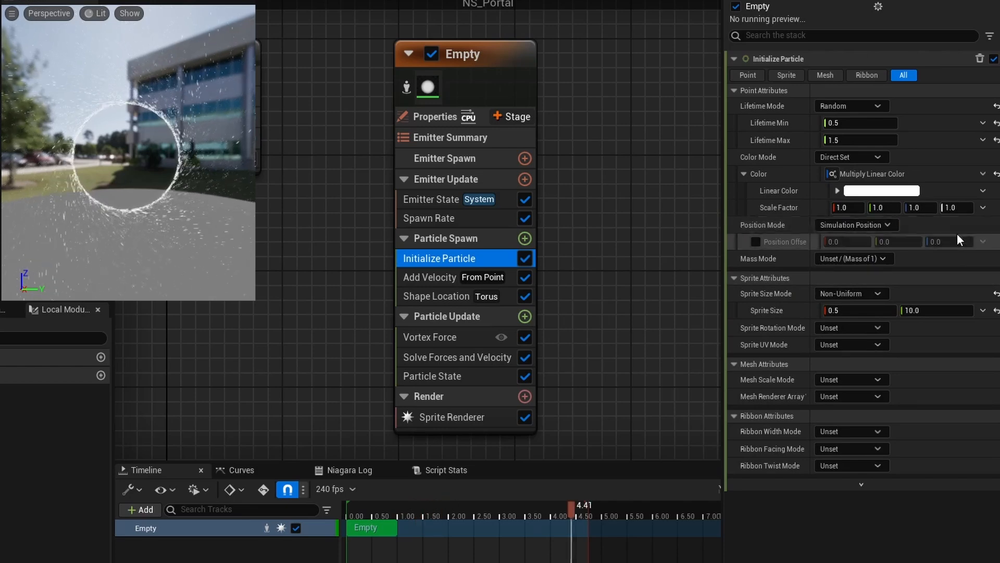
{"action": "left_click", "coordinate": [983, 207]}
{"action": "type", "text": "float"}
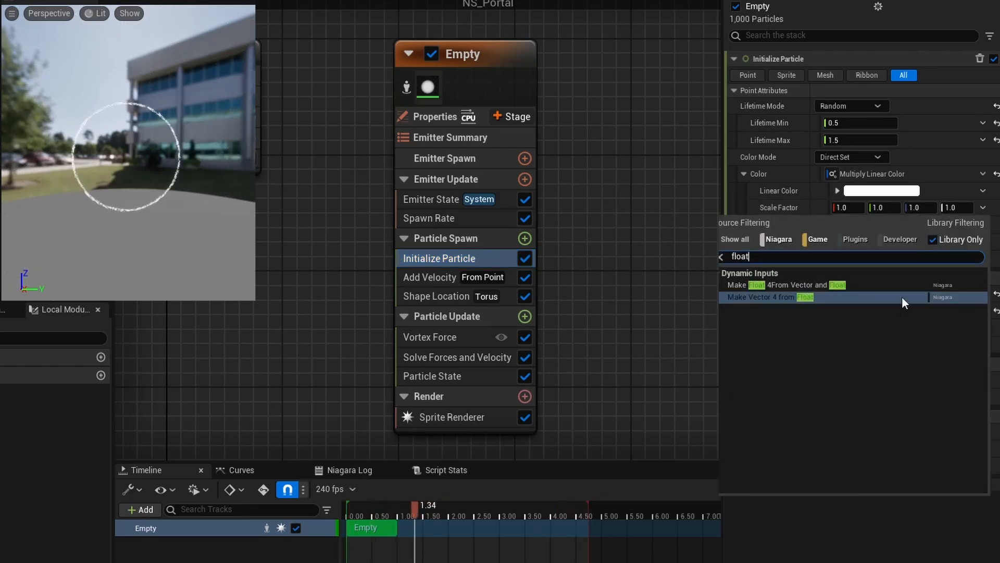
{"action": "left_click", "coordinate": [785, 297]}
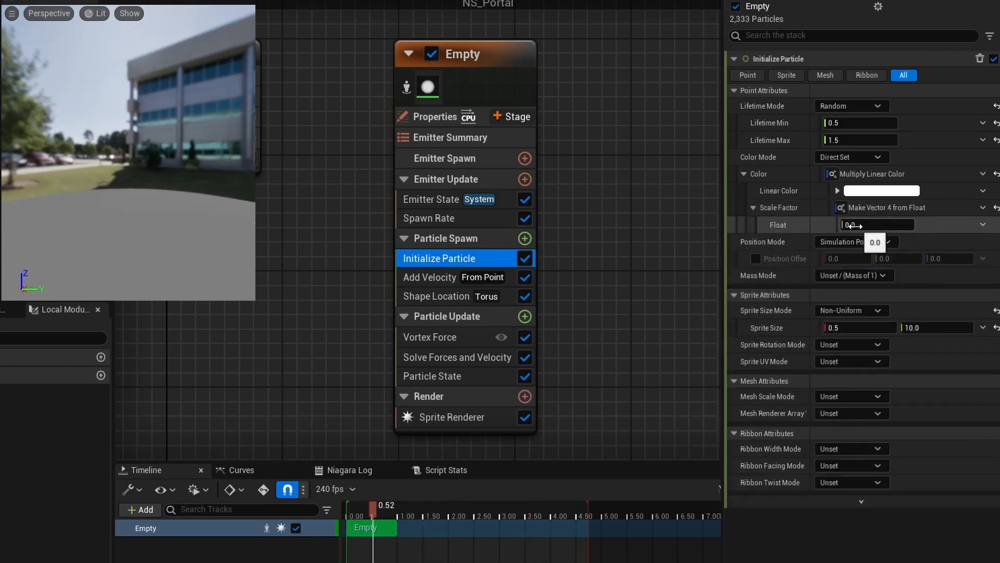
{"action": "left_click", "coordinate": [854, 225]}
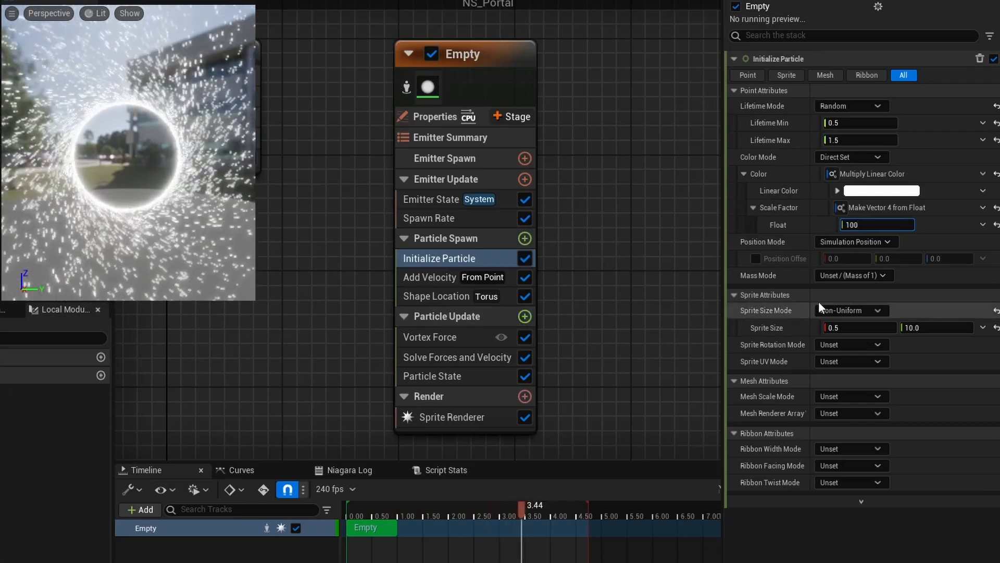
{"action": "left_click", "coordinate": [883, 195]}
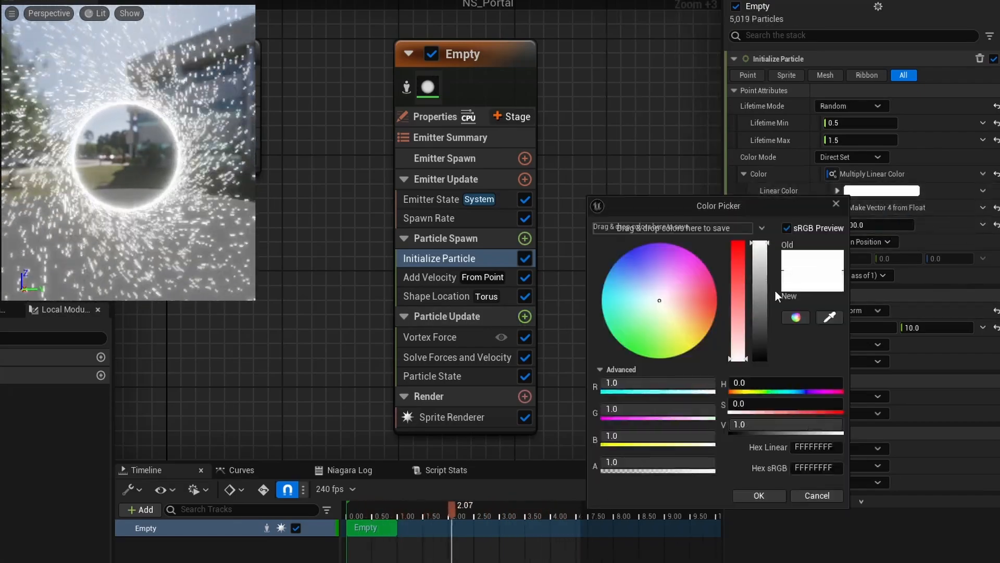
{"action": "left_click_drag", "start_coordinate": [687, 329], "coordinate": [702, 331]}
{"action": "left_click_drag", "start_coordinate": [754, 399], "coordinate": [763, 403]}
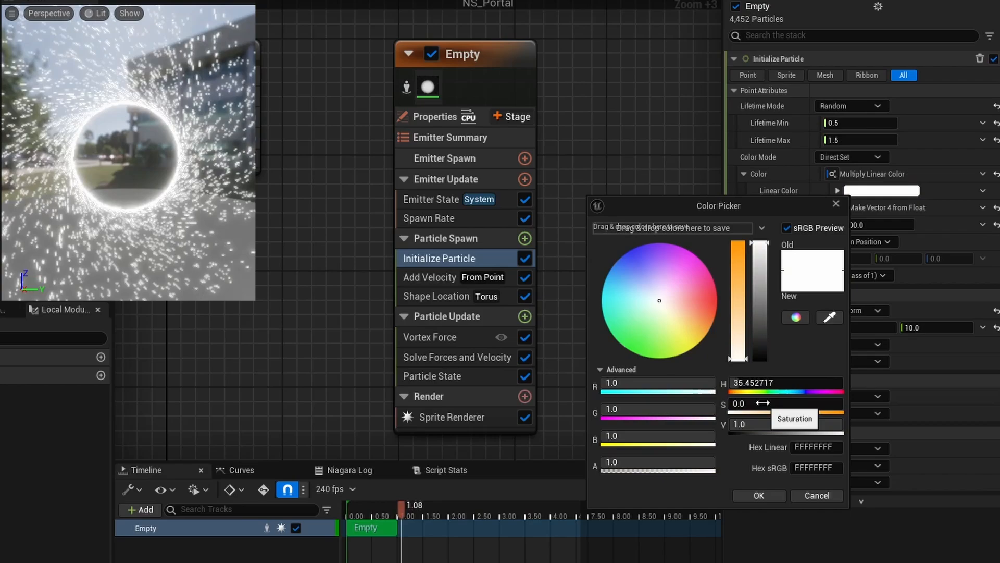
{"action": "left_click", "coordinate": [778, 496]}
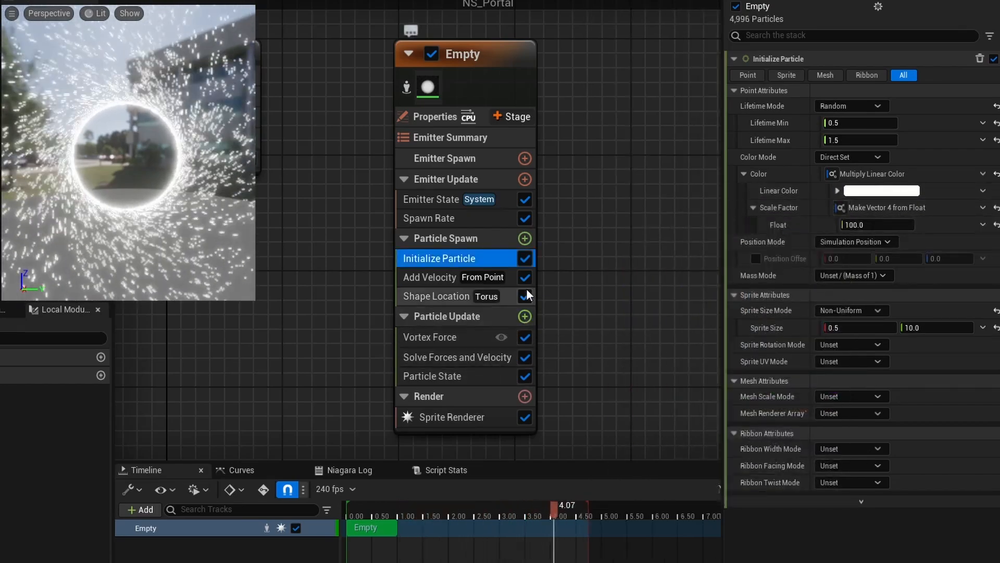
Step: Add a Scale Color module to the Particle Update group
{"action": "left_click", "coordinate": [525, 316]}
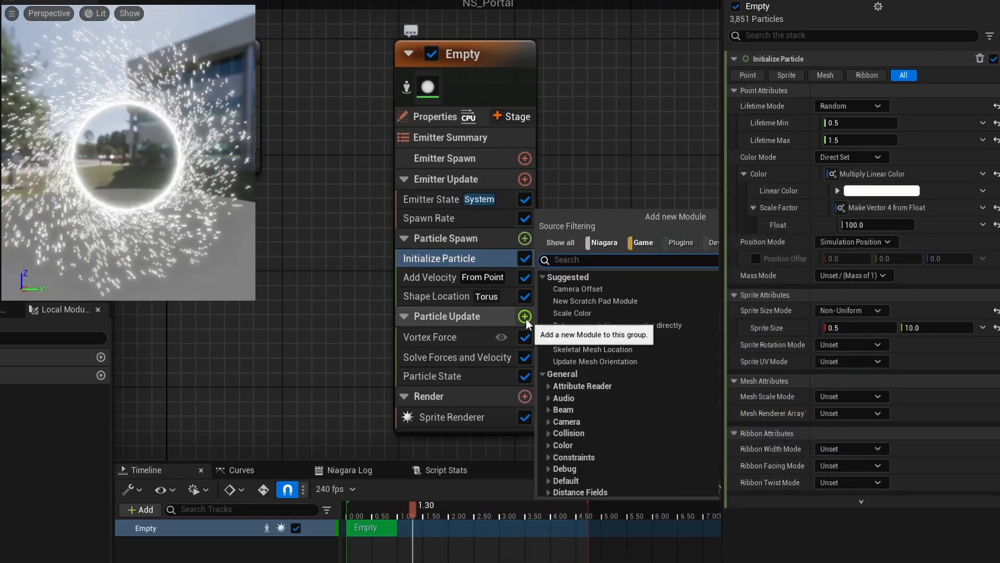
{"action": "type", "text": "color"}
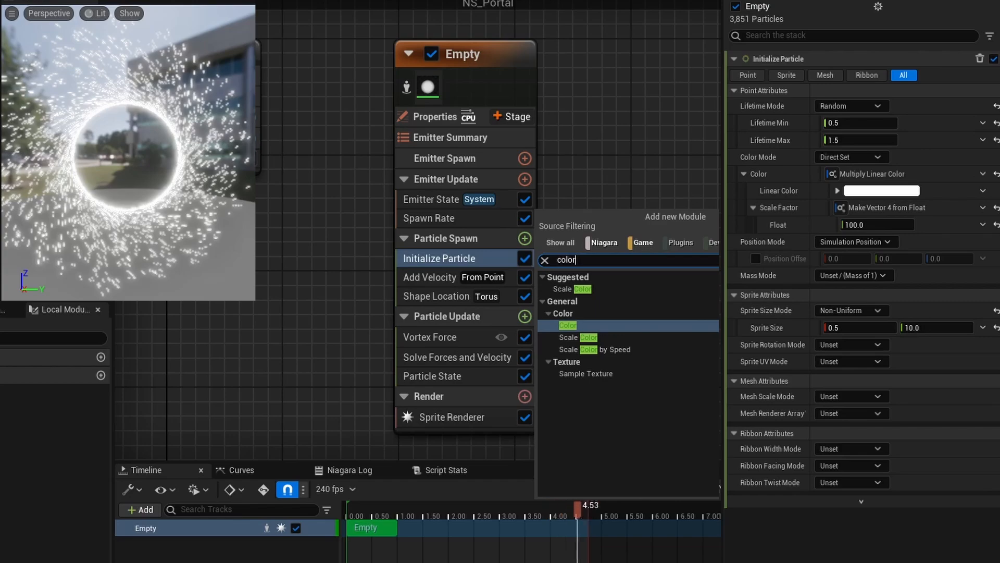
{"action": "left_click", "coordinate": [706, 337]}
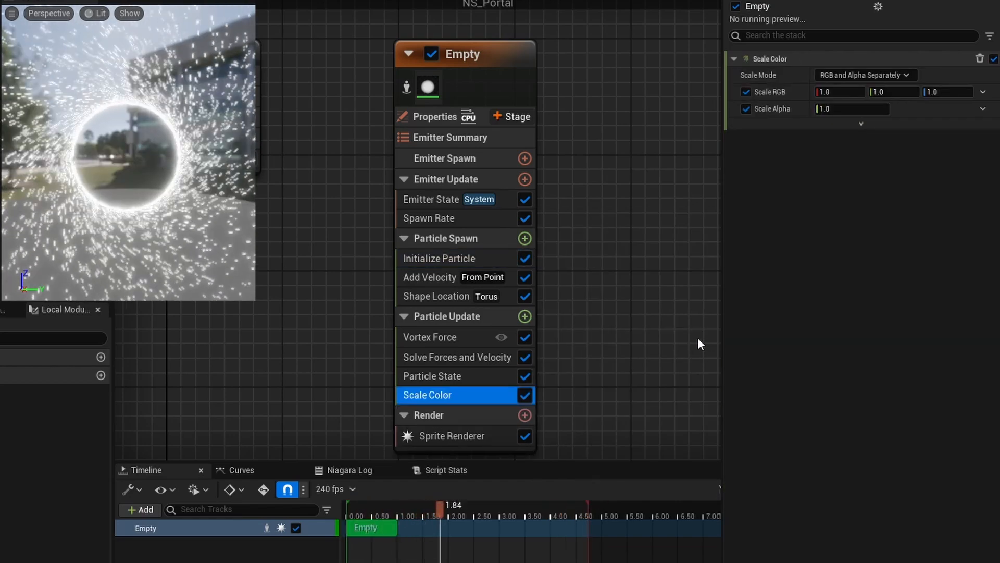
Step: Set Scale Alpha to Float from Curve, apply the smooth falling template, and adjust the end key's tangent
{"action": "left_click", "coordinate": [982, 109]}
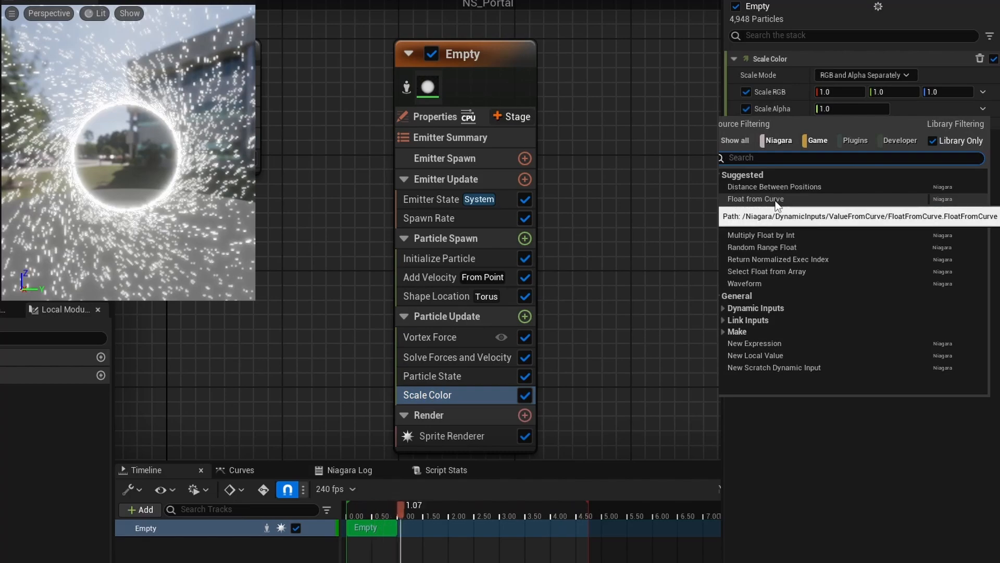
{"action": "left_click", "coordinate": [973, 199]}
{"action": "left_click", "coordinate": [990, 144]}
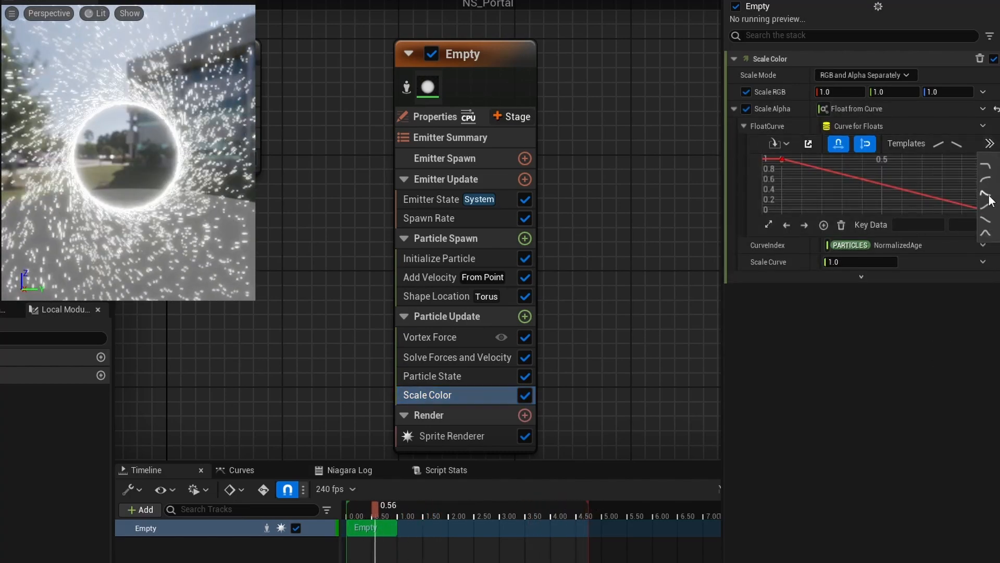
{"action": "left_click", "coordinate": [990, 225]}
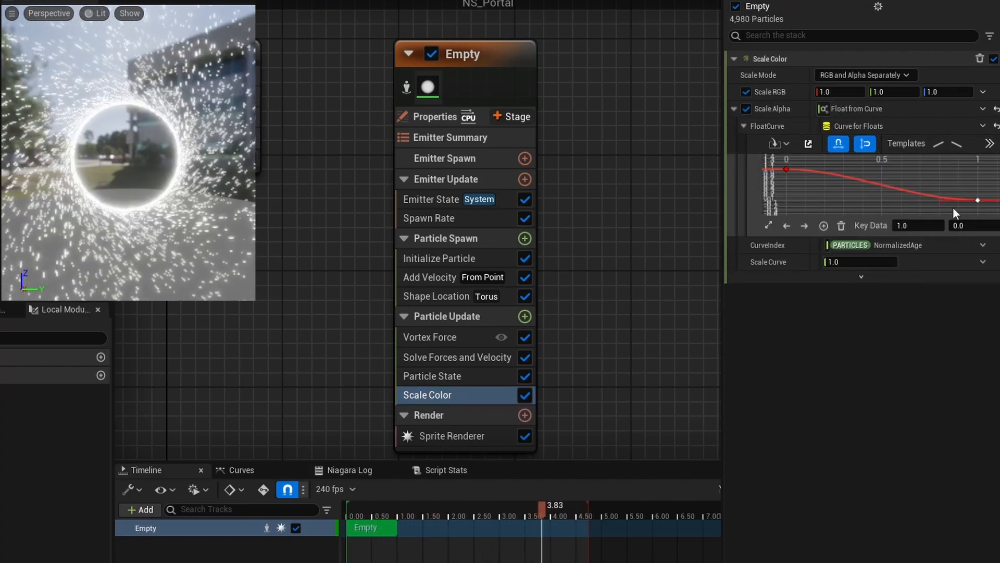
{"action": "left_click_drag", "start_coordinate": [941, 197], "coordinate": [939, 193]}
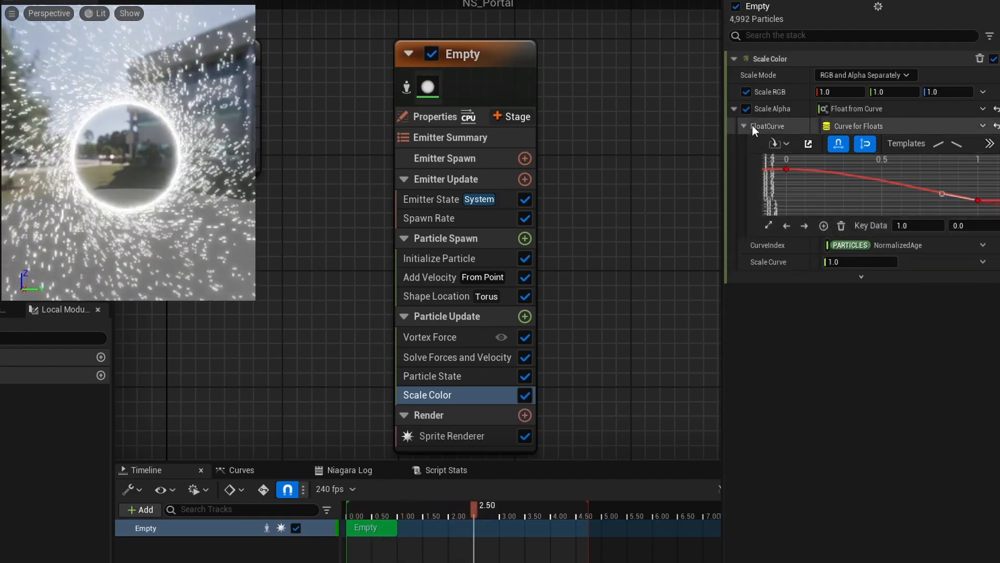
{"action": "left_click", "coordinate": [734, 110]}
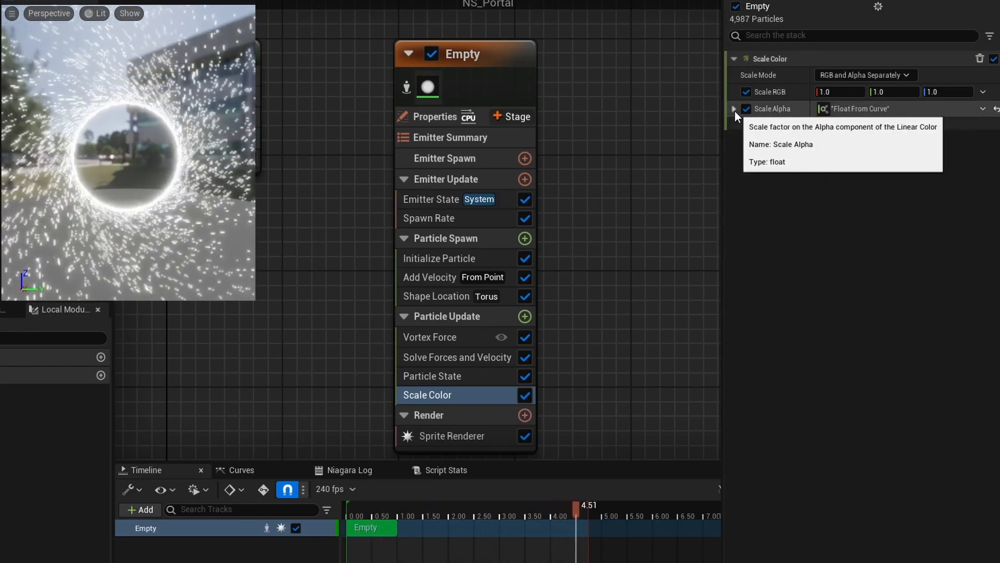
Step: Set Scale RGB to Make Vector from Linear Color RGB, with its Color driven by Color from Curve
{"action": "left_click", "coordinate": [983, 93]}
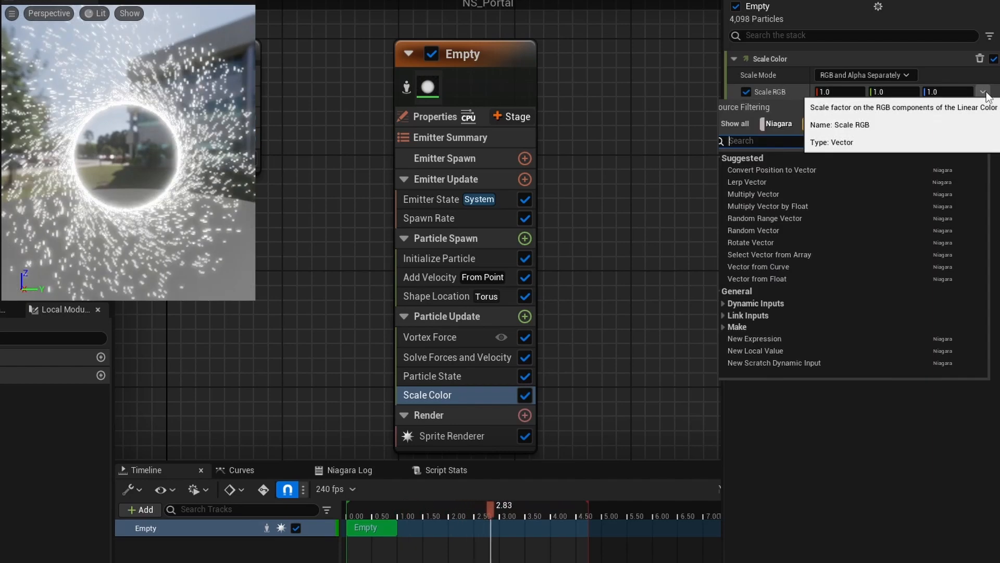
{"action": "type", "text": "colo"}
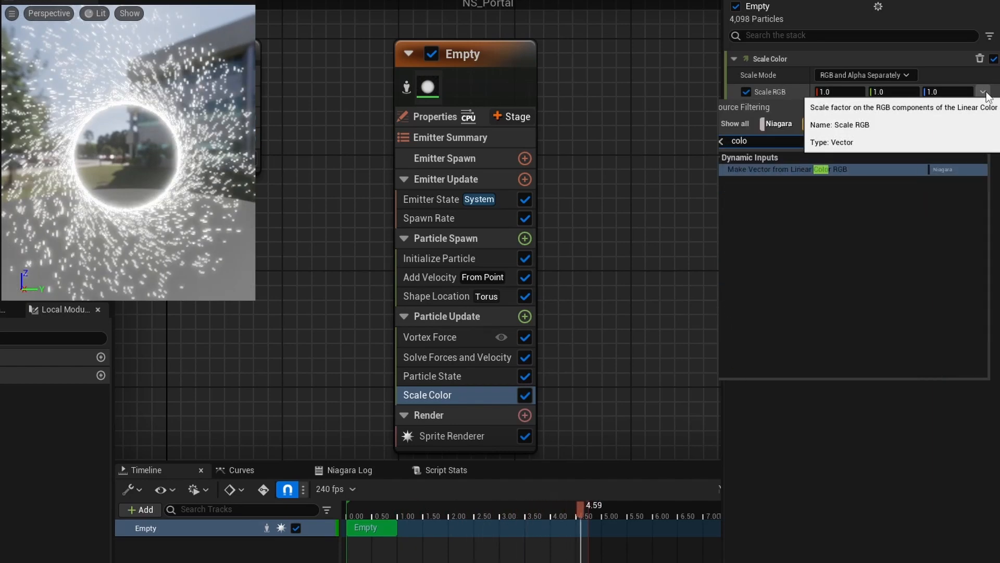
{"action": "left_click", "coordinate": [808, 169]}
{"action": "left_click", "coordinate": [982, 110]}
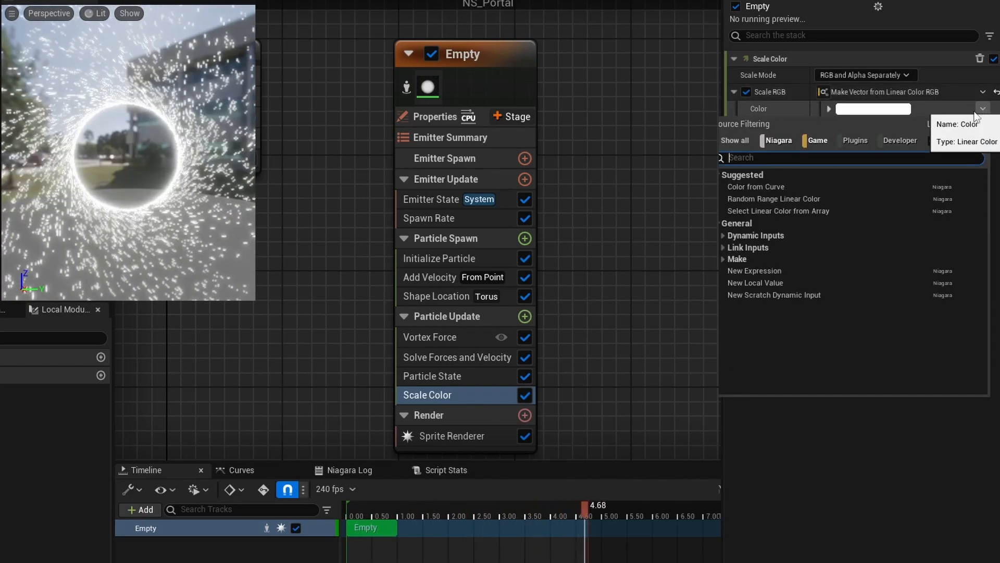
{"action": "left_click", "coordinate": [786, 188]}
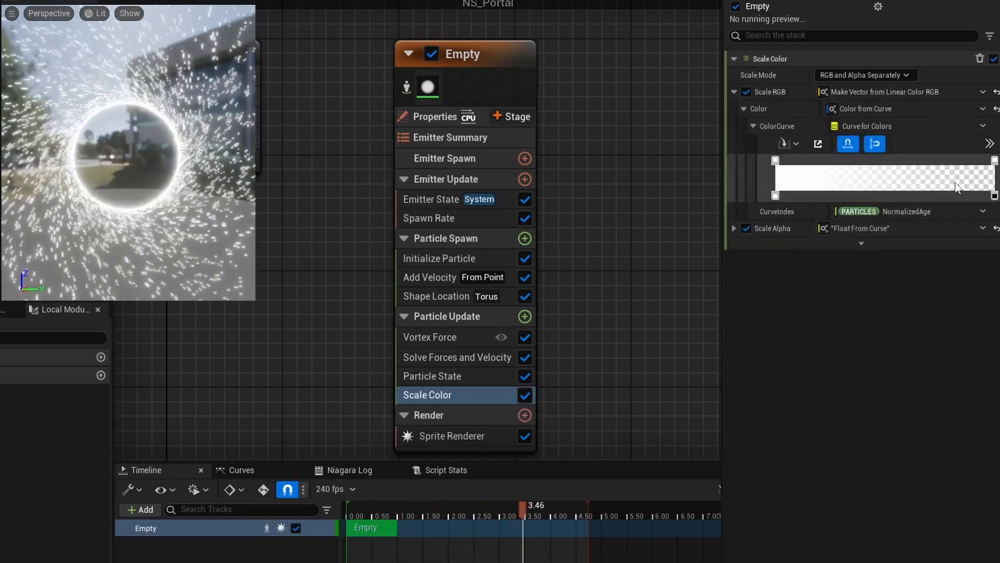
Step: Move the color curve's opaque alpha stop close to the end and tint the first color stop pale cream (Hex sRGB FFF9E8FF)
{"action": "left_click_drag", "start_coordinate": [777, 196], "coordinate": [926, 196]}
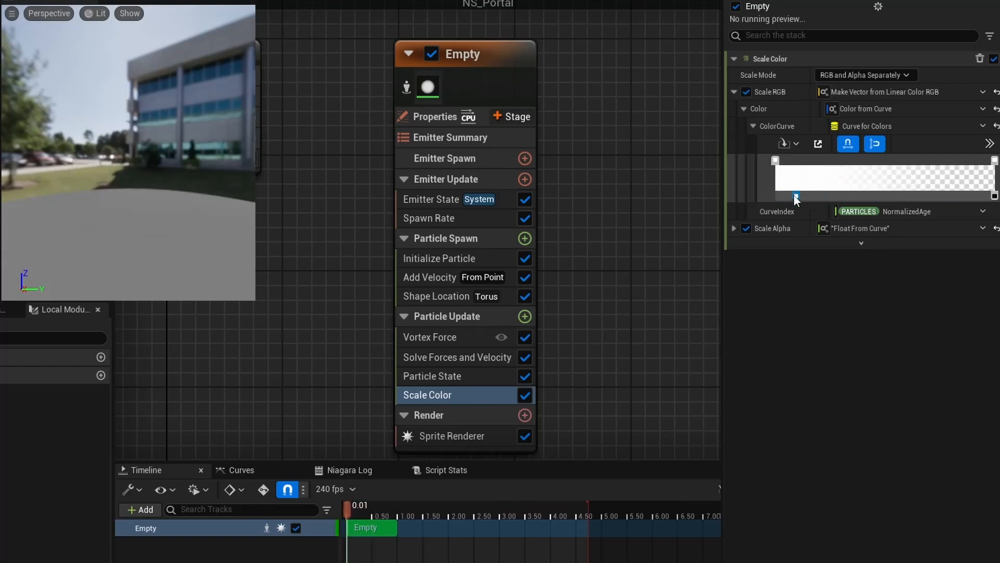
{"action": "left_click_drag", "start_coordinate": [795, 197], "coordinate": [936, 197]}
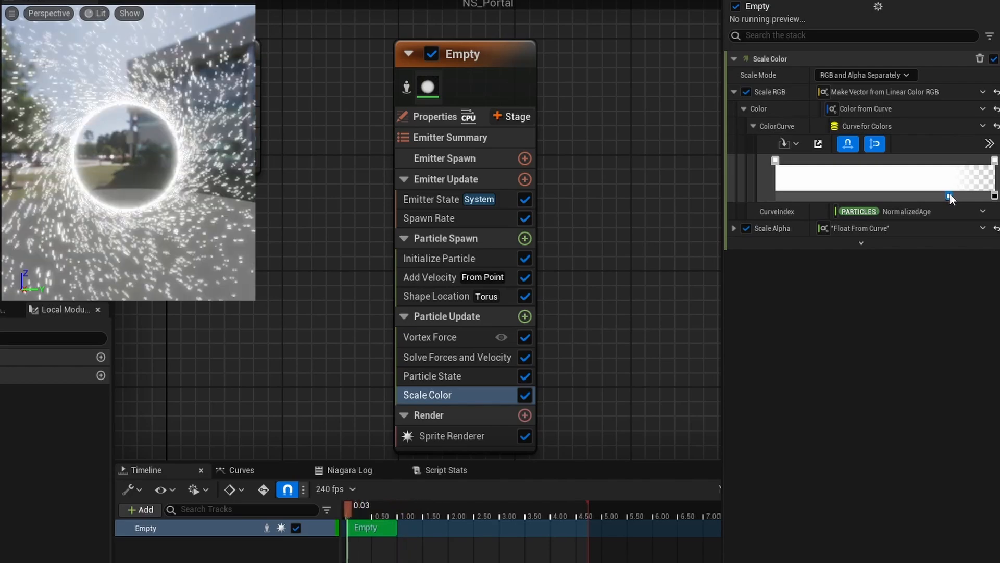
{"action": "double_click", "coordinate": [775, 160]}
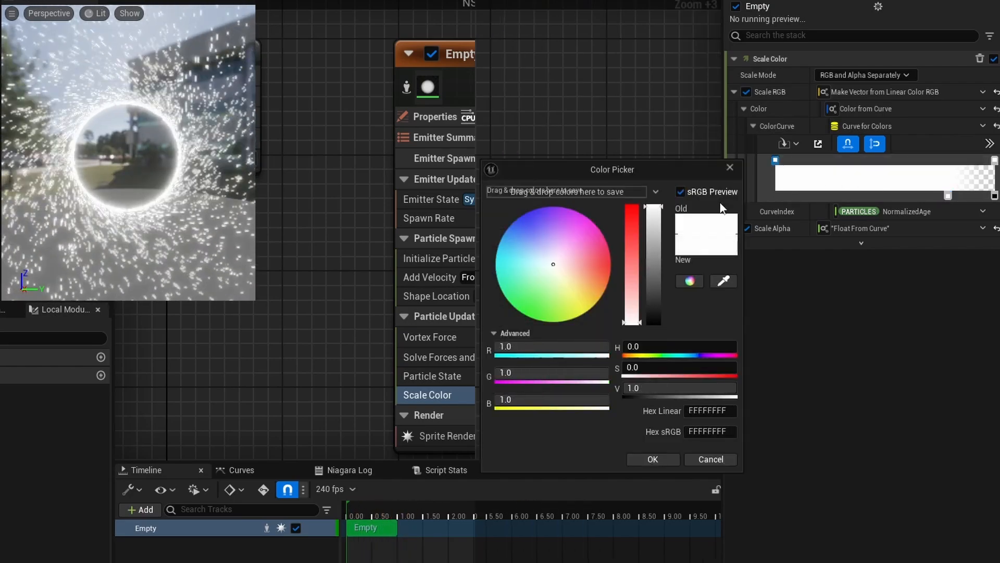
{"action": "left_click", "coordinate": [561, 272]}
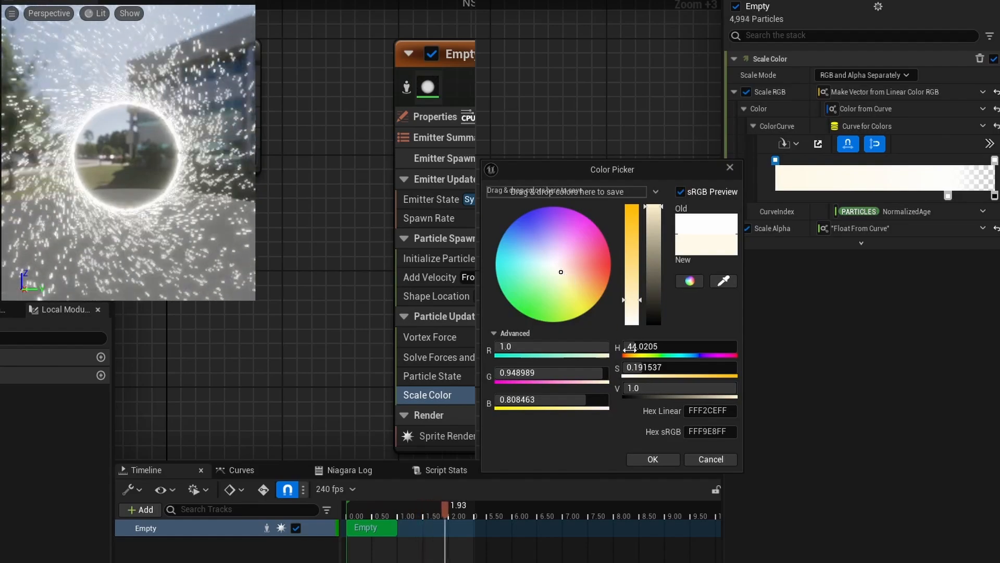
{"action": "left_click", "coordinate": [661, 457]}
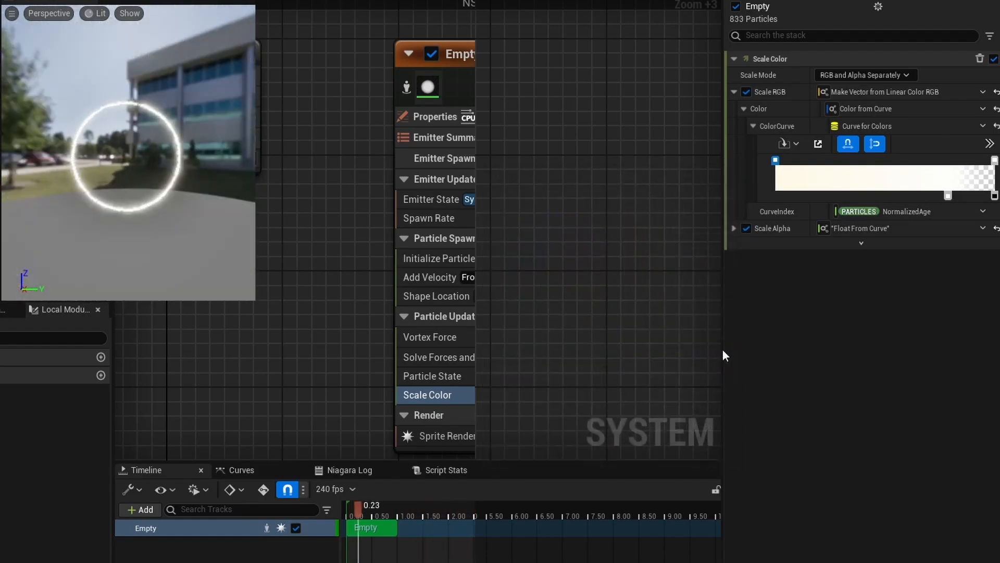
Step: Add yellow and orange color stops near the start of the color curve
{"action": "double_click", "coordinate": [789, 161]}
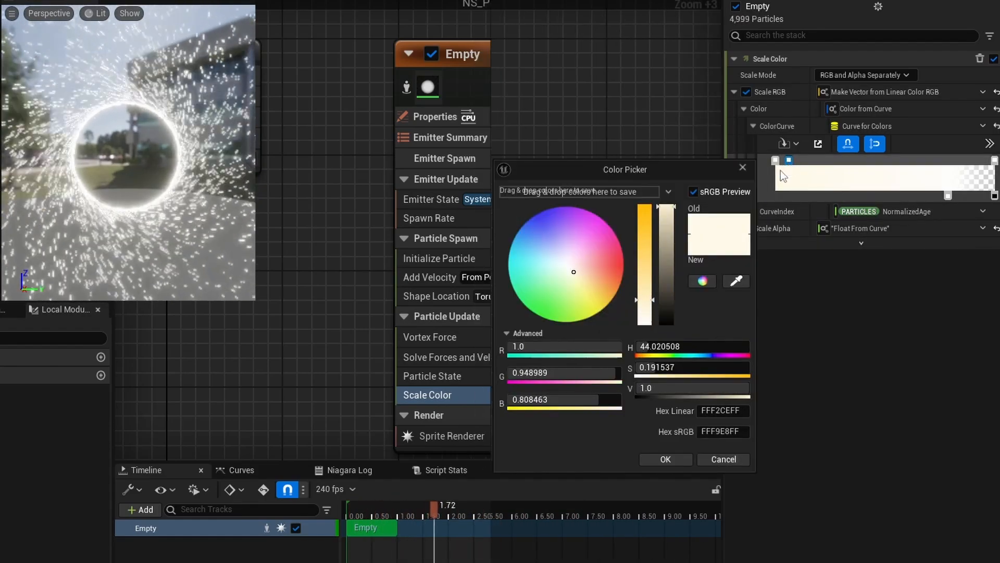
{"action": "mouse_move", "coordinate": [616, 273]}
{"action": "left_mouse_down"}
{"action": "mouse_move", "coordinate": [602, 283]}
{"action": "mouse_move", "coordinate": [605, 297]}
{"action": "left_mouse_up"}
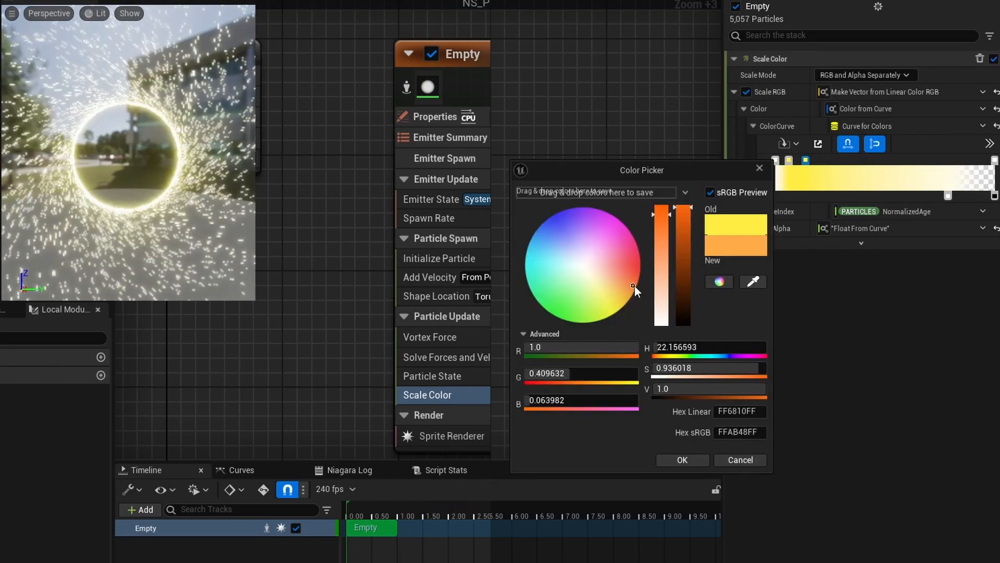
{"action": "left_click", "coordinate": [682, 460]}
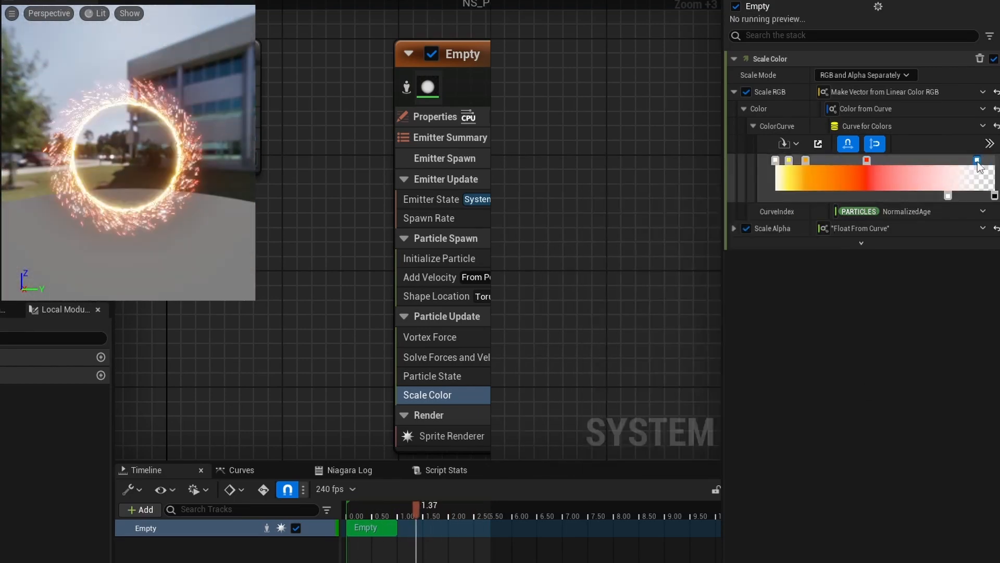
Step: Finish the color curve with a red stop just past the middle and a dark red stop near the end
{"action": "double_click", "coordinate": [977, 159]}
{"action": "left_click", "coordinate": [900, 160]}
{"action": "left_click_drag", "start_coordinate": [900, 158], "coordinate": [913, 159]}
{"action": "left_click_drag", "start_coordinate": [977, 160], "coordinate": [905, 159]}
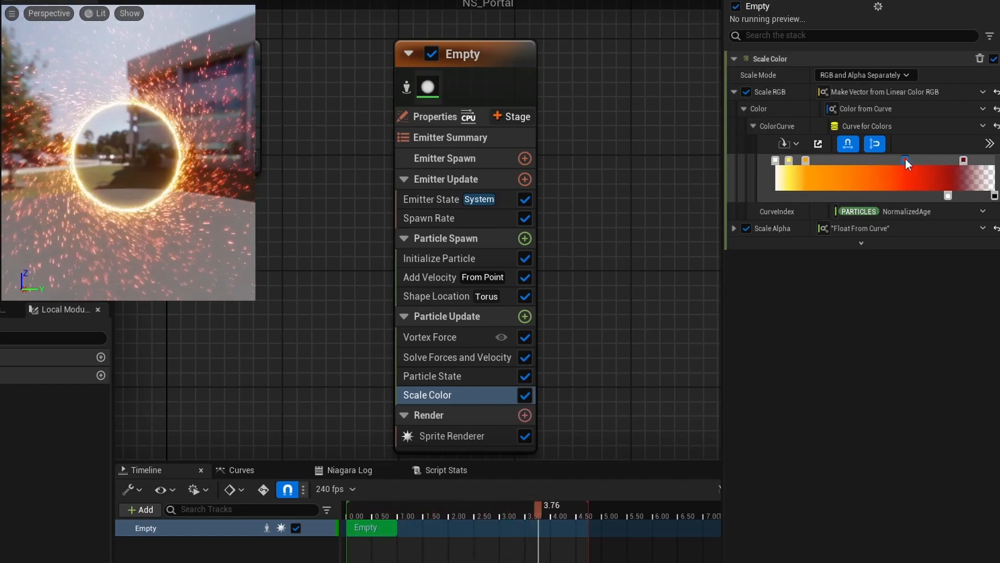
Step: In the Untitled level, turn off the Game Settings exposure and set the viewport's EV100 to about -3.2
{"action": "left_click", "coordinate": [78, 20]}
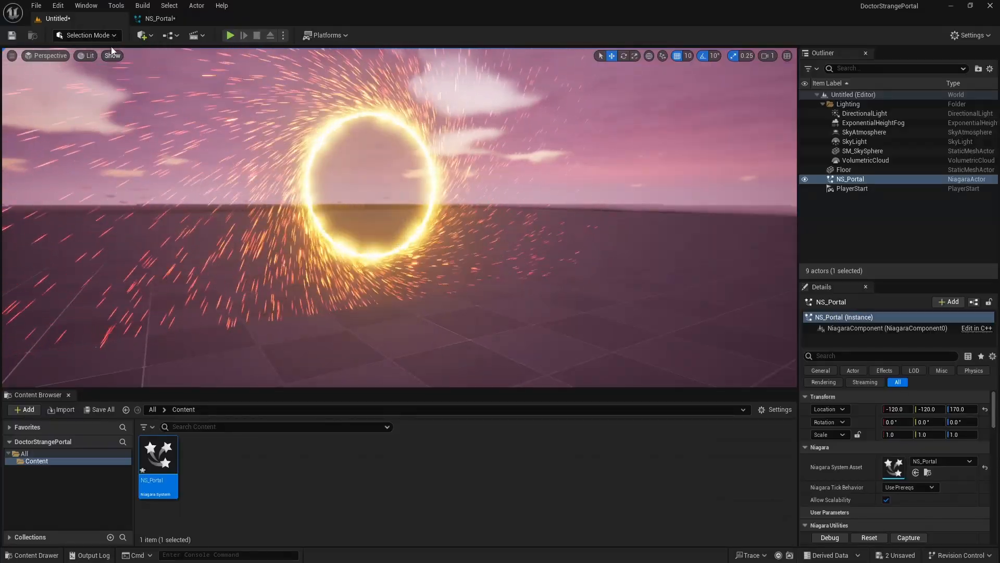
{"action": "left_click", "coordinate": [89, 56]}
{"action": "left_click", "coordinate": [131, 306]}
{"action": "left_click_drag", "start_coordinate": [151, 317], "coordinate": [144, 317]}
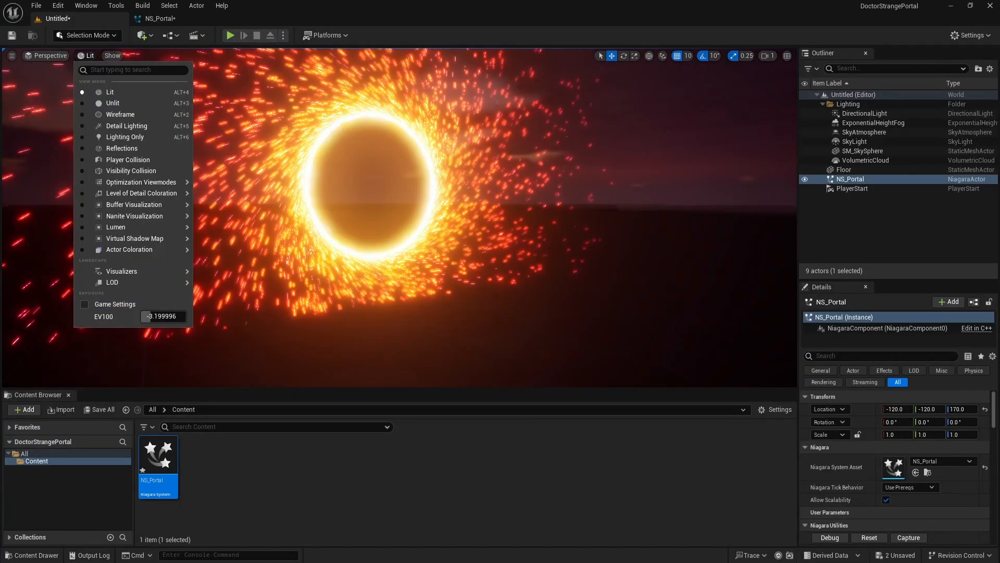
{"action": "mouse_move", "coordinate": [553, 268]}
{"action": "right_mouse_down"}
{"action": "mouse_move", "coordinate": [536, 260]}
{"action": "mouse_move", "coordinate": [551, 261]}
{"action": "right_mouse_up"}
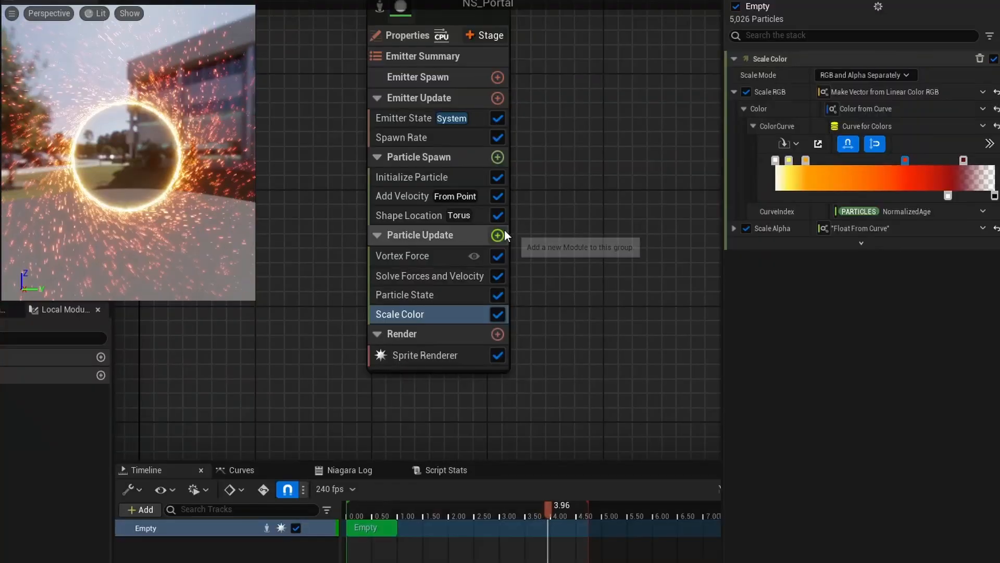
Step: Add a Curl Noise Force module to NS_Portal's Particle Update group with a Noise Strength of 100
{"action": "left_click", "coordinate": [497, 235]}
{"action": "type", "text": "cur"}
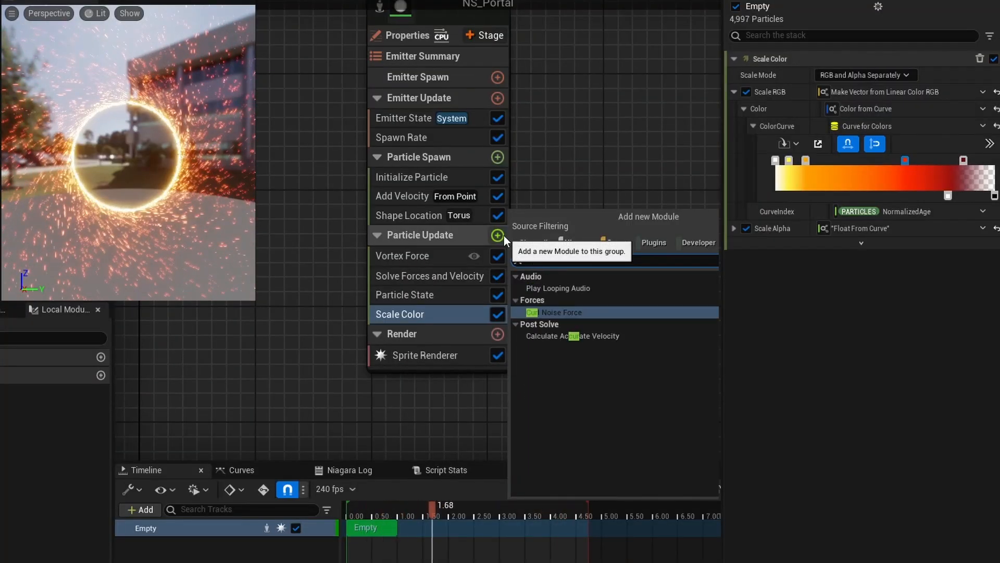
{"action": "left_click", "coordinate": [583, 311]}
{"action": "left_click", "coordinate": [844, 75]}
{"action": "type", "text": "100"}
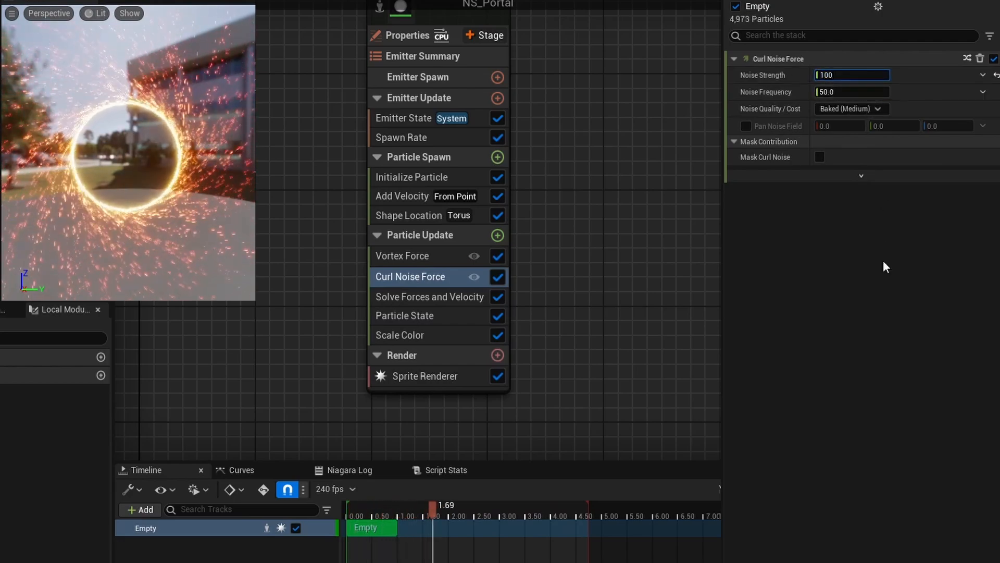
Step: Add a Gravity Force module to the Particle Update group with a Z gravity of -400
{"action": "left_click", "coordinate": [498, 236]}
{"action": "type", "text": "gr"}
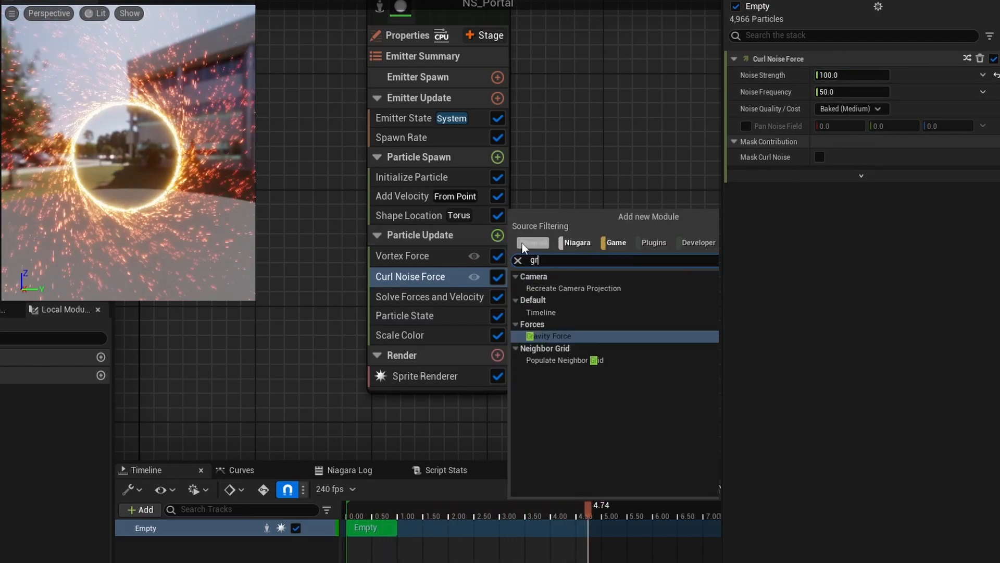
{"action": "left_click", "coordinate": [572, 339]}
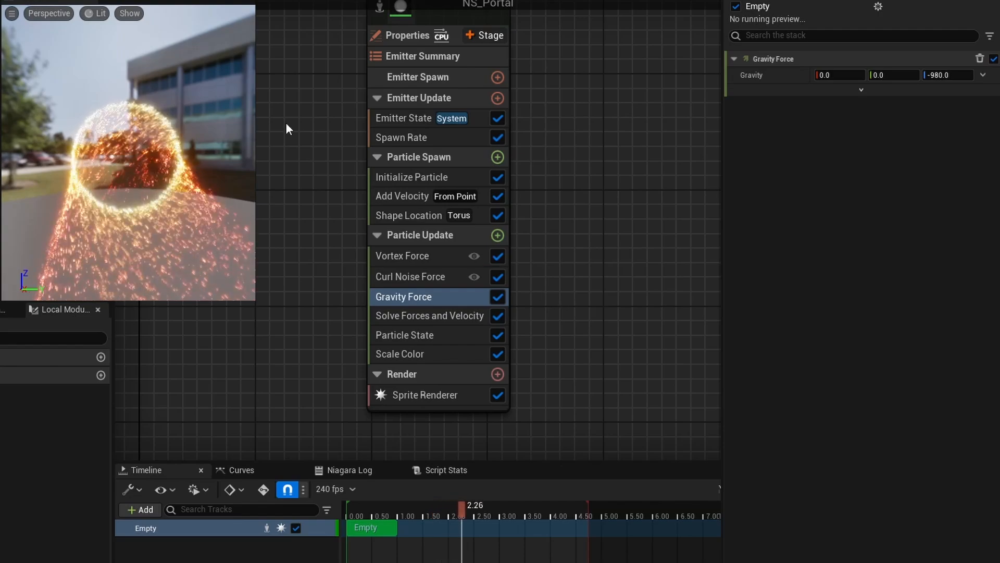
{"action": "left_click", "coordinate": [943, 74]}
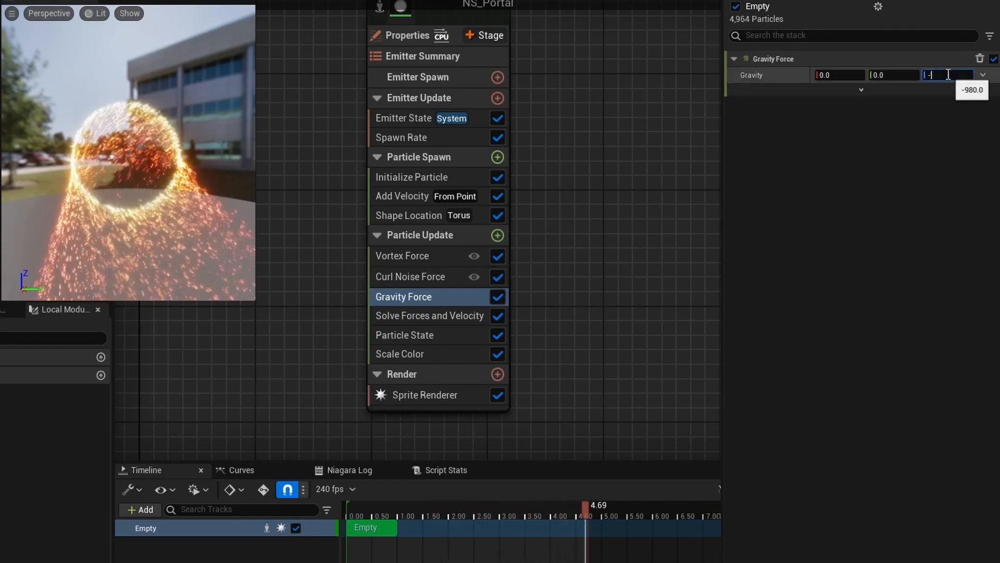
{"action": "type", "text": "-400"}
{"action": "key", "text": "Return"}
Step: Add a Drag module to the Particle Update group with Drag set to 0.2 and Rotational Drag disabled
{"action": "left_click", "coordinate": [498, 235]}
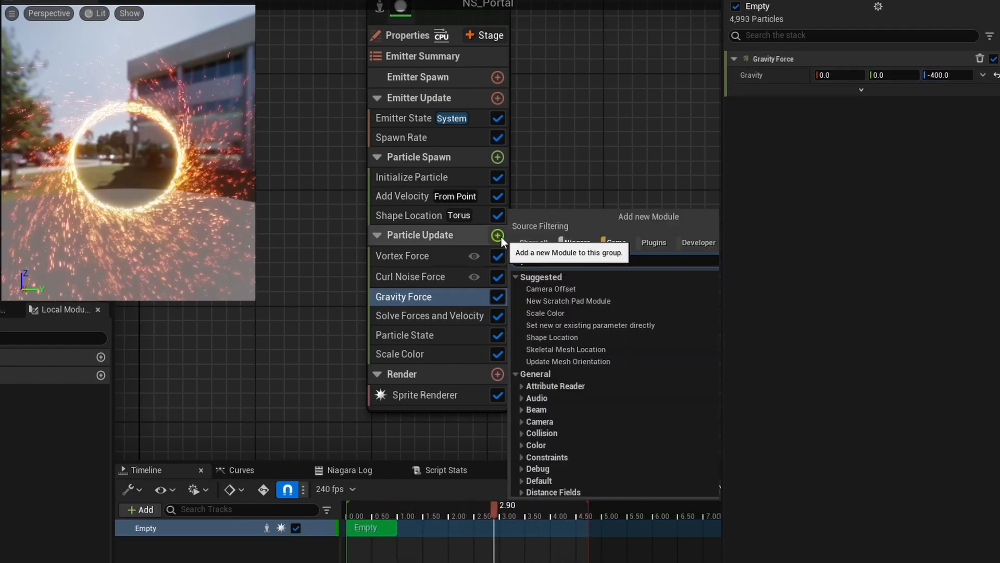
{"action": "type", "text": "drag"}
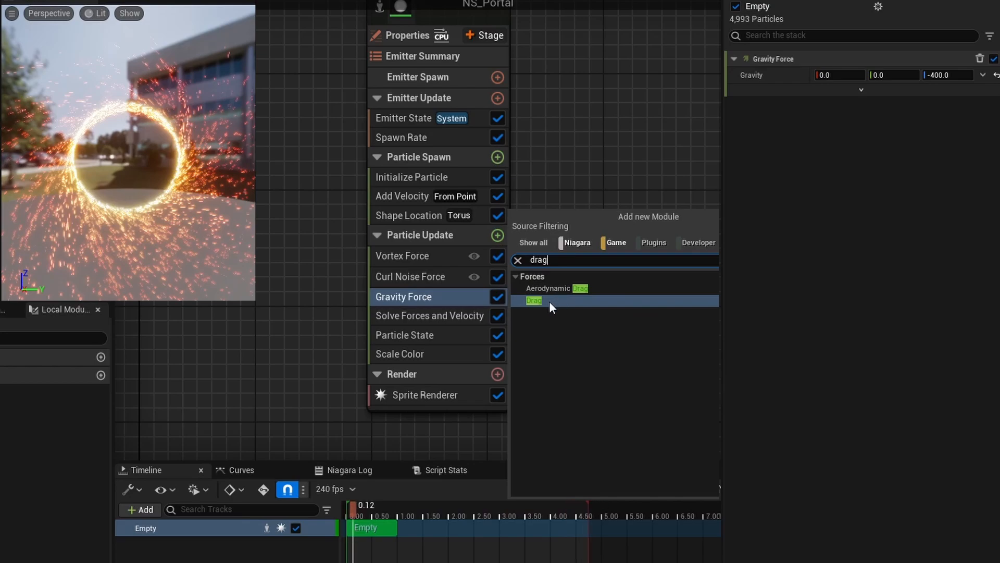
{"action": "left_click", "coordinate": [549, 301]}
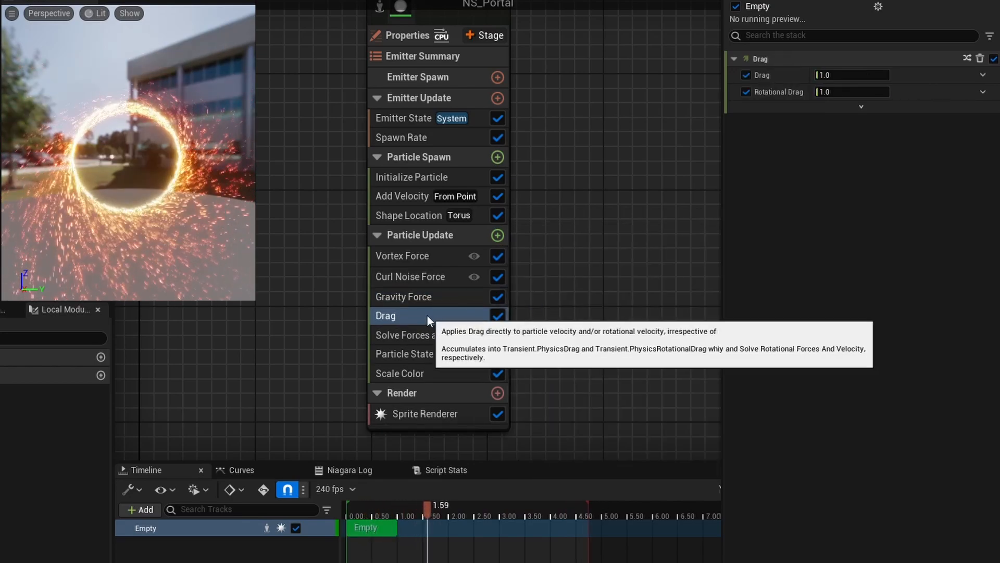
{"action": "left_click", "coordinate": [838, 76]}
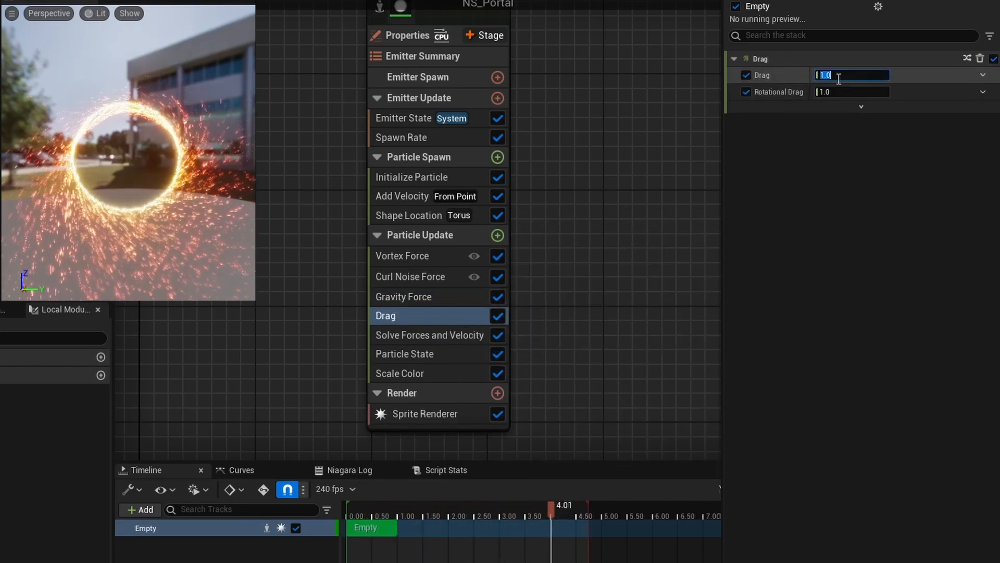
{"action": "key", "text": "Return"}
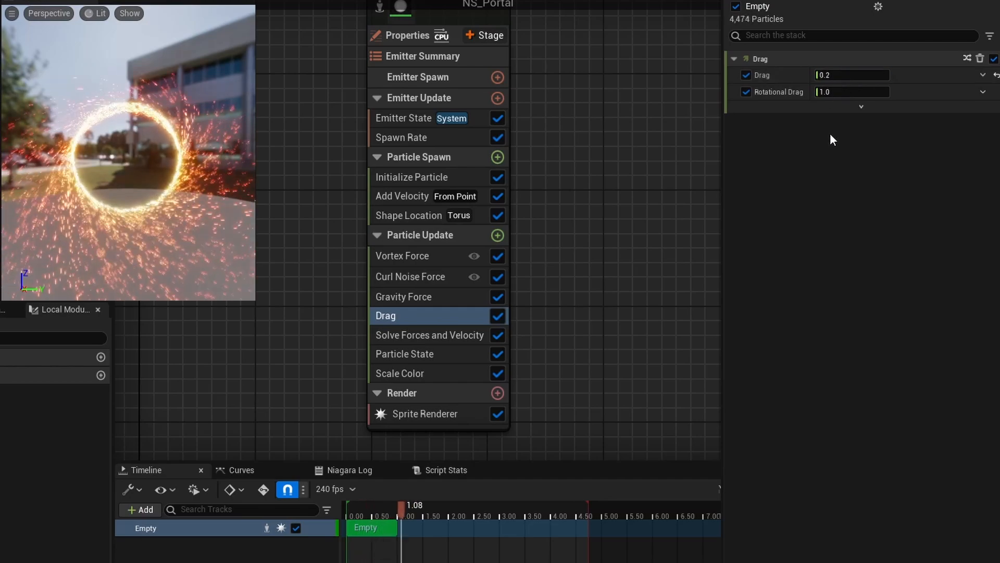
{"action": "left_click", "coordinate": [747, 91]}
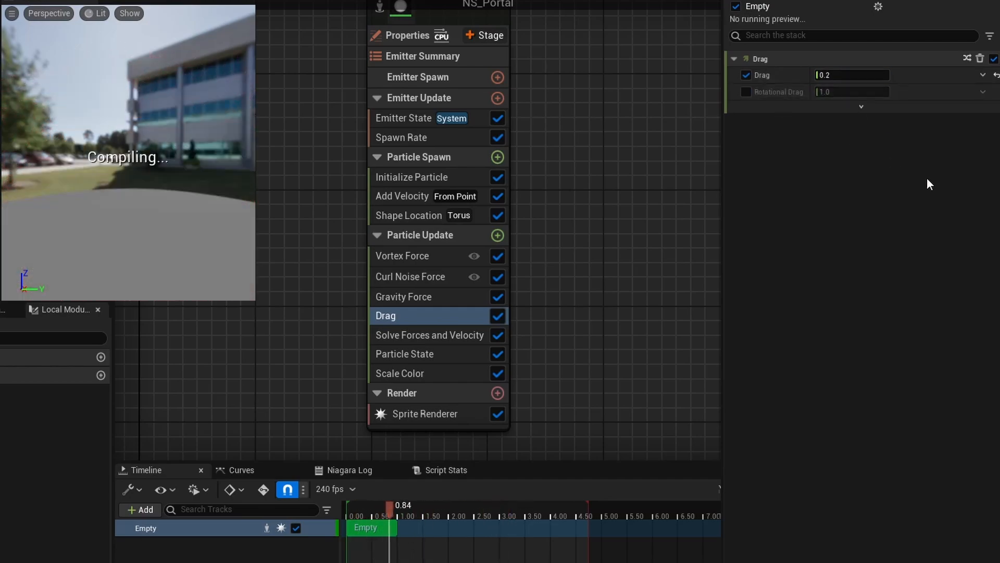
Step: Set the emitter's Sim Target to GPUCompute Sim and its bounds calculation to Fixed, and check the portal in the Untitled level
{"action": "left_click", "coordinate": [417, 36]}
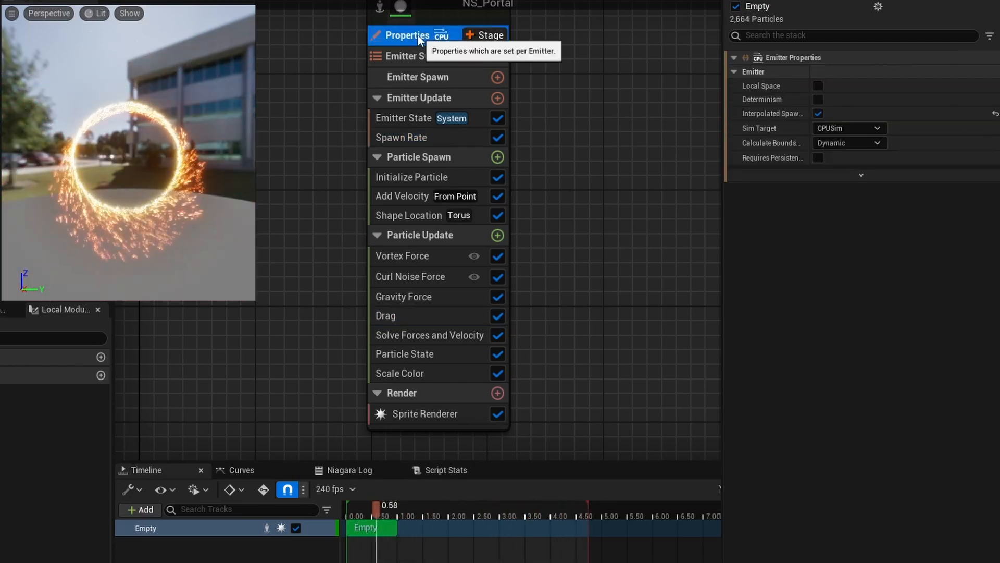
{"action": "left_click", "coordinate": [864, 128]}
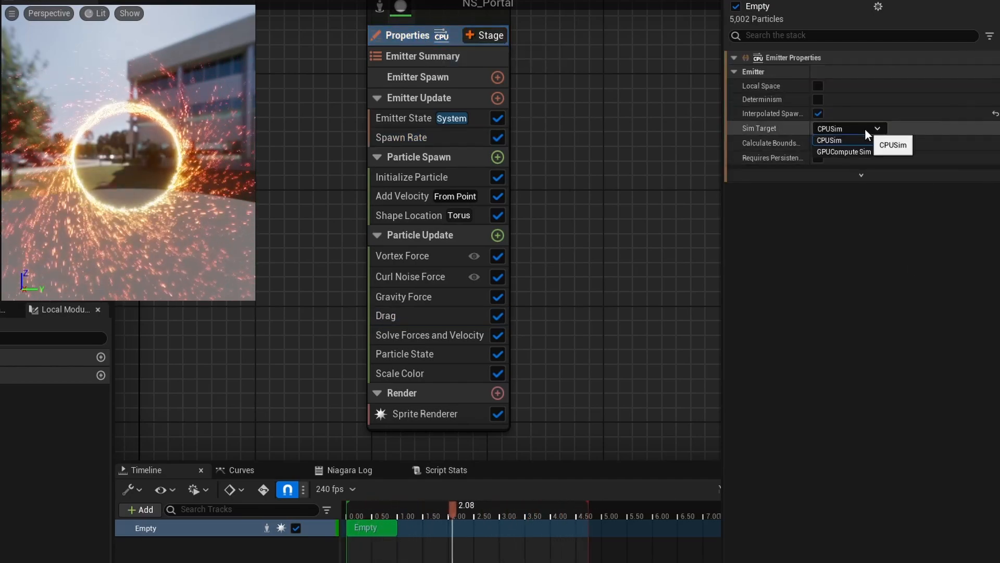
{"action": "left_click", "coordinate": [851, 152]}
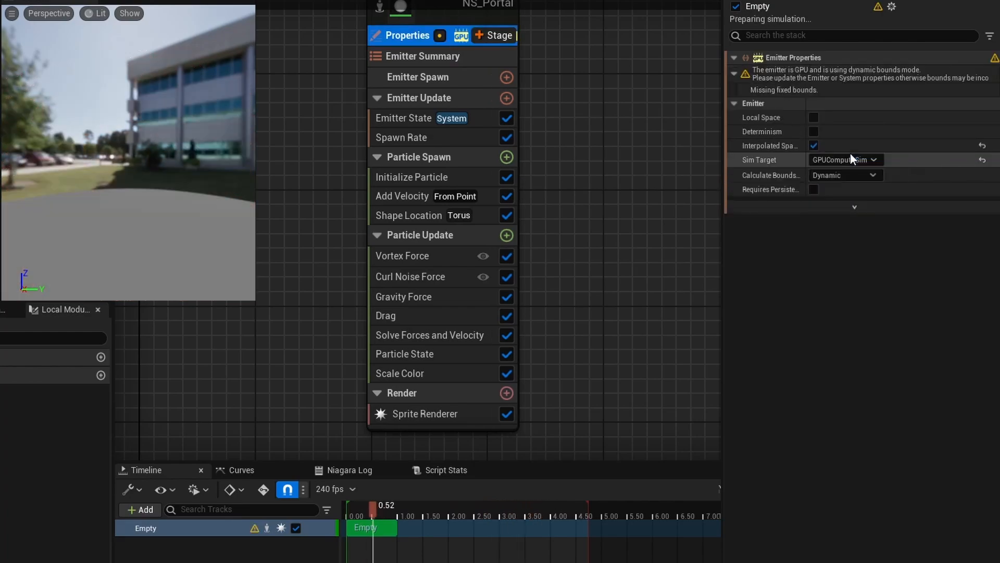
{"action": "left_click", "coordinate": [866, 177]}
{"action": "left_click", "coordinate": [851, 201]}
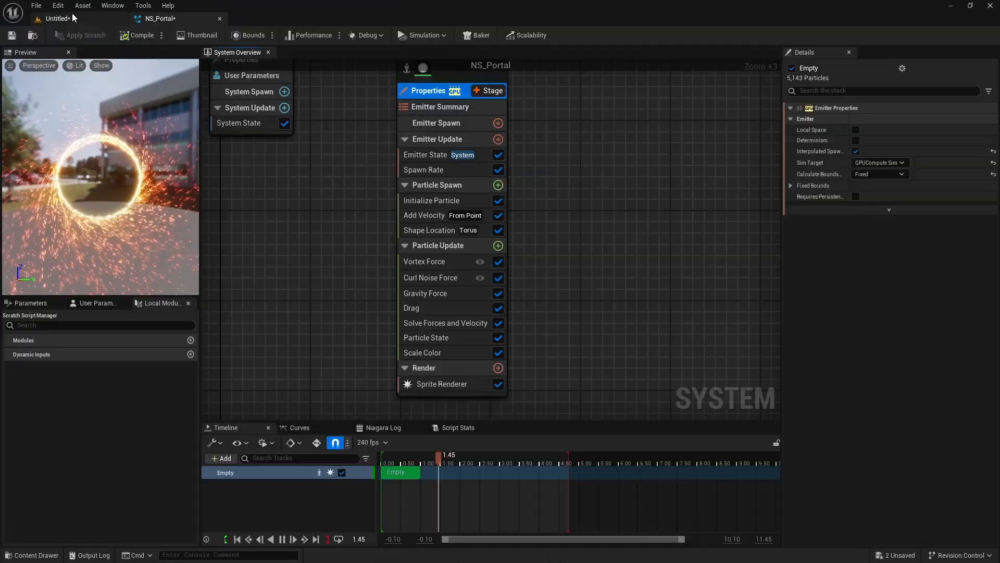
{"action": "left_click", "coordinate": [73, 18]}
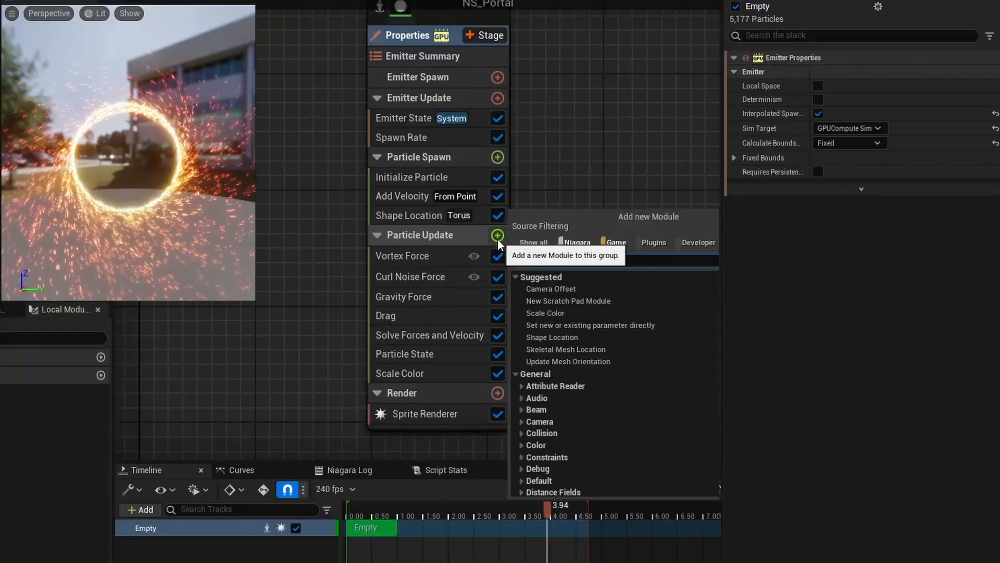
Step: Add a Collision module to NS_Portal's Particle Update group with Restitution 0.1 and Friction 0.8, and inspect the sparks in the level
{"action": "type", "text": "coll"}
{"action": "left_click", "coordinate": [584, 306]}
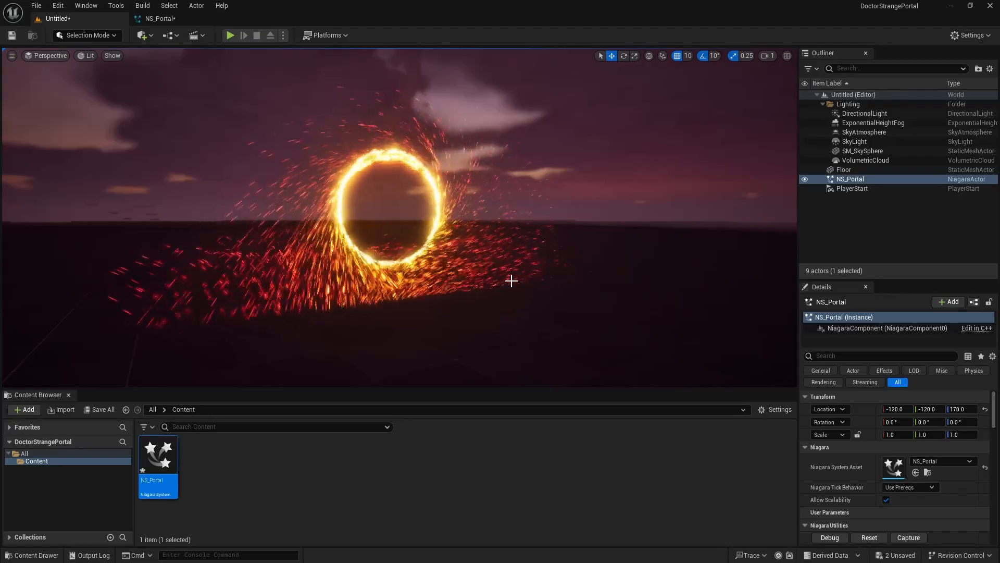
{"action": "right_click_drag", "start_coordinate": [508, 289], "coordinate": [503, 297]}
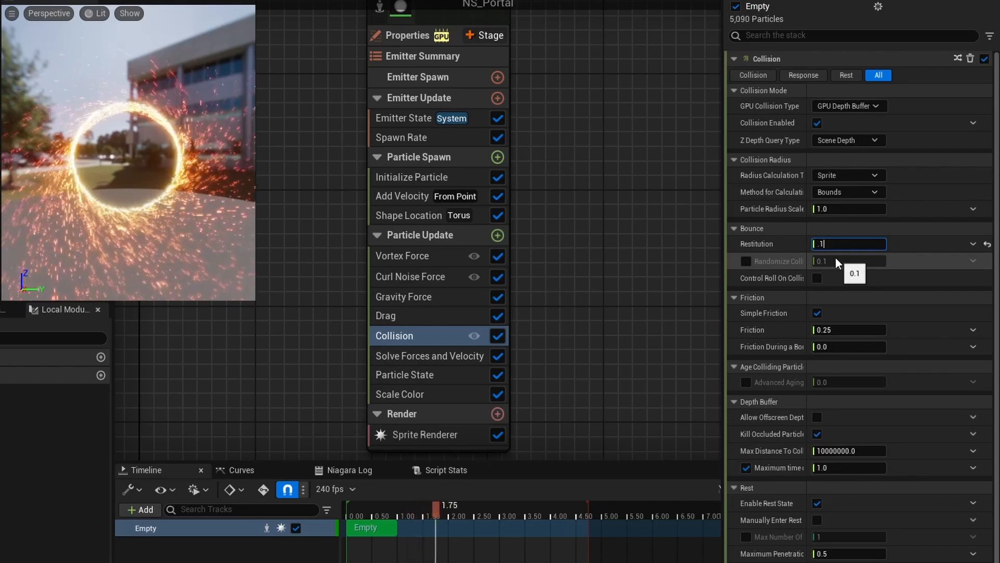
{"action": "left_click", "coordinate": [825, 330]}
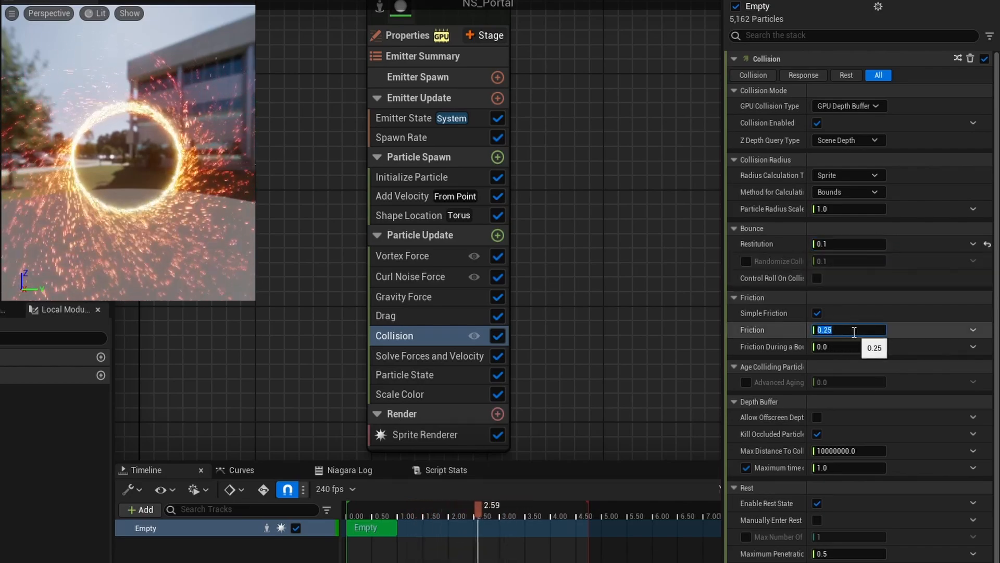
{"action": "left_click", "coordinate": [911, 334]}
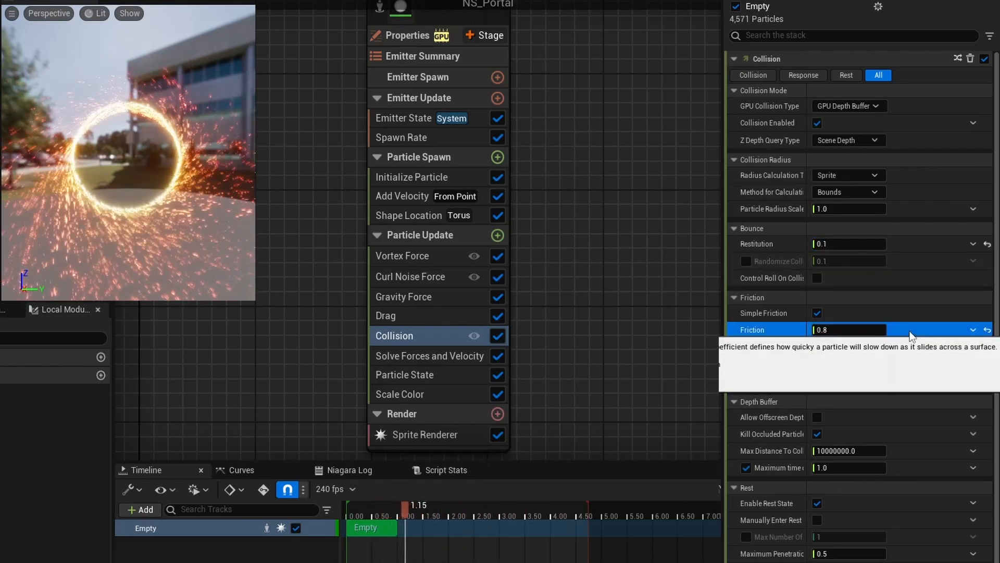
{"action": "left_click", "coordinate": [61, 20]}
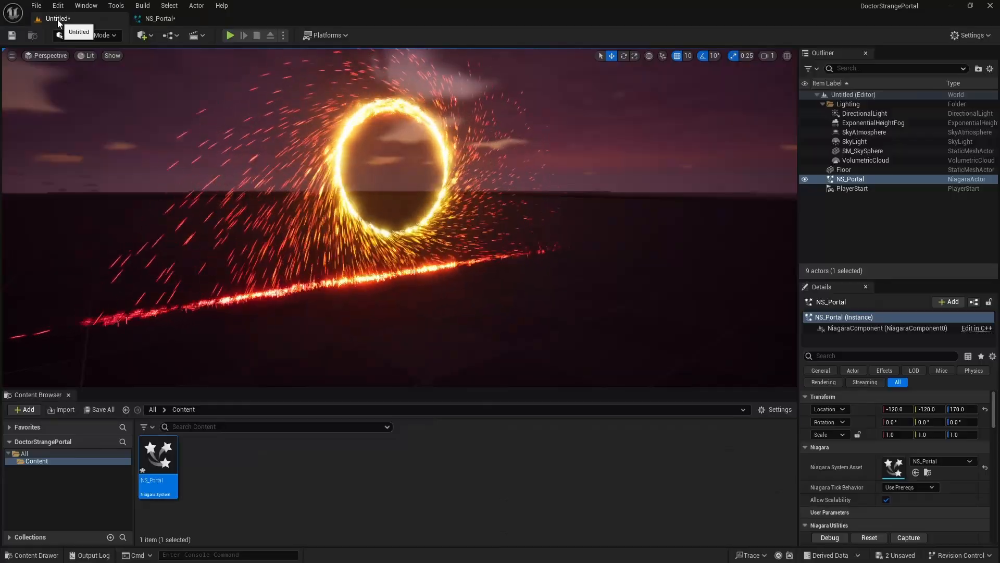
{"action": "right_click_drag", "start_coordinate": [378, 261], "coordinate": [396, 272]}
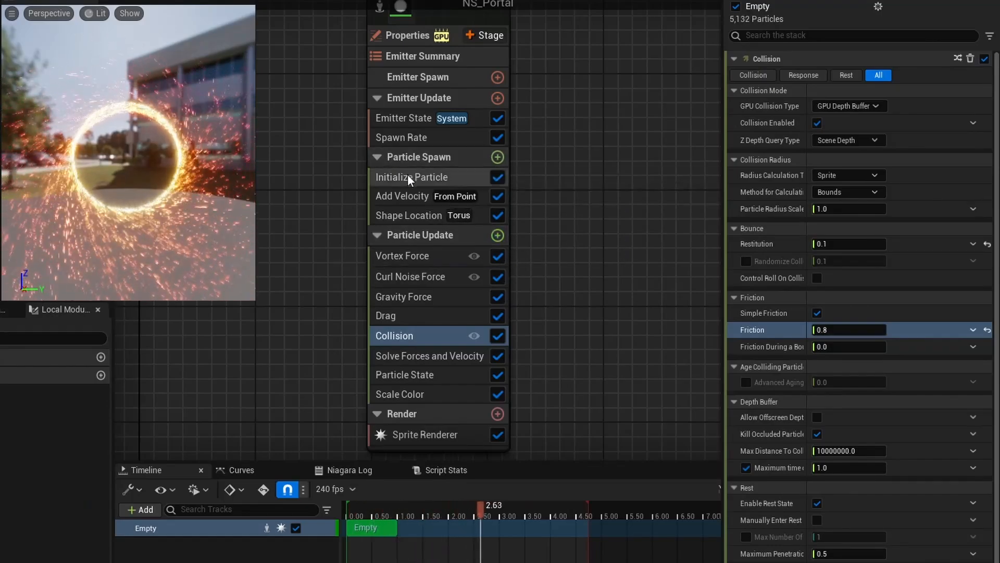
Step: Add a Scale Sprite Size module to NS_Portal's Particle Update group and set its mode to Non-Uniform
{"action": "left_click", "coordinate": [436, 177]}
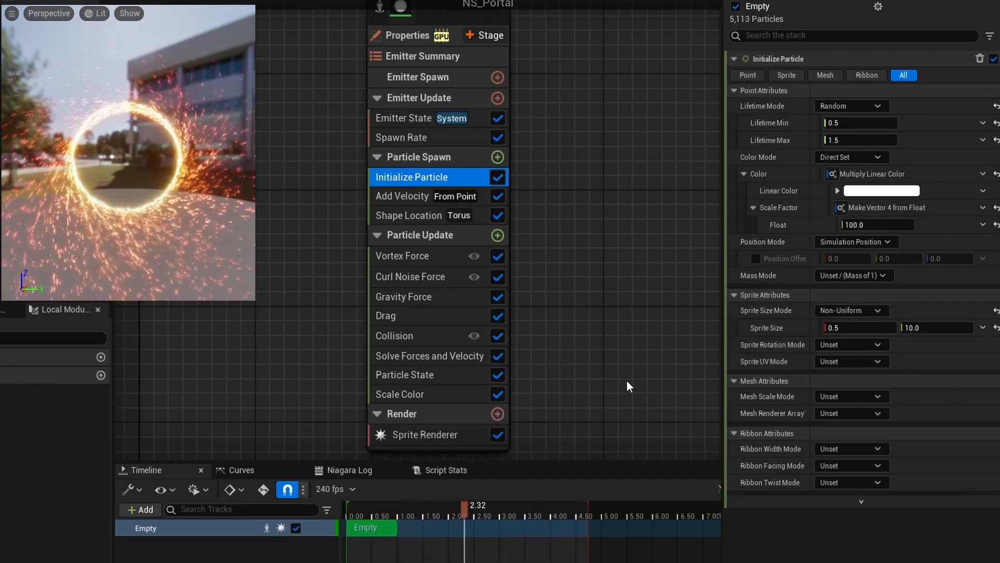
{"action": "left_click", "coordinate": [497, 235]}
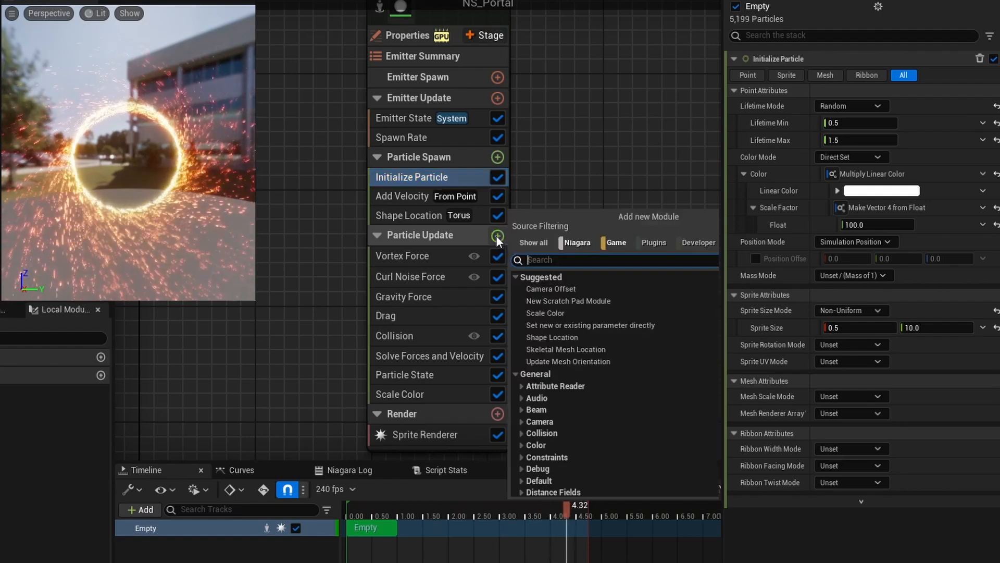
{"action": "type", "text": "scale sp"}
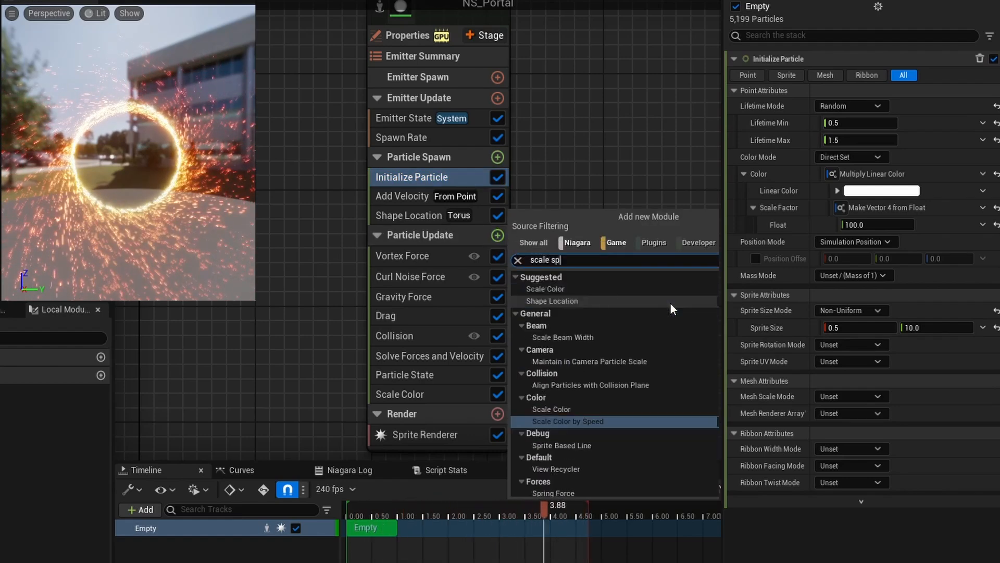
{"action": "type", "text": "ri"}
{"action": "left_click", "coordinate": [592, 433]}
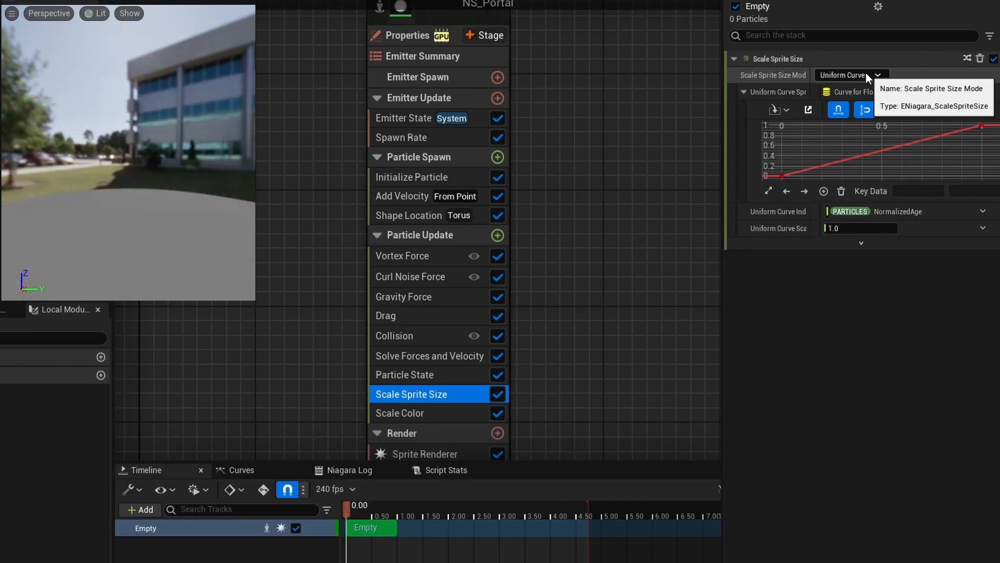
{"action": "left_click", "coordinate": [866, 75]}
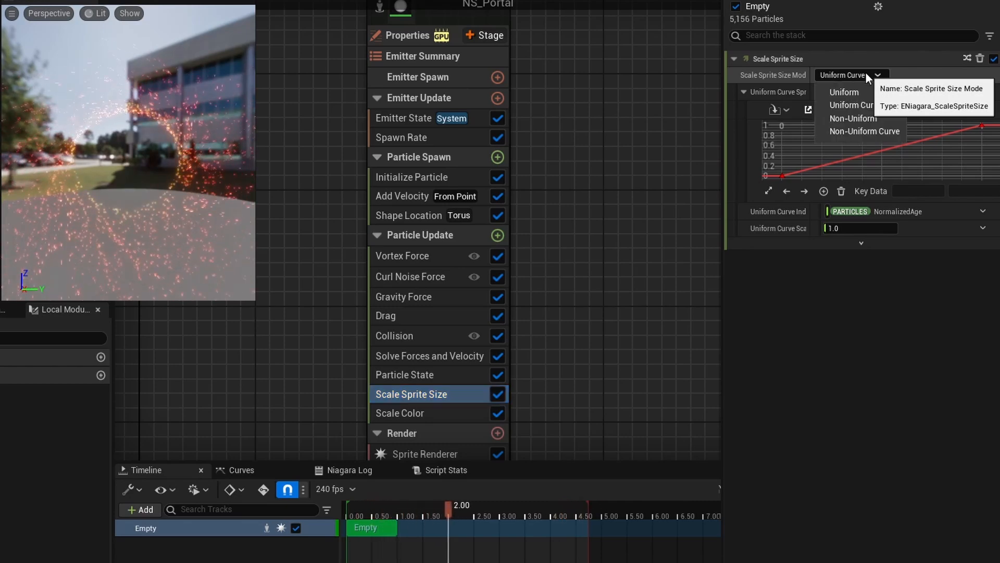
{"action": "left_click", "coordinate": [877, 118]}
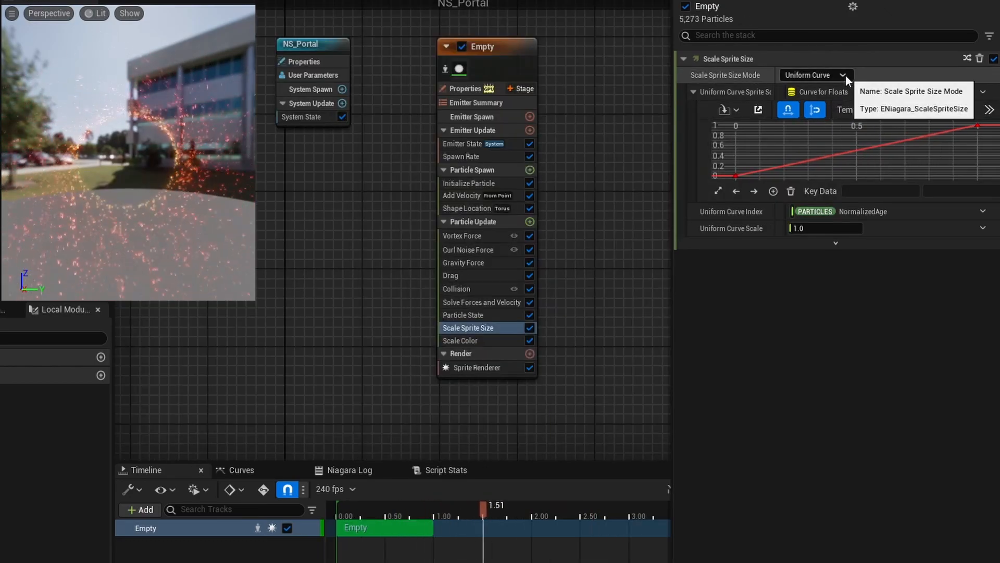
{"action": "left_click", "coordinate": [843, 74]}
{"action": "left_click", "coordinate": [830, 120]}
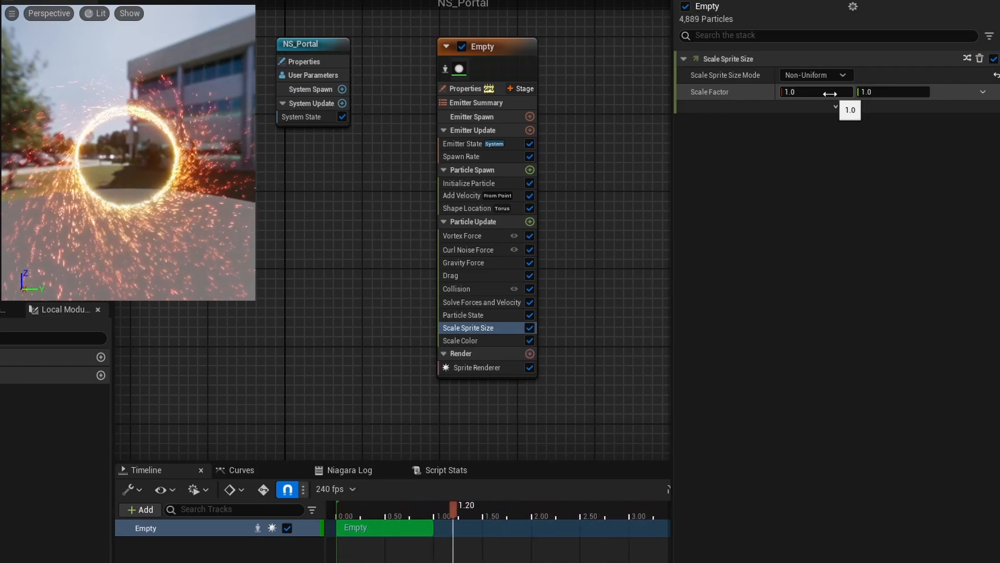
Step: Drive the sprite Scale Factor with a Lerp Vector 2, setting A to 1.0, 1.0 and Alpha to 0
{"action": "left_click", "coordinate": [983, 91]}
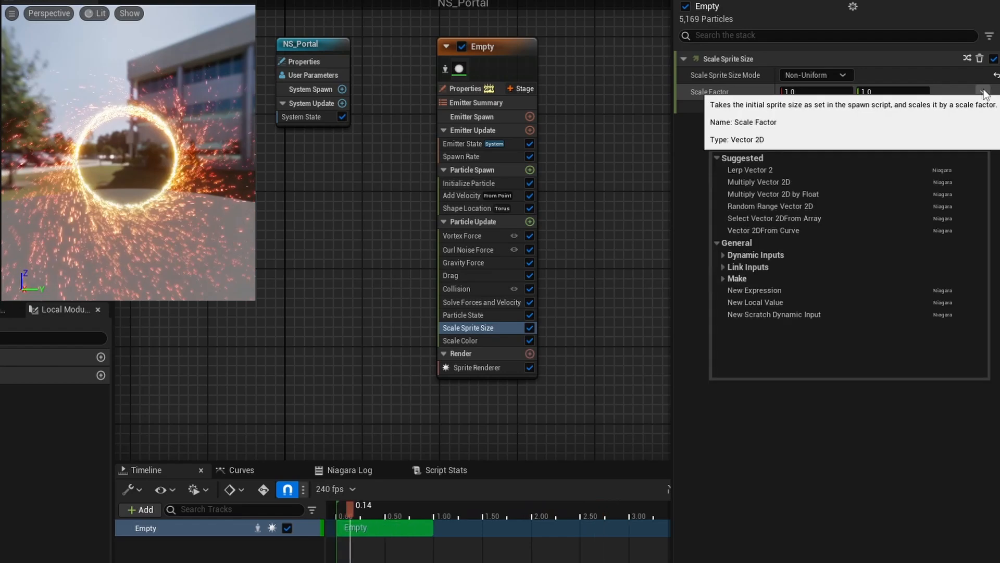
{"action": "left_click", "coordinate": [748, 171]}
{"action": "left_click", "coordinate": [805, 145]}
{"action": "key", "text": "Return"}
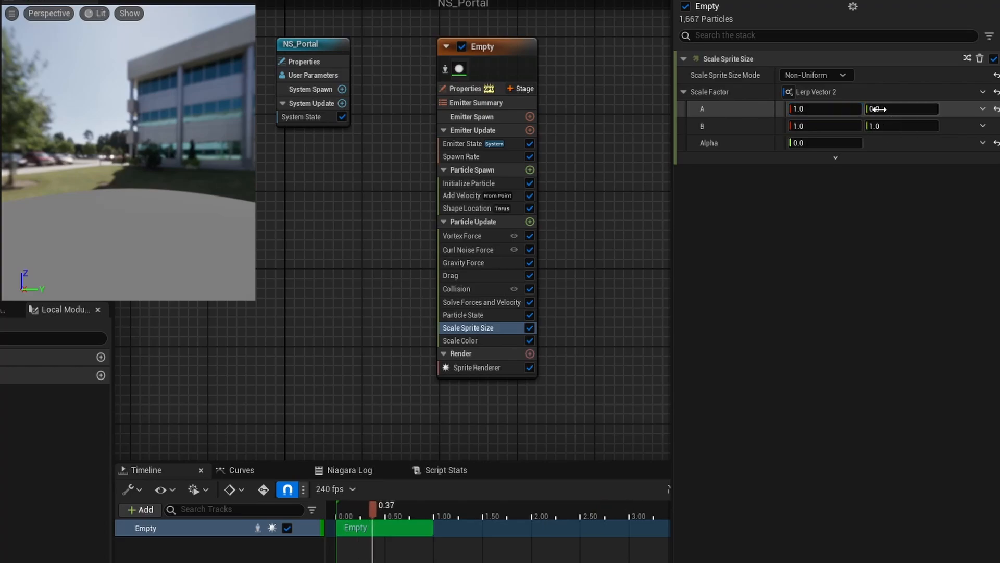
{"action": "key", "text": "Return"}
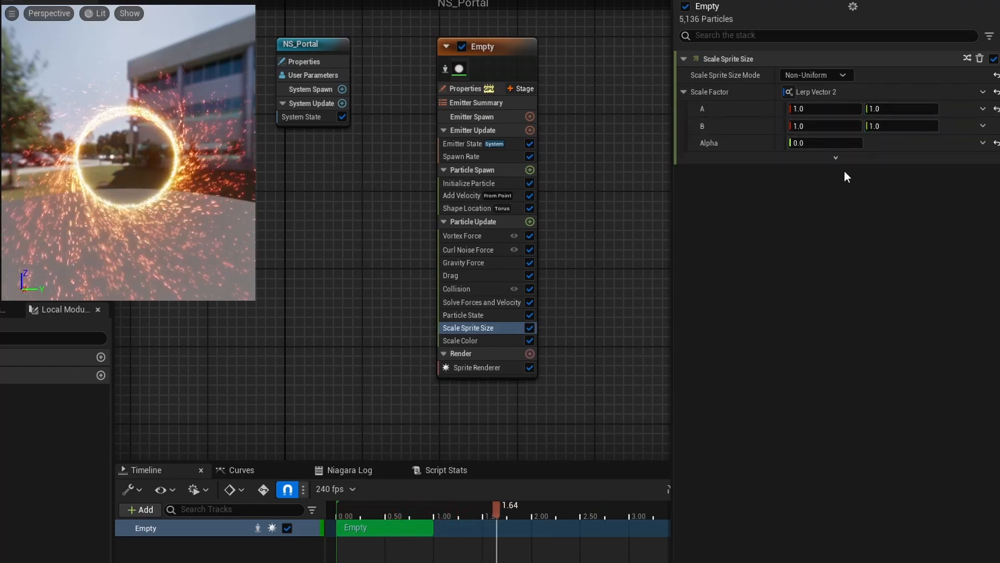
Step: Check the Sprite Size in Initialize Particle and set the X value of the sprite scale lerp's B to 20
{"action": "left_click", "coordinate": [463, 184]}
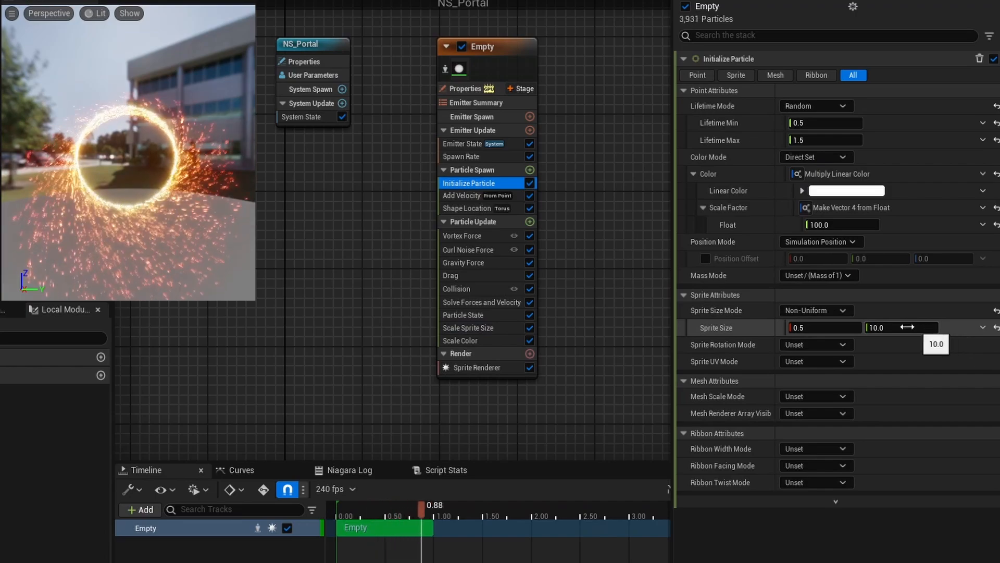
{"action": "left_click", "coordinate": [457, 329]}
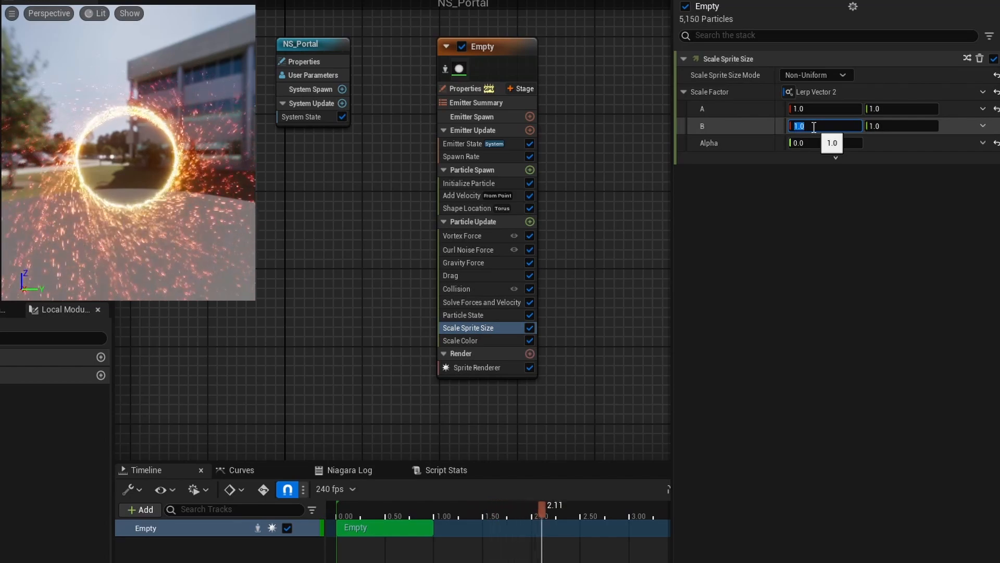
{"action": "type", "text": "20"}
{"action": "key", "text": "Return"}
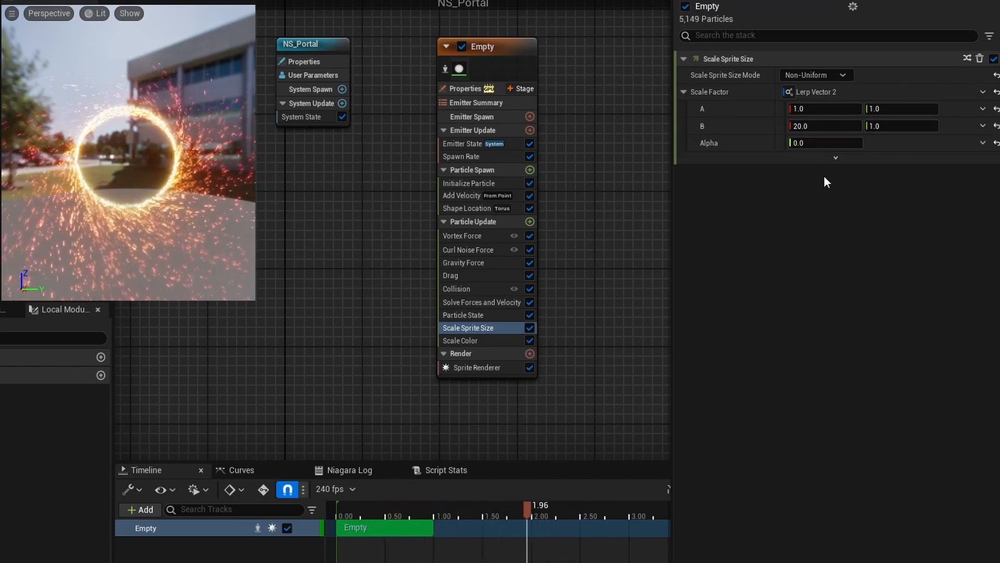
Step: Try the sprite scale lerp's Alpha at 1, and drive it with a Make Custom Float from Bool input
{"action": "left_click", "coordinate": [808, 144]}
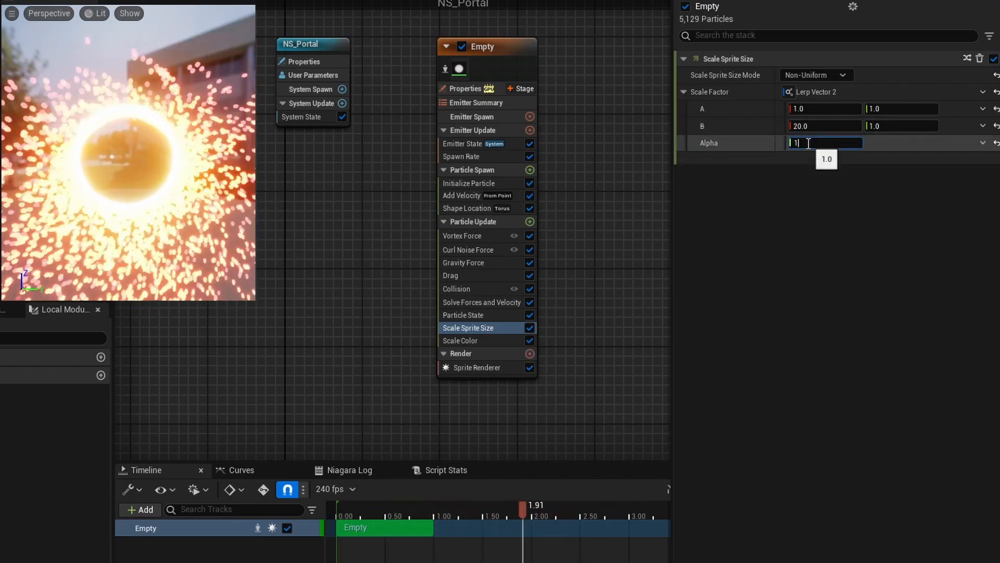
{"action": "type", "text": "1"}
{"action": "left_click", "coordinate": [982, 142]}
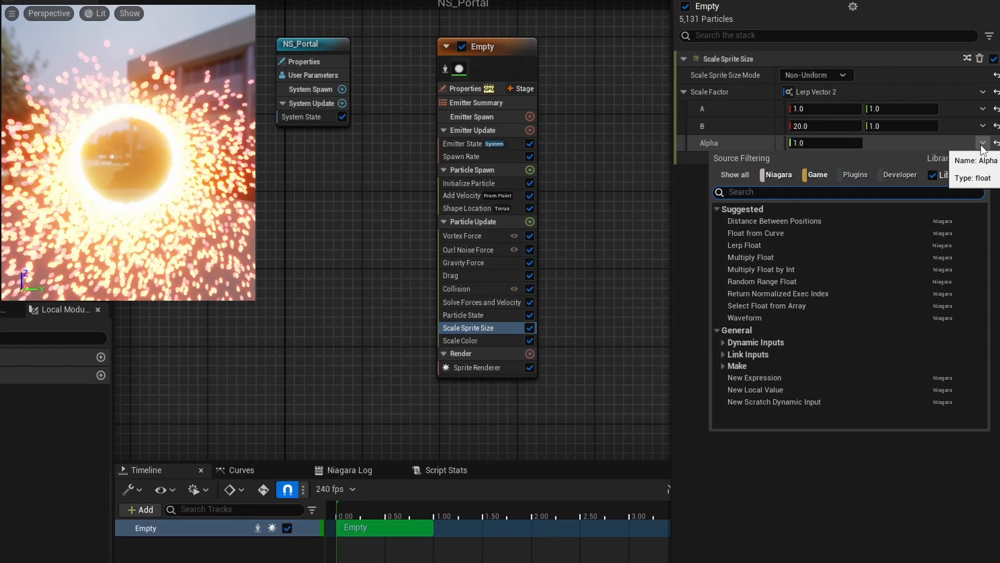
{"action": "type", "text": "bool"}
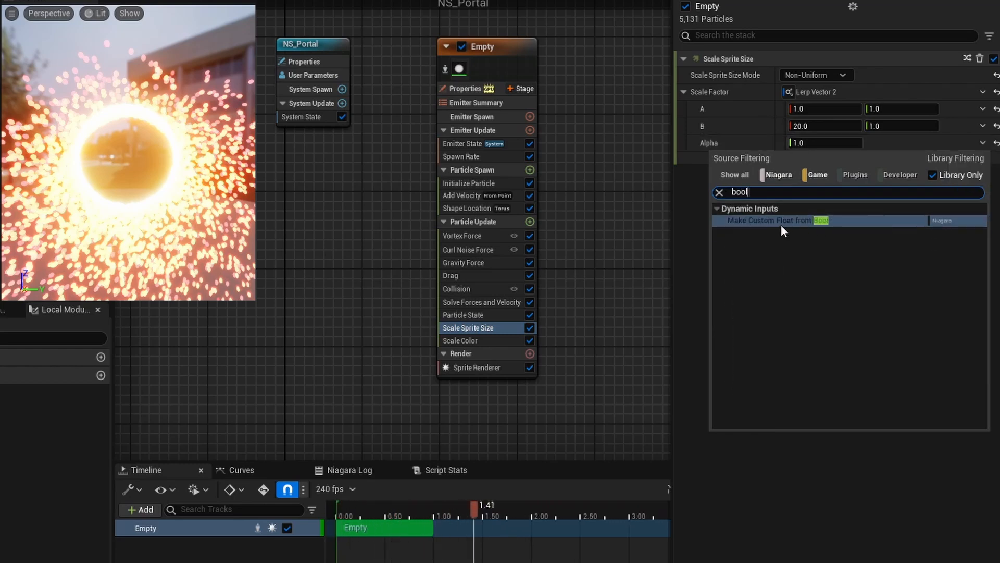
{"action": "left_click", "coordinate": [782, 223]}
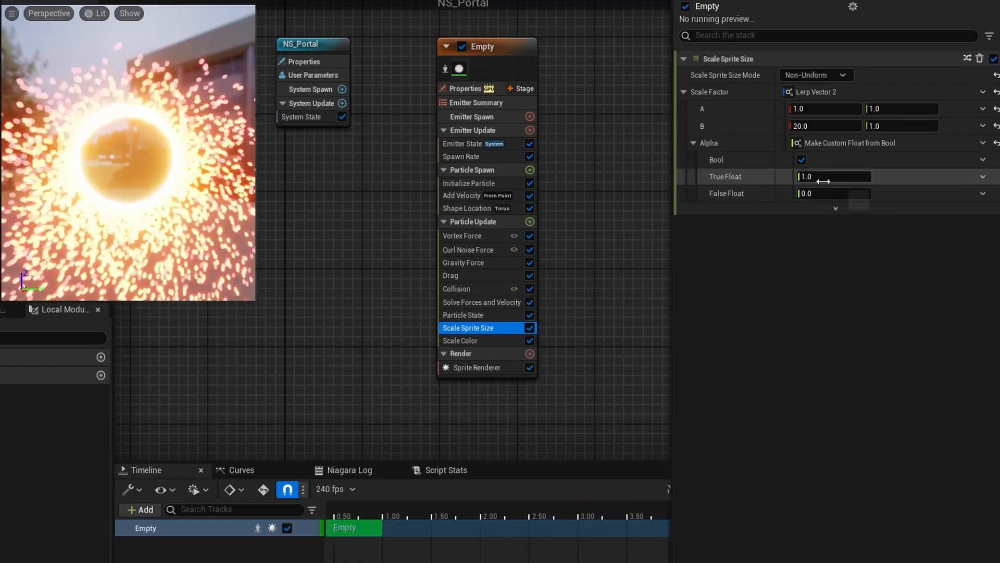
Step: Link the Bool of the Alpha input to the PARTICLES HasCollided attribute
{"action": "left_click", "coordinate": [983, 160]}
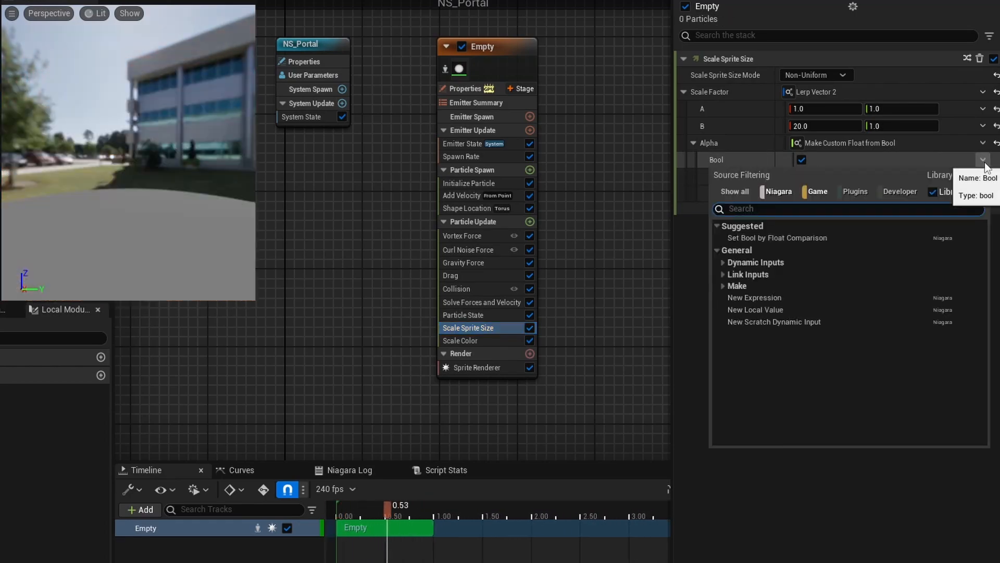
{"action": "type", "text": "has"}
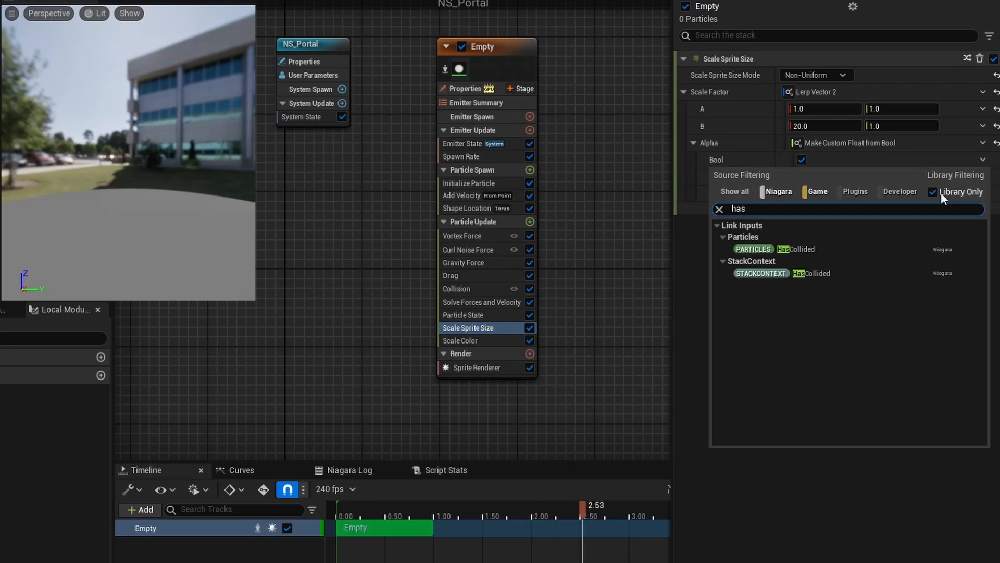
{"action": "left_click", "coordinate": [826, 249]}
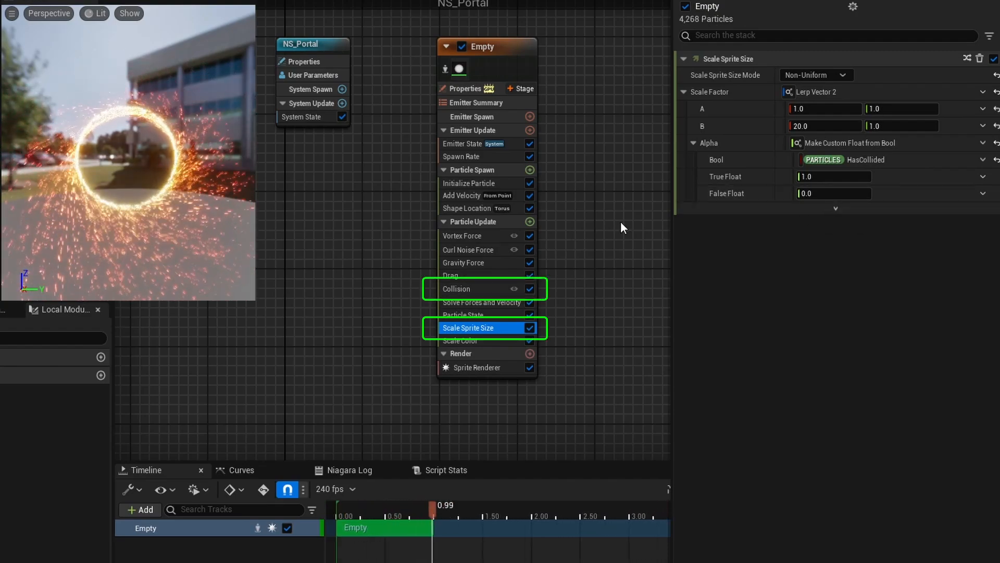
Step: Save NS_Portal and inspect the sparks along the floor in the Lvl_1 level
{"action": "left_click", "coordinate": [11, 1]}
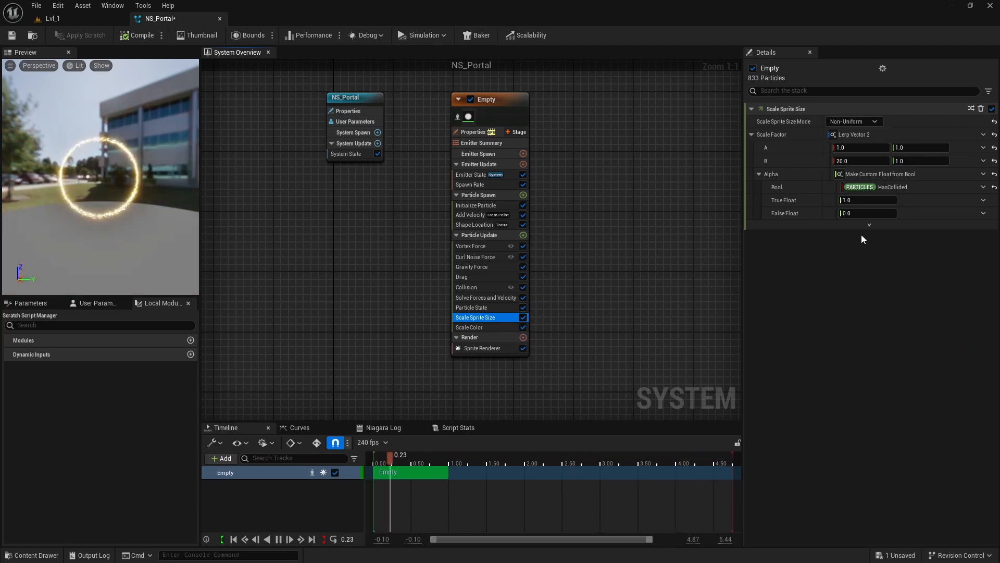
{"action": "left_click", "coordinate": [11, 36]}
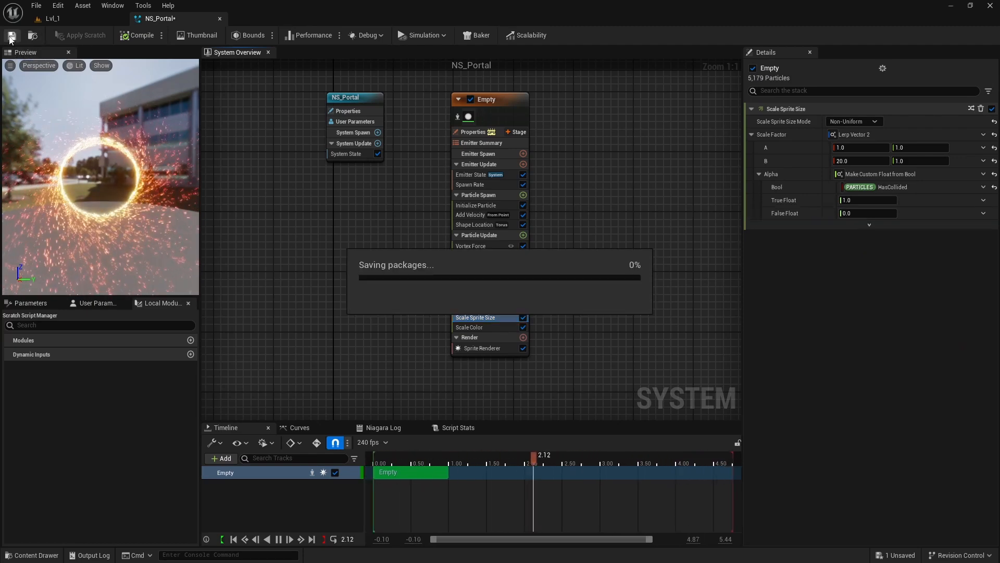
{"action": "left_click", "coordinate": [67, 20]}
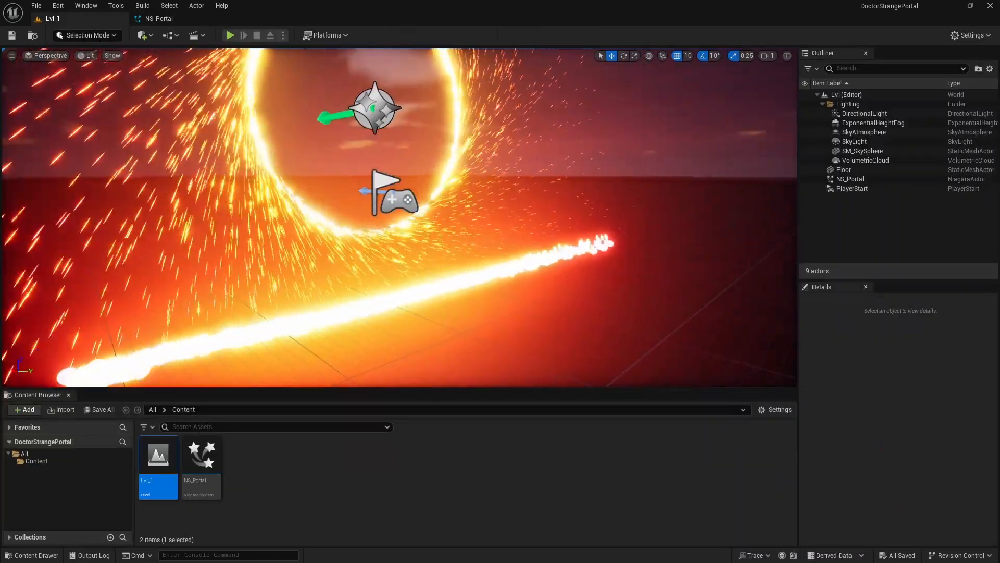
{"action": "key", "text": "s"}
{"action": "right_click_drag", "start_coordinate": [400, 217], "coordinate": [338, 214]}
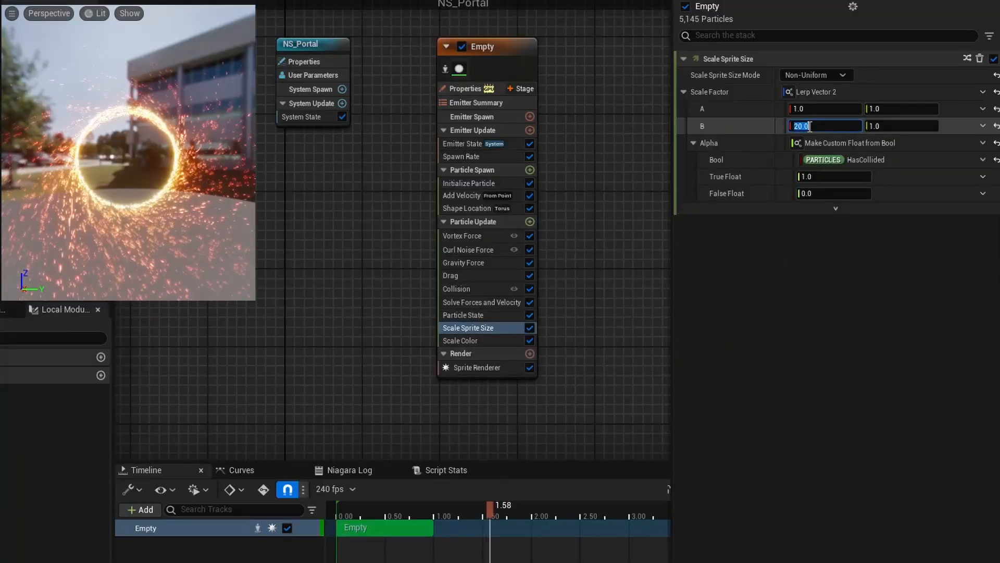
Step: Try X 10 and Y 0.5 for the sprite scale lerp's B value
{"action": "type", "text": "10"}
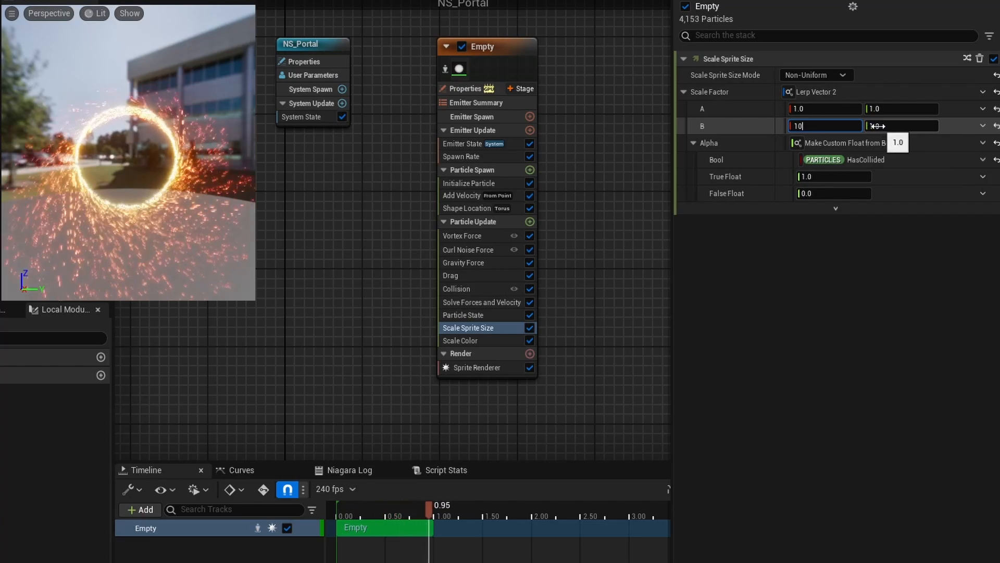
{"action": "left_click", "coordinate": [878, 126]}
{"action": "type", "text": "0.5"}
{"action": "key", "text": "Return"}
Step: Set the sprite scale lerp's B to X 2.5 and Y 0.12, and check the floor sparks in the level
{"action": "left_click", "coordinate": [817, 126]}
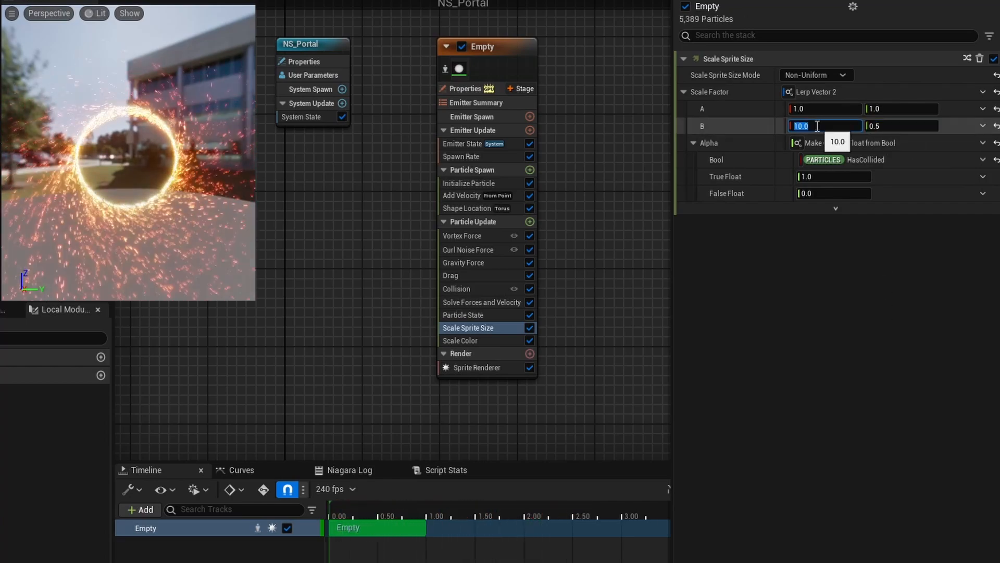
{"action": "type", "text": "2.5"}
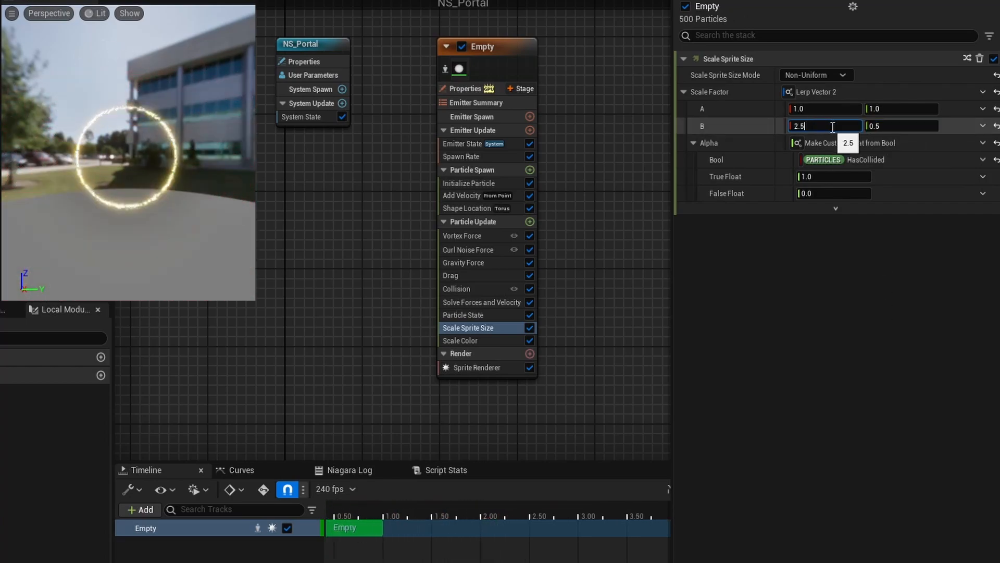
{"action": "left_click", "coordinate": [881, 126]}
{"action": "type", "text": ".12"}
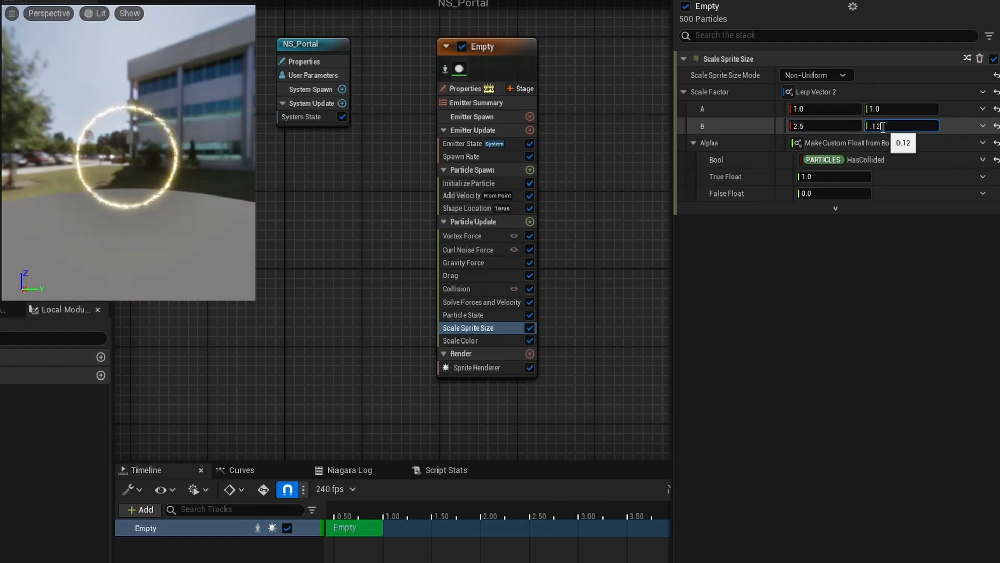
{"action": "key", "text": "Return"}
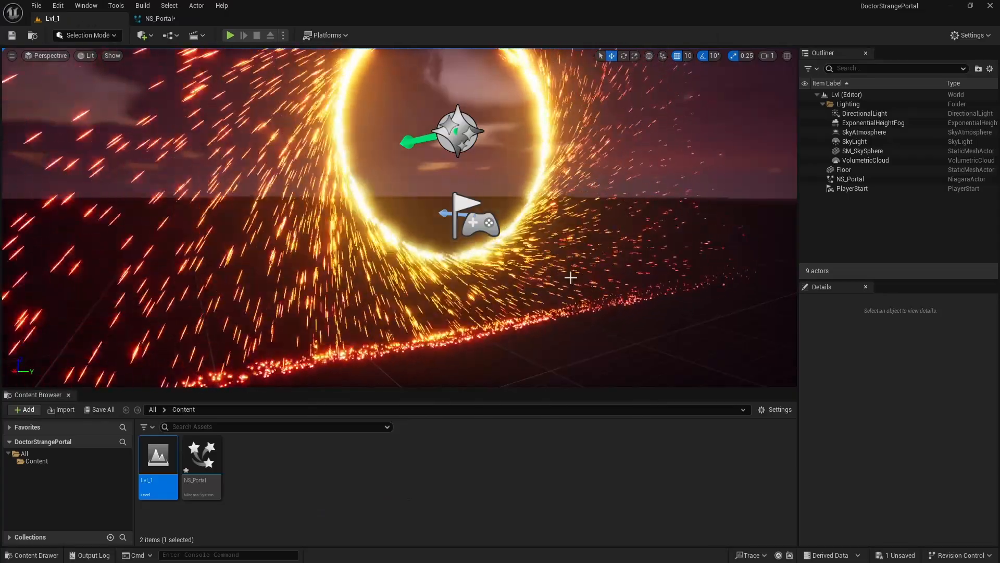
{"action": "right_click_drag", "start_coordinate": [610, 283], "coordinate": [594, 307]}
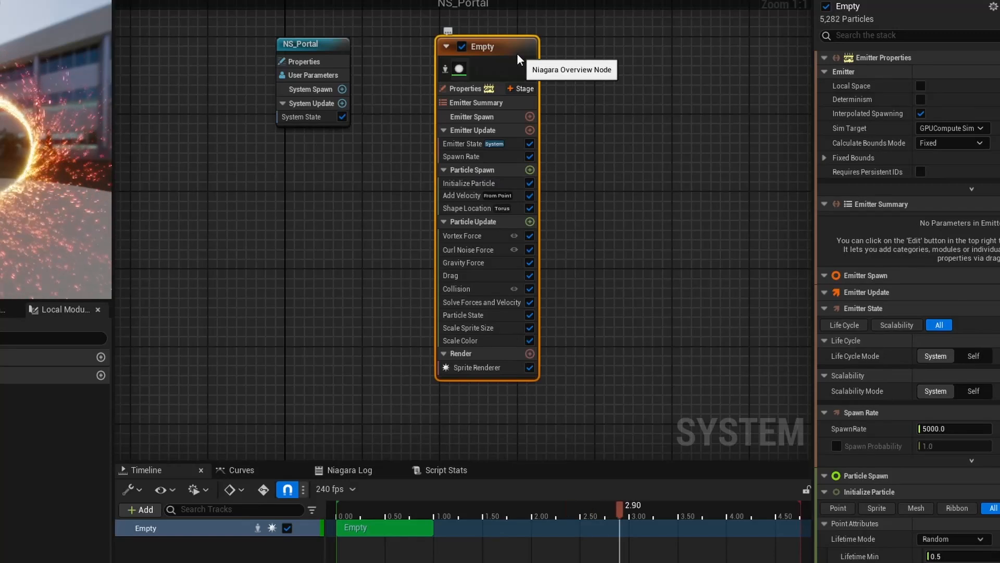
Step: Rename the Empty emitter to BigCircle and inspect the portal sparks in the level from several angles
{"action": "double_click", "coordinate": [500, 51]}
{"action": "type", "text": "BigCir"}
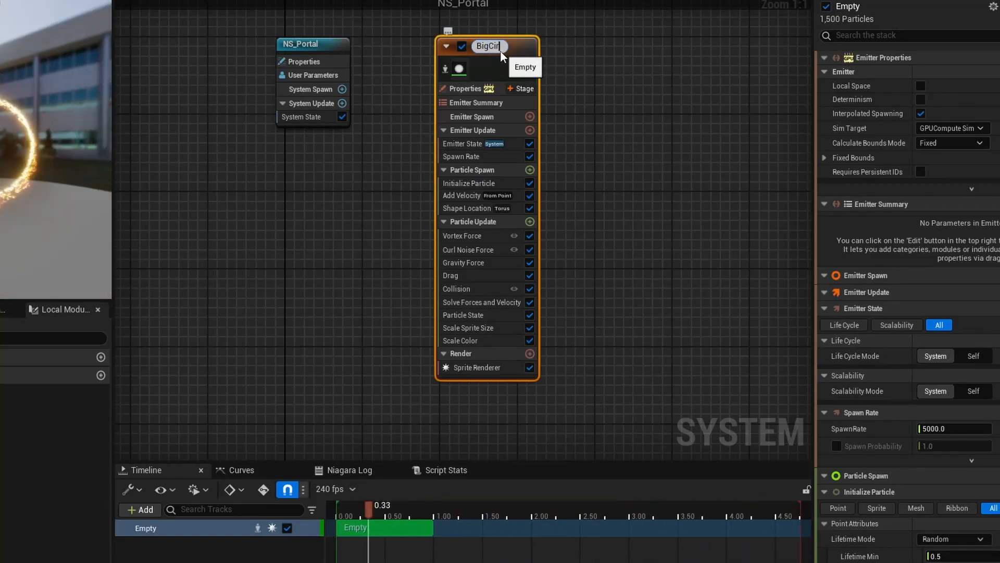
{"action": "key", "text": "Return"}
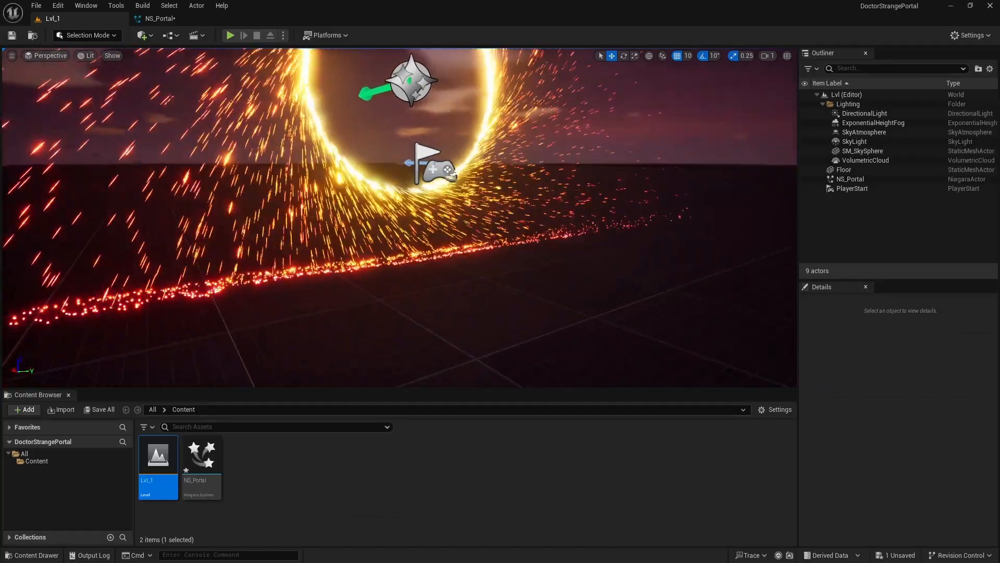
{"action": "key", "text": "s"}
{"action": "mouse_move", "coordinate": [400, 218]}
{"action": "right_mouse_down"}
{"action": "mouse_move", "coordinate": [386, 218]}
{"action": "mouse_move", "coordinate": [404, 217]}
{"action": "right_mouse_up"}
{"action": "key", "text": "w"}
{"action": "right_click_drag", "start_coordinate": [469, 299], "coordinate": [492, 298]}
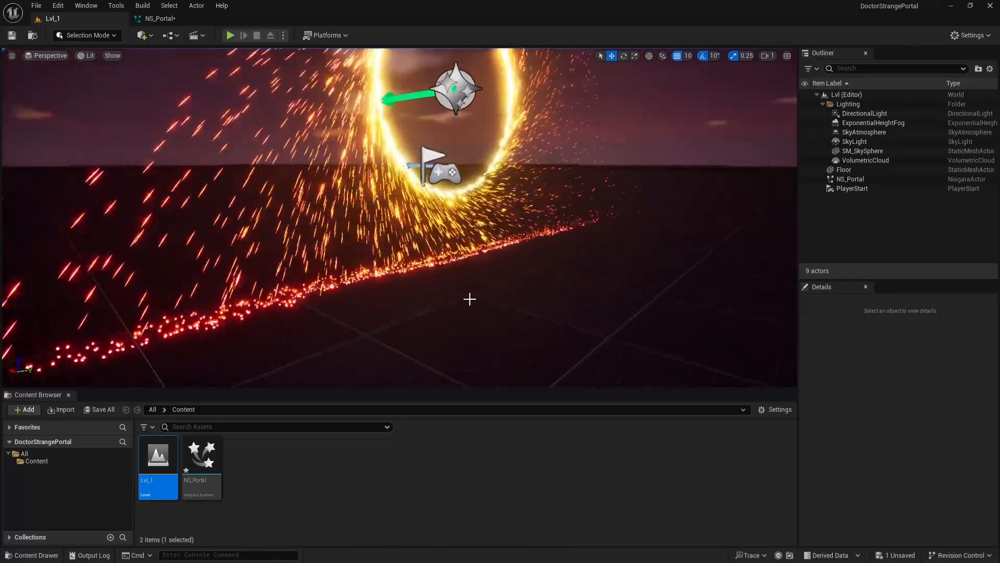
{"action": "right_click_drag", "start_coordinate": [408, 310], "coordinate": [411, 301]}
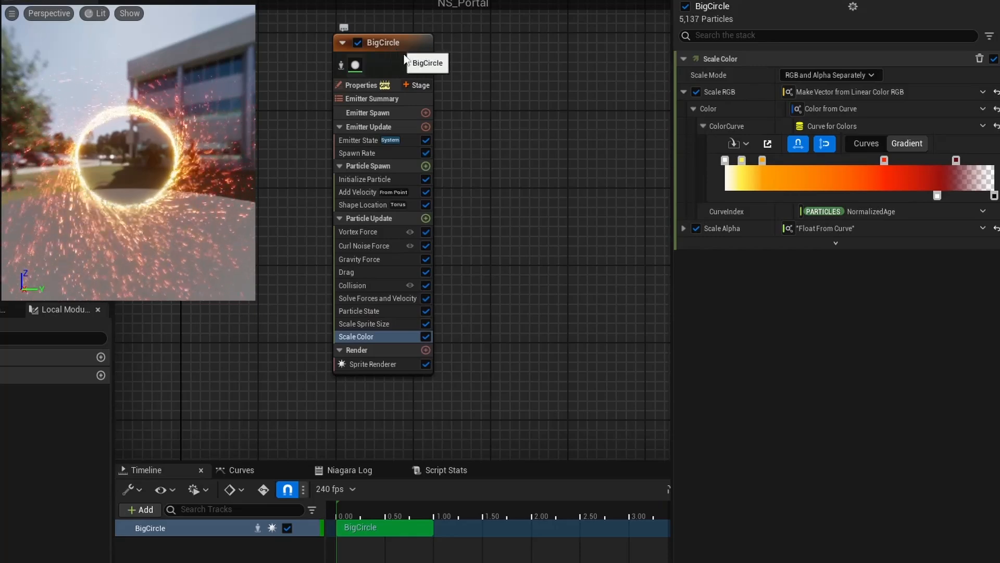
Step: Review the renderer types available for the BigCircle emitter and its Spawn Rate settings
{"action": "left_click", "coordinate": [426, 350]}
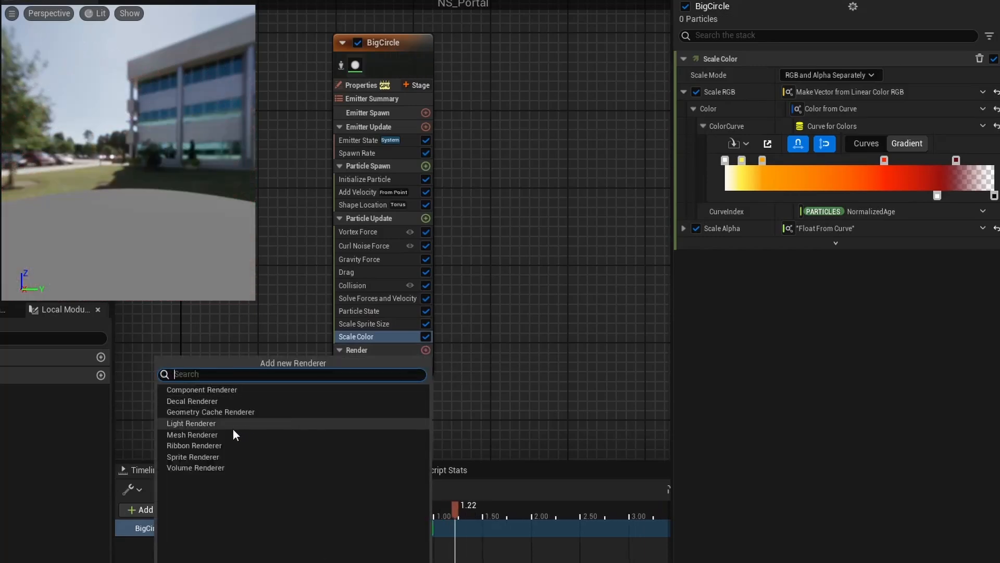
{"action": "left_click", "coordinate": [447, 366]}
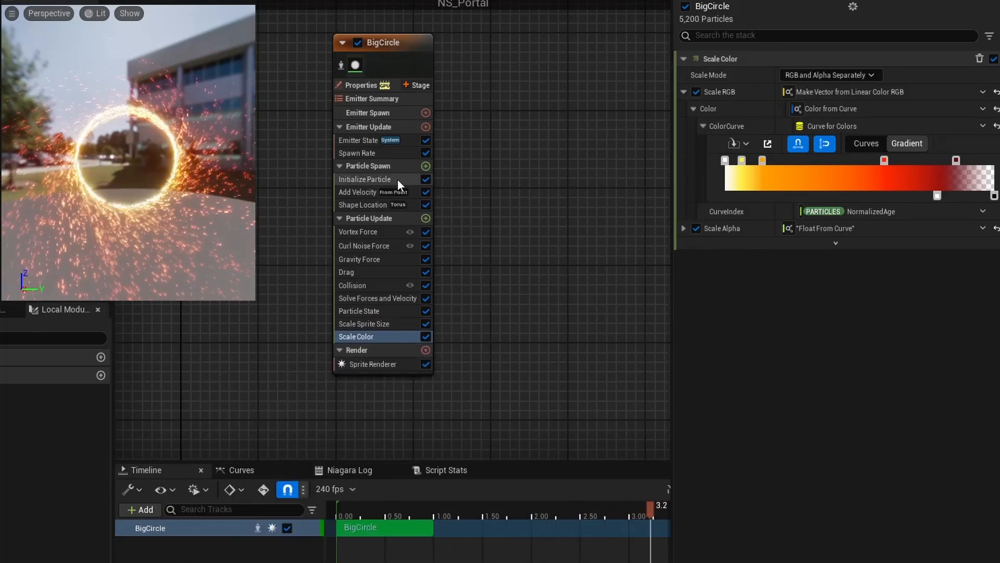
{"action": "left_click", "coordinate": [357, 152]}
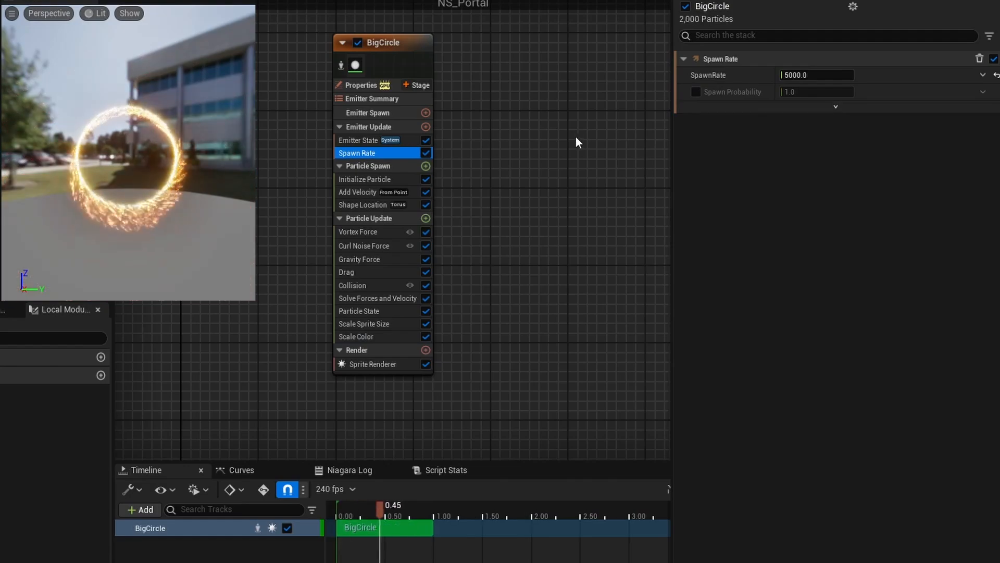
Step: Duplicate the BigCircle emitter, place the copy beside the original and rename it LightRenderer
{"action": "left_click", "coordinate": [399, 44]}
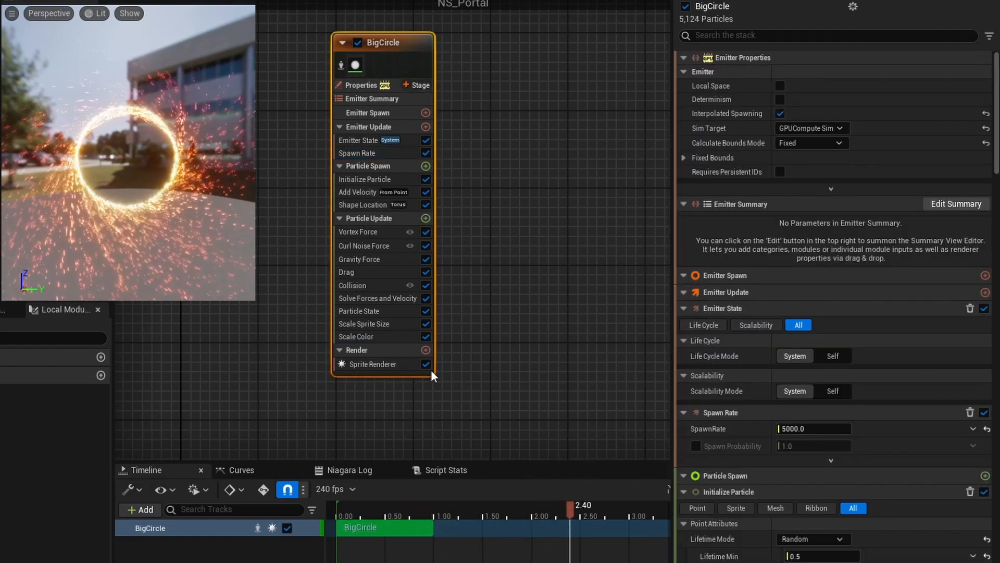
{"action": "key", "text": "ctrl+d"}
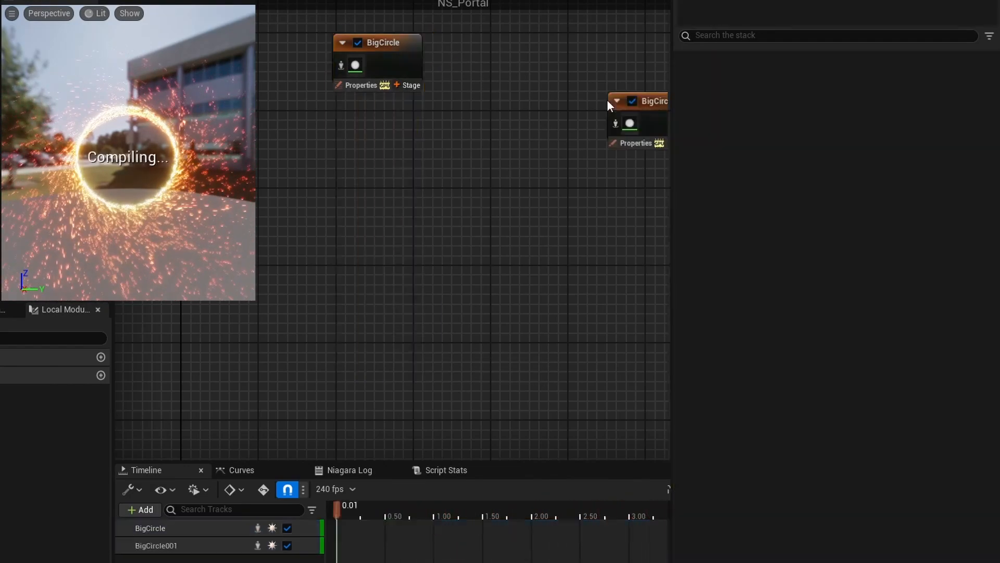
{"action": "left_click_drag", "start_coordinate": [640, 99], "coordinate": [551, 51]}
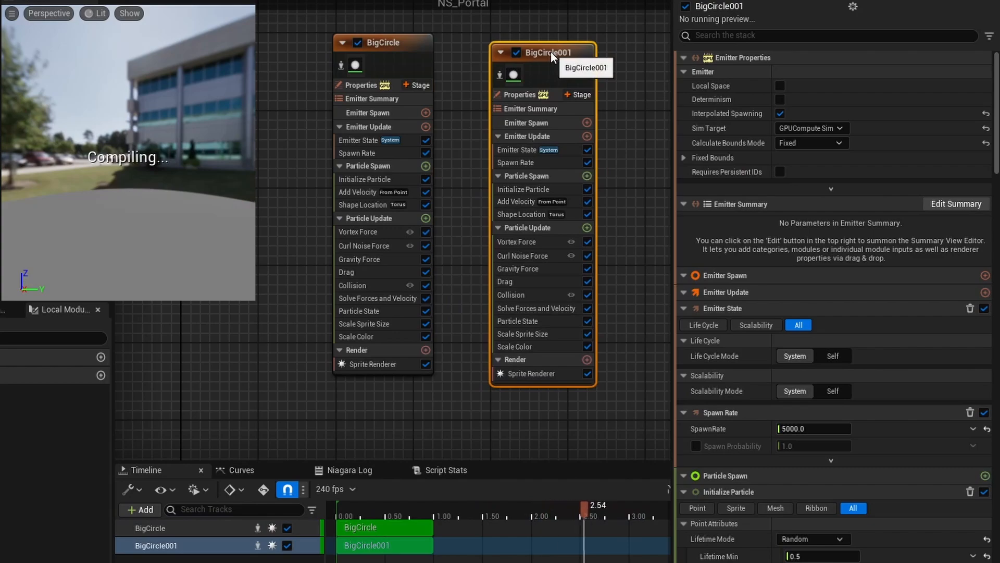
{"action": "double_click", "coordinate": [546, 49]}
{"action": "type", "text": "LightRenderer"}
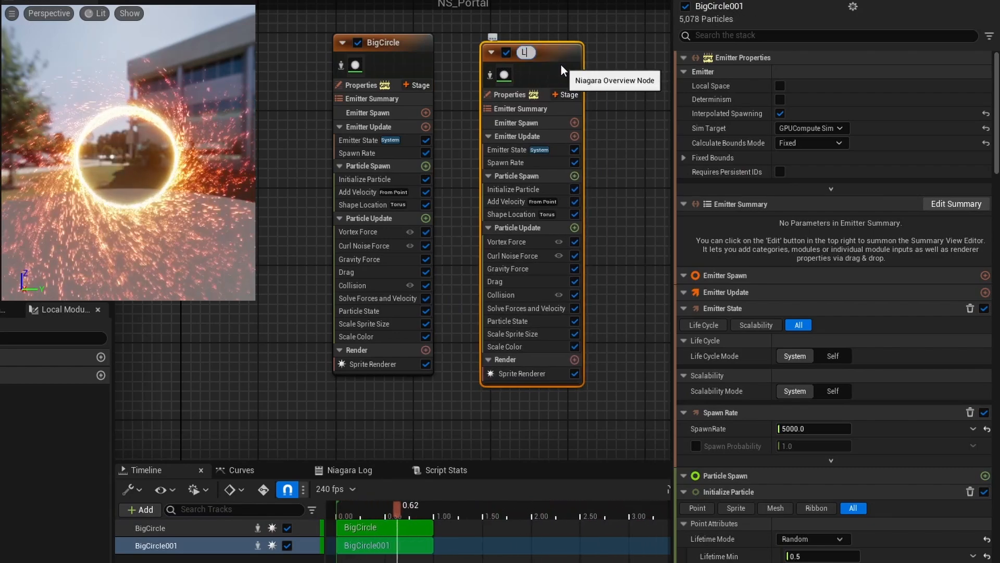
{"action": "key", "text": "Return"}
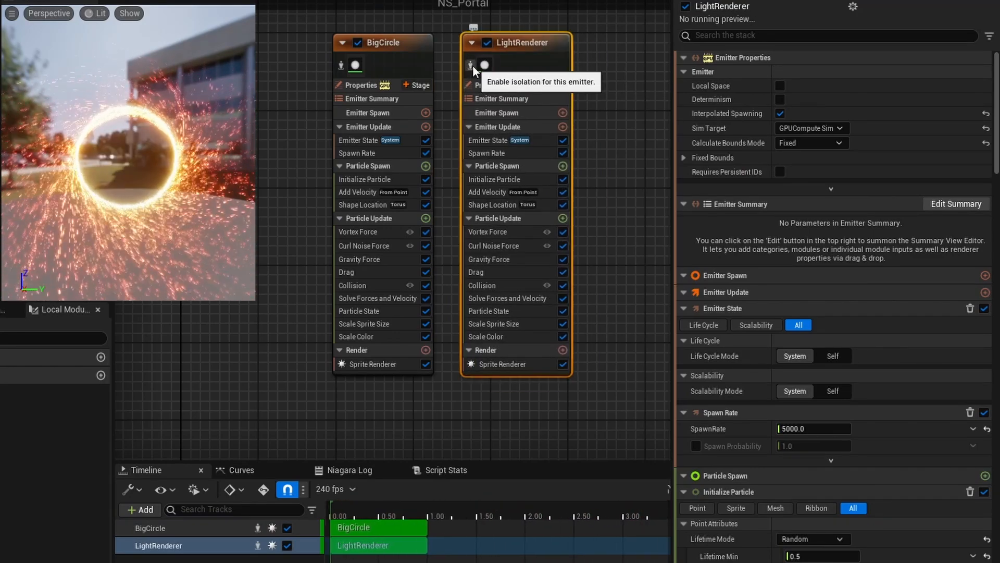
Step: Isolate the LightRenderer emitter and set its SpawnRate to 100
{"action": "left_click", "coordinate": [471, 65]}
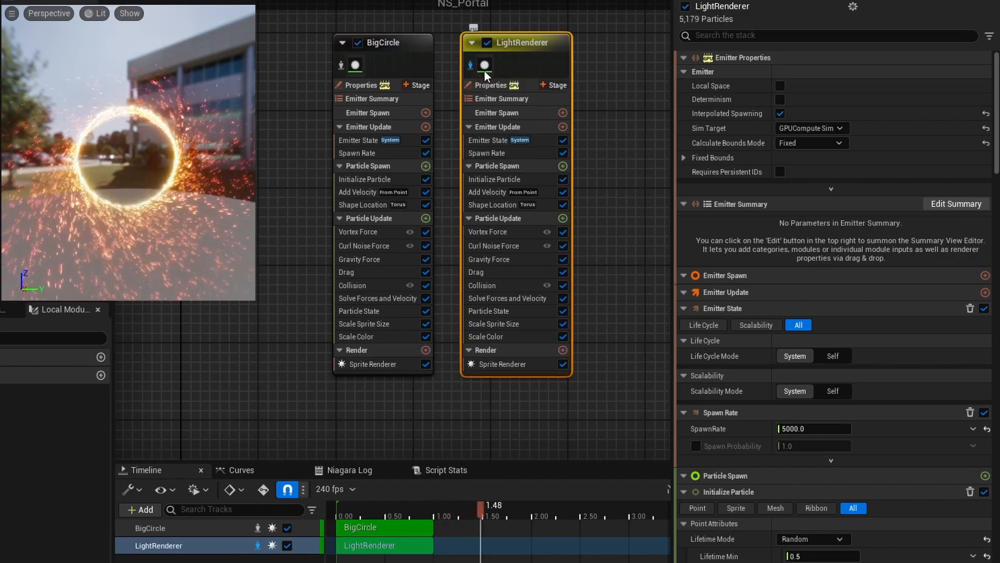
{"action": "mouse_move", "coordinate": [491, 71]}
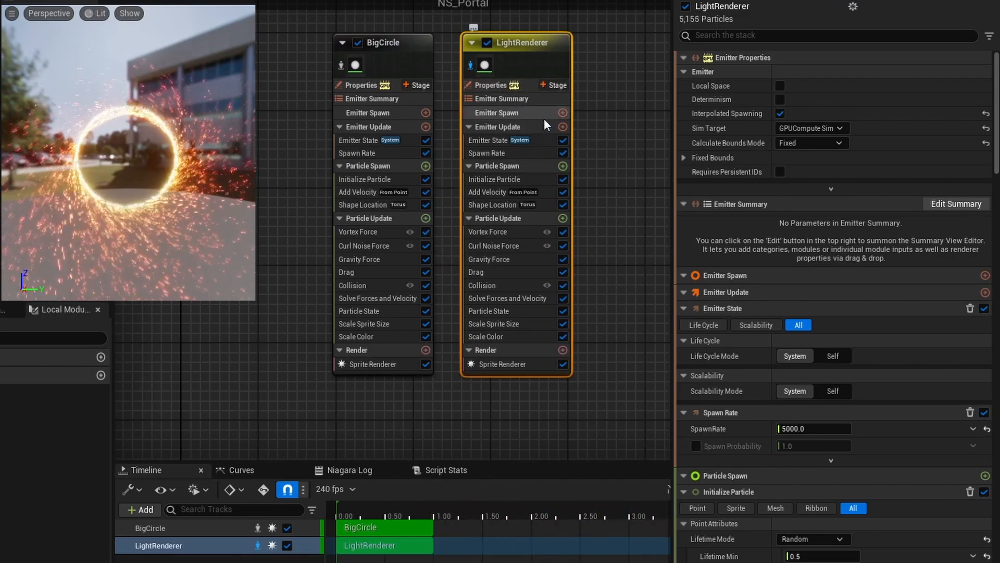
{"action": "left_click", "coordinate": [489, 154]}
{"action": "left_click", "coordinate": [810, 75]}
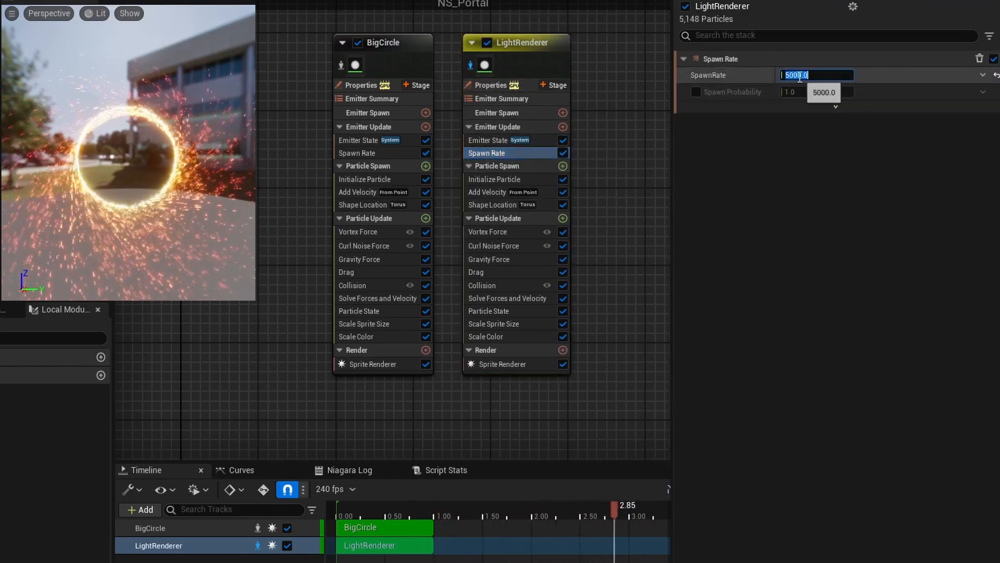
{"action": "type", "text": "100"}
{"action": "key", "text": "Return"}
Step: Add a Light Renderer to the LightRenderer emitter and apply the suggested fix changing its Sim Target to CPUSim
{"action": "left_click", "coordinate": [562, 350]}
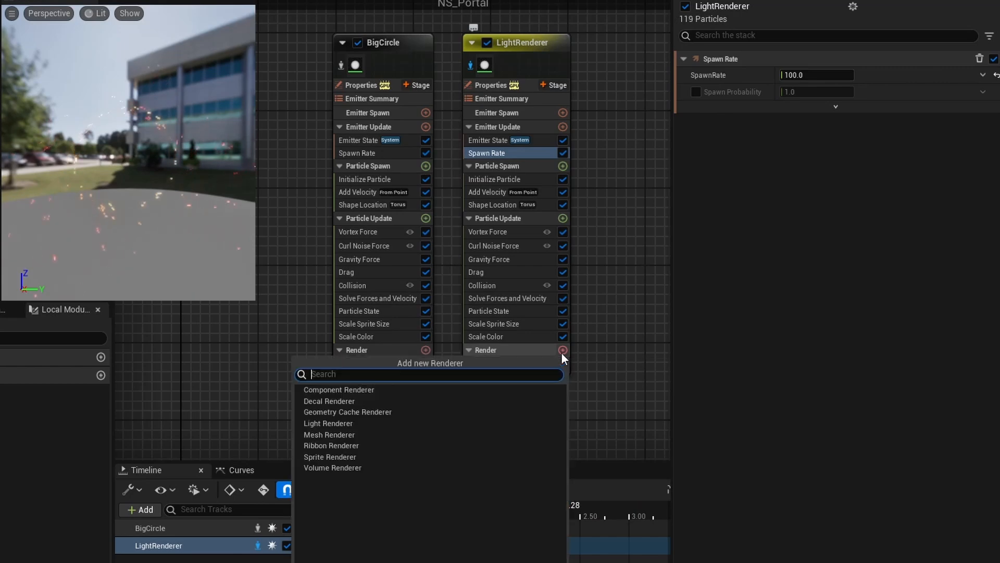
{"action": "left_click", "coordinate": [344, 423]}
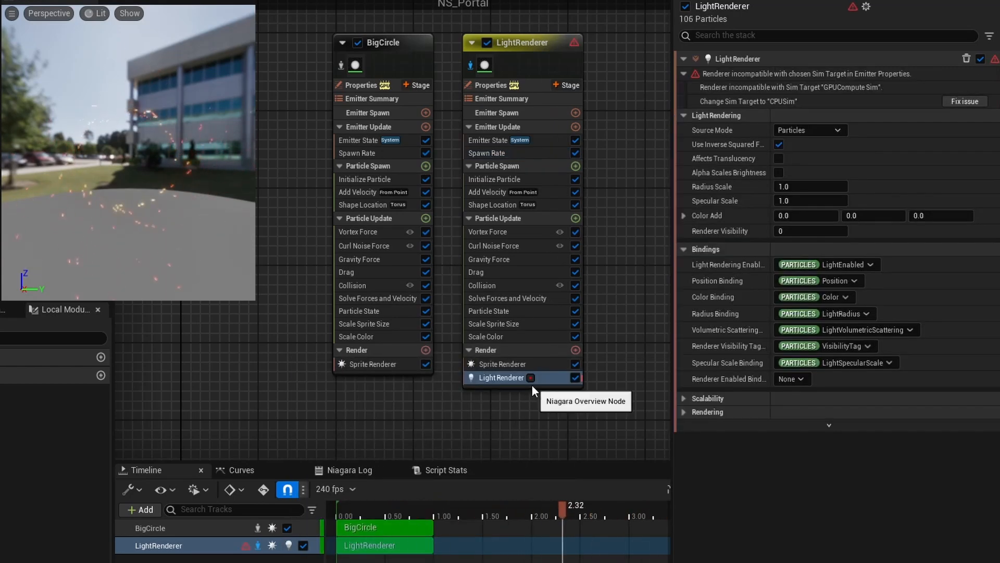
{"action": "left_click", "coordinate": [968, 101]}
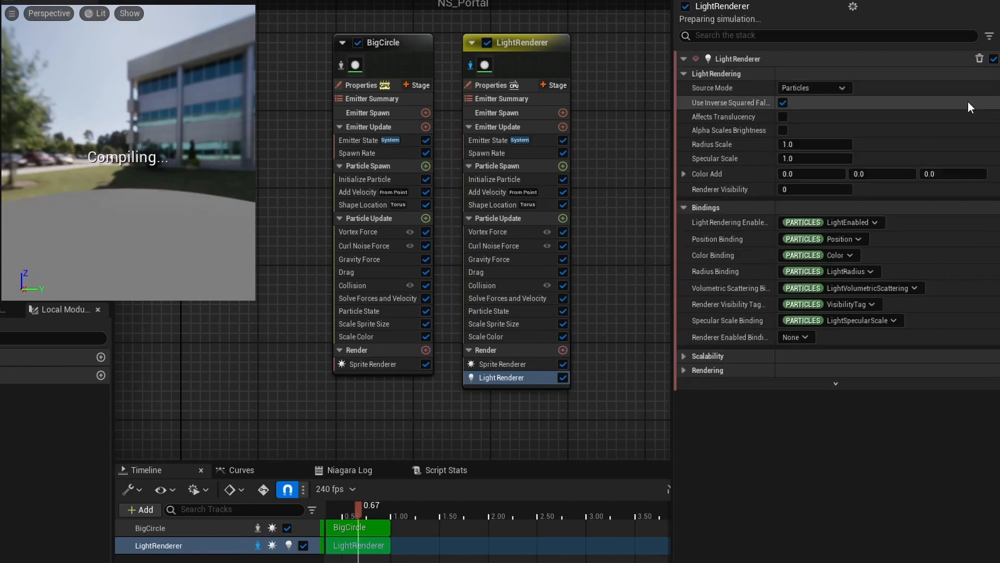
Step: Set the LightRenderer emitter's Calculate Bounds Mode to Dynamic and inspect the light around the portal in the level
{"action": "left_click", "coordinate": [502, 84]}
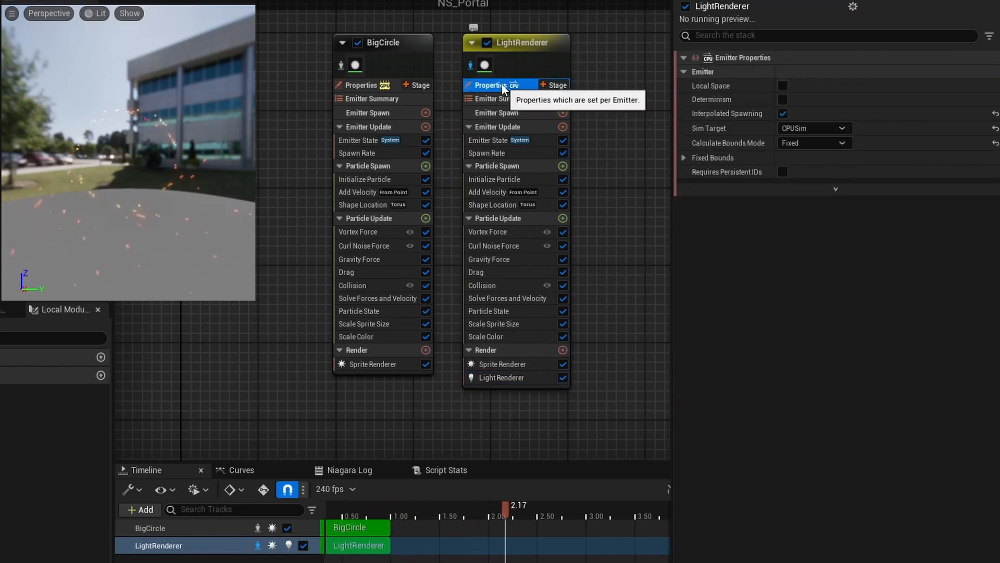
{"action": "left_click", "coordinate": [817, 145]}
{"action": "left_click", "coordinate": [816, 154]}
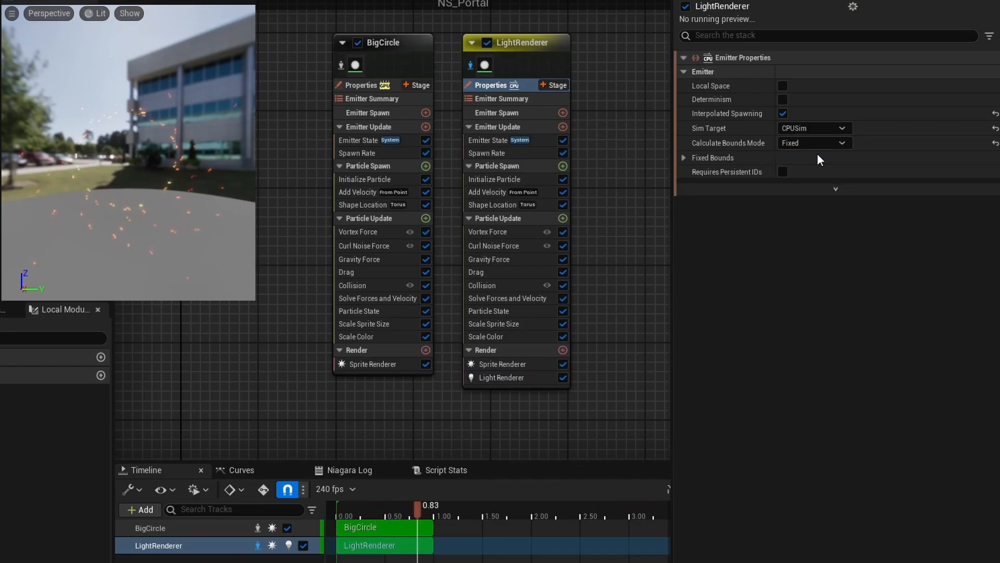
{"action": "left_click", "coordinate": [69, 21]}
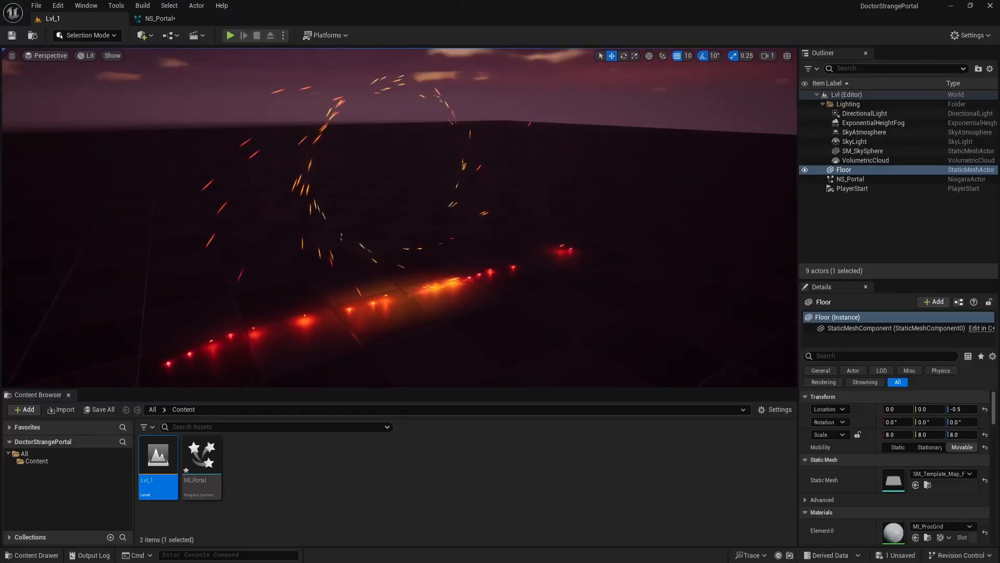
{"action": "right_click_drag", "start_coordinate": [400, 217], "coordinate": [436, 205]}
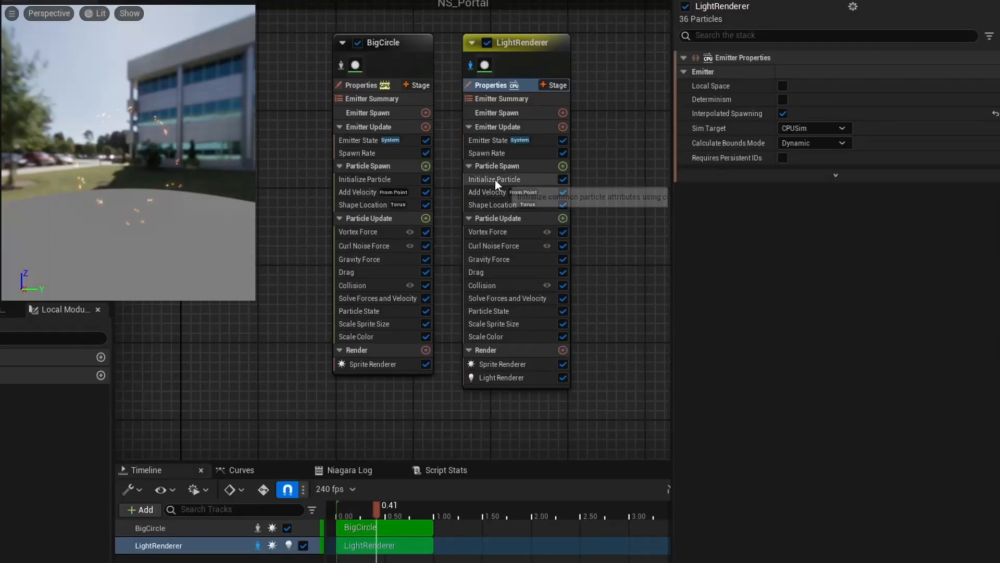
Step: Set the Light Renderer's Radius Scale to 2.0 and try the light in the level with Use Inverse Squared Falloff disabled
{"action": "left_click", "coordinate": [495, 180]}
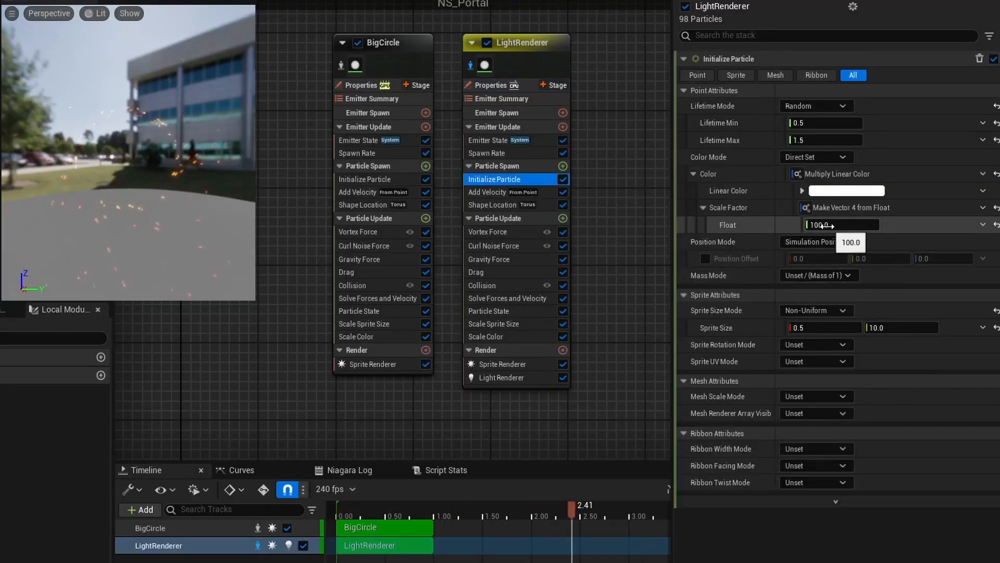
{"action": "left_click", "coordinate": [514, 379]}
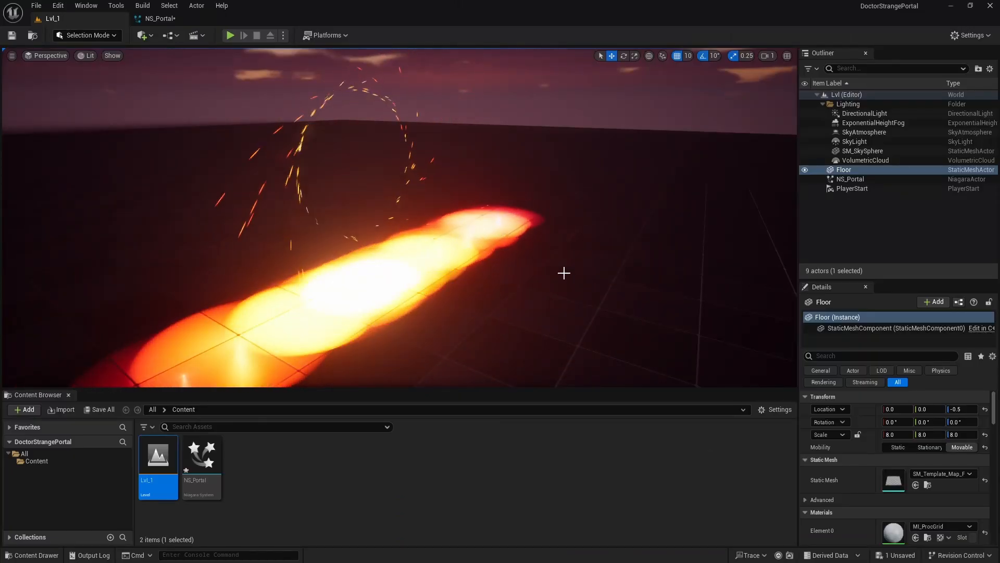
{"action": "right_click_drag", "start_coordinate": [495, 275], "coordinate": [452, 304]}
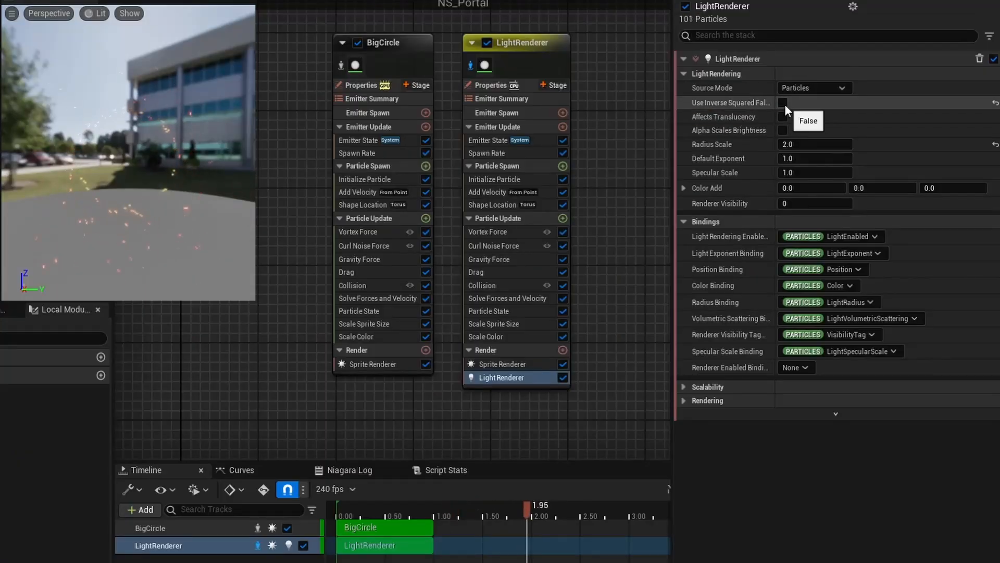
Step: Re-enable Use Inverse Squared Falloff and enable Alpha Scales Brightness on the Light Renderer
{"action": "left_click", "coordinate": [784, 103]}
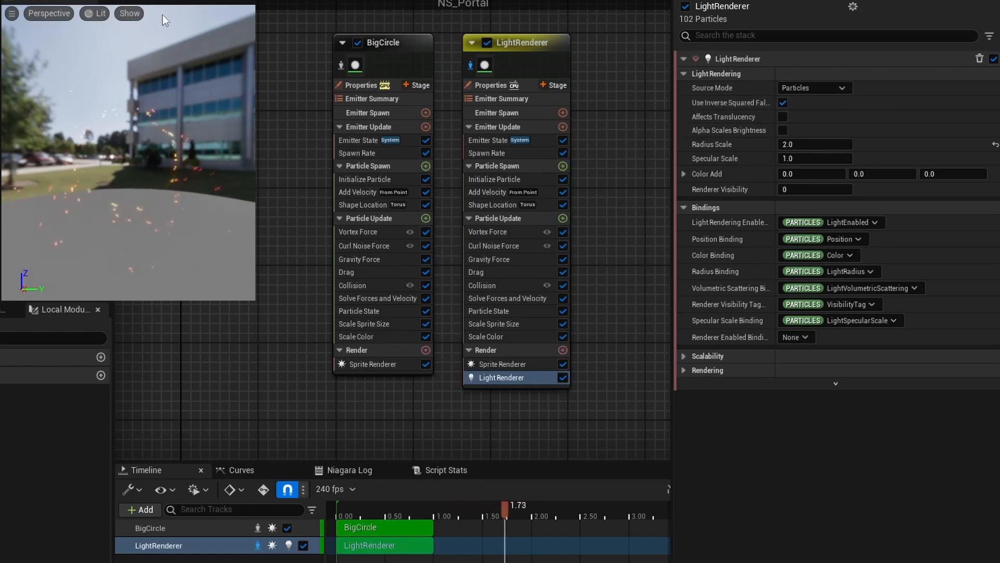
{"action": "left_click", "coordinate": [783, 130]}
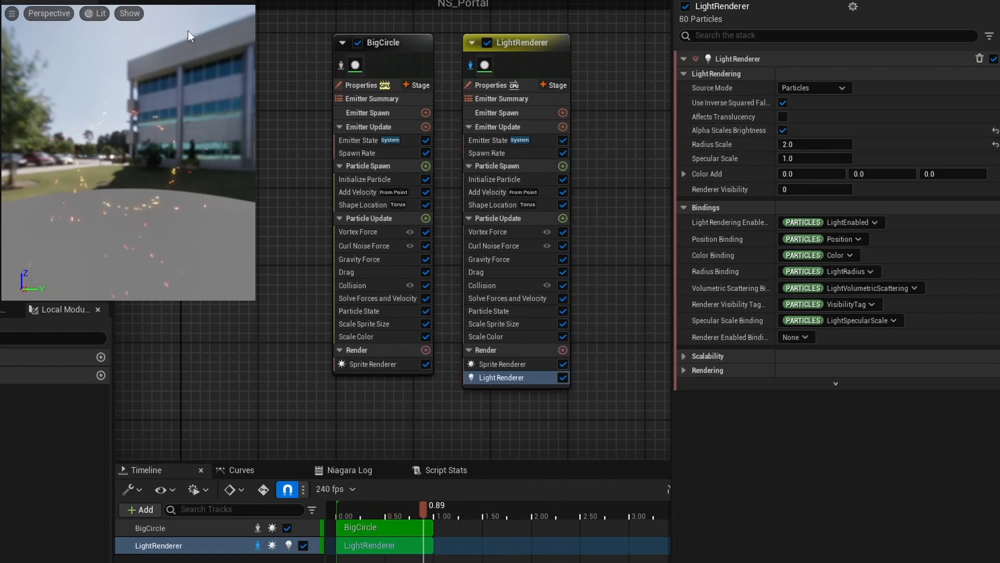
{"action": "left_click", "coordinate": [683, 173]}
{"action": "left_click", "coordinate": [683, 173]}
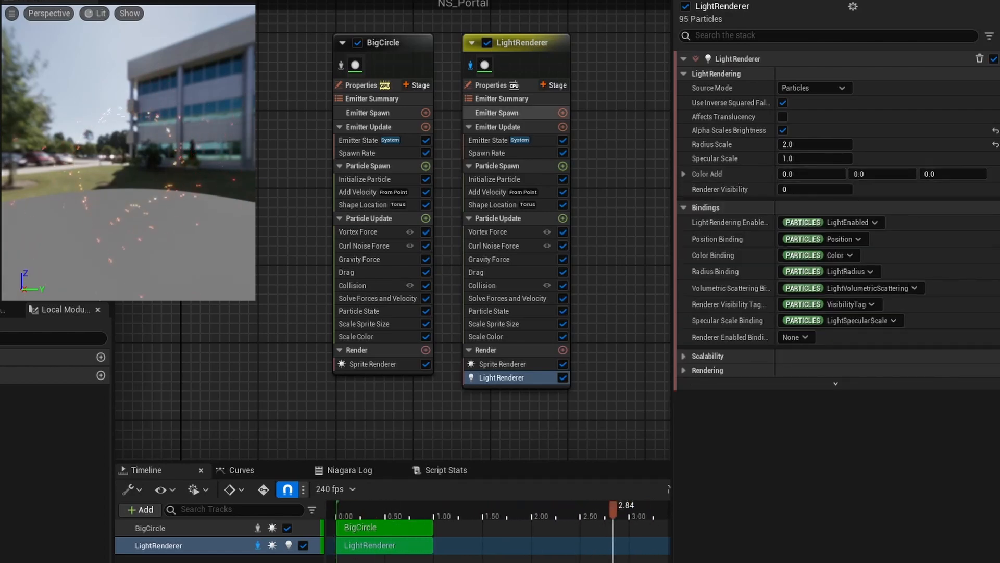
Step: Disable the LightRenderer emitter's Sprite Renderer, stop isolating the emitter and view the full portal in the level
{"action": "left_click", "coordinate": [563, 364]}
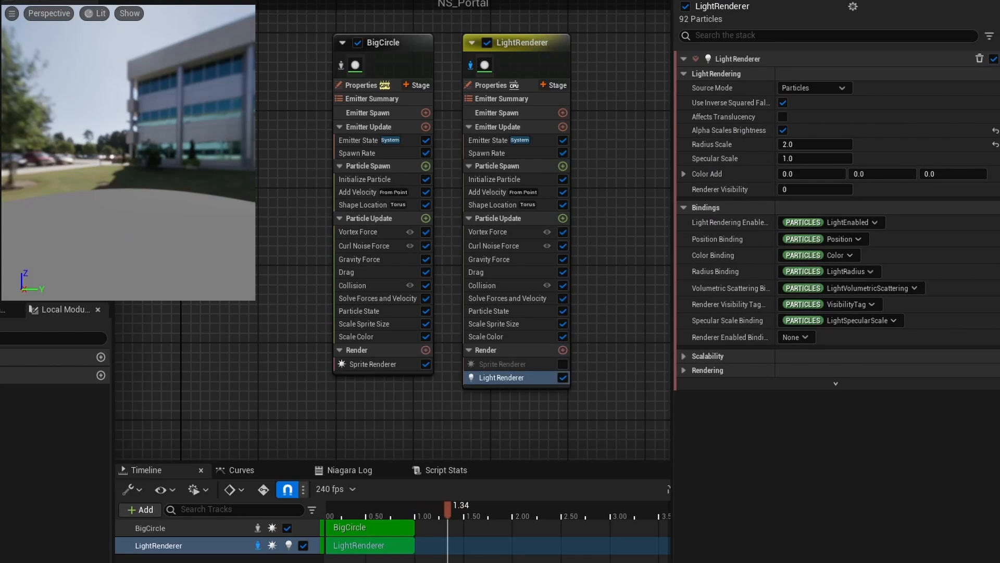
{"action": "left_click", "coordinate": [470, 63]}
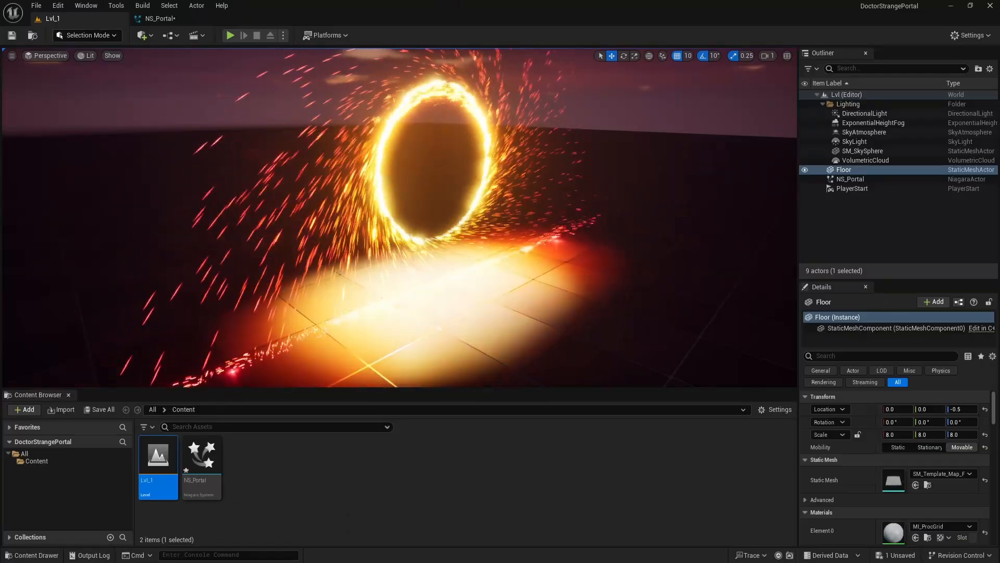
{"action": "key", "text": "s"}
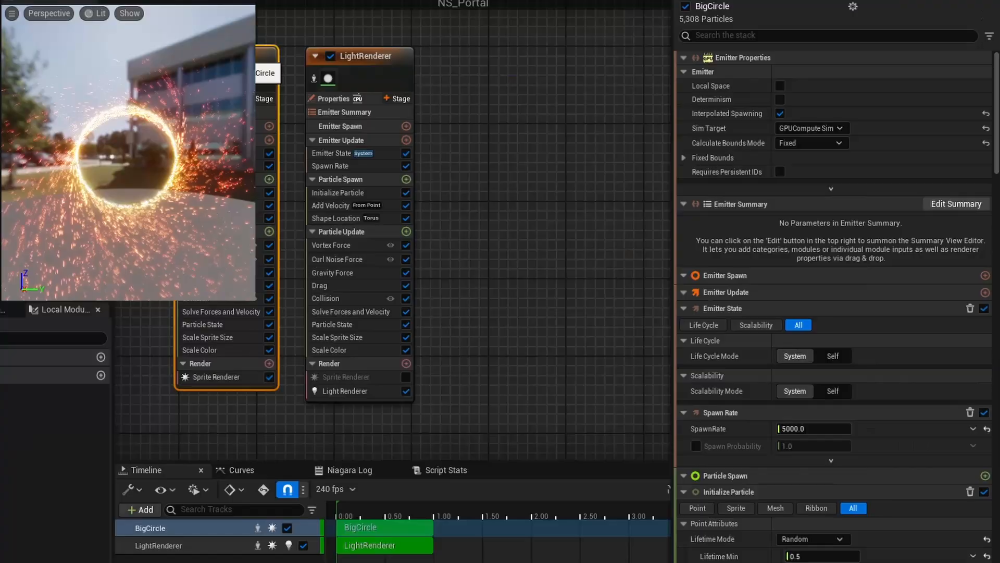
Step: Duplicate the BigCircle emitter, place the copy beside LightRenderer and rename it SmallCircle
{"action": "key", "text": "ctrl+v"}
{"action": "left_click_drag", "start_coordinate": [284, 67], "coordinate": [511, 62]}
{"action": "double_click", "coordinate": [511, 61]}
{"action": "type", "text": "SmallCircle"}
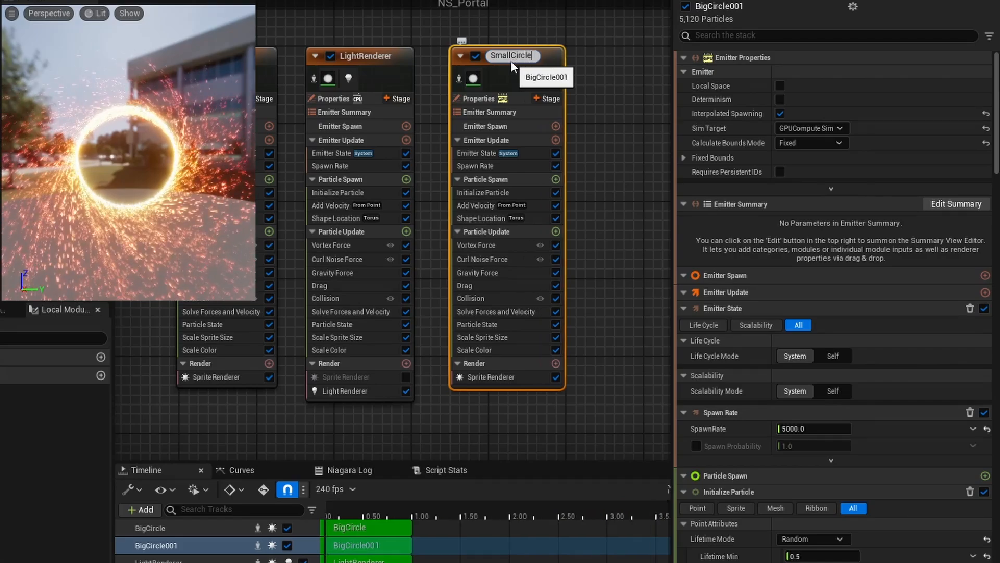
{"action": "key", "text": "Return"}
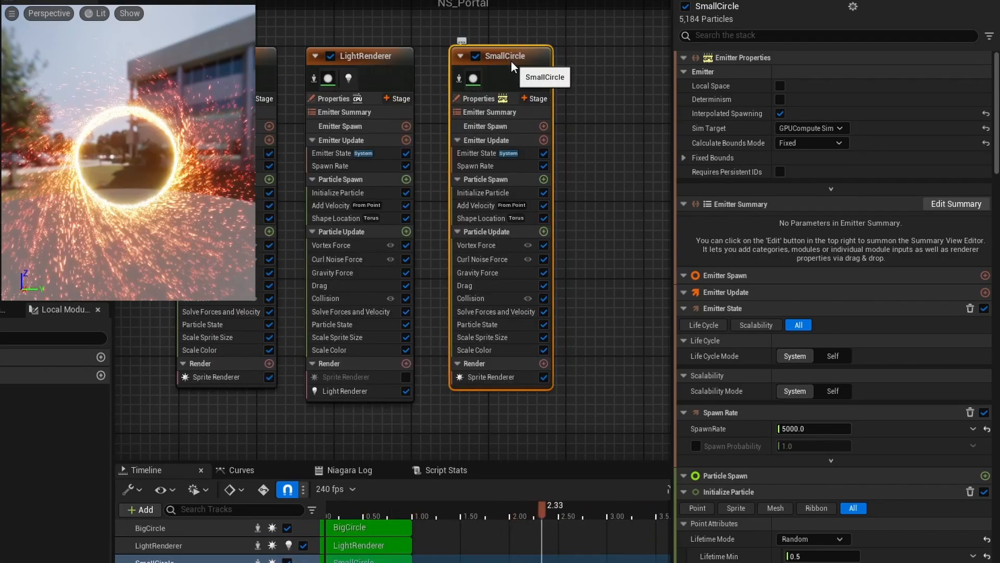
Step: Set SmallCircle's SpawnRate to 2000 and isolate the emitter
{"action": "left_click", "coordinate": [477, 165]}
{"action": "left_click", "coordinate": [797, 75]}
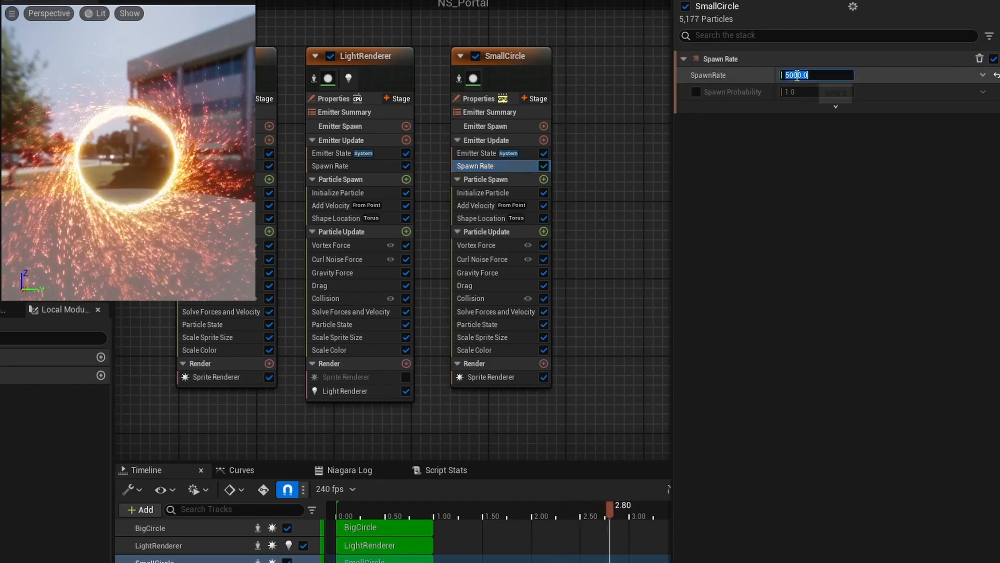
{"action": "type", "text": "200"}
{"action": "key", "text": "Return"}
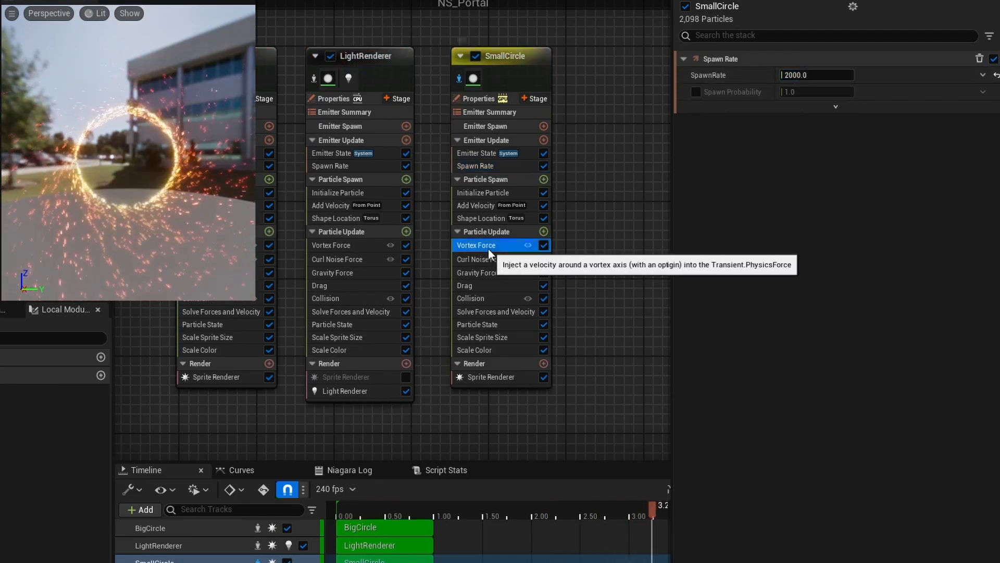
Step: Set SmallCircle's Vortex Force Amount to interpolate from A 200 to B 50
{"action": "left_click", "coordinate": [476, 245]}
{"action": "type", "text": "200"}
{"action": "key", "text": "Return"}
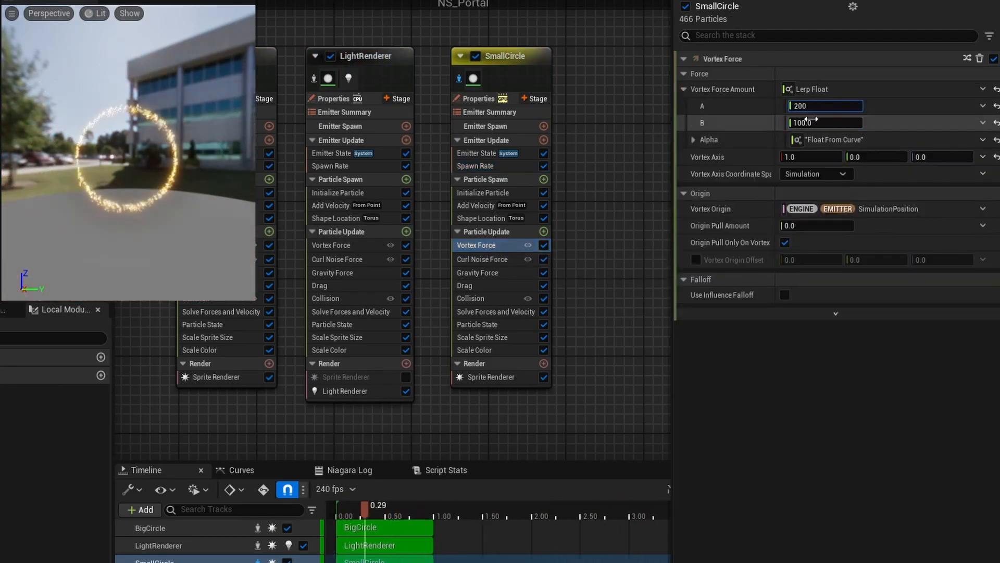
{"action": "type", "text": "50"}
Step: Set SmallCircle's Z gravity to -50 and its Curl Noise Strength and Noise Frequency to 10
{"action": "left_click", "coordinate": [480, 272]}
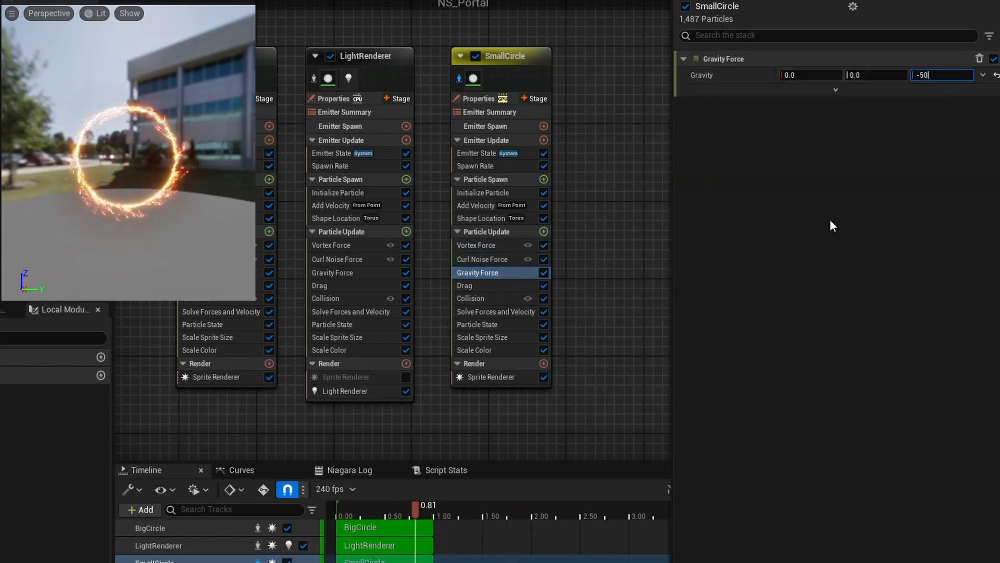
{"action": "left_click", "coordinate": [481, 259]}
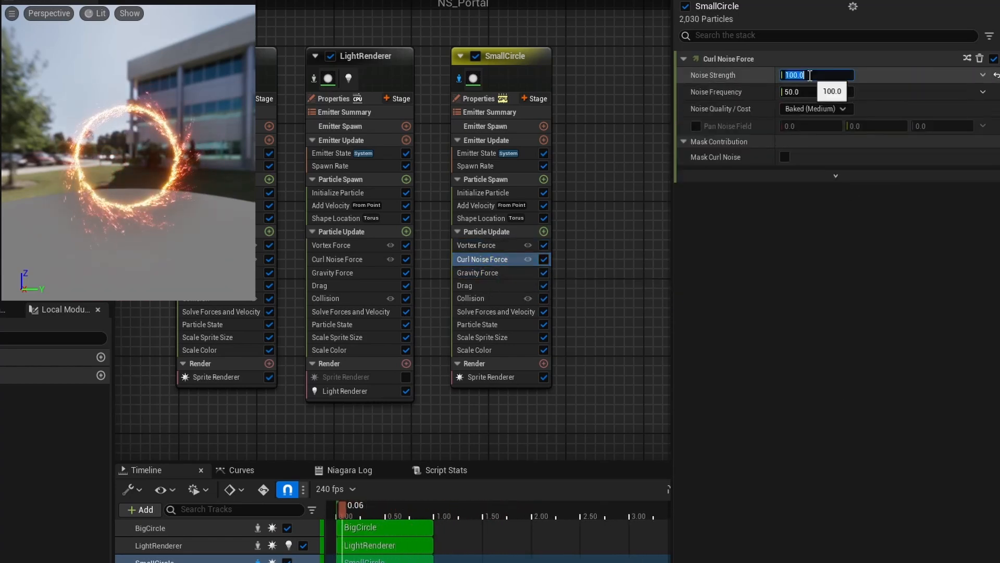
{"action": "type", "text": "10"}
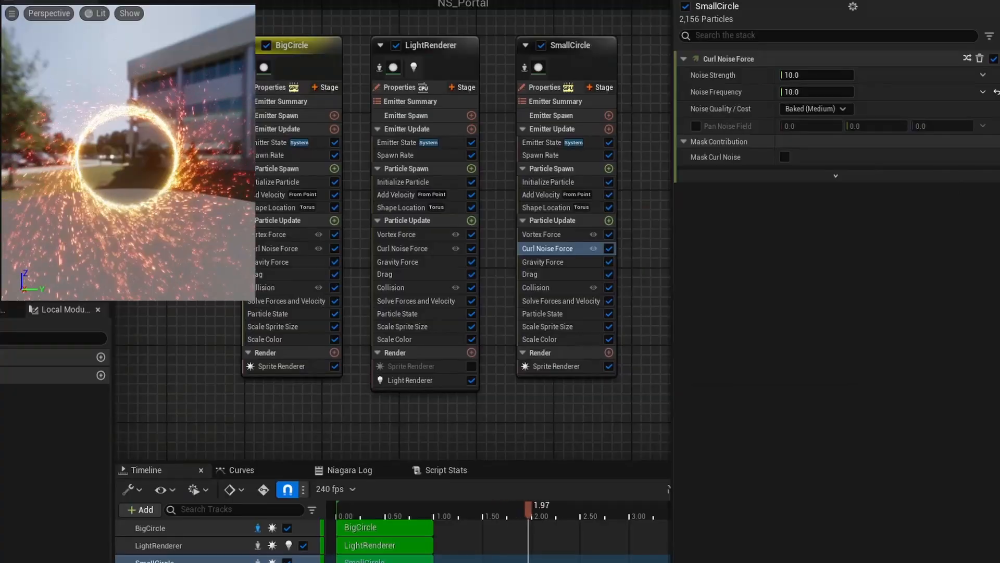
Step: Try a partial torus for BigCircle by raising its U Distribution to about 0.865 and varying the Rotation Angle
{"action": "right_click_drag", "start_coordinate": [198, 209], "coordinate": [247, 209]}
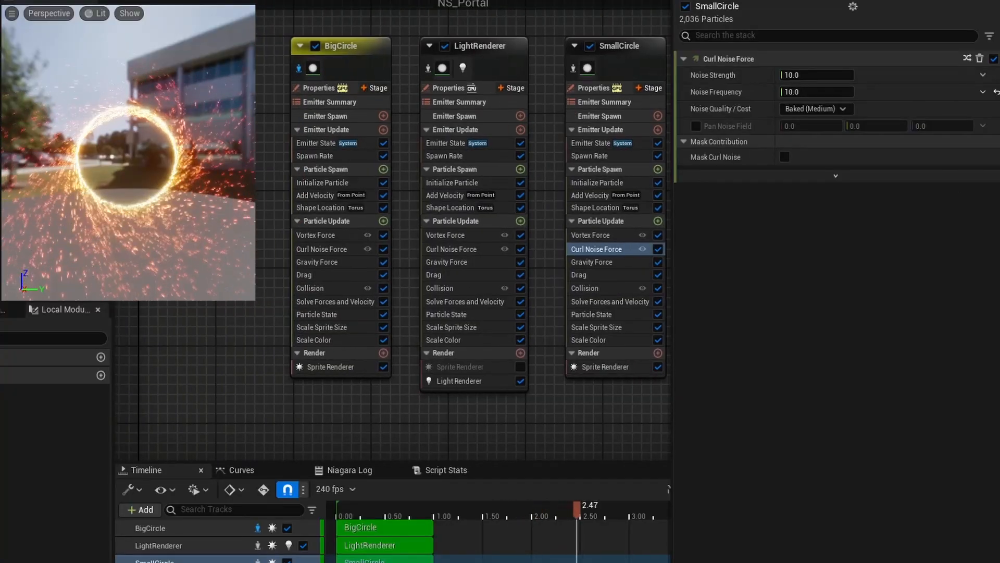
{"action": "left_click", "coordinate": [317, 208]}
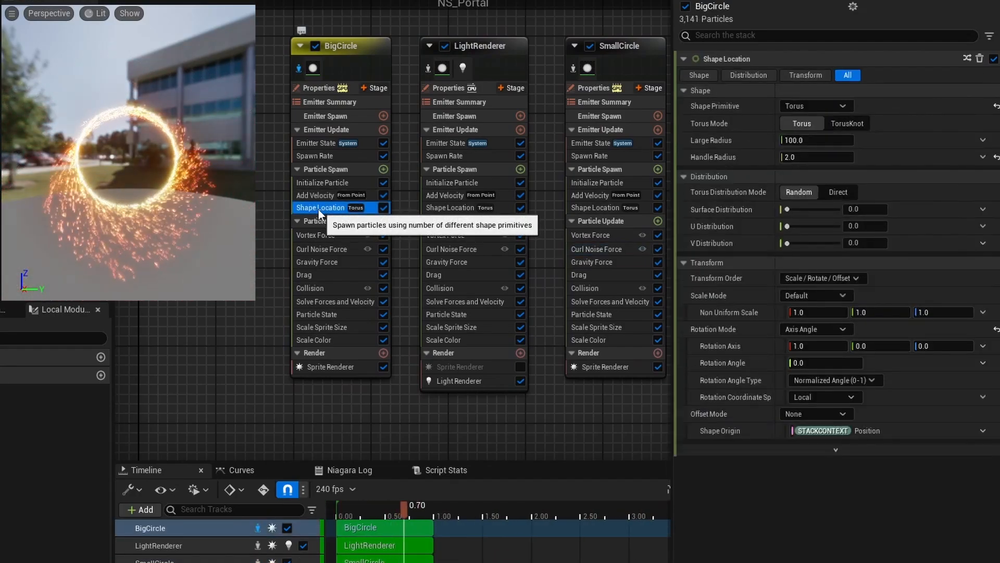
{"action": "left_click_drag", "start_coordinate": [787, 227], "coordinate": [816, 229]}
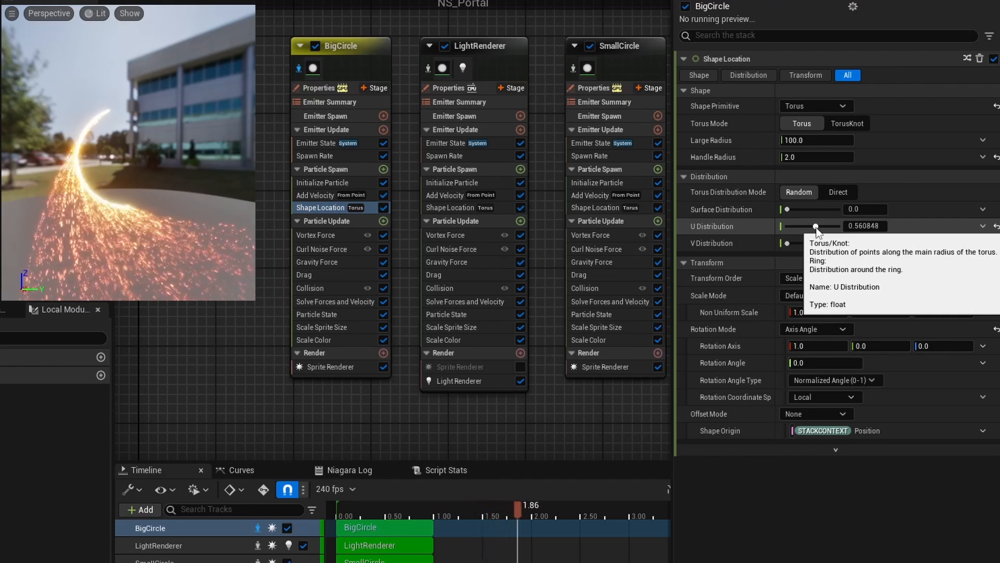
{"action": "left_click_drag", "start_coordinate": [815, 228], "coordinate": [832, 227]}
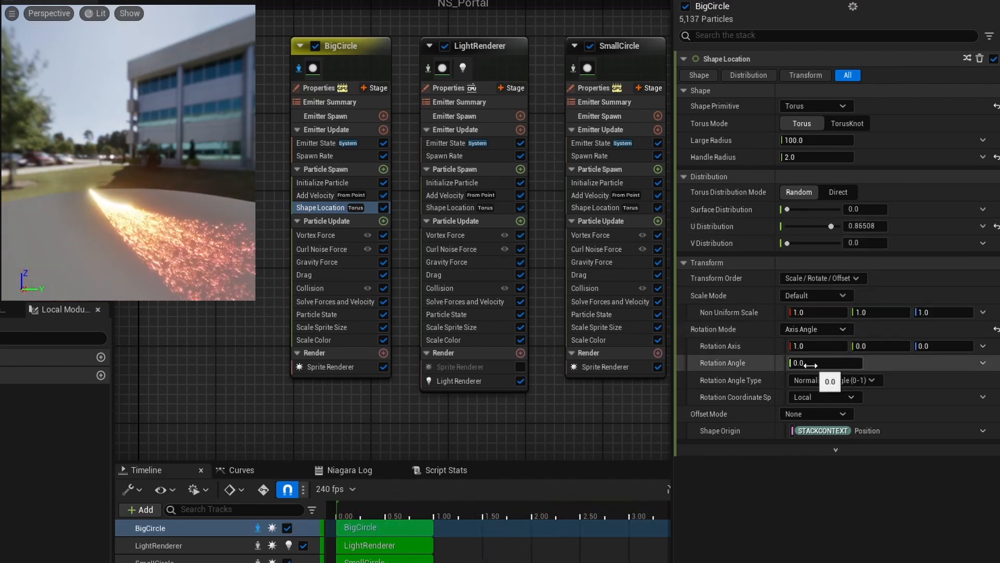
{"action": "left_click_drag", "start_coordinate": [808, 364], "coordinate": [833, 365]}
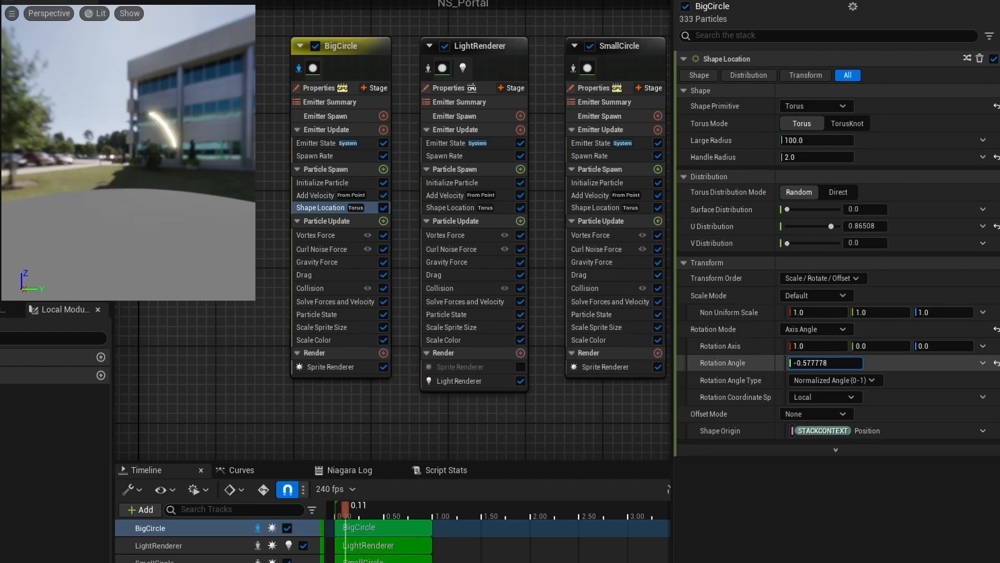
Step: Drive the Rotation Angle of BigCircle's Shape Location with Multiply Float and link its A input to Emitter LoopedAge
{"action": "left_click", "coordinate": [983, 363]}
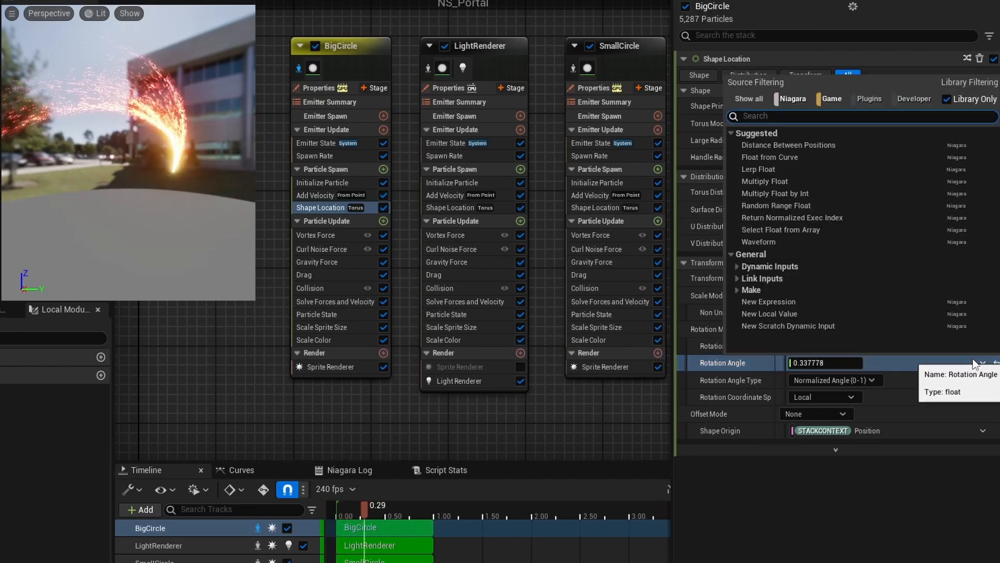
{"action": "left_click", "coordinate": [764, 181]}
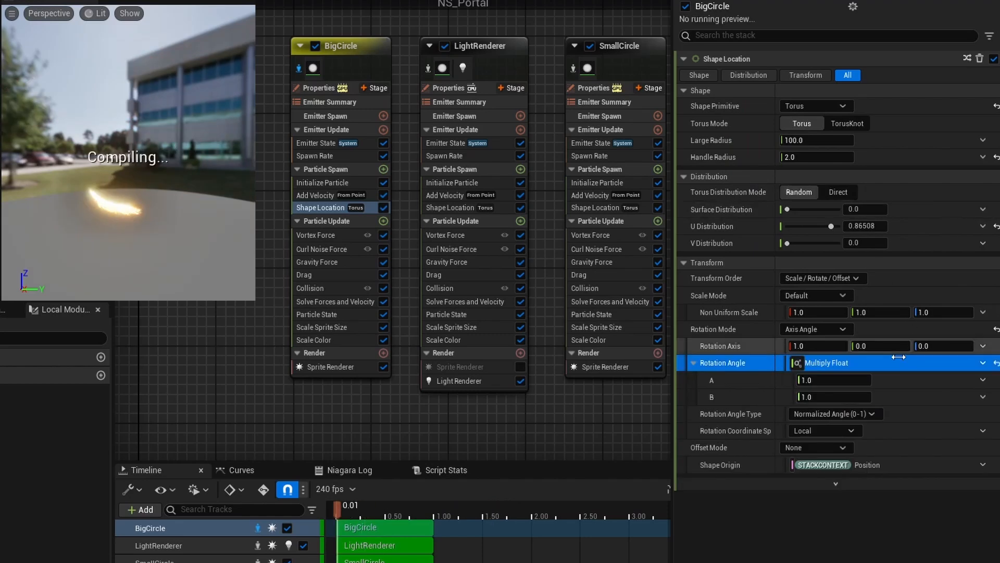
{"action": "left_click", "coordinate": [982, 380]}
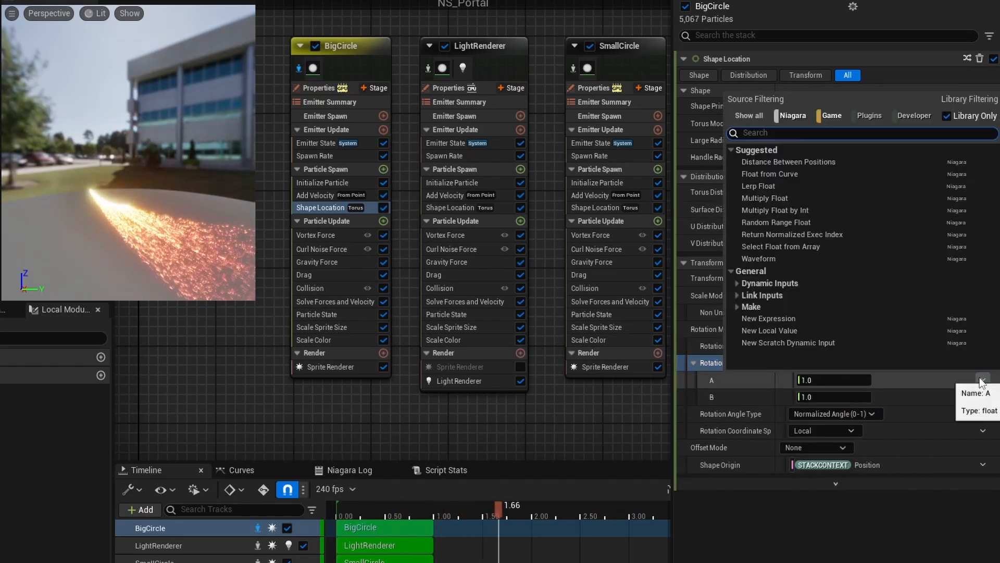
{"action": "type", "text": "age"}
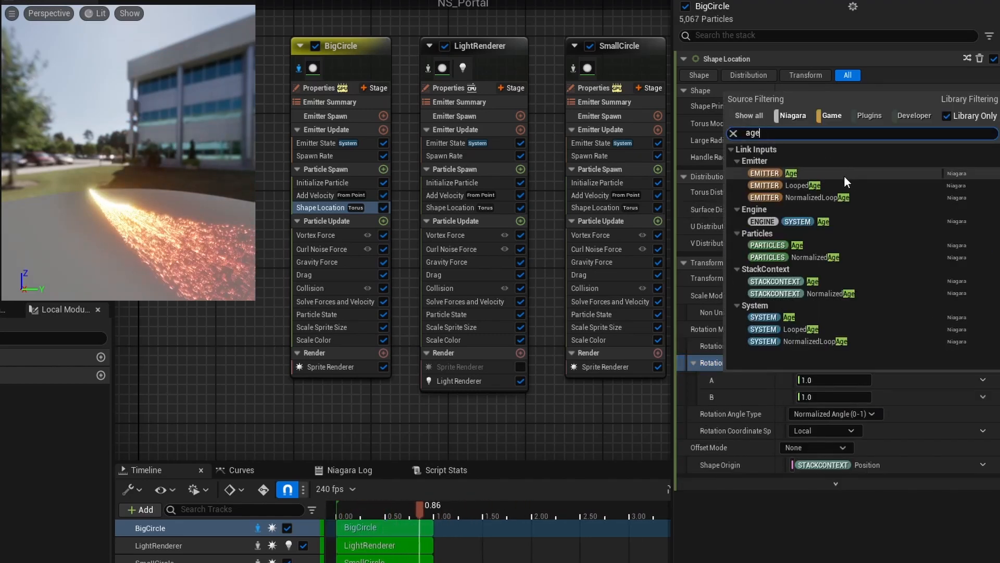
{"action": "left_click", "coordinate": [827, 183]}
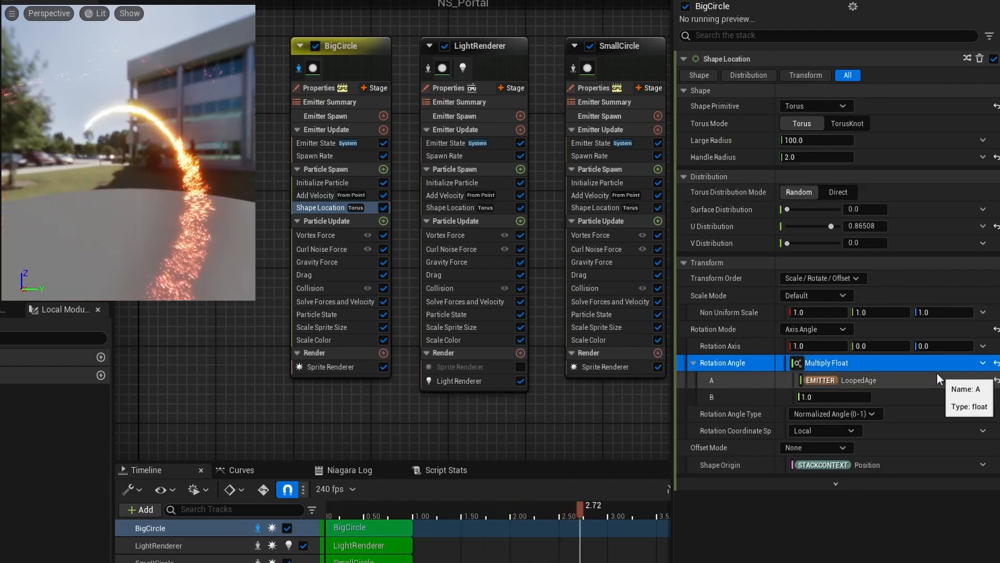
Step: Set the Multiply Float's B input to -2, check the rotating sparks in the level and reset BigCircle's U Distribution to 0
{"action": "left_click", "coordinate": [823, 397]}
{"action": "type", "text": "-2"}
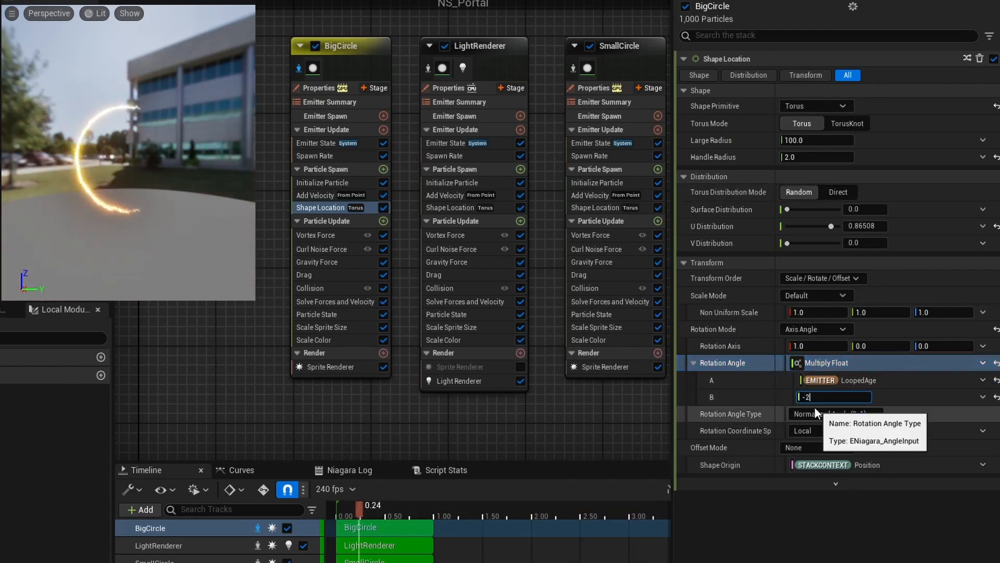
{"action": "left_click", "coordinate": [50, 20]}
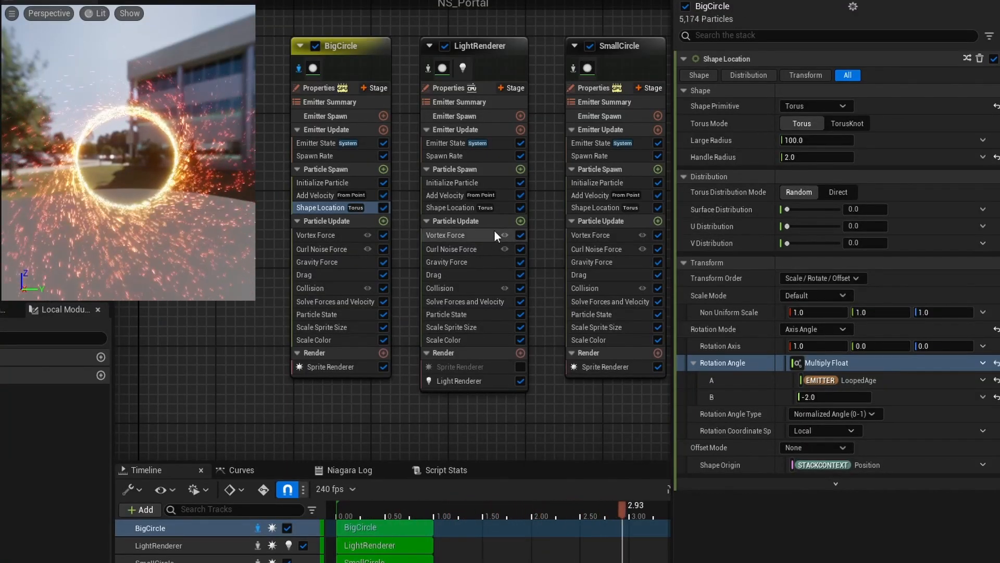
Step: Set SmallCircle's U Distribution to about 0.495 and copy BigCircle's Multiply Float Rotation Angle onto SmallCircle's Shape Location
{"action": "left_click", "coordinate": [595, 207]}
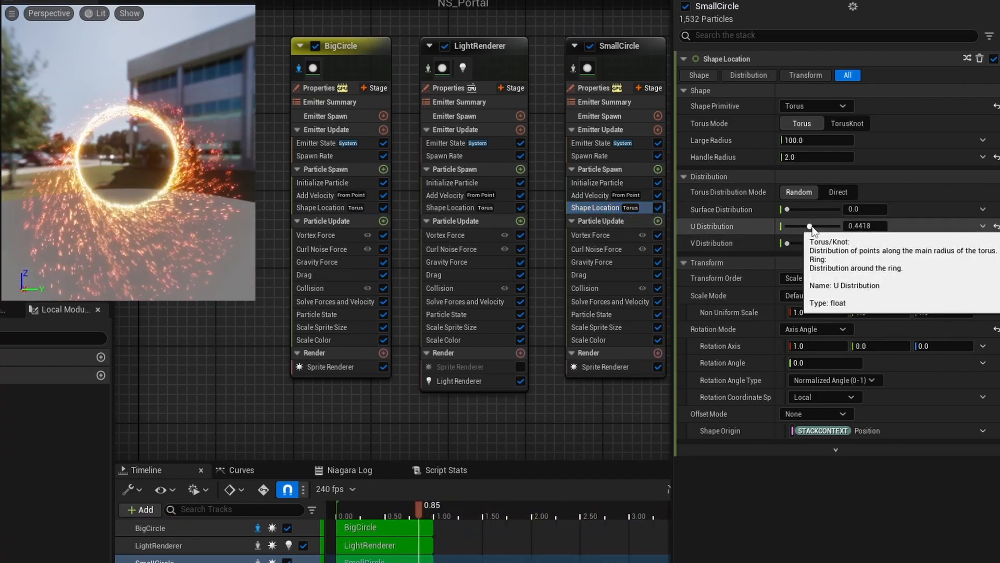
{"action": "left_click", "coordinate": [332, 207]}
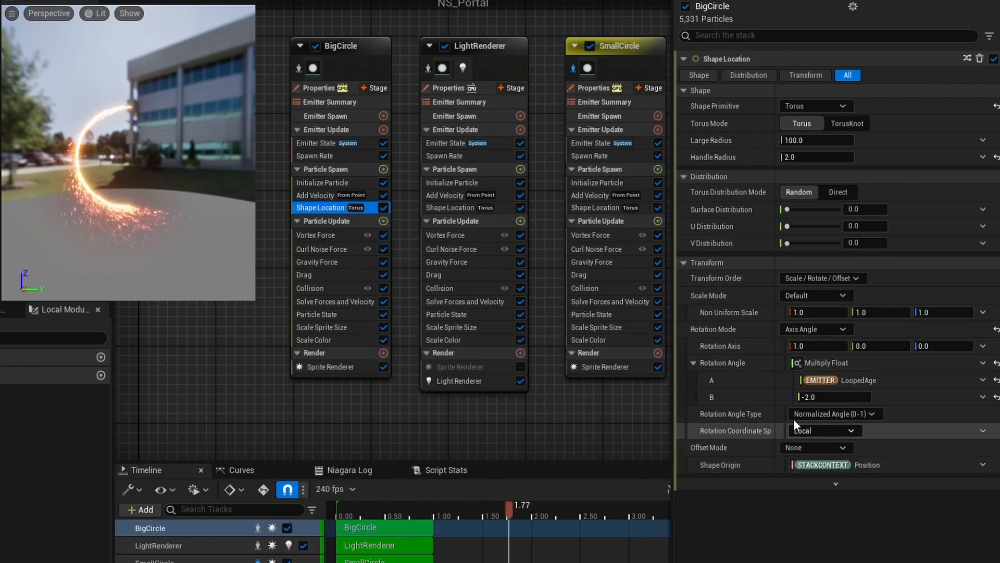
{"action": "right_click", "coordinate": [744, 361]}
{"action": "left_click", "coordinate": [796, 454]}
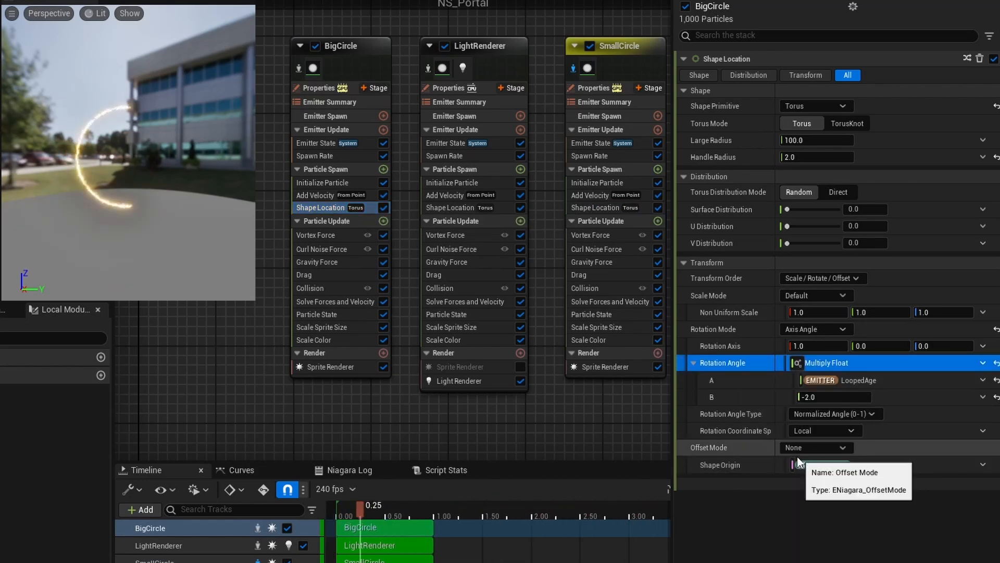
{"action": "left_click", "coordinate": [593, 207]}
{"action": "right_click", "coordinate": [740, 363]}
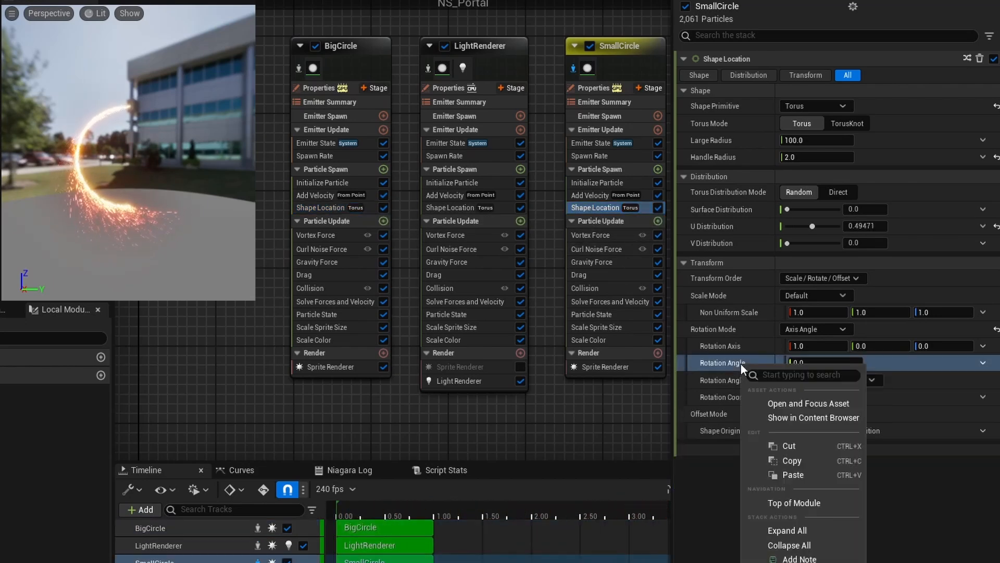
{"action": "left_click", "coordinate": [793, 475]}
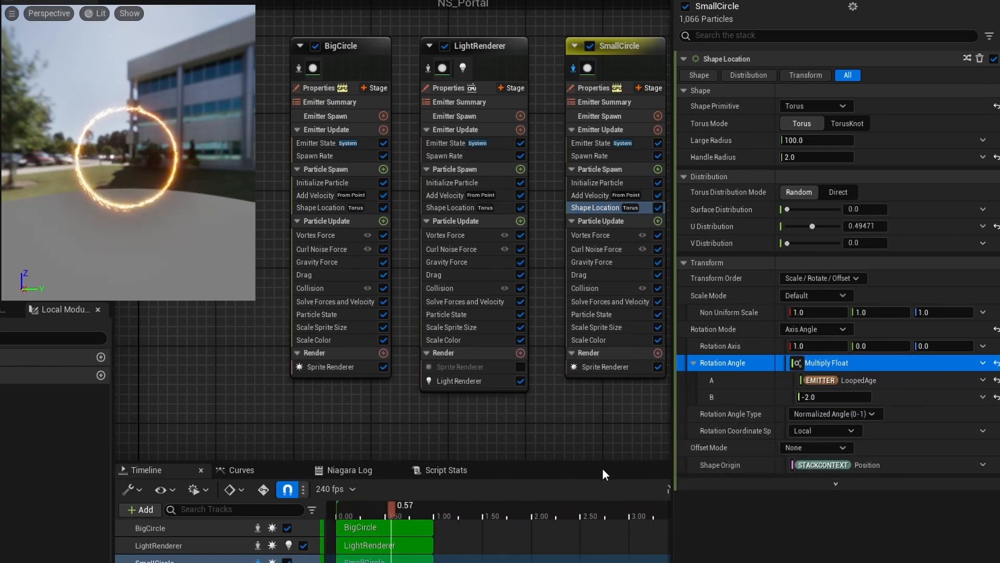
Step: Duplicate the SmallCircle emitter, place the copy beside it and rename it SpiralCircle
{"action": "left_click", "coordinate": [539, 35]}
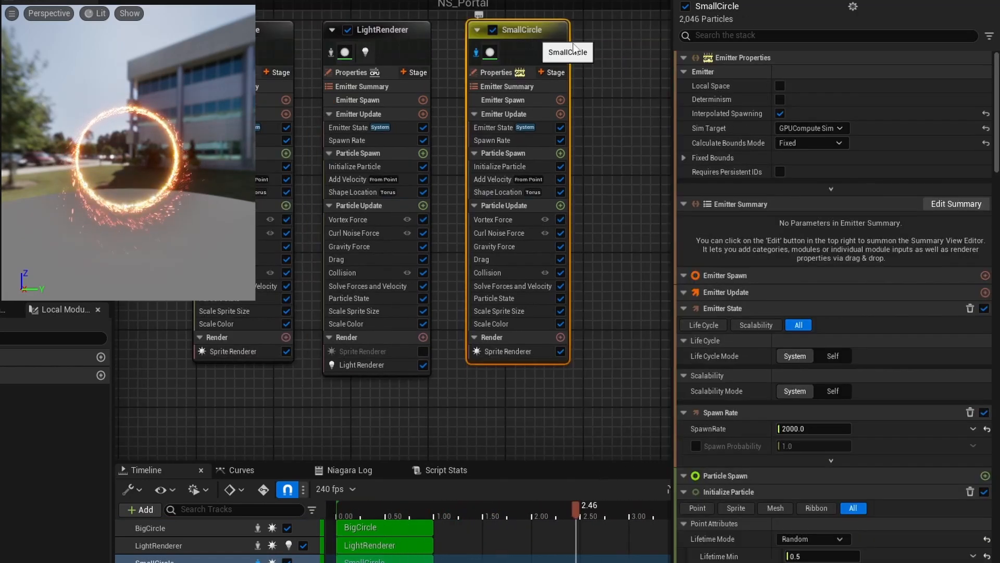
{"action": "key", "text": "ctrl+d"}
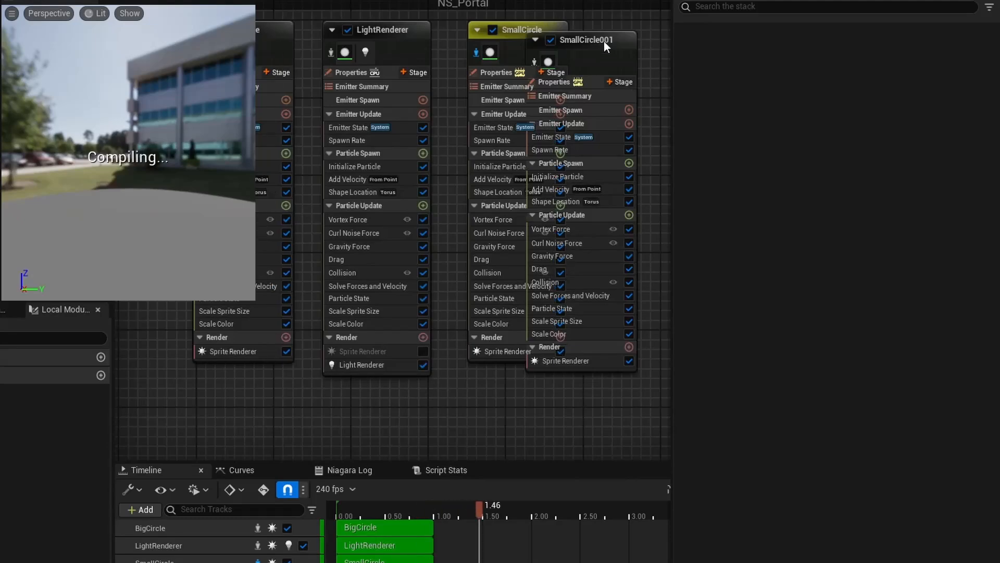
{"action": "left_click_drag", "start_coordinate": [604, 42], "coordinate": [674, 45]}
{"action": "type", "text": "Sp"}
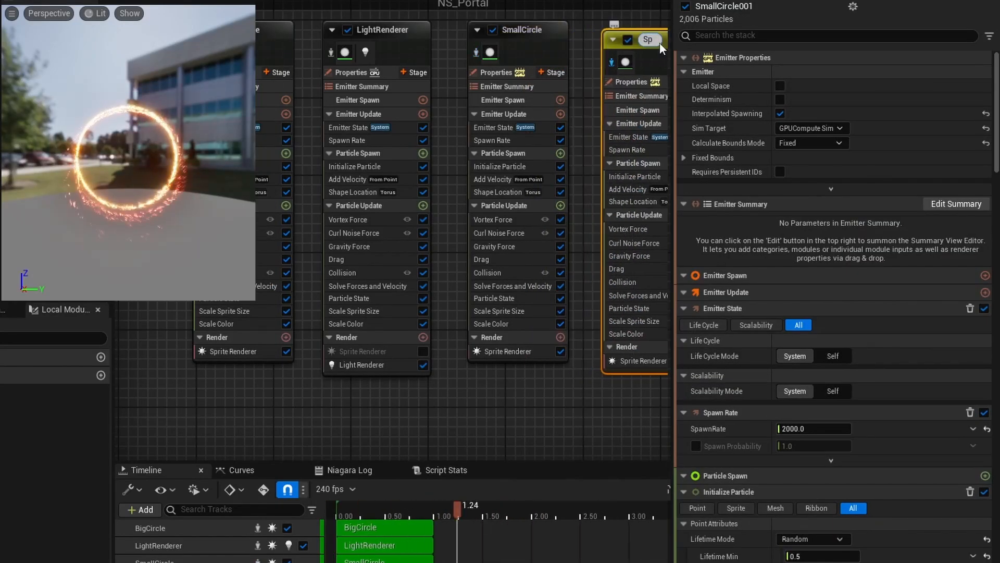
{"action": "type", "text": "iralCircle"}
{"action": "key", "text": "Return"}
Step: Set SpiralCircle's Shape Location U Distribution to about 0.81 and its Add Velocity speed to 10
{"action": "left_click", "coordinate": [632, 201]}
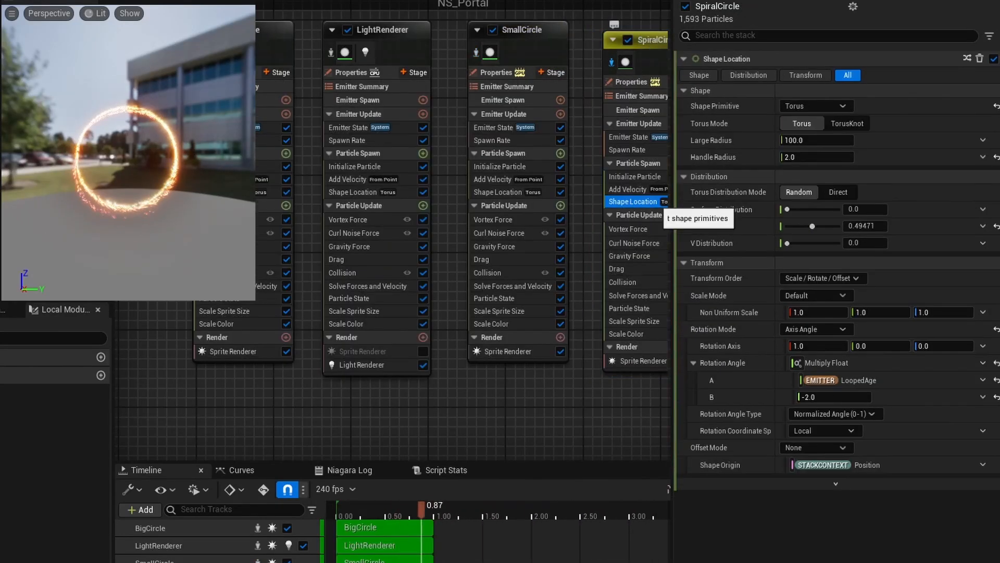
{"action": "left_click_drag", "start_coordinate": [813, 226], "coordinate": [826, 226]}
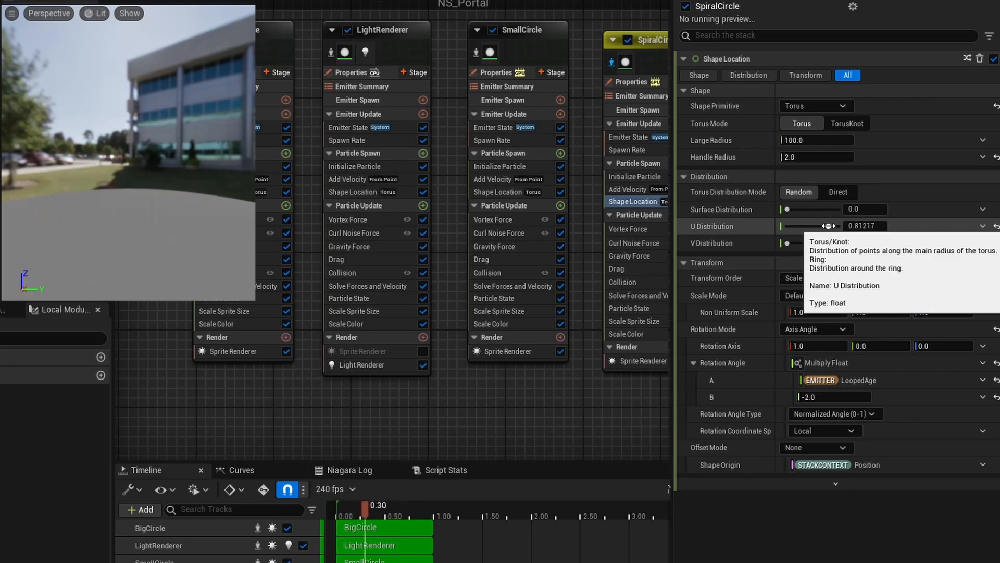
{"action": "left_click", "coordinate": [802, 158]}
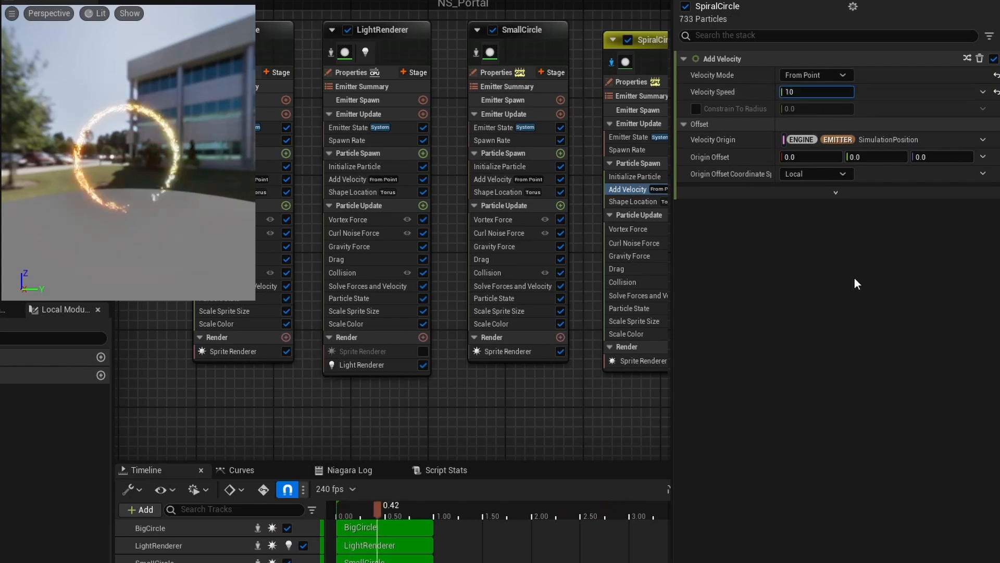
Step: Open the A value of SpiralCircle's Vortex Force Amount for editing
{"action": "left_click", "coordinate": [631, 229]}
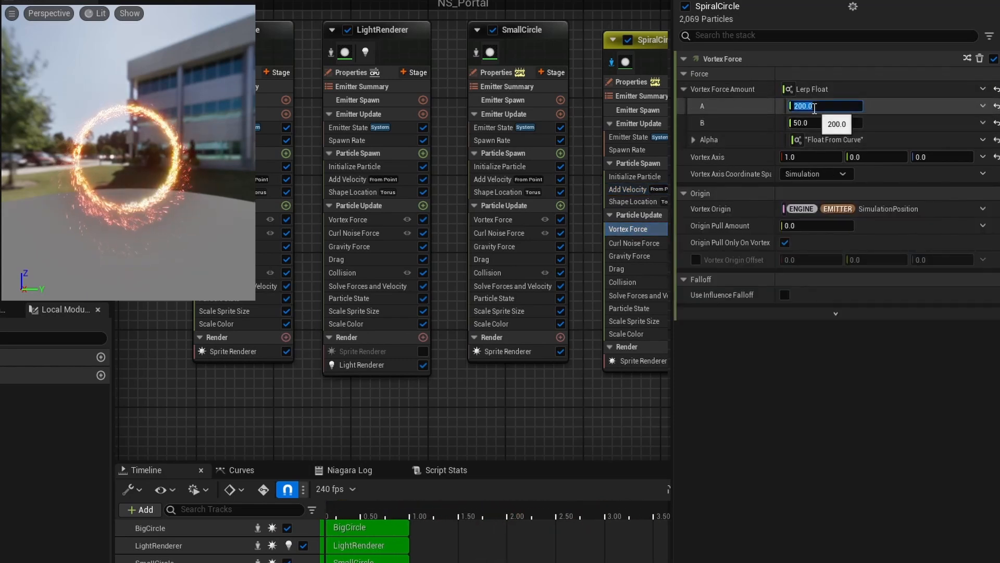
Step: Set the SpiralCircle emitter's Vortex Force Amount A to 400 and its Gravity Force Z value to -100
{"action": "type", "text": "400"}
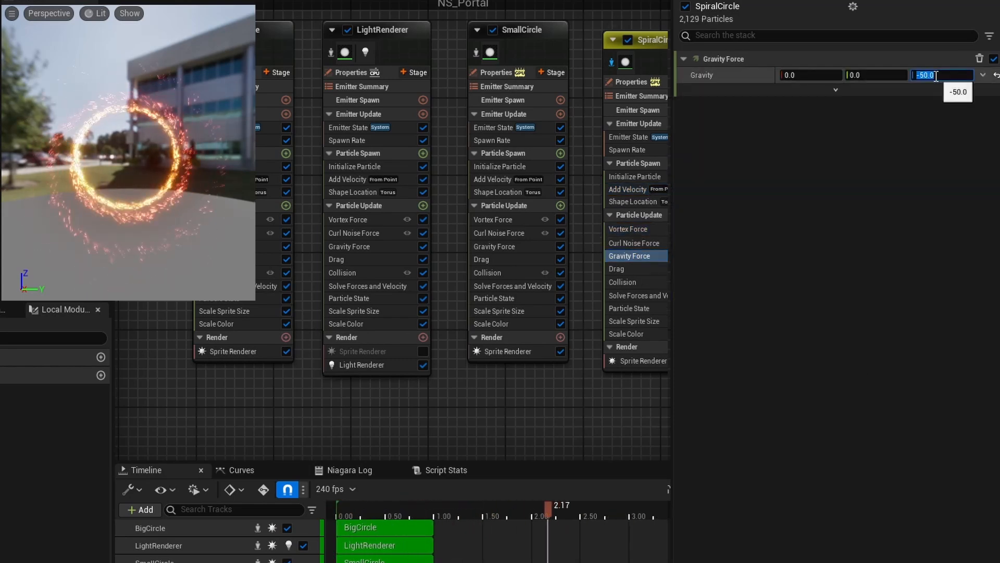
{"action": "type", "text": "-100"}
{"action": "key", "text": "Return"}
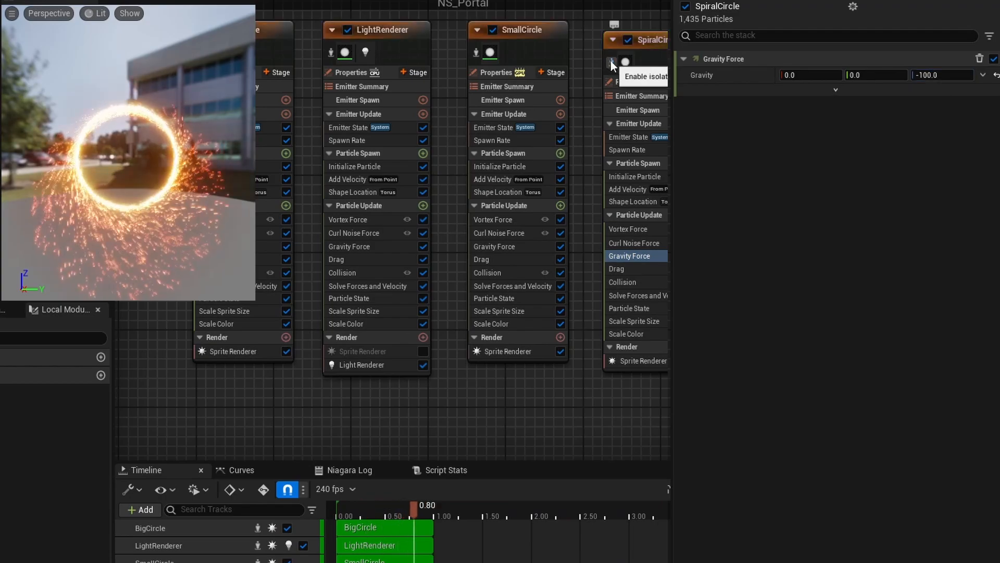
Step: Switch to the Lvl_1 level and examine the portal effect in the scene
{"action": "left_click", "coordinate": [86, 17]}
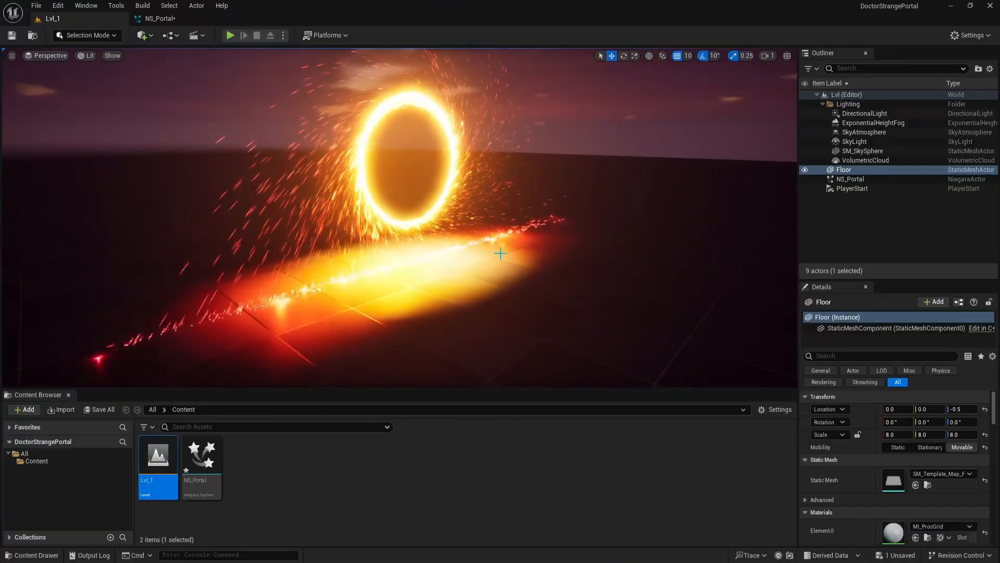
{"action": "key", "text": "d"}
{"action": "right_click_drag", "start_coordinate": [500, 253], "coordinate": [412, 246]}
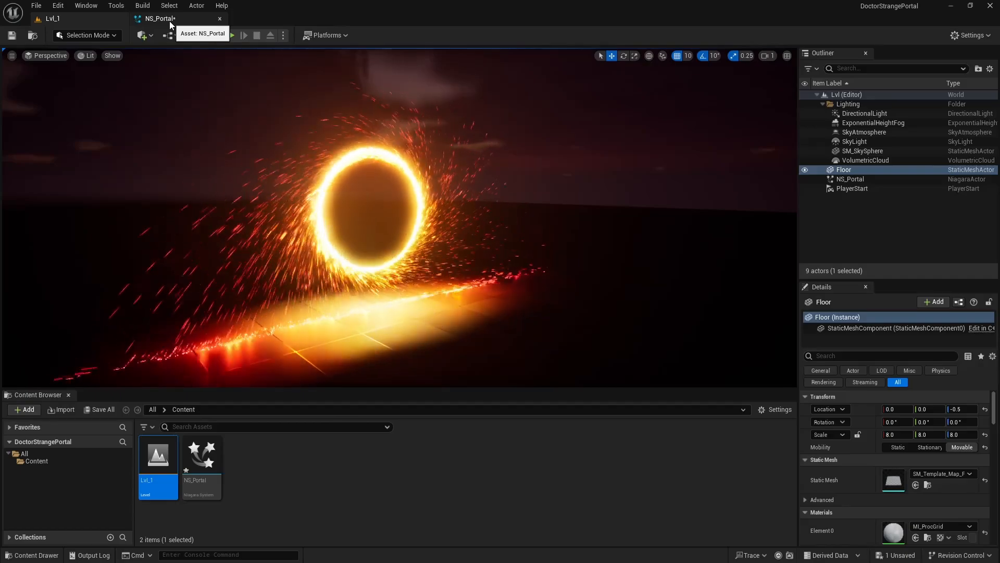
Step: Add the Starter Content pack to the project and close the Add Content dialog
{"action": "left_click", "coordinate": [415, 468]}
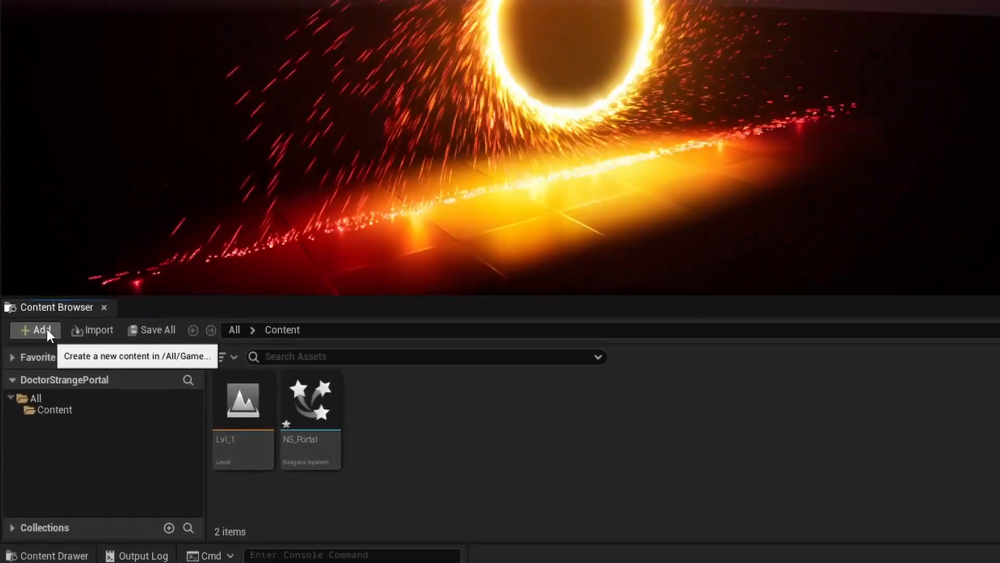
{"action": "left_click", "coordinate": [46, 330]}
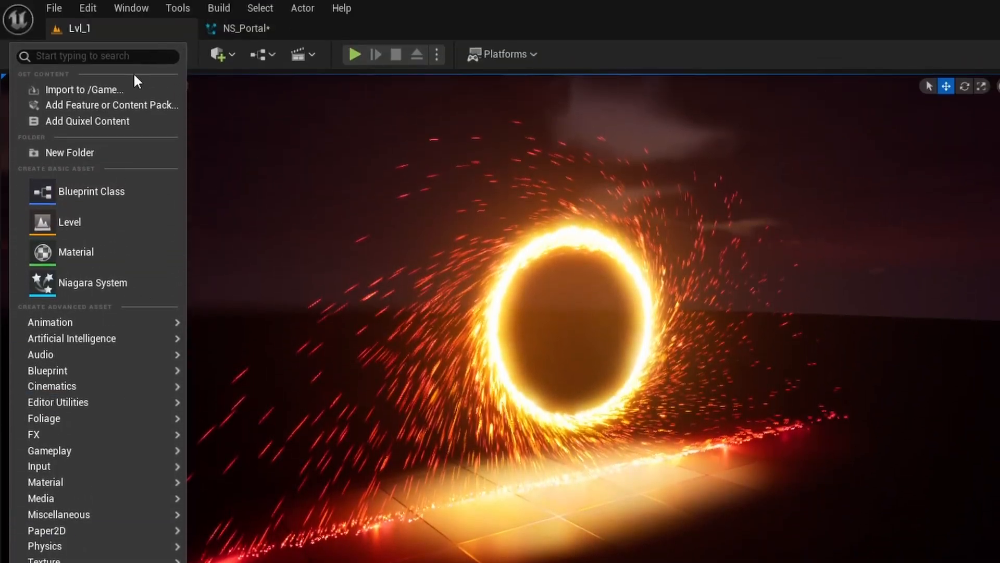
{"action": "left_click", "coordinate": [120, 105]}
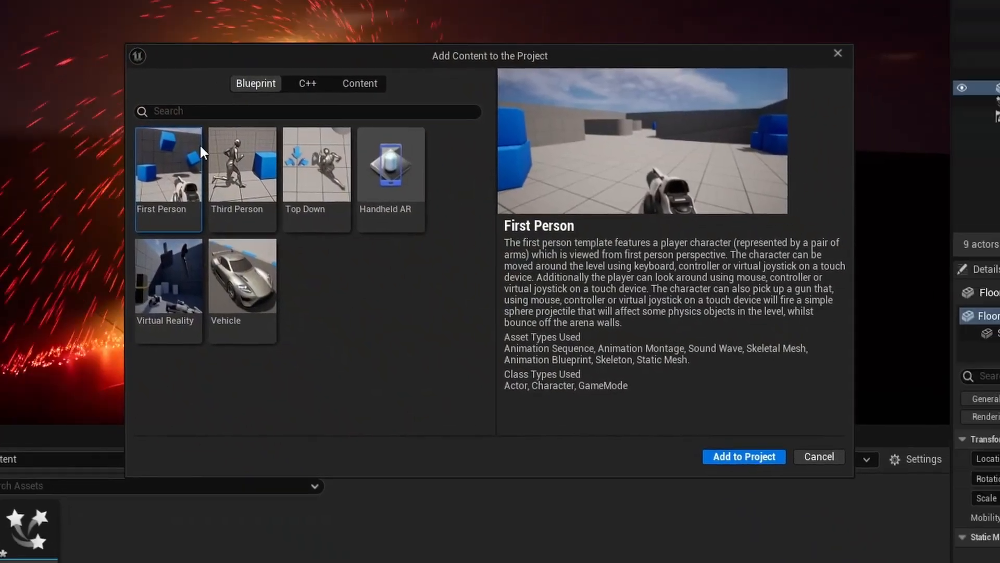
{"action": "left_click", "coordinate": [379, 83]}
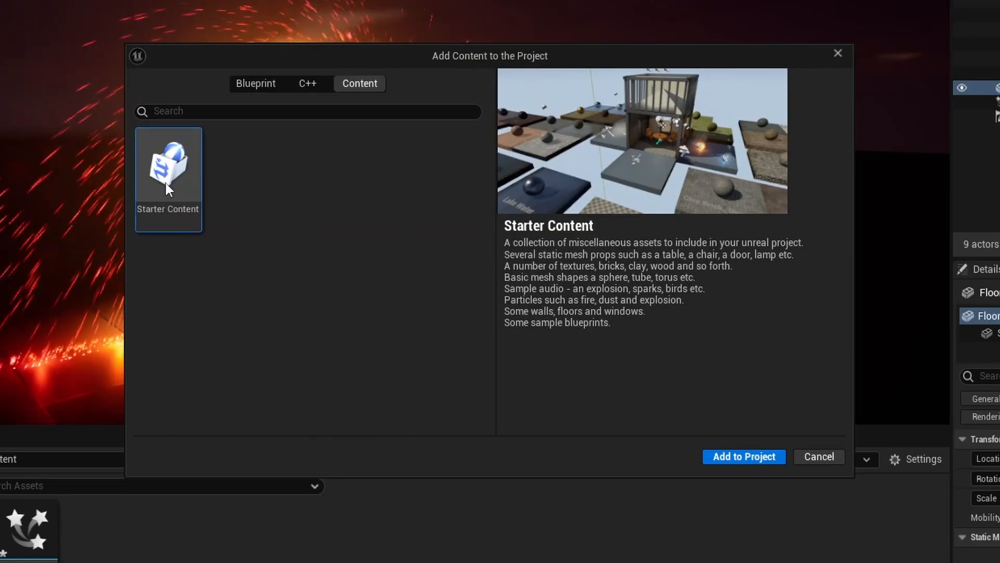
{"action": "left_click", "coordinate": [756, 458]}
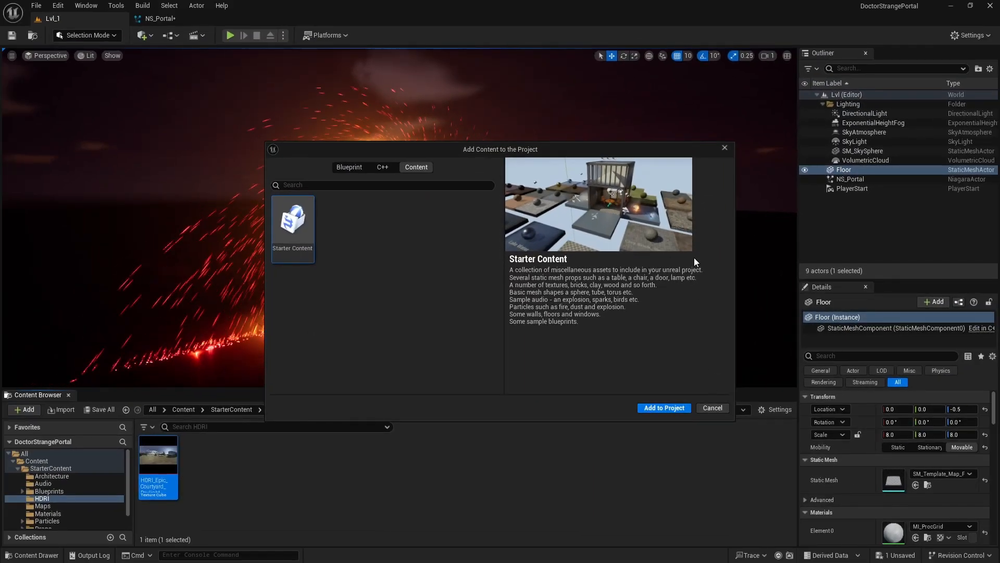
{"action": "left_click", "coordinate": [724, 148]}
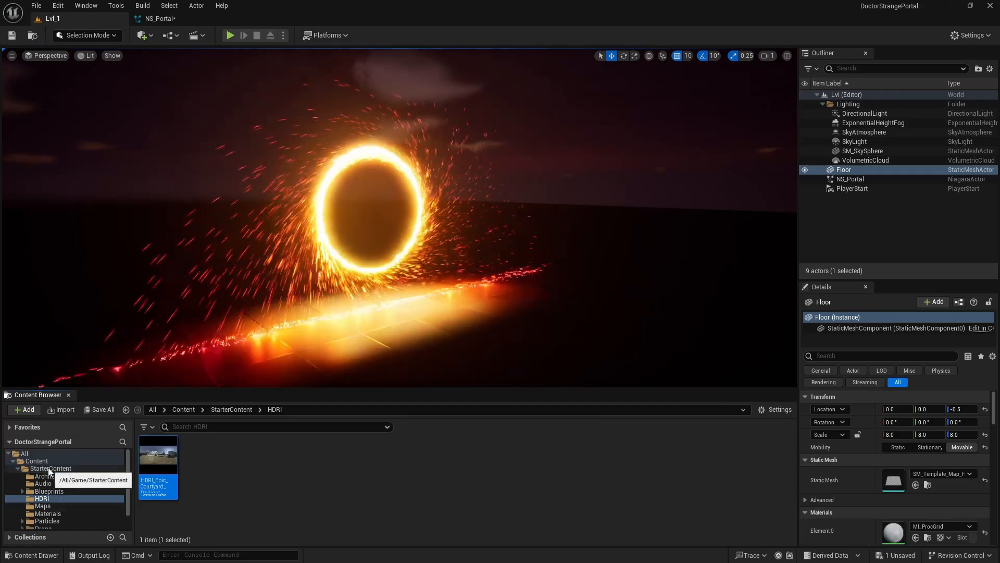
Step: Search the StarterContent Particles folder for "smoke" and copy the M_smoke_subUV material into the Content folder
{"action": "left_click", "coordinate": [50, 468]}
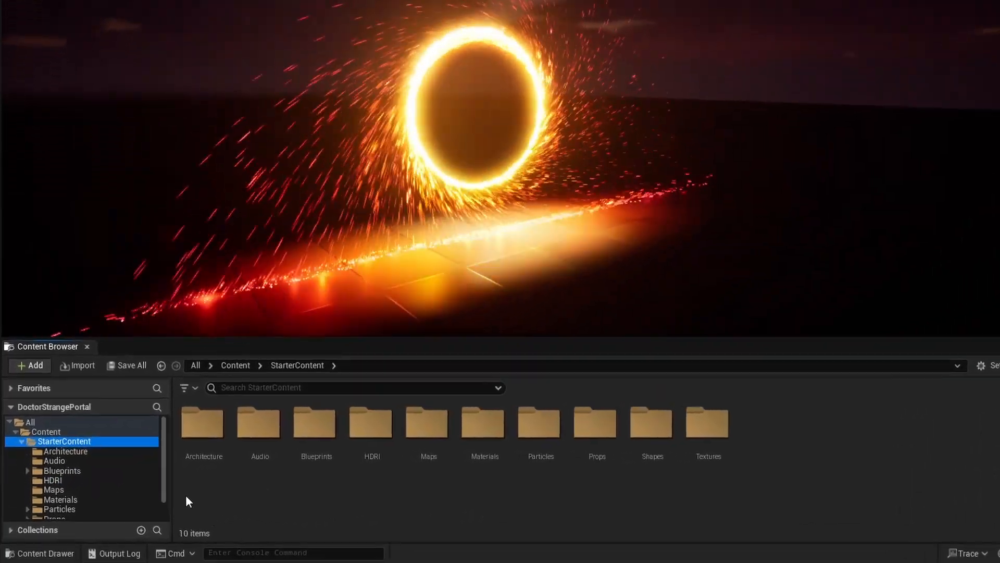
{"action": "scroll", "coordinate": [56, 507], "scroll_direction": "down", "scroll_amount": 1}
{"action": "left_click", "coordinate": [51, 502]}
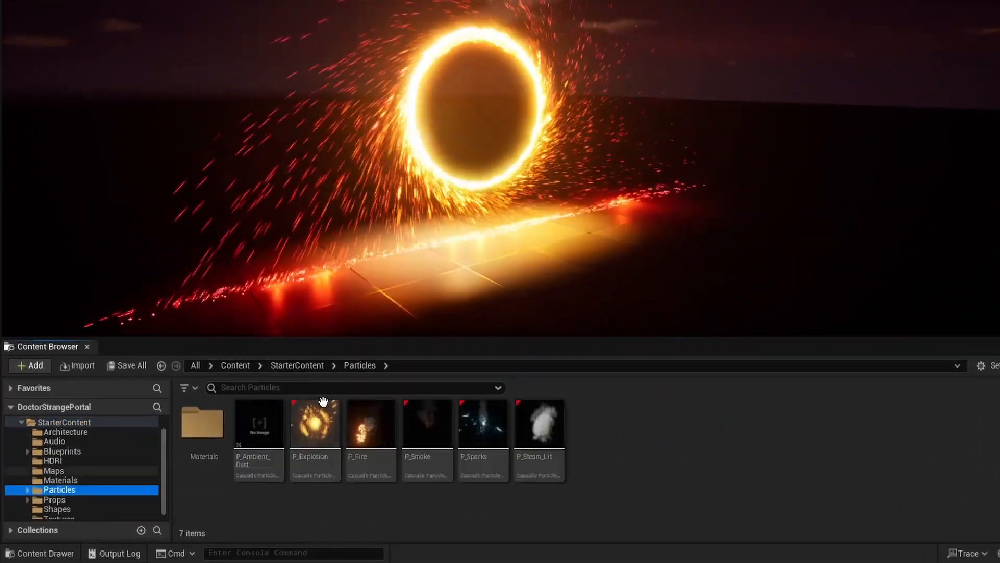
{"action": "left_click", "coordinate": [255, 387]}
{"action": "type", "text": "s"}
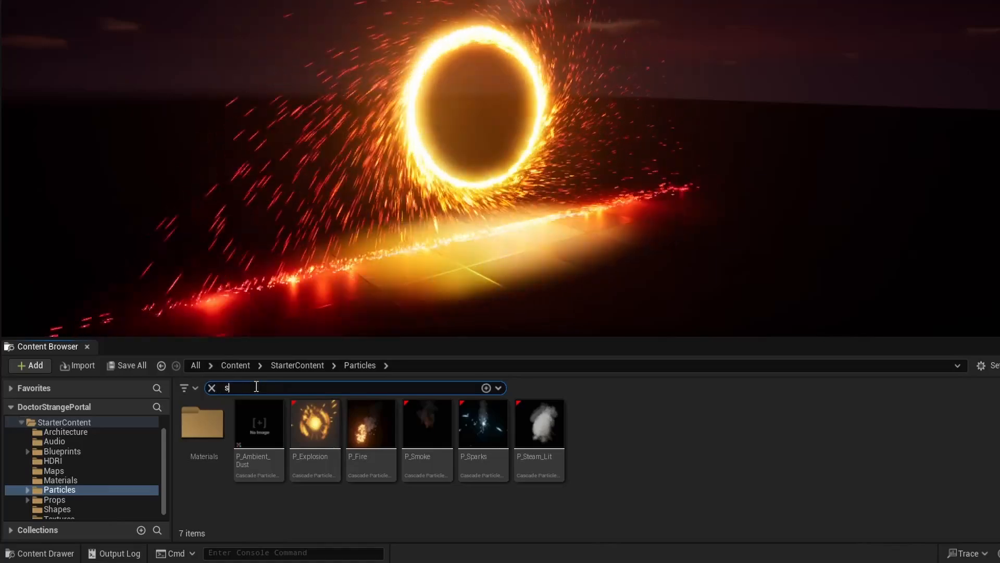
{"action": "type", "text": "moke"}
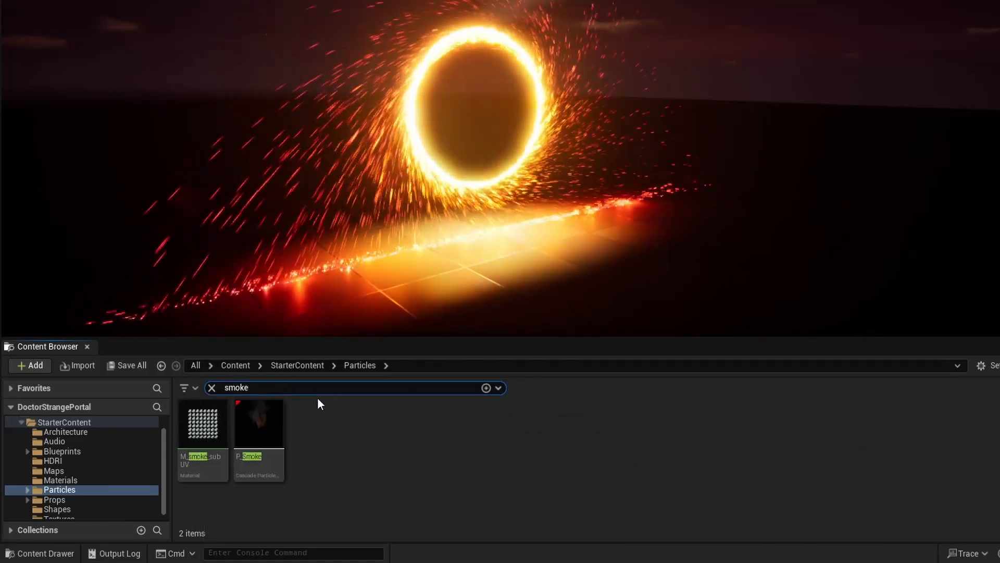
{"action": "left_click_drag", "start_coordinate": [204, 428], "coordinate": [50, 446]}
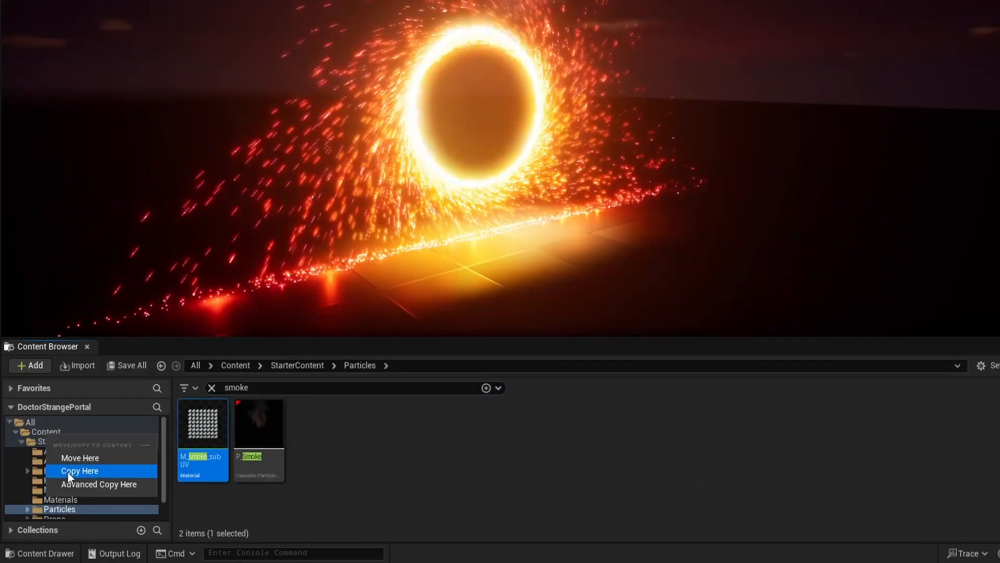
{"action": "left_click", "coordinate": [67, 471]}
Step: Copy the T_Smoke_SubUV and T_Smoke_Tiled_D textures from StarterContent's Textures folder into the Content folder
{"action": "scroll", "coordinate": [55, 509], "scroll_direction": "down", "scroll_amount": 1}
{"action": "left_click", "coordinate": [52, 512]}
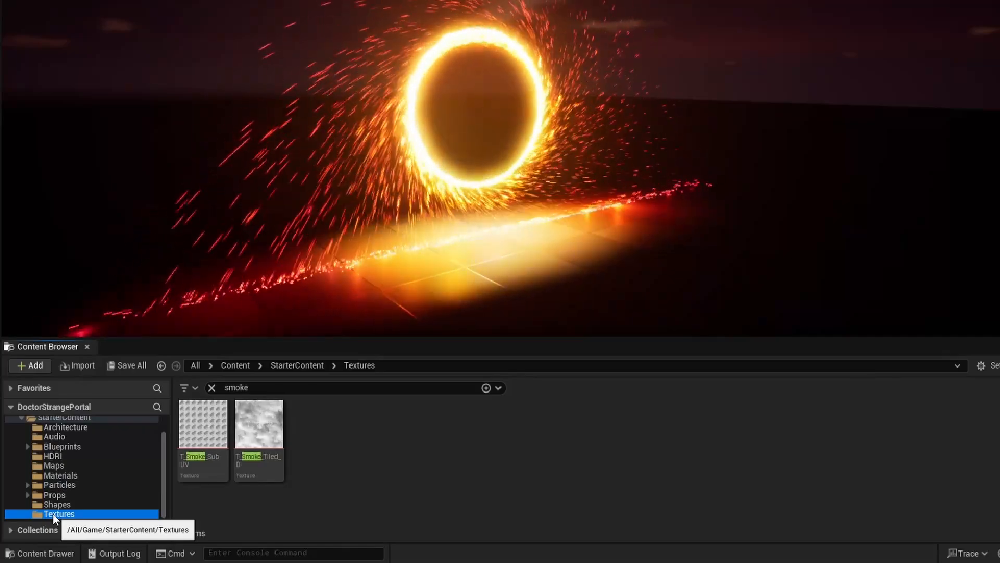
{"action": "left_click_drag", "start_coordinate": [308, 503], "coordinate": [210, 436]}
{"action": "left_click_drag", "start_coordinate": [256, 477], "coordinate": [42, 441]}
{"action": "left_click", "coordinate": [86, 473]}
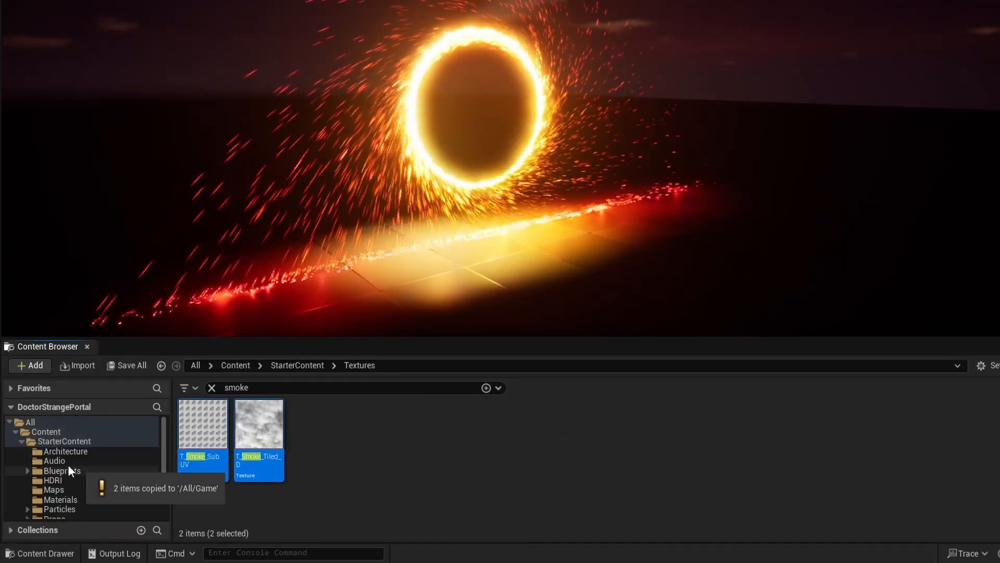
Step: Return to the Content folder, clear the asset search and check the copied smoke material and textures
{"action": "left_click", "coordinate": [22, 442]}
{"action": "left_click", "coordinate": [42, 432]}
{"action": "left_click", "coordinate": [212, 387]}
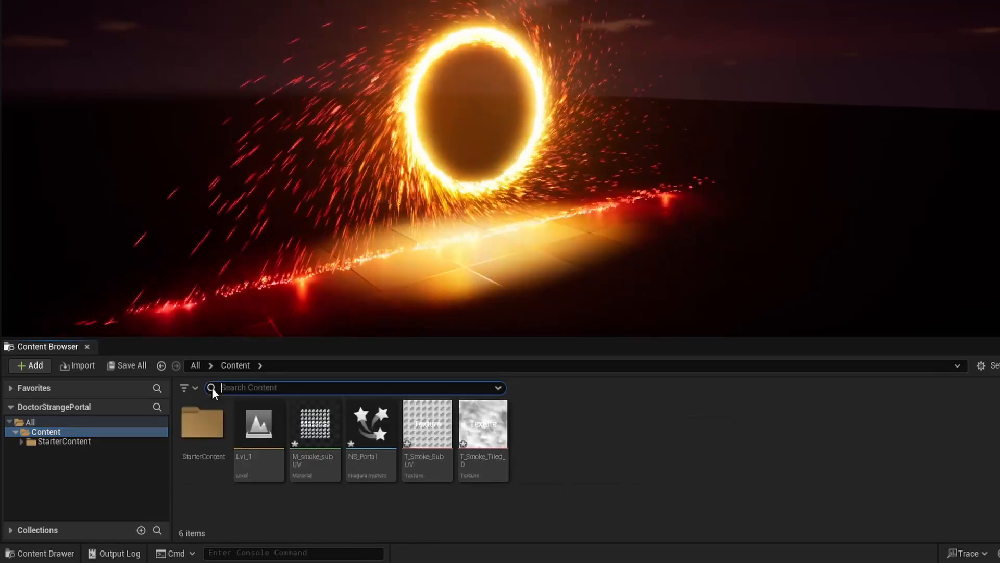
{"action": "left_click", "coordinate": [314, 428]}
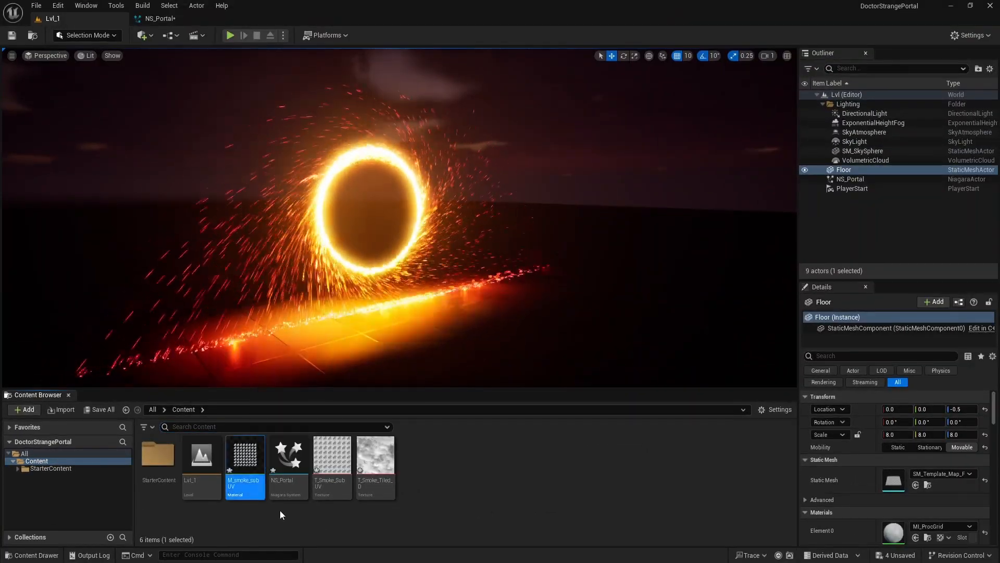
{"action": "left_click", "coordinate": [332, 458]}
{"action": "left_click", "coordinate": [360, 464]}
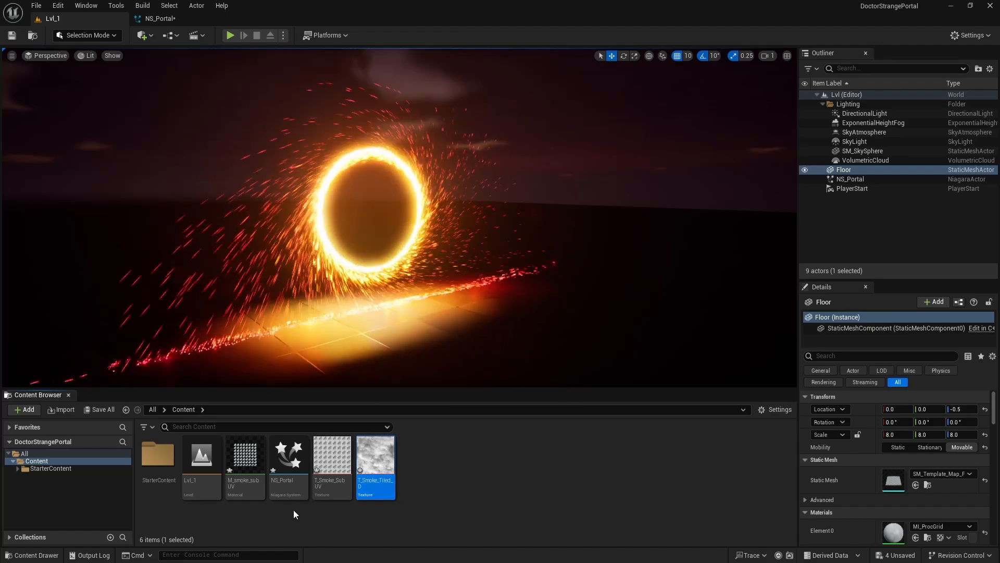
Step: Open the copied M_smoke_subUV material and assign the copied T_Smoke_Tiled_D texture to its Texture Sample node
{"action": "double_click", "coordinate": [245, 456]}
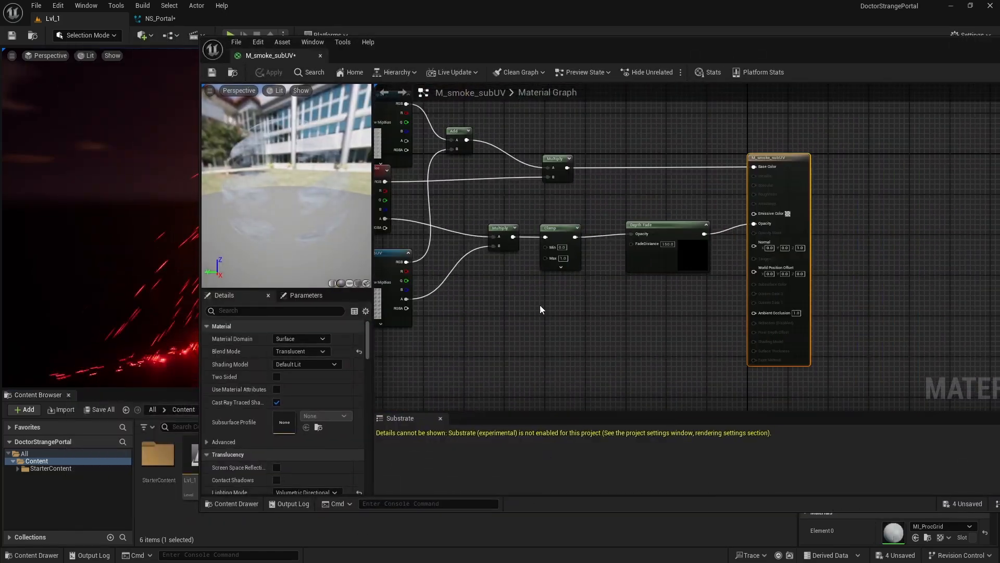
{"action": "left_click_drag", "start_coordinate": [423, 511], "coordinate": [423, 404]}
{"action": "right_click_drag", "start_coordinate": [448, 220], "coordinate": [426, 249]}
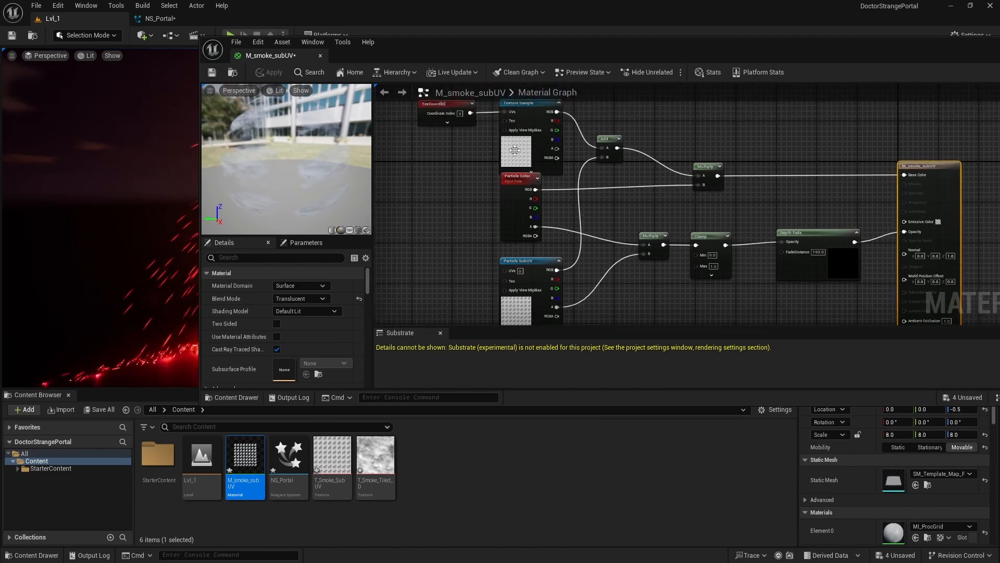
{"action": "left_click", "coordinate": [513, 148]}
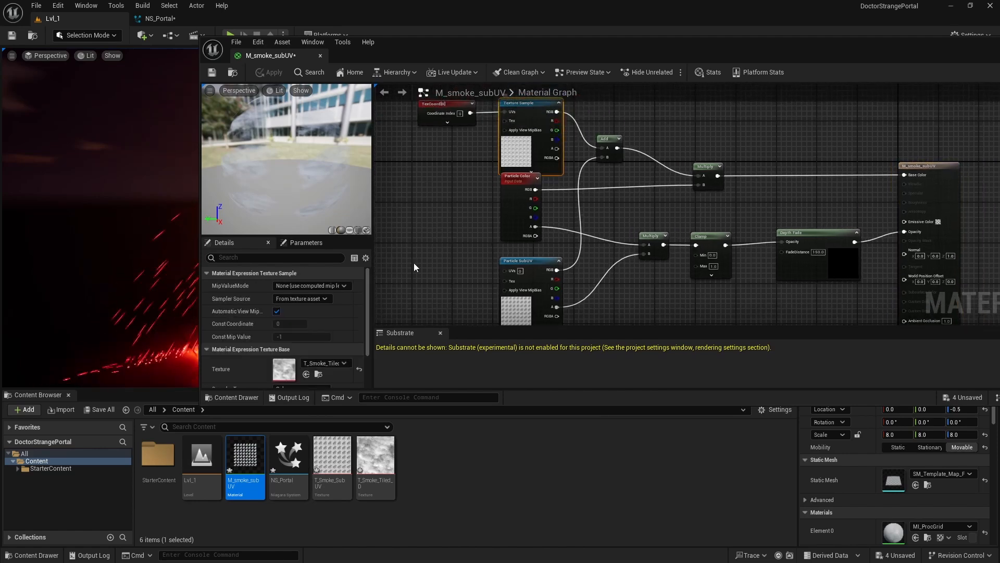
{"action": "left_click", "coordinate": [375, 456]}
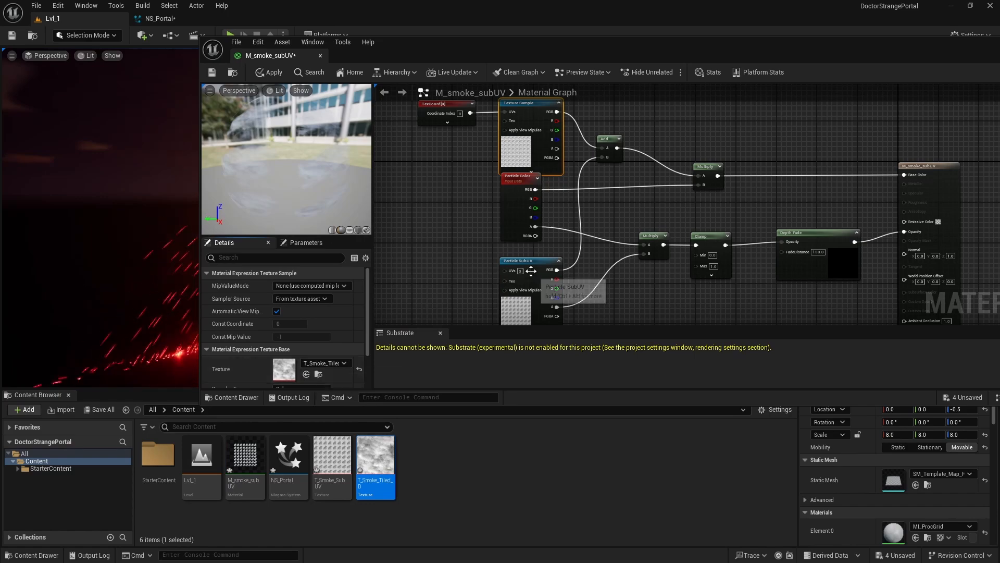
Step: Assign the copied T_Smoke_SubUV texture to the Particle SubUV node, then save and close the material
{"action": "left_click", "coordinate": [530, 270]}
{"action": "scroll", "coordinate": [313, 323], "scroll_direction": "down", "scroll_amount": 1}
{"action": "left_click", "coordinate": [318, 355]}
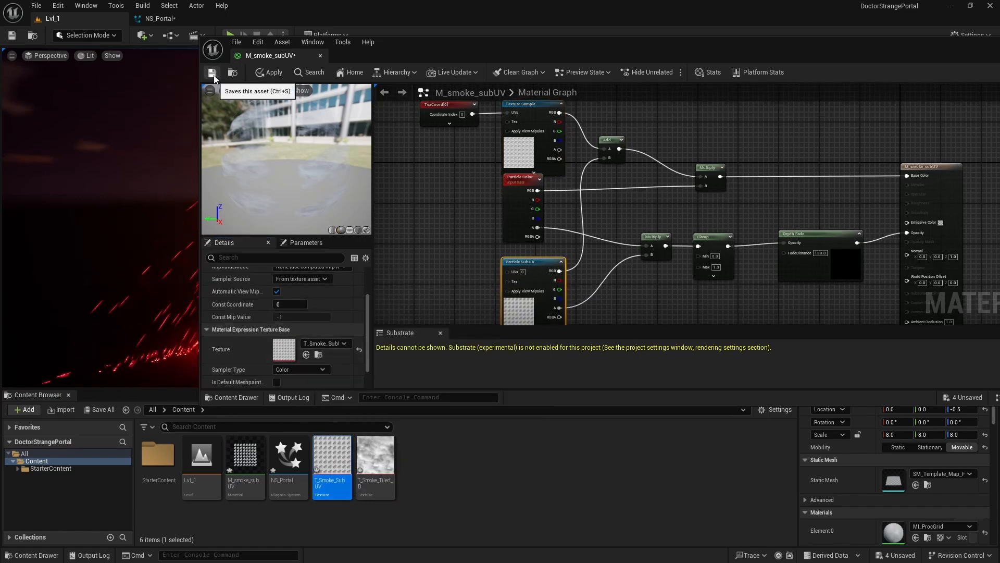
{"action": "left_click", "coordinate": [213, 76]}
{"action": "left_click_drag", "start_coordinate": [752, 46], "coordinate": [588, 68]}
{"action": "left_click", "coordinate": [899, 61]}
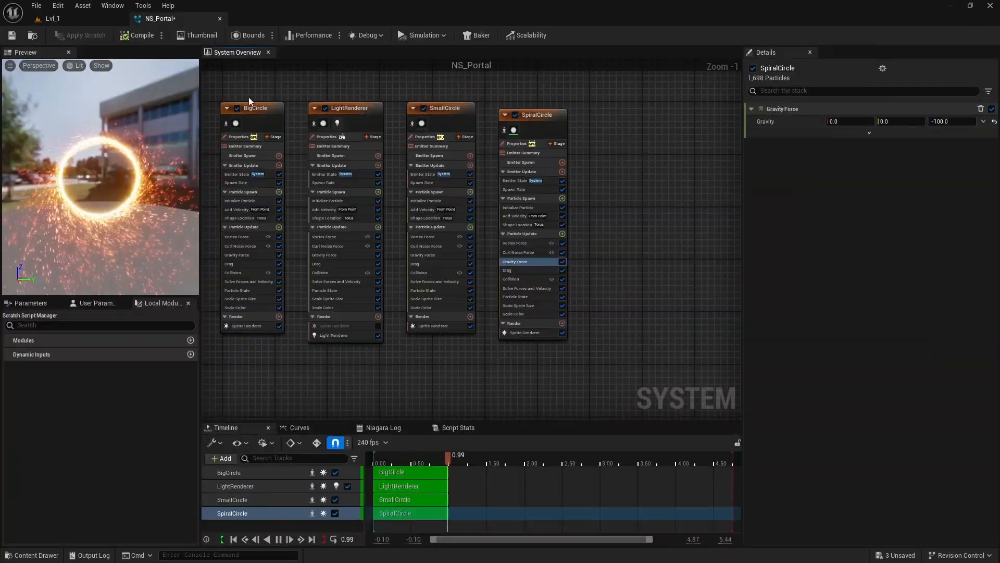
Step: Duplicate the BigCircle emitter in NS_Portal and place the copy beside SpiralCircle
{"action": "left_click", "coordinate": [255, 108]}
{"action": "key", "text": "ctrl+d"}
{"action": "left_click_drag", "start_coordinate": [302, 112], "coordinate": [645, 318]}
{"action": "right_click_drag", "start_coordinate": [626, 302], "coordinate": [481, 152]}
Step: Set the spawn rate of the duplicated BigCircle001 emitter to 500
{"action": "left_click", "coordinate": [475, 241]}
{"action": "left_click", "coordinate": [836, 122]}
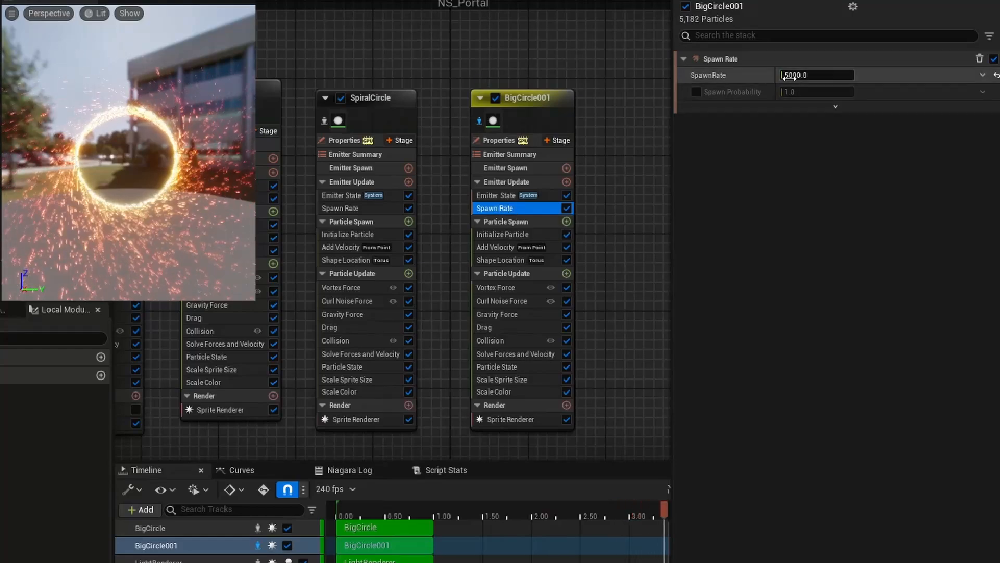
{"action": "type", "text": "500"}
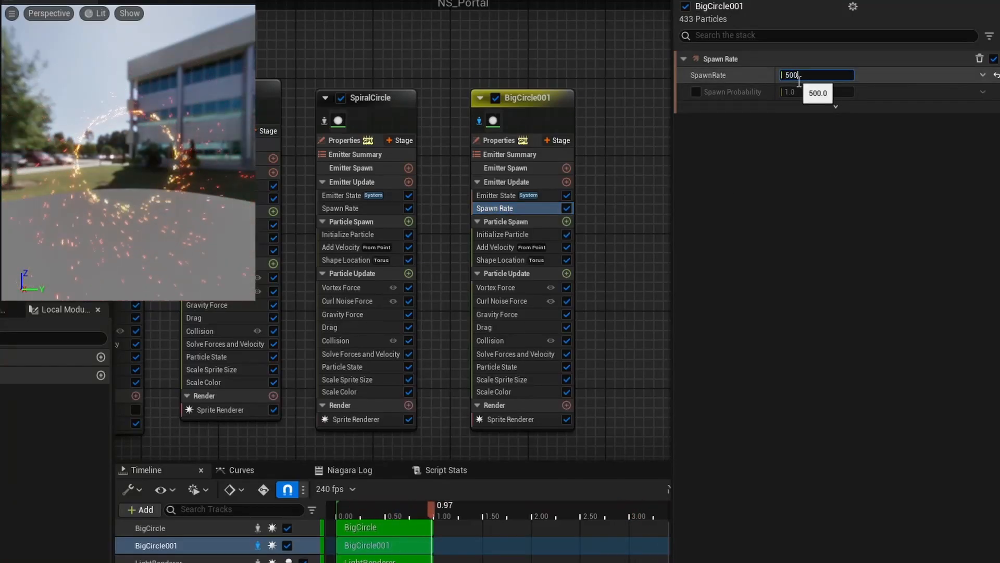
{"action": "key", "text": "Return"}
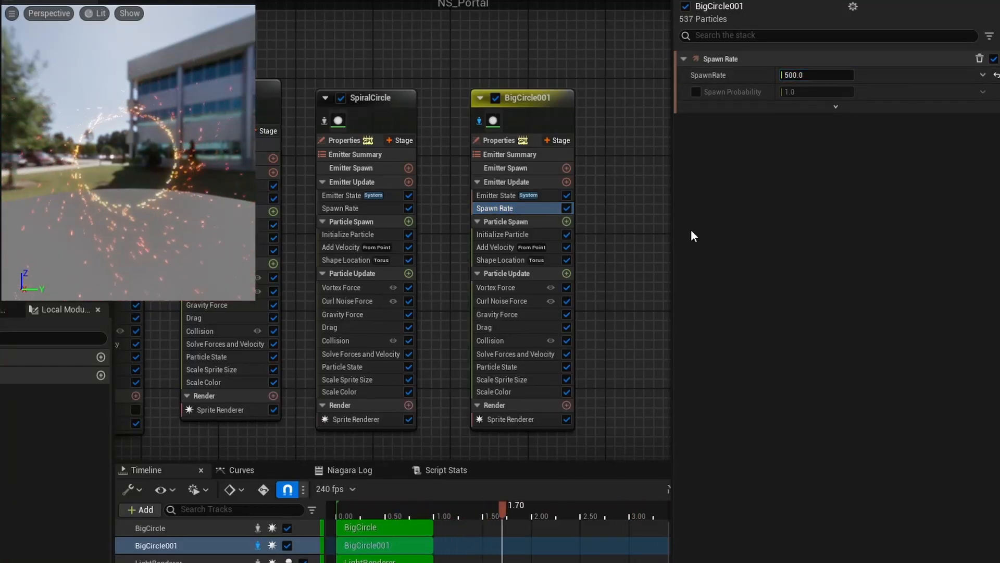
Step: In BigCircle001's Initialize Particle module, set the lifetime range to 2.0–3.0 and reset the color to its default
{"action": "left_click", "coordinate": [552, 235]}
{"action": "left_click", "coordinate": [823, 122]}
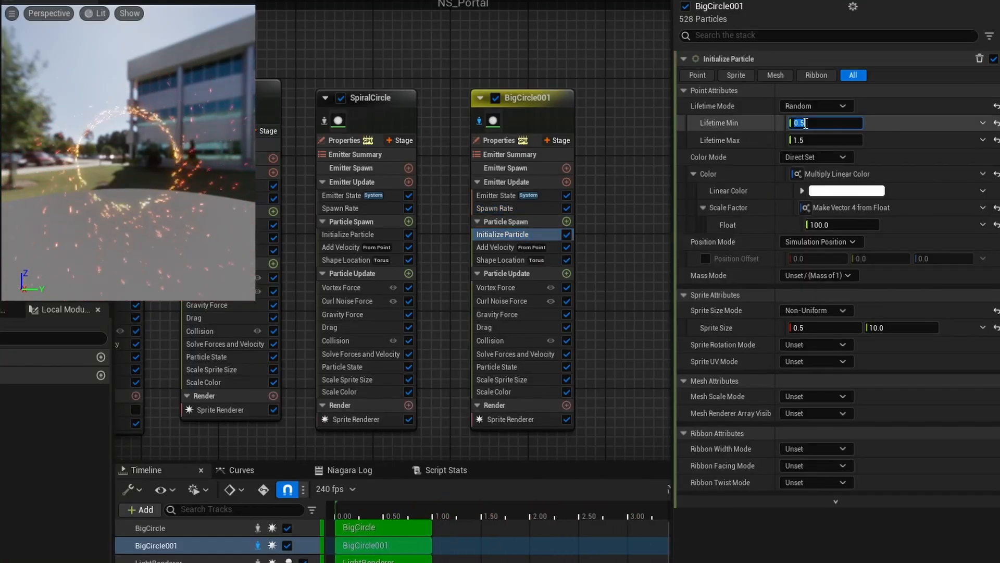
{"action": "type", "text": "2"}
{"action": "key", "text": "Return"}
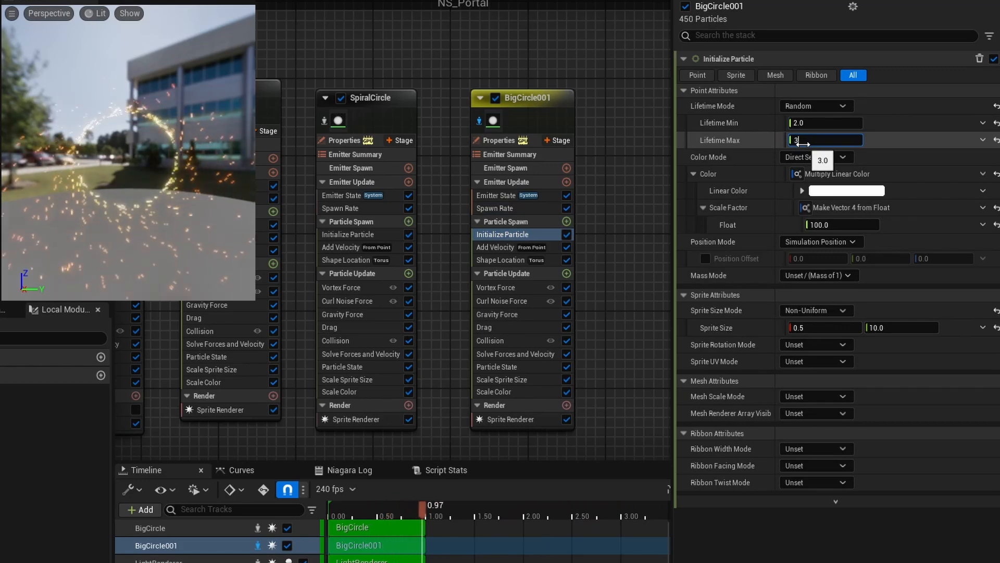
{"action": "left_click", "coordinate": [909, 174]}
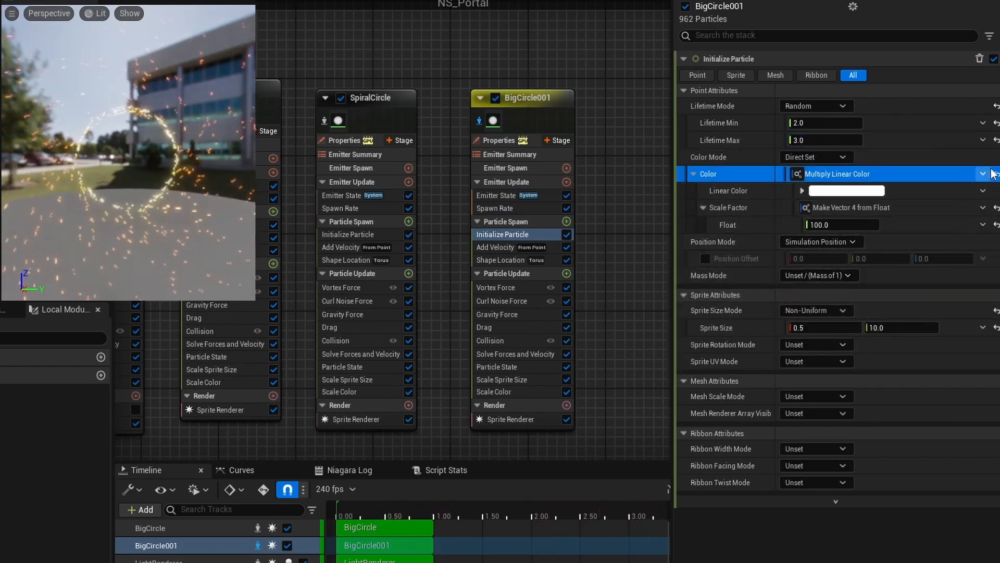
{"action": "left_click", "coordinate": [996, 175]}
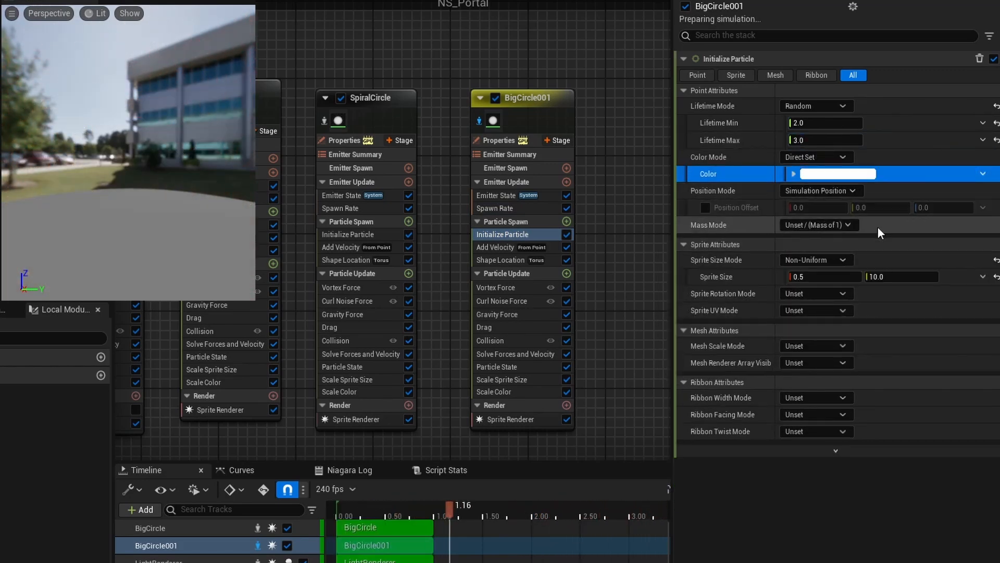
Step: Switch BigCircle001's sprite size mode to Random Uniform, with a minimum of 40 and a maximum of 70
{"action": "left_click", "coordinate": [812, 277]}
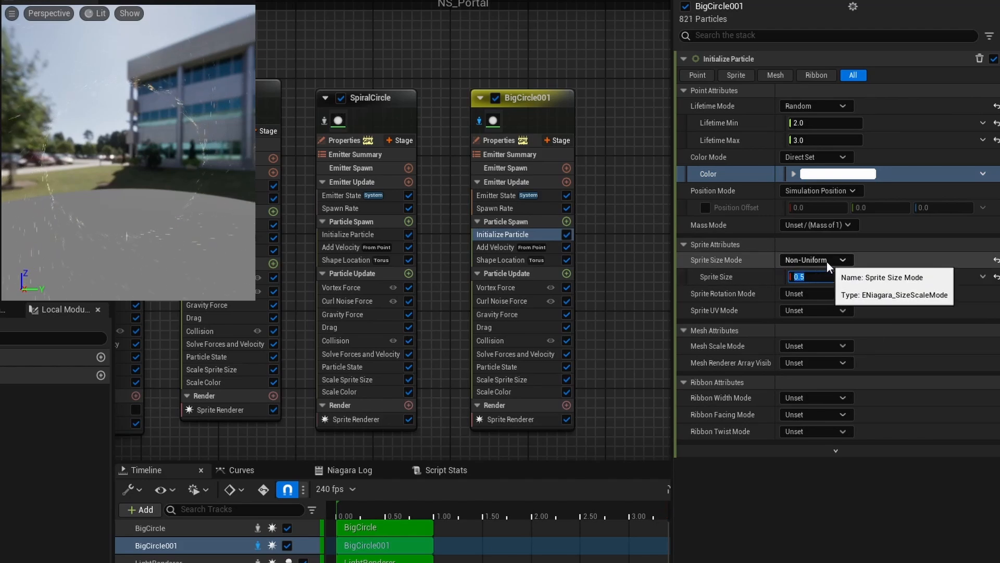
{"action": "left_click", "coordinate": [826, 261]}
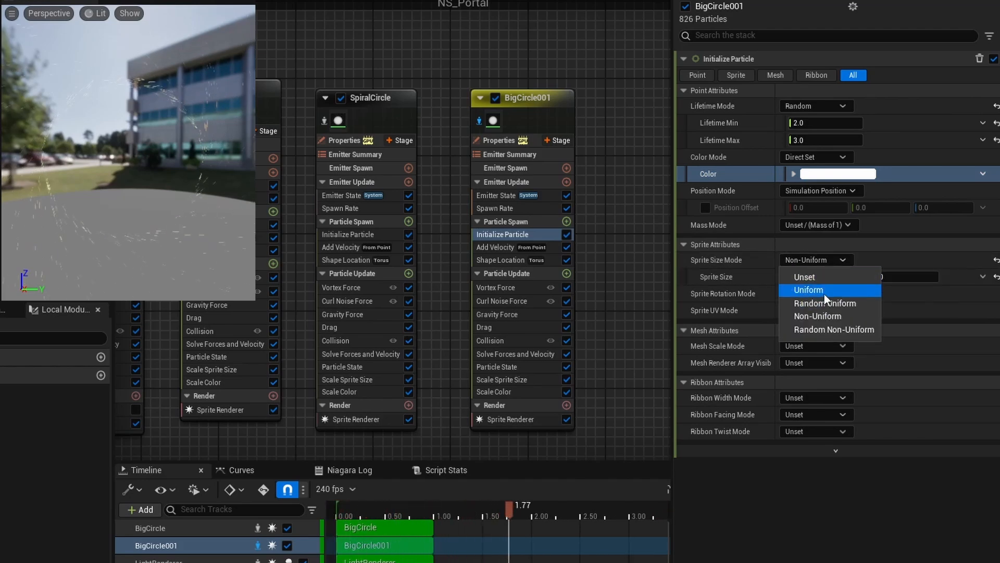
{"action": "left_click", "coordinate": [824, 306]}
{"action": "left_click", "coordinate": [812, 277]}
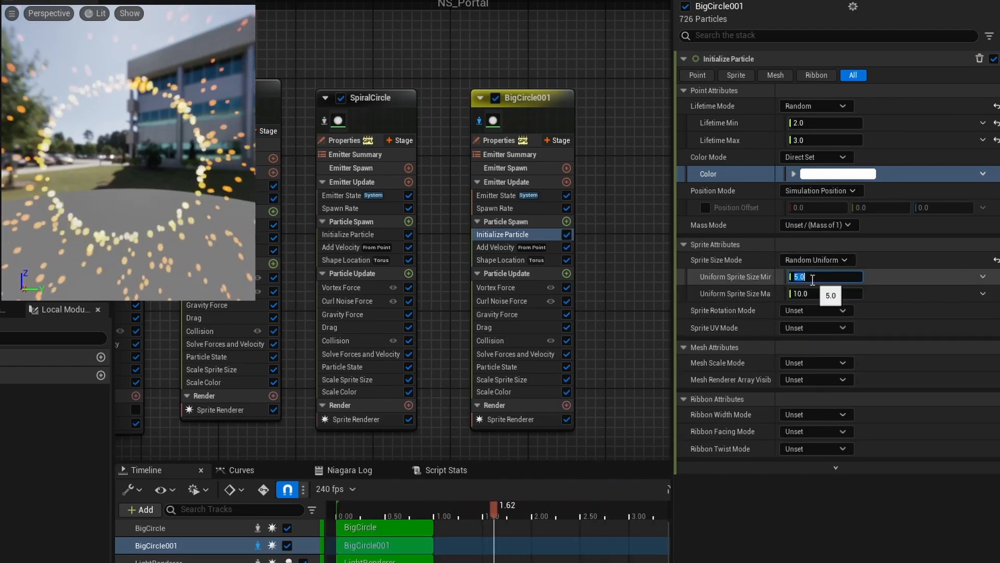
{"action": "type", "text": "40"}
{"action": "key", "text": "Return"}
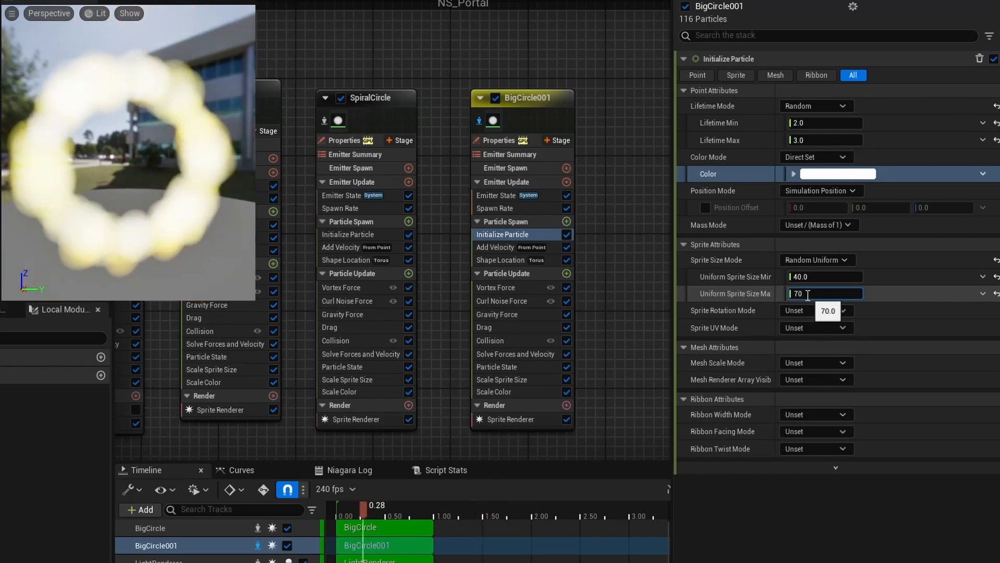
Step: Reset the scale factor and mode of BigCircle001's Scale Sprite Size module to their defaults and disable the module
{"action": "left_click", "coordinate": [507, 335]}
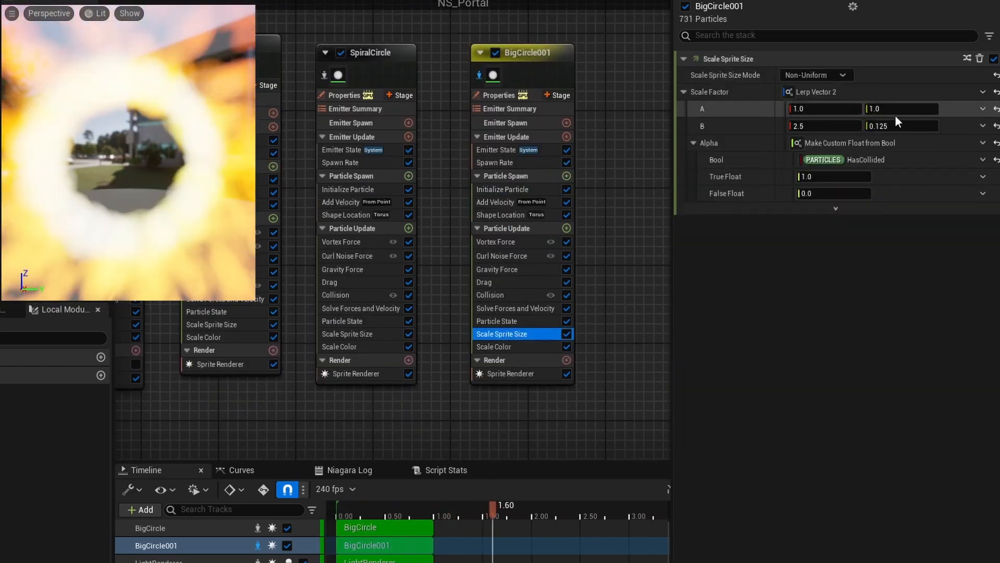
{"action": "left_click", "coordinate": [996, 92]}
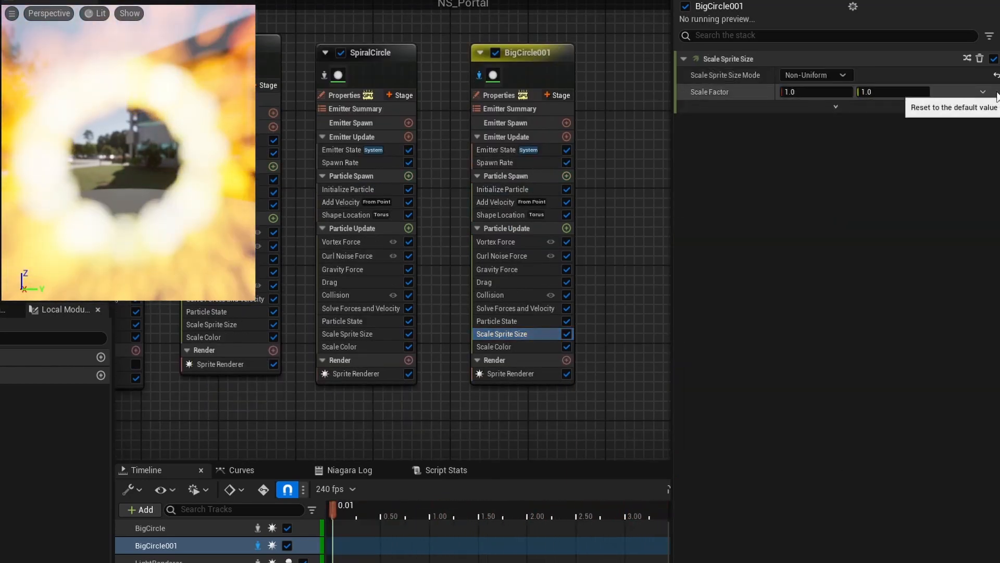
{"action": "left_click", "coordinate": [996, 75]}
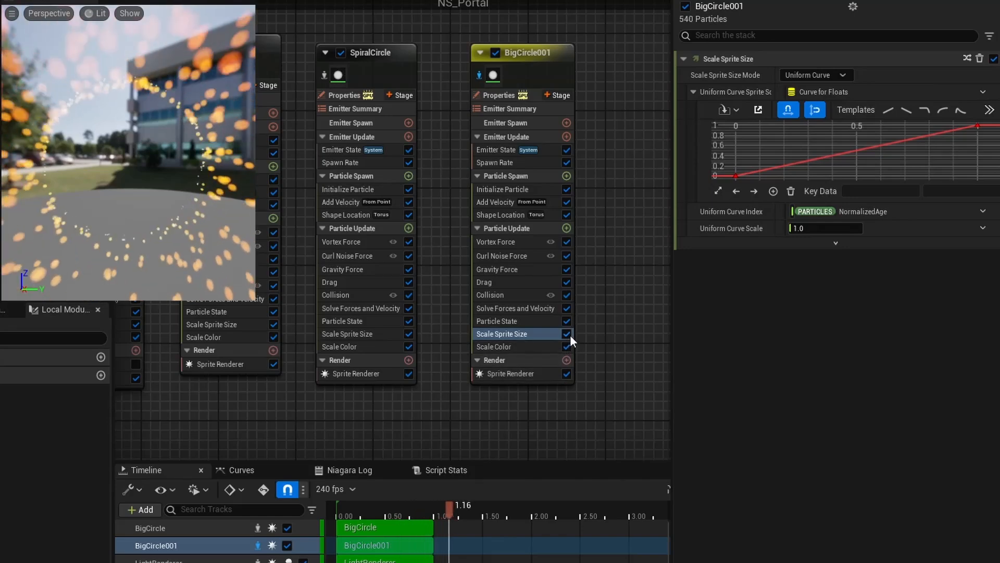
{"action": "left_click", "coordinate": [568, 334]}
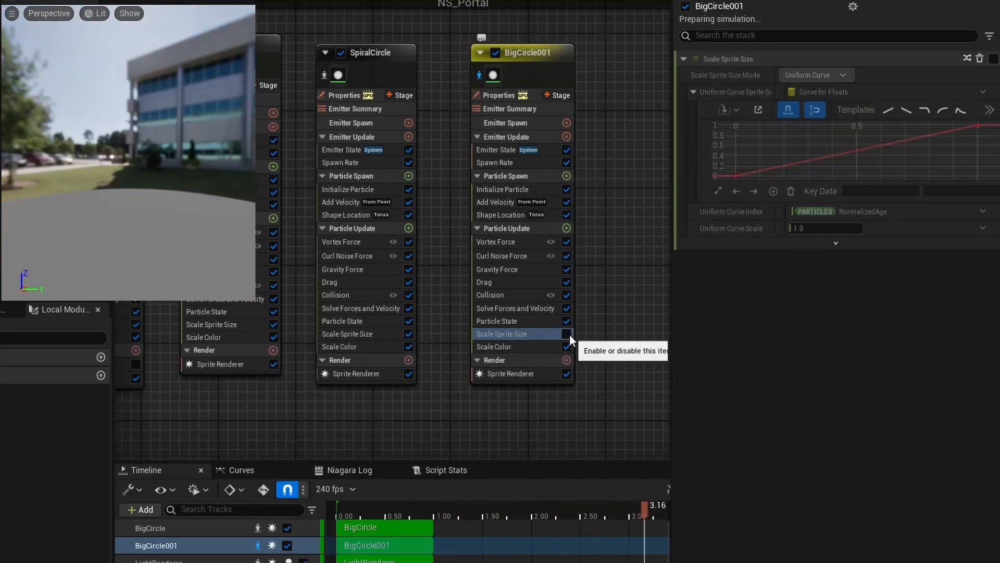
Step: In BigCircle001's Scale Color module, reset and turn off Scale RGB, then expand the Scale Alpha curve
{"action": "left_click", "coordinate": [519, 346]}
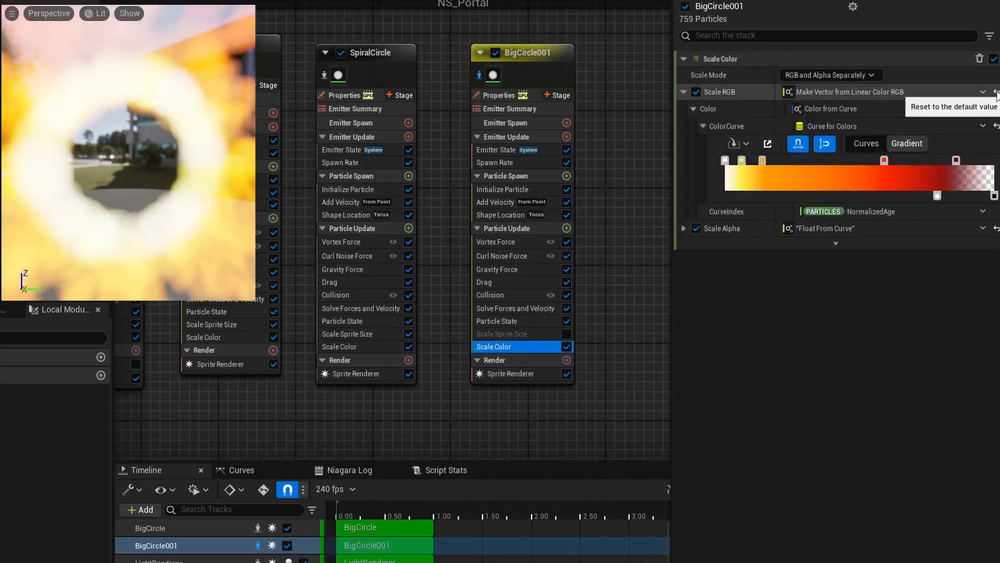
{"action": "left_click", "coordinate": [996, 92]}
{"action": "left_click", "coordinate": [697, 91]}
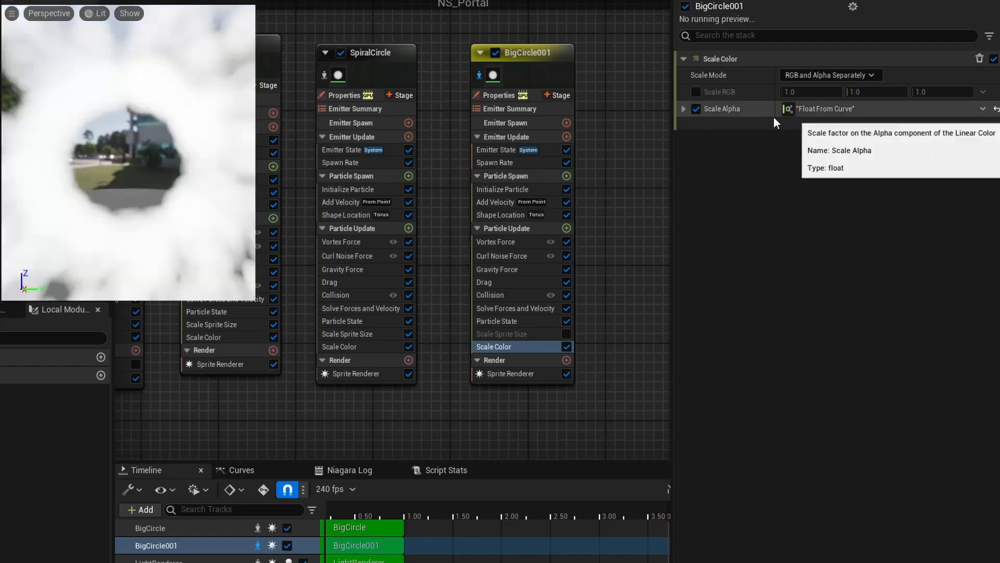
{"action": "left_click", "coordinate": [683, 109]}
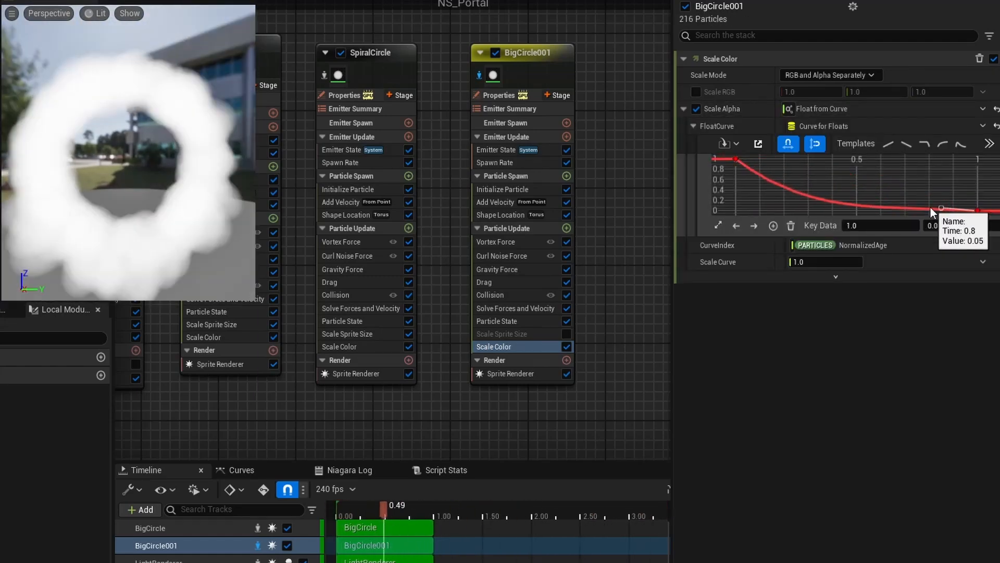
Step: Disable BigCircle001's Gravity Force and Collision modules, and set Curl Noise Force to strength 25 and frequency 10
{"action": "left_click", "coordinate": [566, 270]}
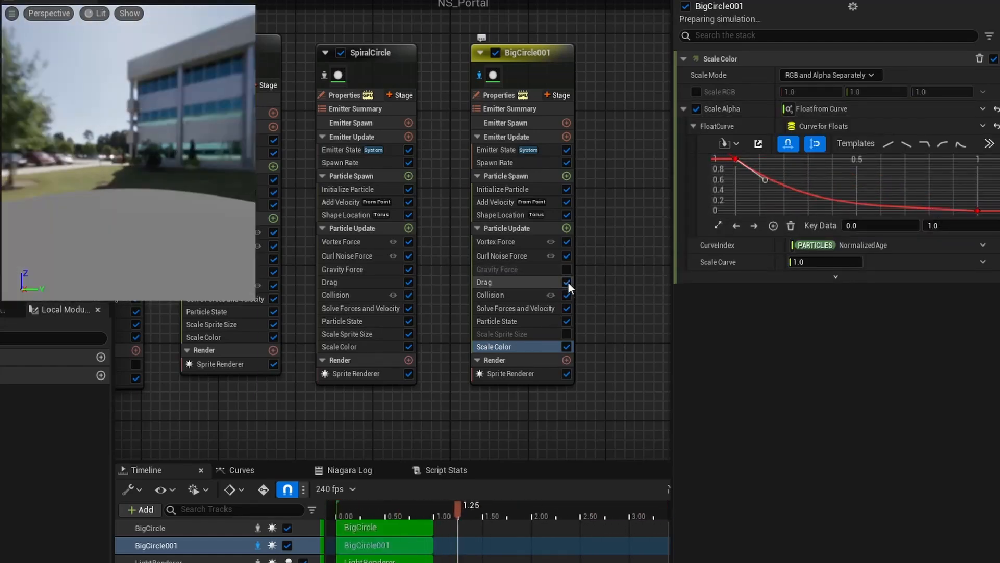
{"action": "left_click", "coordinate": [502, 285]}
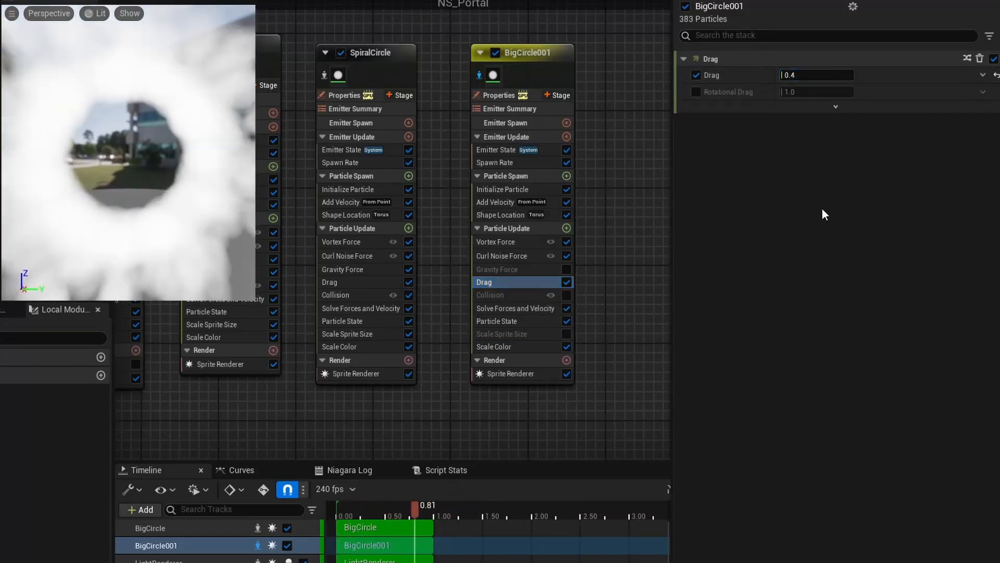
{"action": "left_click", "coordinate": [521, 255]}
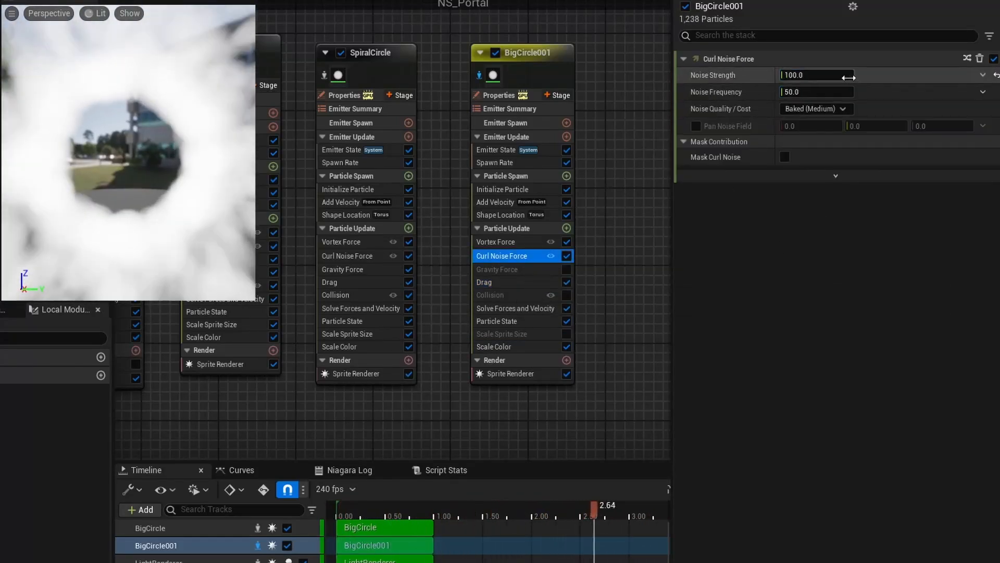
{"action": "left_click", "coordinate": [806, 76]}
{"action": "type", "text": "25"}
{"action": "left_click", "coordinate": [806, 91]}
{"action": "type", "text": "10"}
Step: Set BigCircle001's Vortex Force amount to 50 for A and 10 for B
{"action": "left_click", "coordinate": [511, 244]}
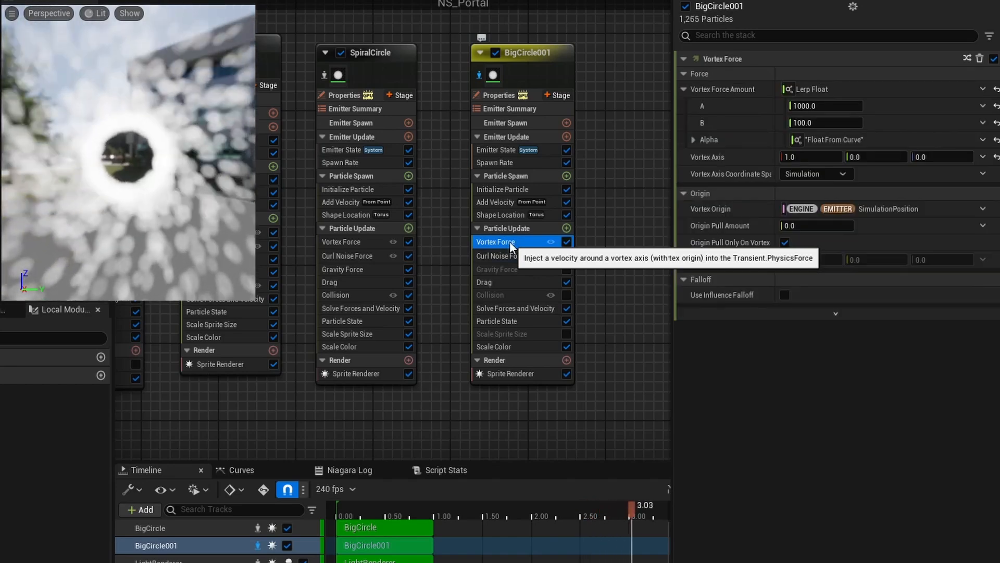
{"action": "left_click", "coordinate": [812, 106]}
{"action": "type", "text": "50"}
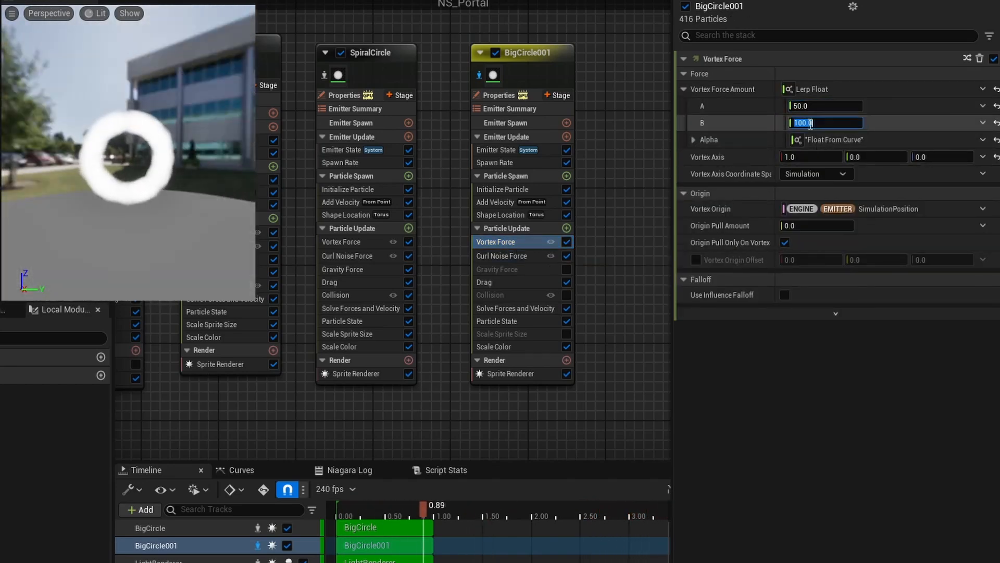
{"action": "type", "text": "10"}
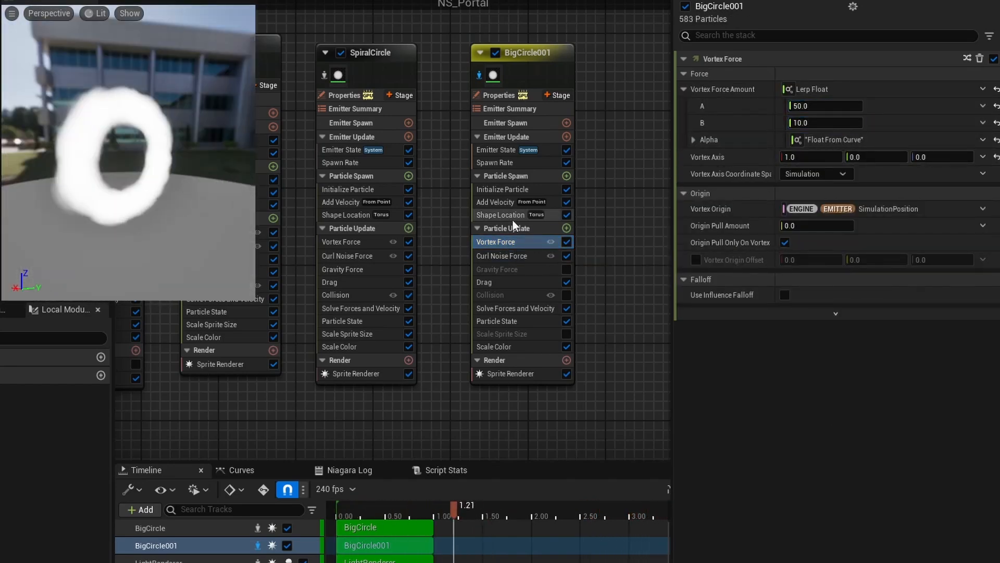
Step: In BigCircle001's Shape Location module, set the torus handle radius to 5 and raise U Distribution to about 0.455
{"action": "left_click", "coordinate": [512, 220]}
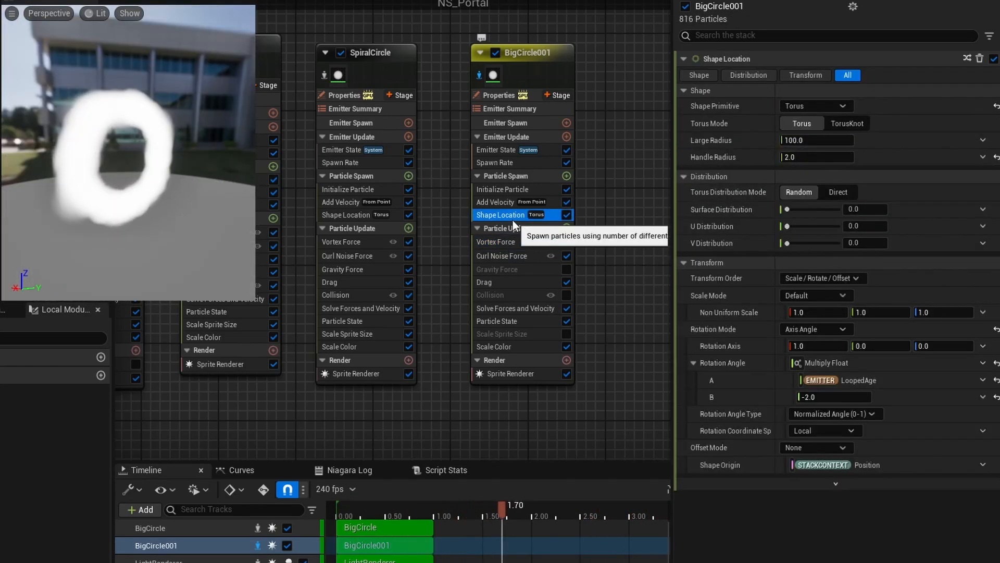
{"action": "left_click", "coordinate": [816, 157]}
{"action": "type", "text": "5"}
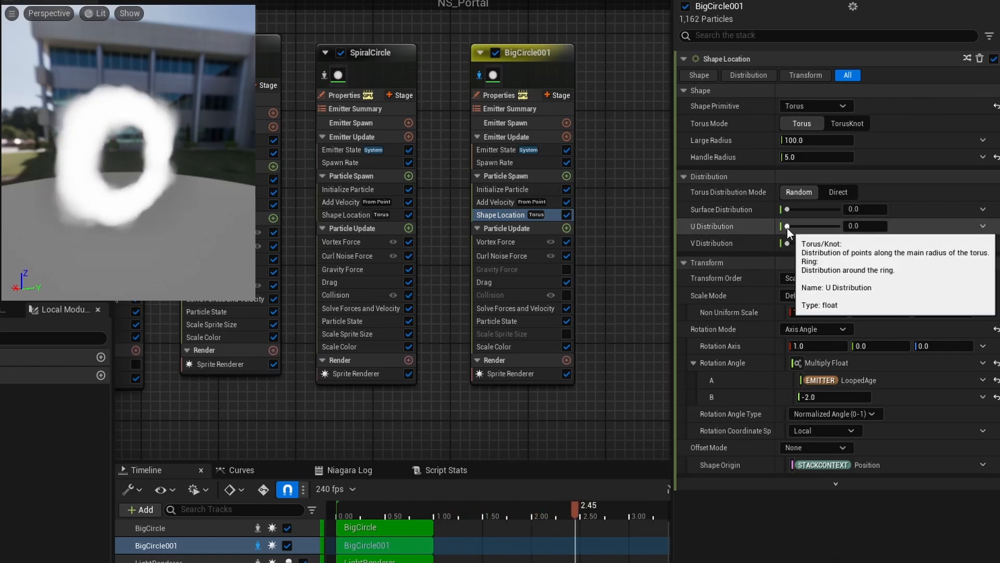
{"action": "left_click_drag", "start_coordinate": [828, 226], "coordinate": [807, 227]}
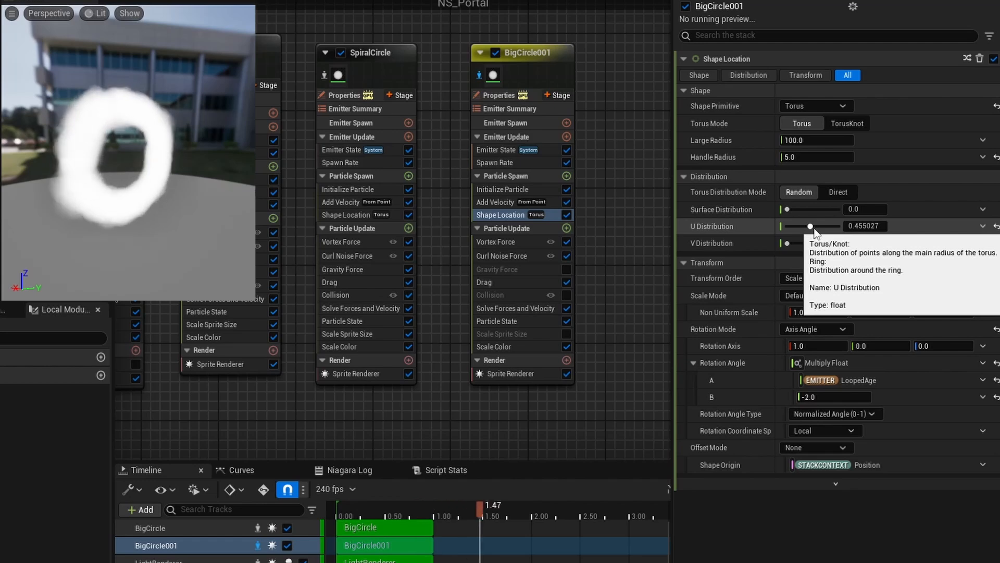
Step: Set the alignment of BigCircle001's Sprite Renderer to Unaligned
{"action": "left_click", "coordinate": [517, 373]}
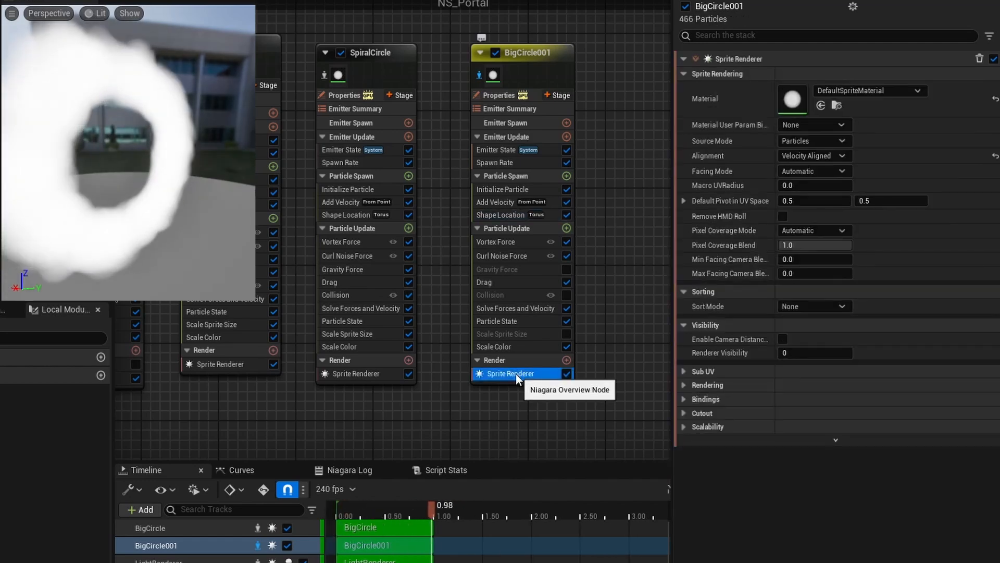
{"action": "right_click_drag", "start_coordinate": [448, 398], "coordinate": [509, 376]}
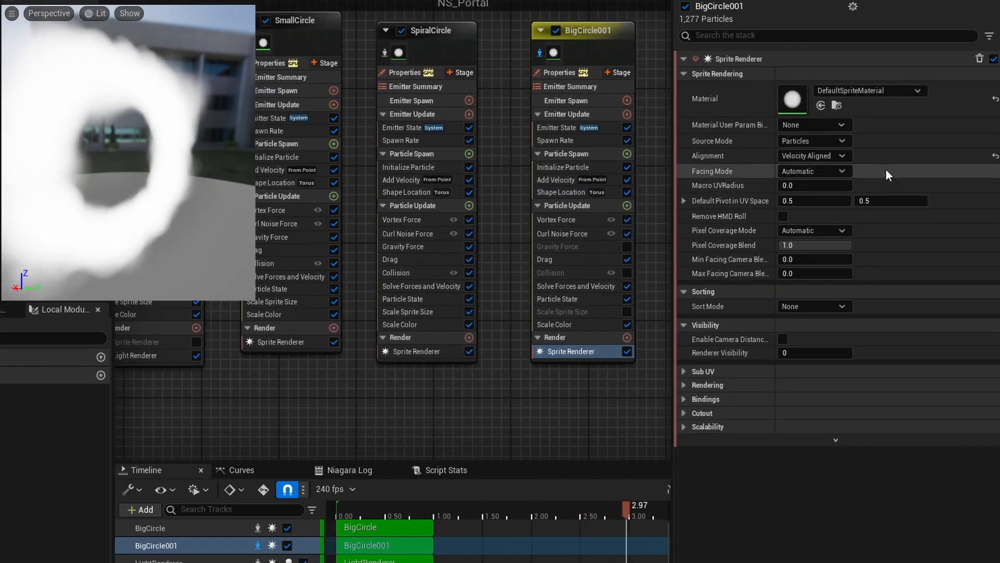
{"action": "left_click", "coordinate": [838, 157]}
{"action": "left_click", "coordinate": [822, 168]}
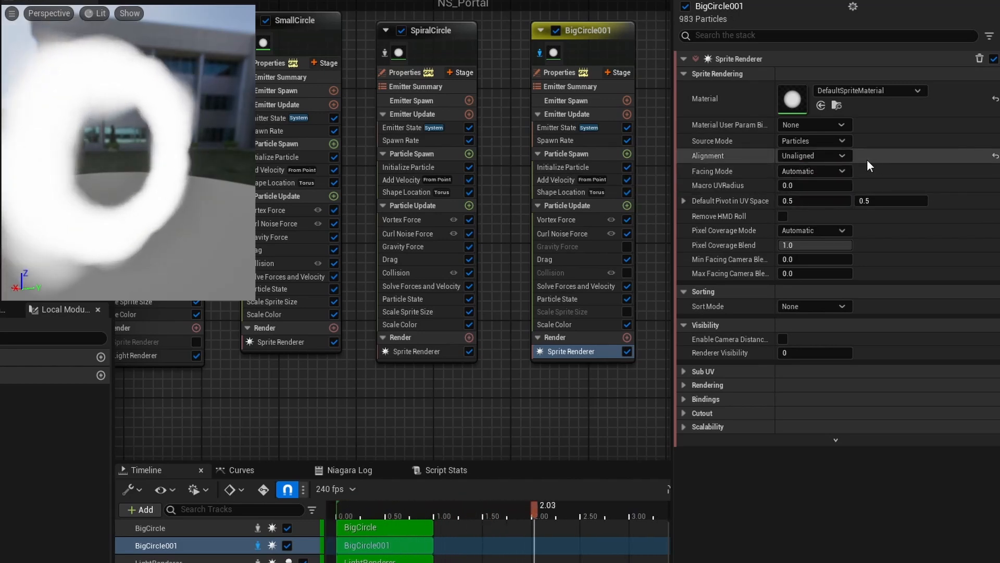
{"action": "left_click", "coordinate": [849, 157]}
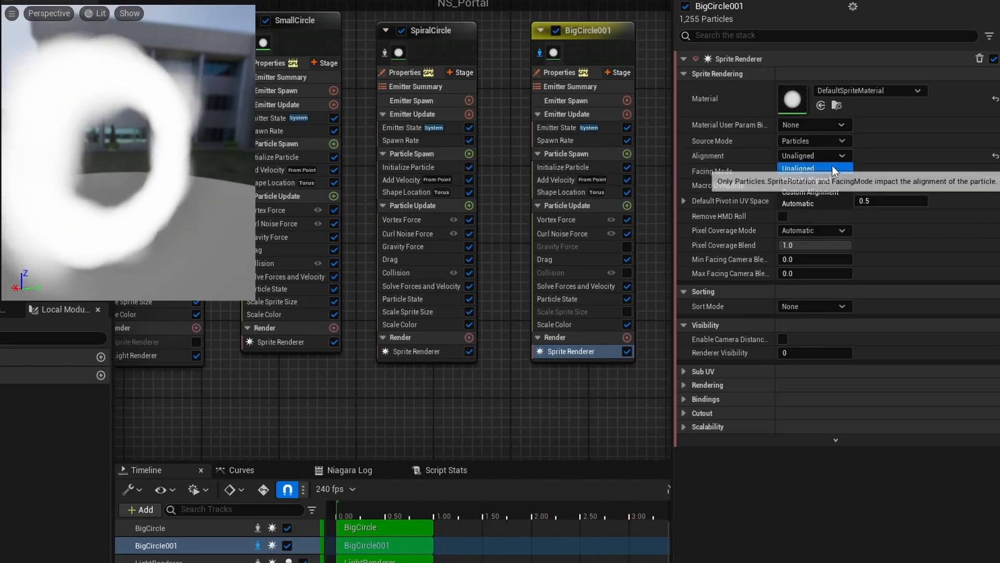
{"action": "left_click", "coordinate": [832, 166]}
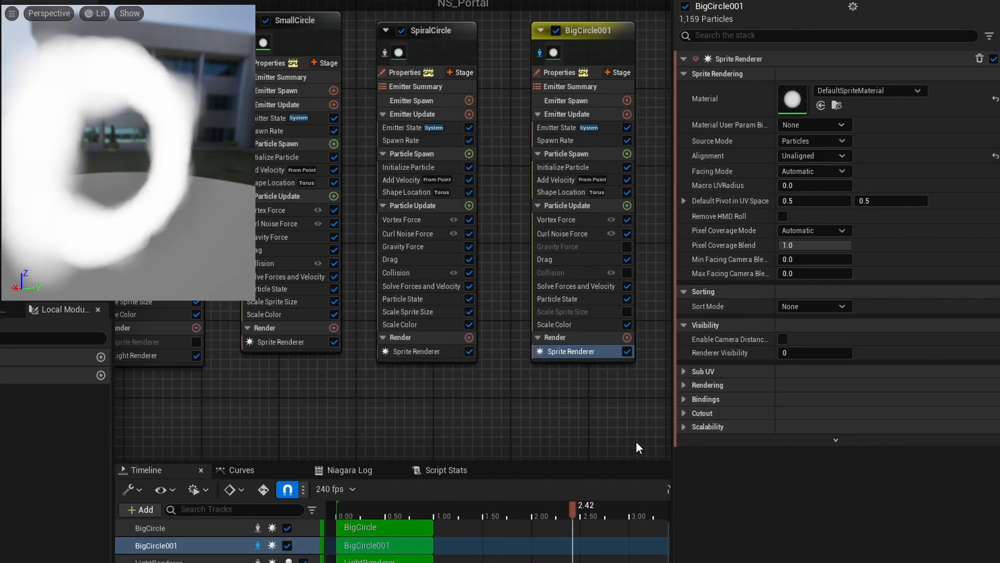
Step: Assign the M_smoke_subUV material to BigCircle001's Sprite Renderer
{"action": "key", "text": "ctrl+space"}
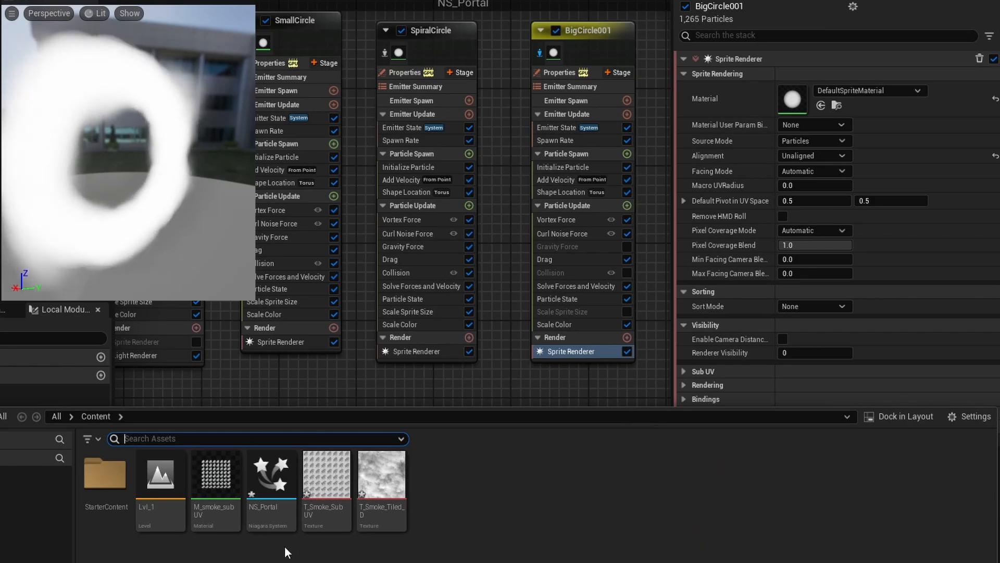
{"action": "left_click", "coordinate": [216, 484]}
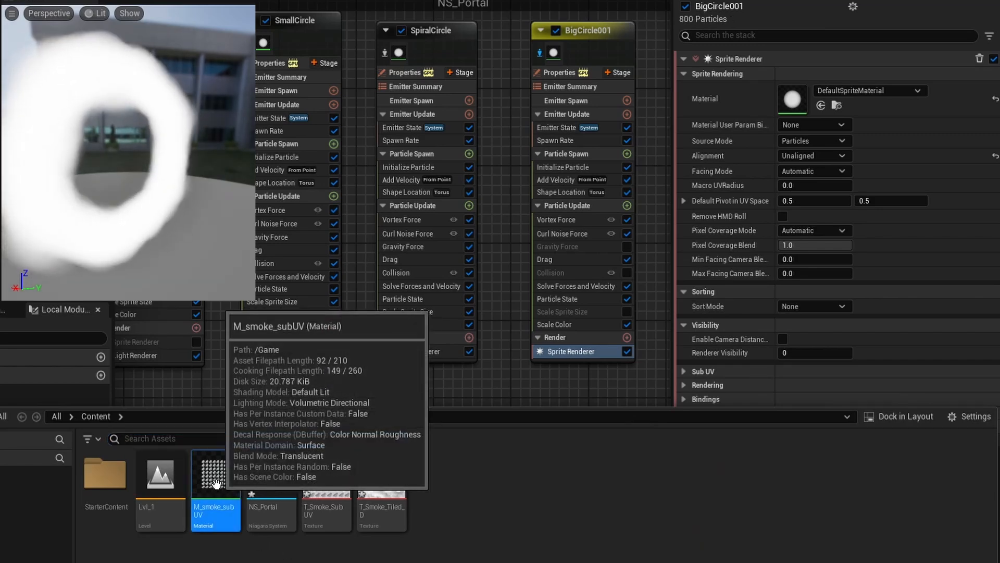
{"action": "left_click", "coordinate": [820, 105]}
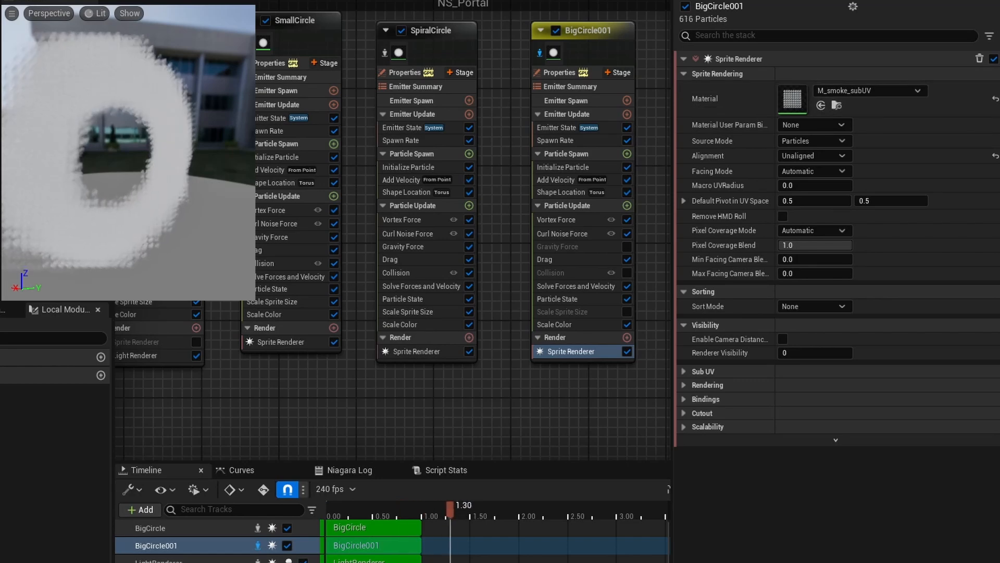
Step: Examine the smoke ring up close in the preview and in Lvl_1, and open the T_Smoke_SubUV texture to check its sub-image grid
{"action": "scroll", "coordinate": [161, 258], "scroll_direction": "up", "scroll_amount": 2}
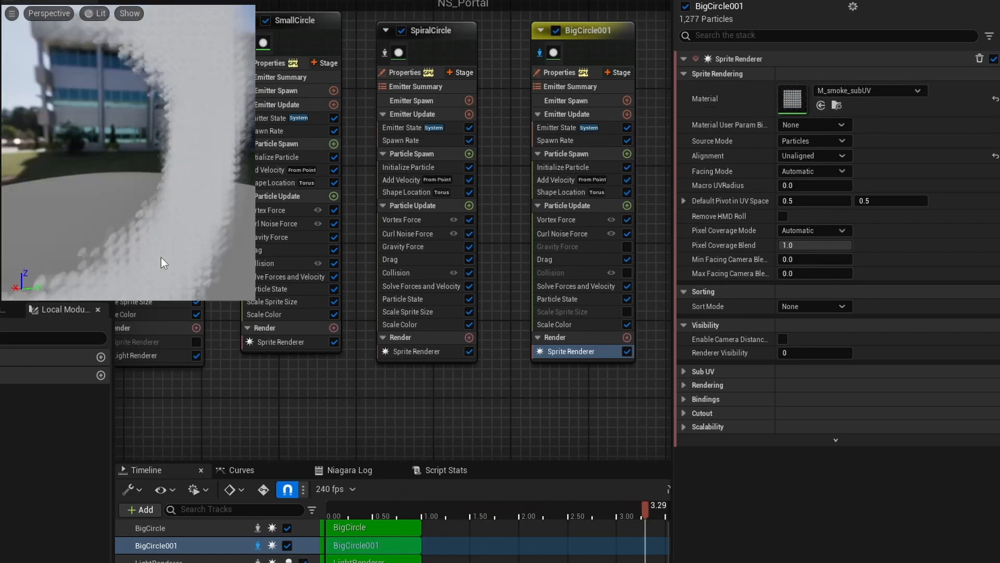
{"action": "scroll", "coordinate": [169, 245], "scroll_direction": "down", "scroll_amount": 3}
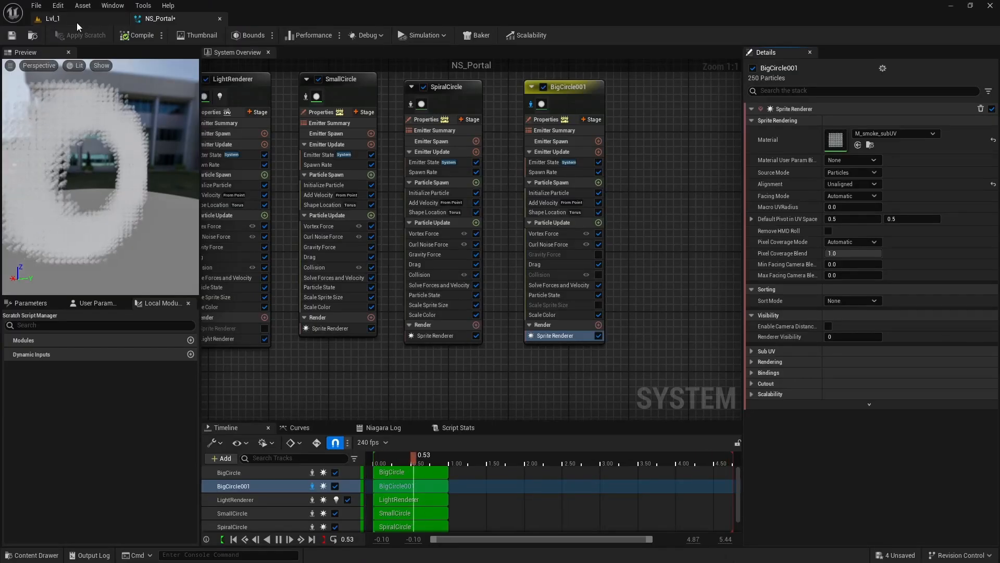
{"action": "left_click", "coordinate": [76, 20]}
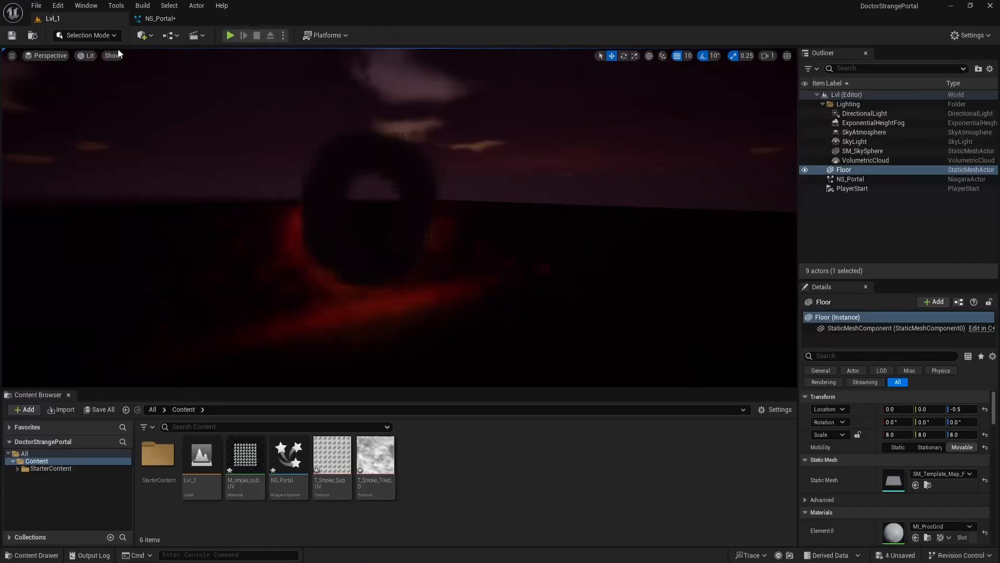
{"action": "double_click", "coordinate": [324, 454]}
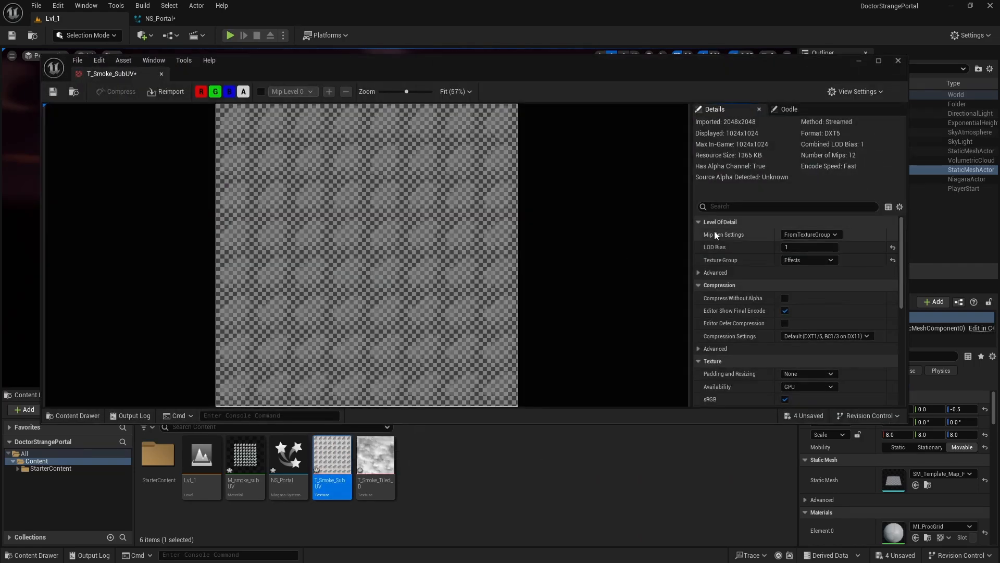
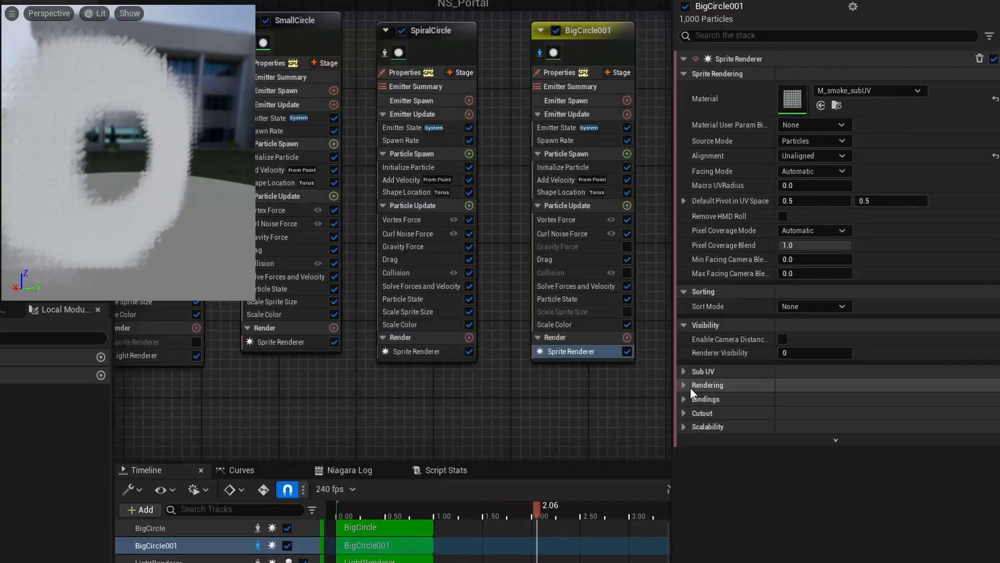
Step: Enable Sub UV blending in BigCircle001's Sprite Renderer and set the Sub Image Size to 8 by 8
{"action": "left_click", "coordinate": [683, 370]}
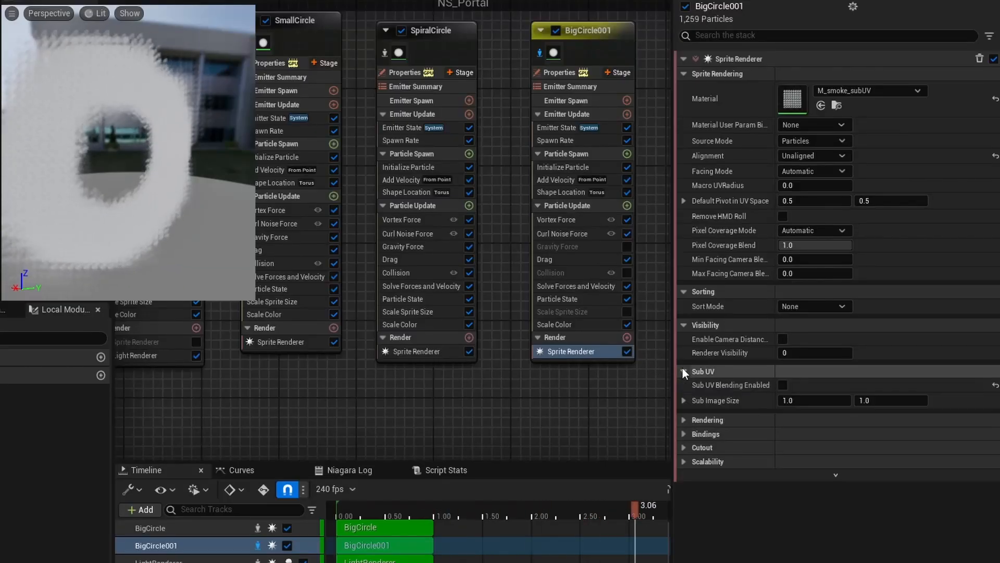
{"action": "left_click", "coordinate": [783, 384]}
{"action": "left_click", "coordinate": [791, 400]}
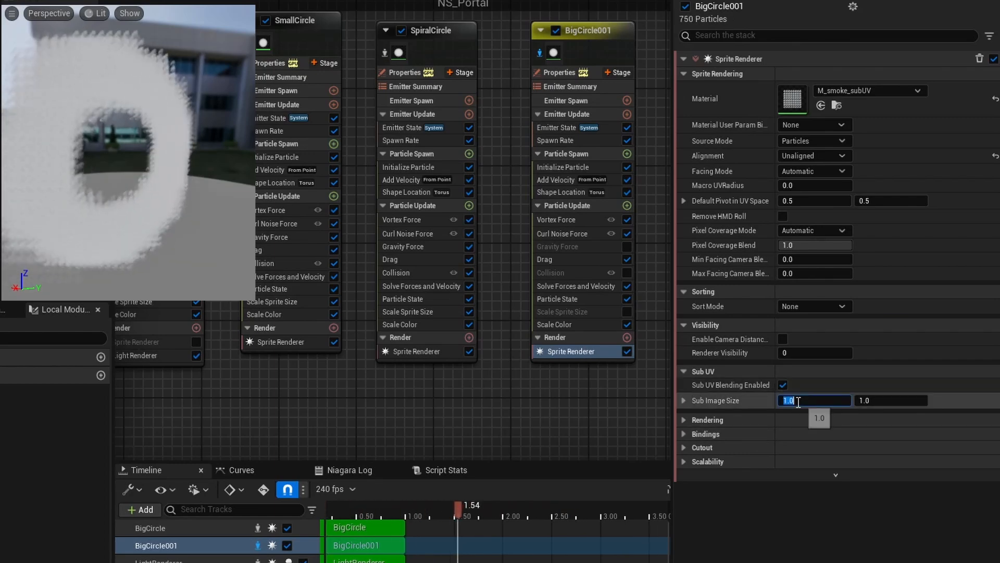
{"action": "type", "text": "8"}
{"action": "left_click", "coordinate": [869, 405]}
{"action": "type", "text": "8"}
{"action": "key", "text": "Return"}
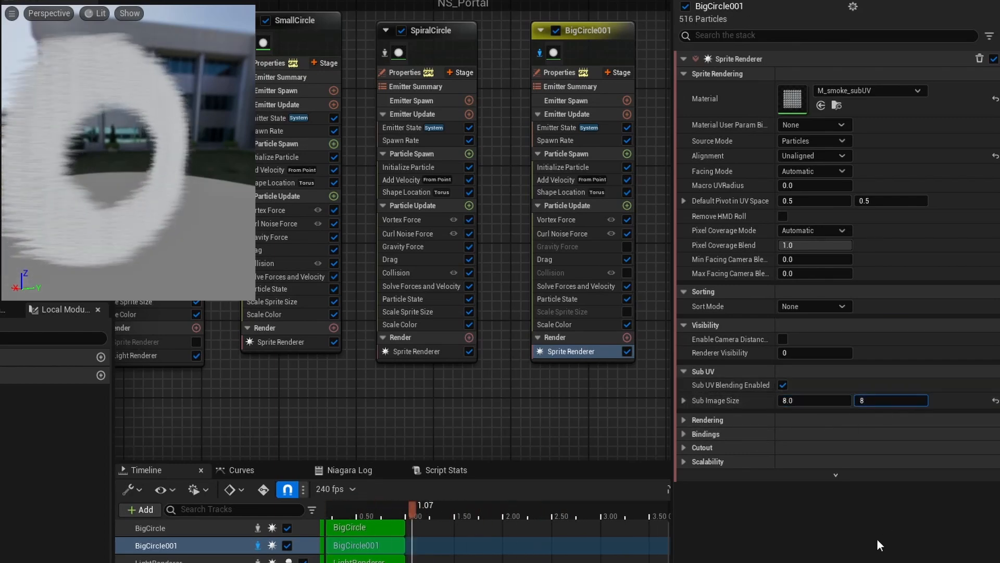
Step: Add a Sub UVAnimation module to BigCircle001's Particle Update and link it to the Sprite Renderer
{"action": "left_click", "coordinate": [627, 206]}
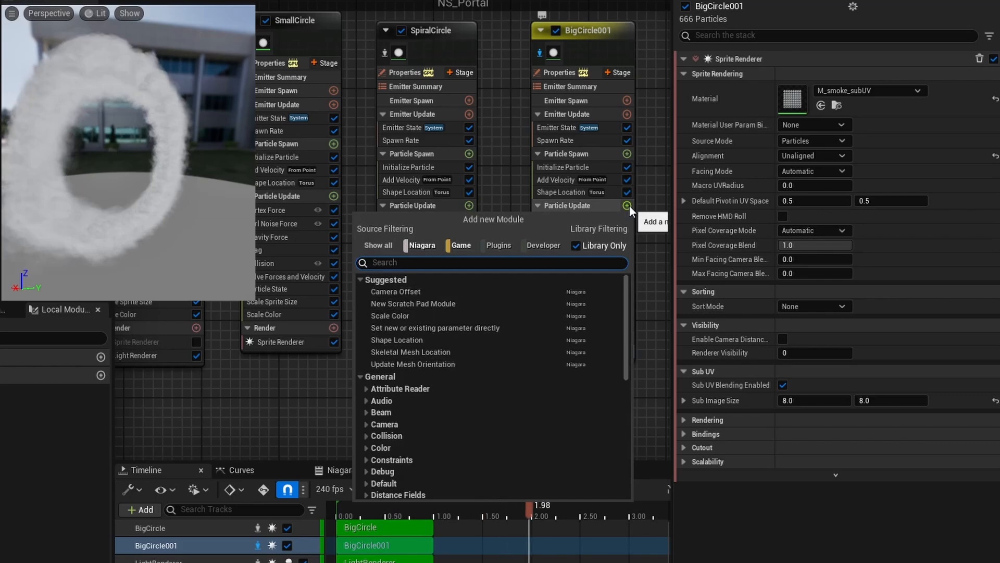
{"action": "type", "text": "sub"}
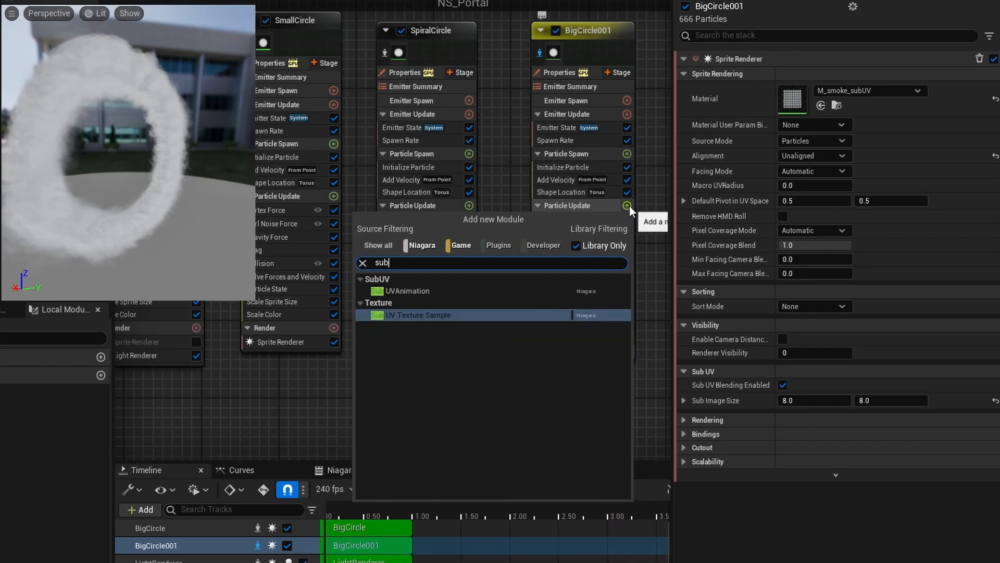
{"action": "left_click", "coordinate": [420, 291]}
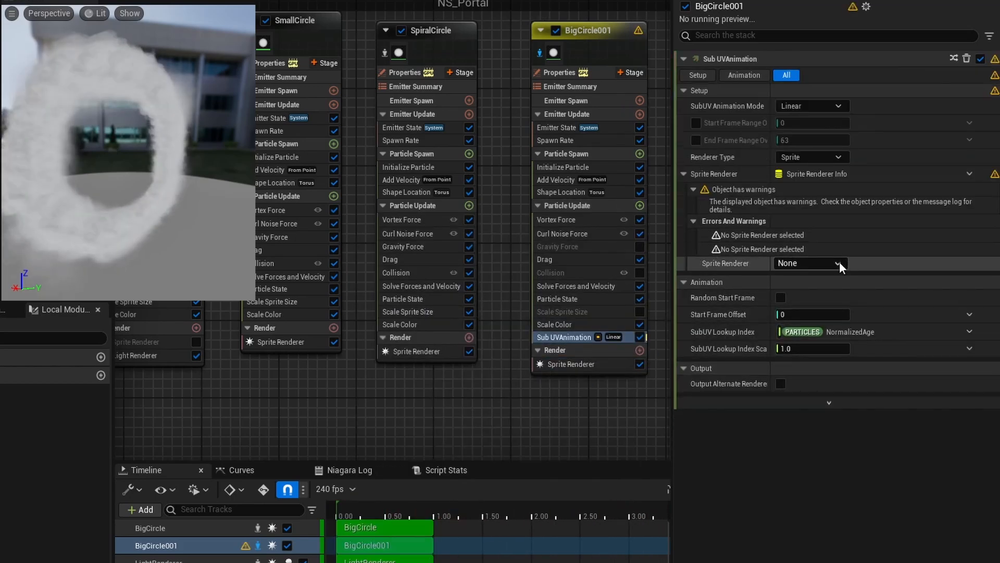
{"action": "left_click", "coordinate": [839, 261]}
{"action": "left_click", "coordinate": [834, 276]}
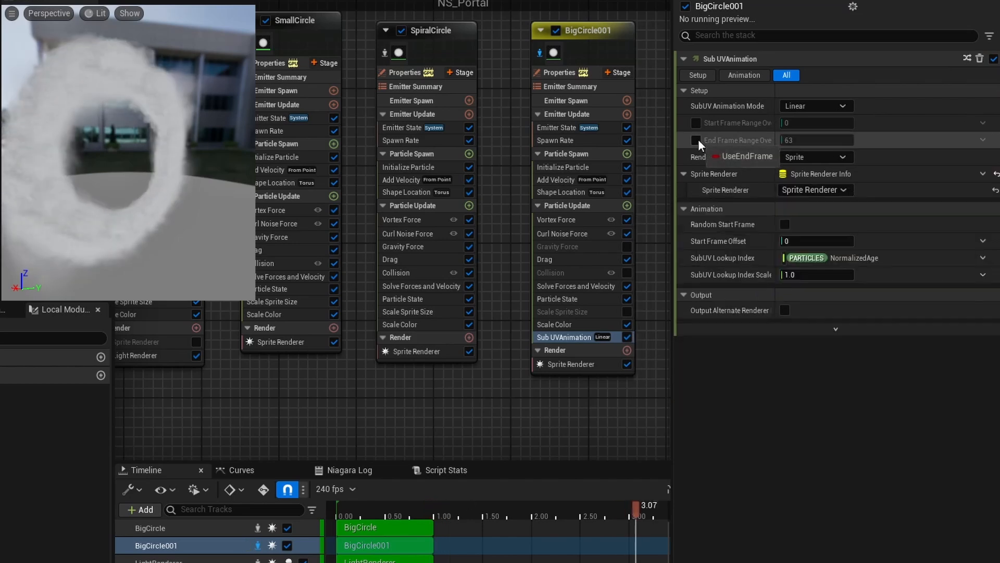
Step: Enable the end and start frame range overrides in Sub UVAnimation, keeping frames 0 to 63, and check the smoke ring from the side
{"action": "left_click", "coordinate": [697, 139]}
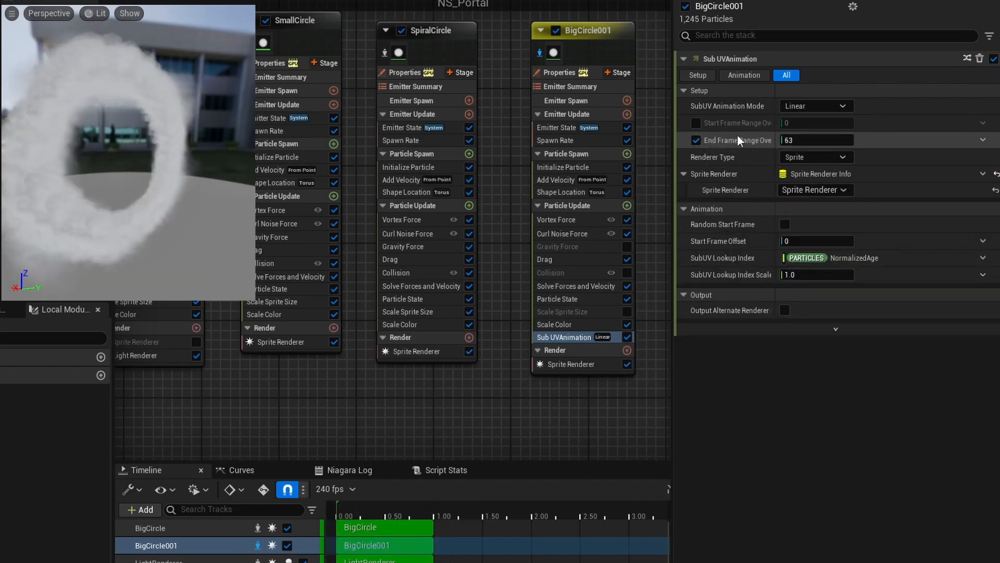
{"action": "left_click", "coordinate": [697, 123]}
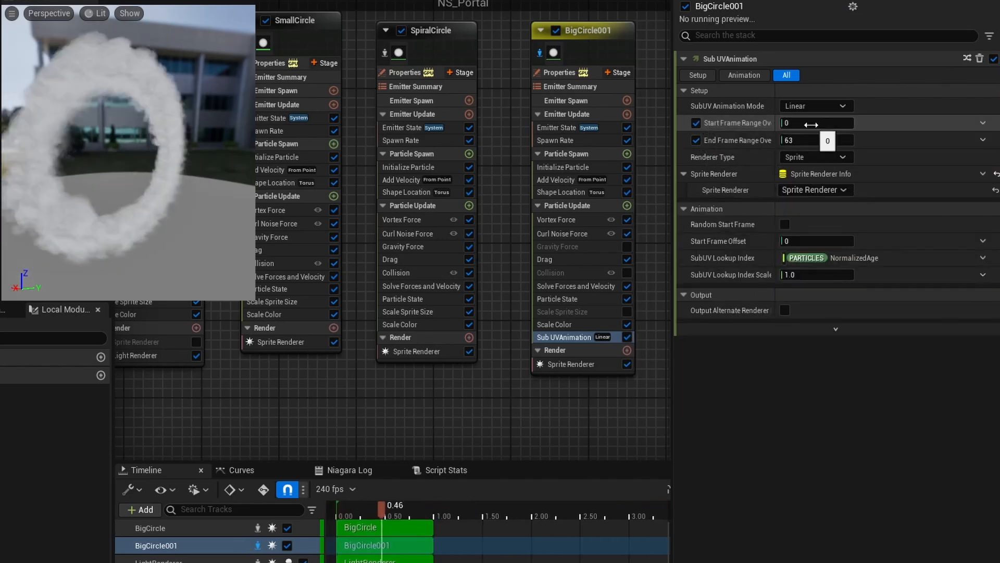
{"action": "left_click_drag", "start_coordinate": [81, 237], "coordinate": [155, 238]}
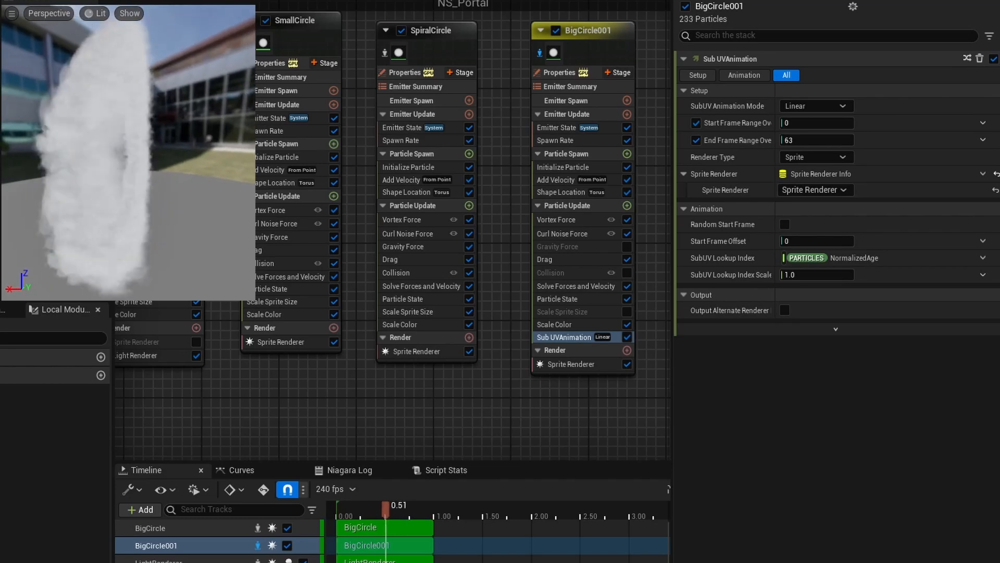
Step: Change BigCircle001's Add Velocity module to Linear mode and drive its velocity with a Random Range Vector
{"action": "left_click", "coordinate": [561, 181]}
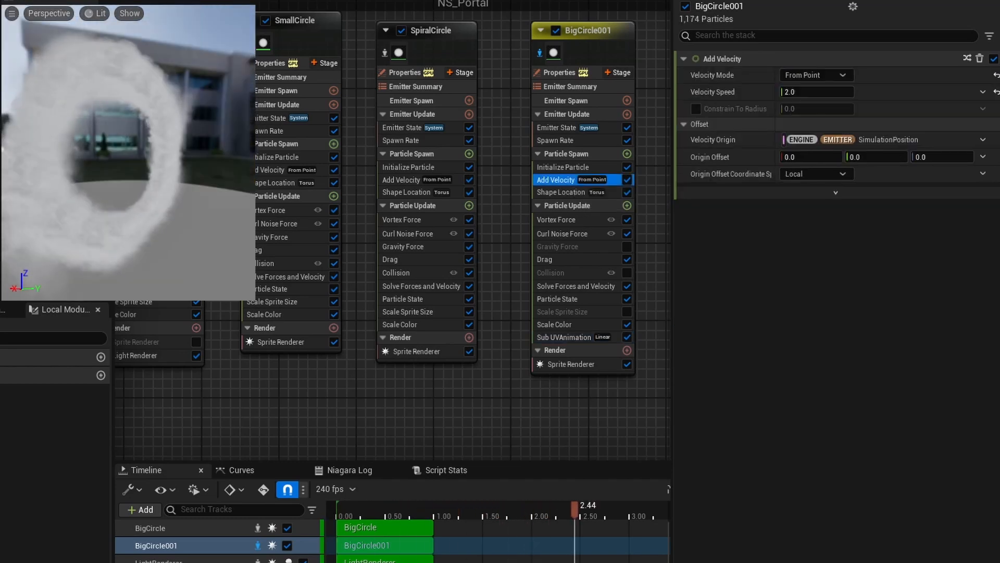
{"action": "left_click", "coordinate": [816, 75]}
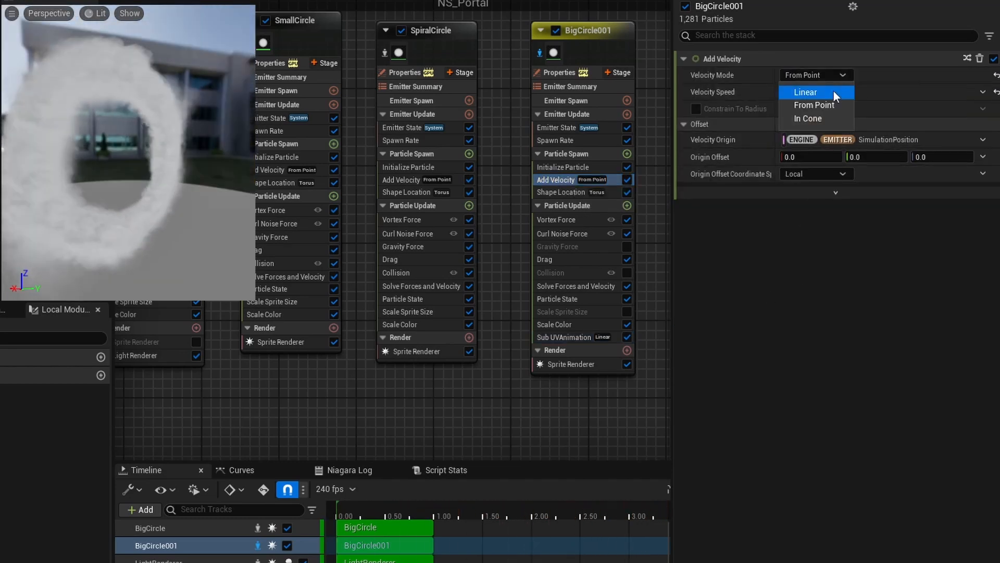
{"action": "left_click", "coordinate": [813, 90]}
{"action": "left_click", "coordinate": [983, 93]}
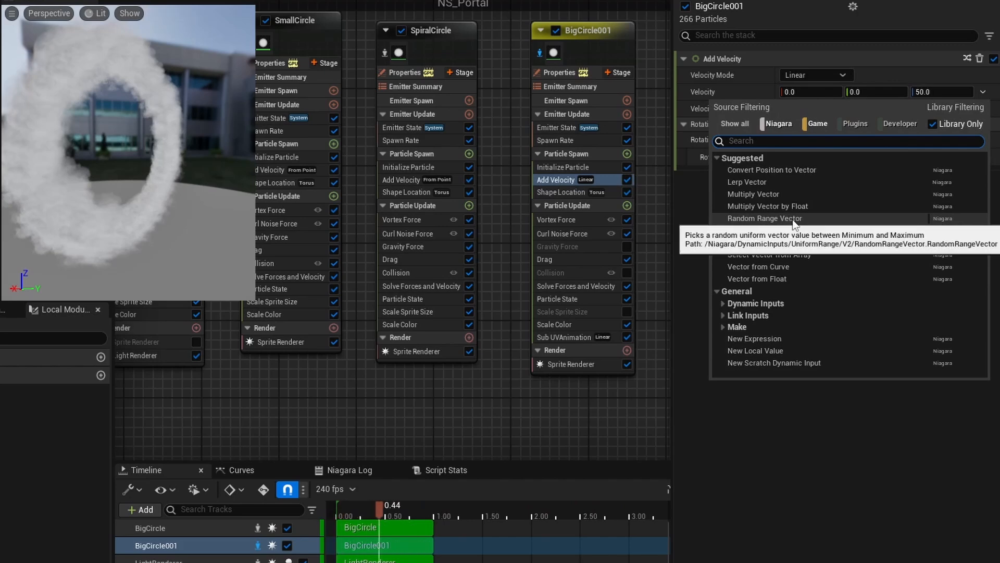
{"action": "left_click", "coordinate": [765, 218]}
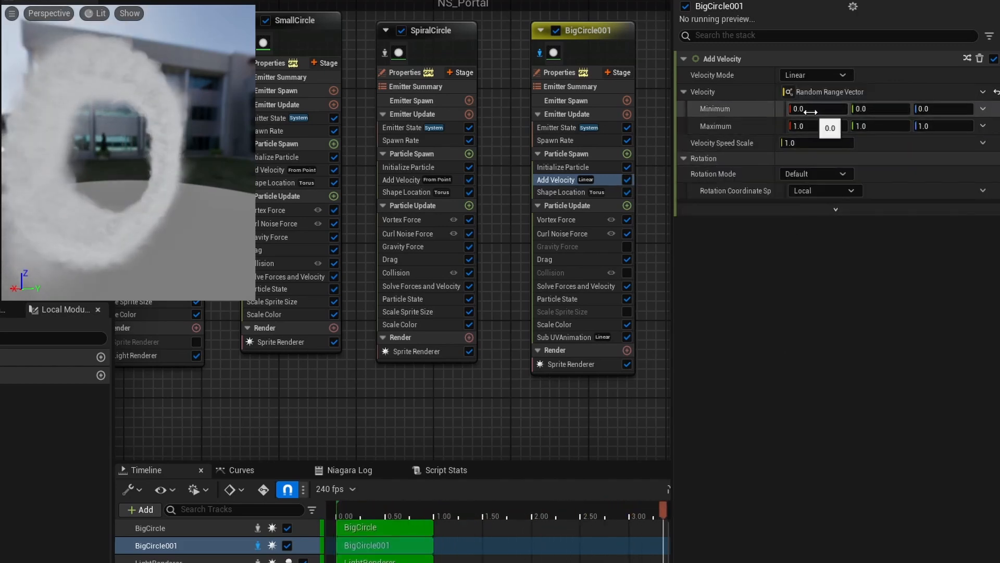
Step: Set the random velocity's minimum X and Y to -25, maximum X and Y to 25, and maximum Z to 0
{"action": "type", "text": "-25"}
{"action": "key", "text": "Return"}
{"action": "type", "text": "2"}
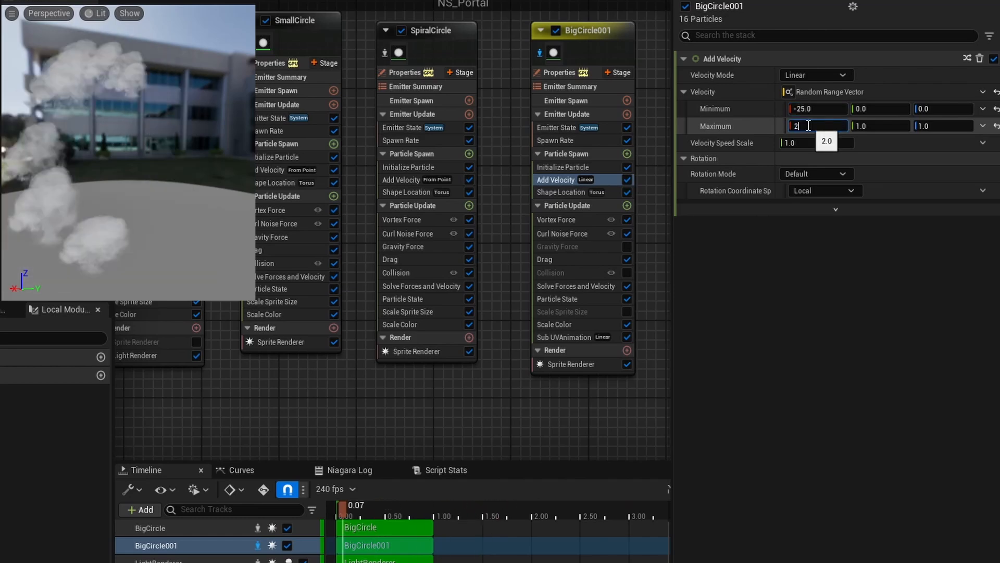
{"action": "type", "text": "5"}
{"action": "left_click", "coordinate": [866, 109]}
{"action": "type", "text": "-25"}
{"action": "left_click", "coordinate": [866, 126]}
{"action": "type", "text": "25"}
{"action": "left_click", "coordinate": [941, 126]}
{"action": "type", "text": "0"}
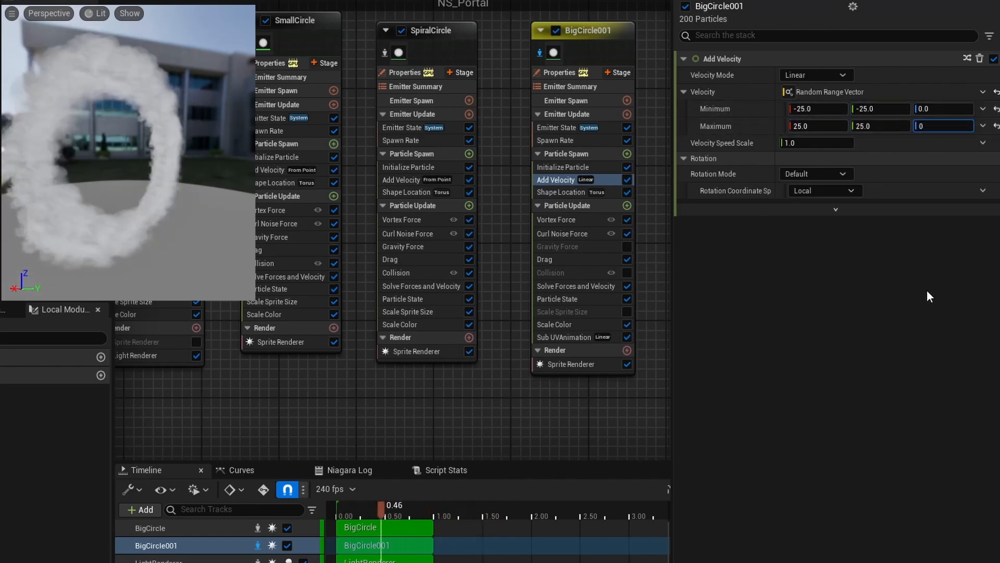
Step: In BigCircle001's Initialize Particle, set Color Mode to Random Range and Color Minimum to yellow-orange (sRGB FFC83B) with alpha 0.2
{"action": "left_click", "coordinate": [563, 167]}
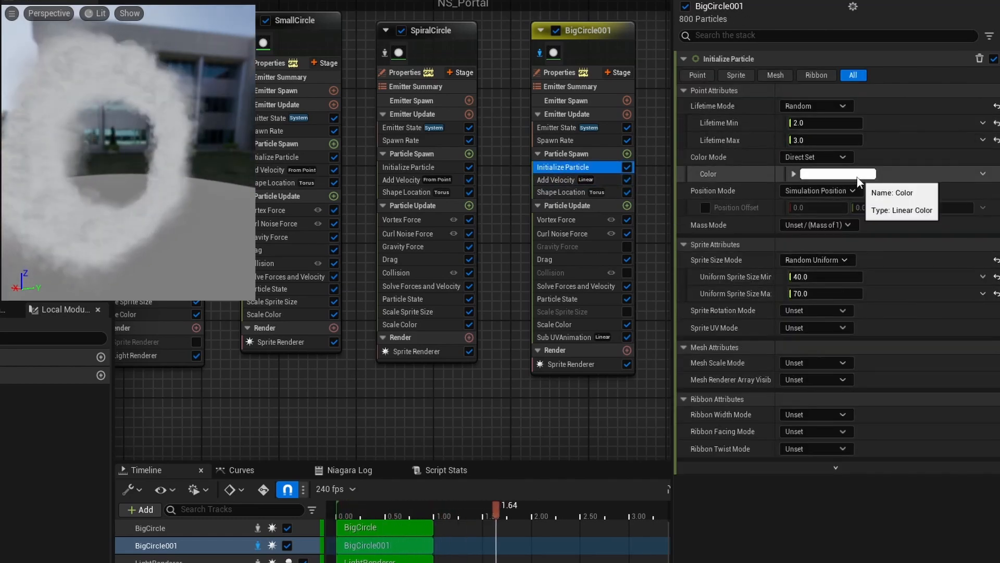
{"action": "left_click", "coordinate": [851, 158]}
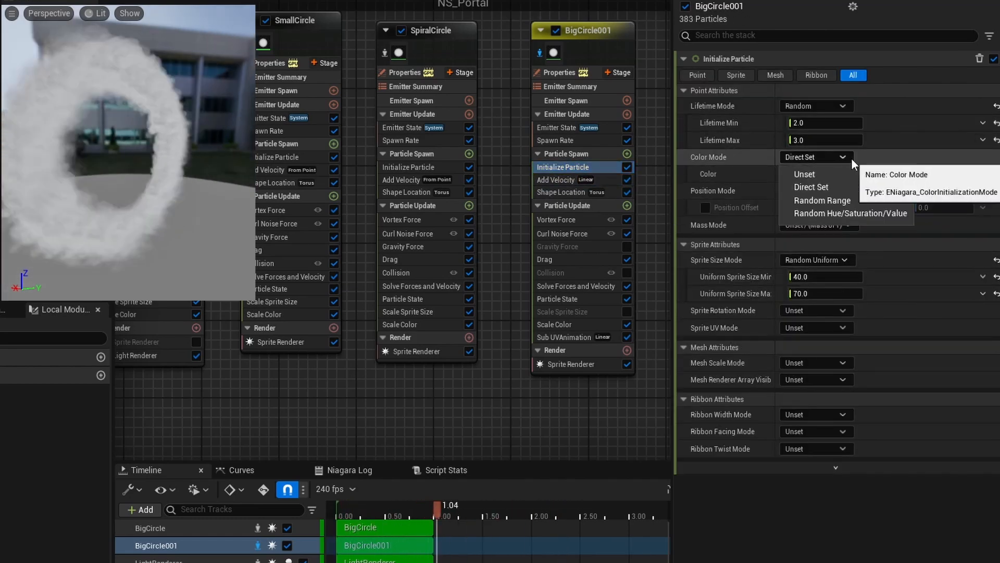
{"action": "left_click", "coordinate": [851, 198]}
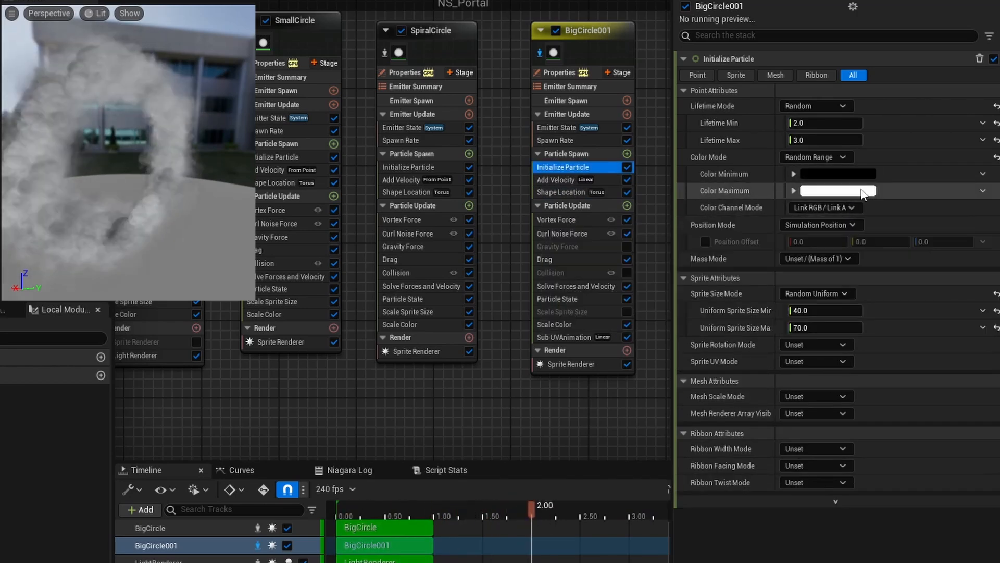
{"action": "left_click", "coordinate": [850, 175]}
{"action": "left_click", "coordinate": [670, 308]}
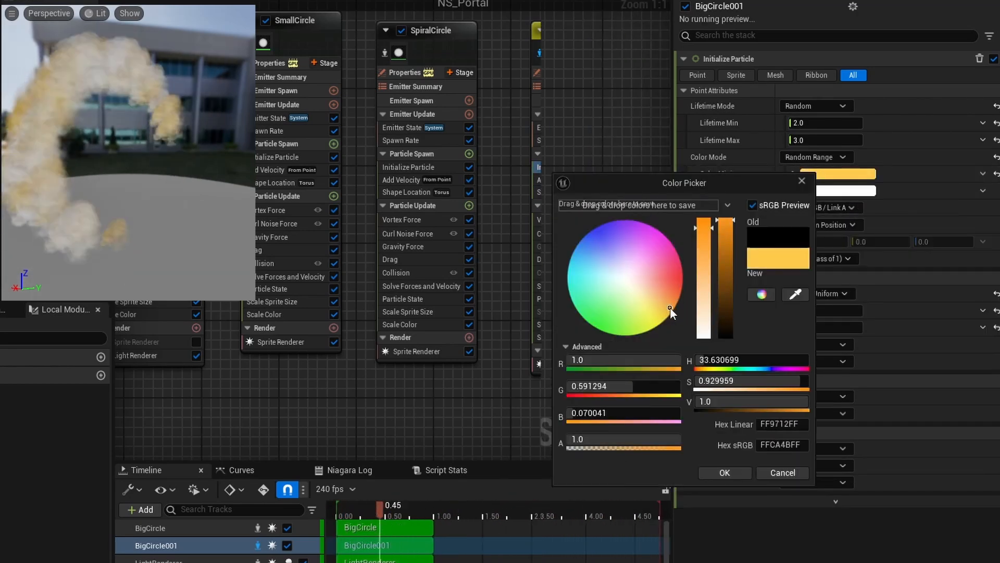
{"action": "left_click", "coordinate": [630, 439]}
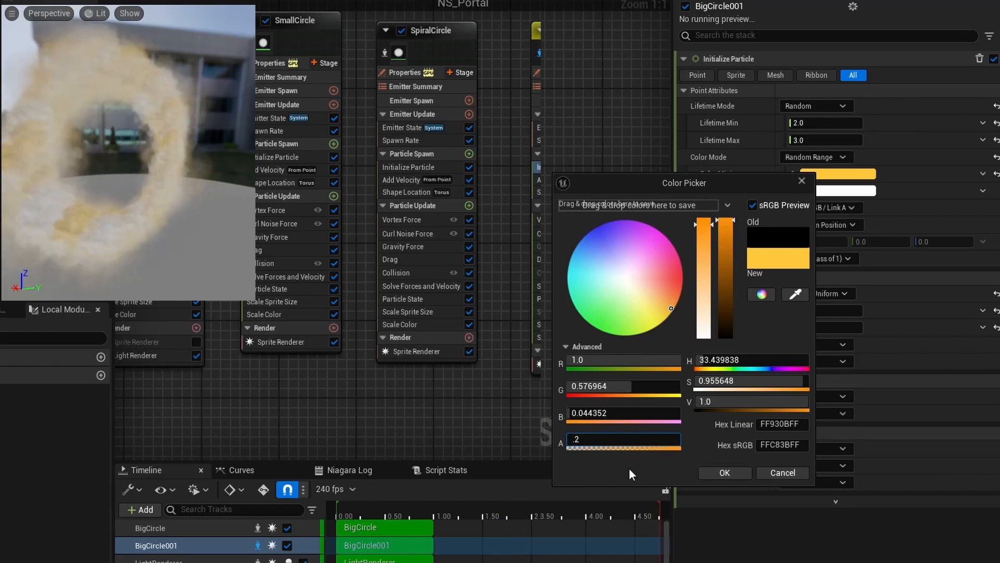
{"action": "left_click", "coordinate": [715, 471]}
Step: Set BigCircle001's Color Maximum to a reddish orange (sRGB FF7A2B) with alpha 0.2
{"action": "left_click", "coordinate": [839, 192]}
{"action": "left_click", "coordinate": [672, 309]}
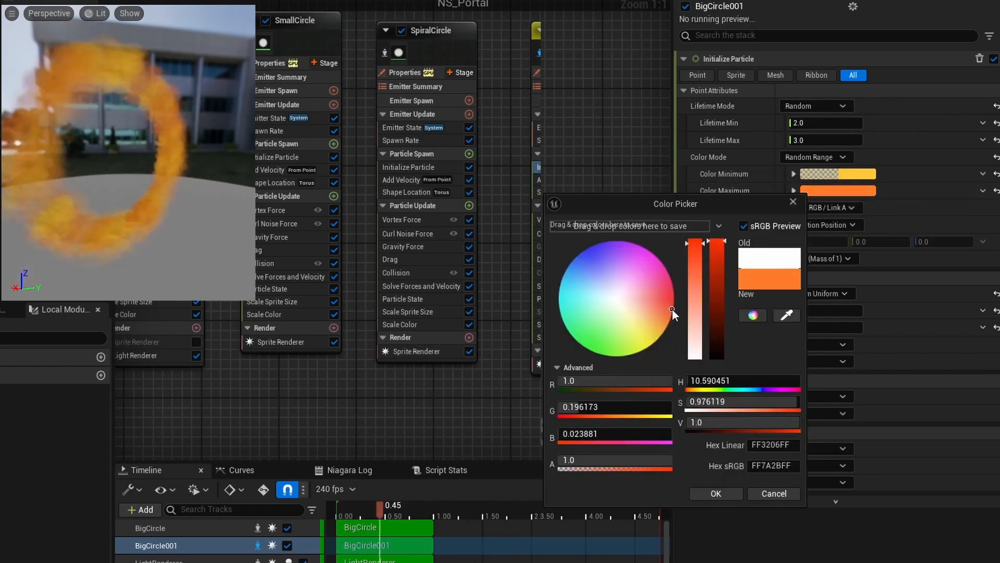
{"action": "left_click", "coordinate": [614, 461]}
{"action": "type", "text": ".2"}
{"action": "key", "text": "Return"}
{"action": "left_click", "coordinate": [702, 496]}
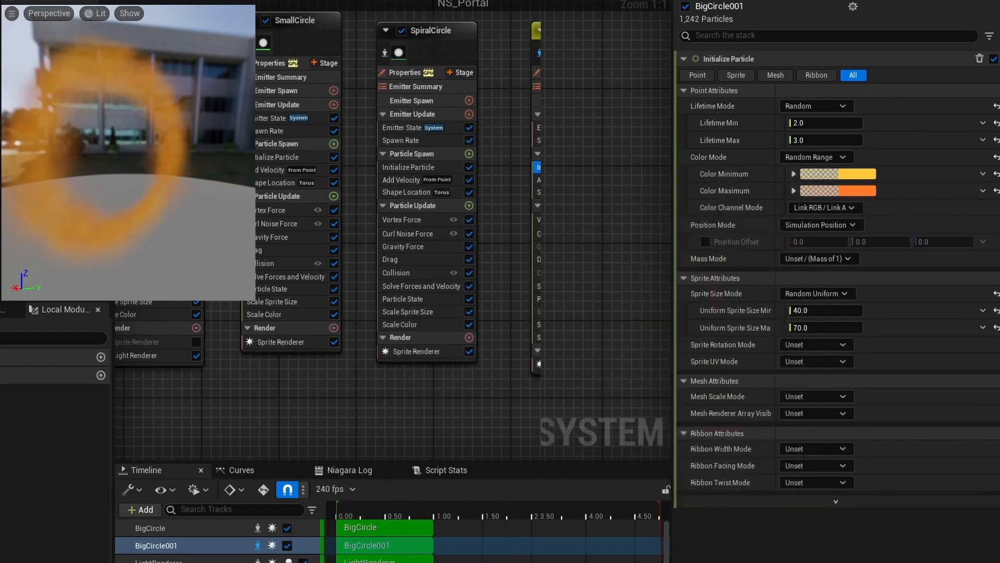
Step: Enable BigCircle001's Scale Sprite Size module with a Linear Ramp Up curve and set the first key's value to 0.2
{"action": "left_click", "coordinate": [571, 314]}
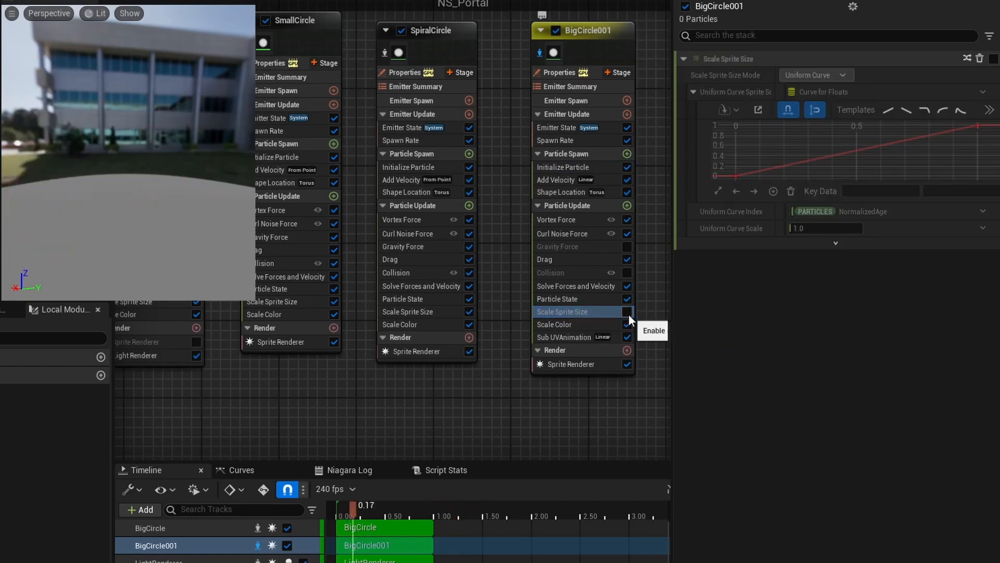
{"action": "left_click", "coordinate": [627, 312]}
{"action": "left_click", "coordinate": [942, 110]}
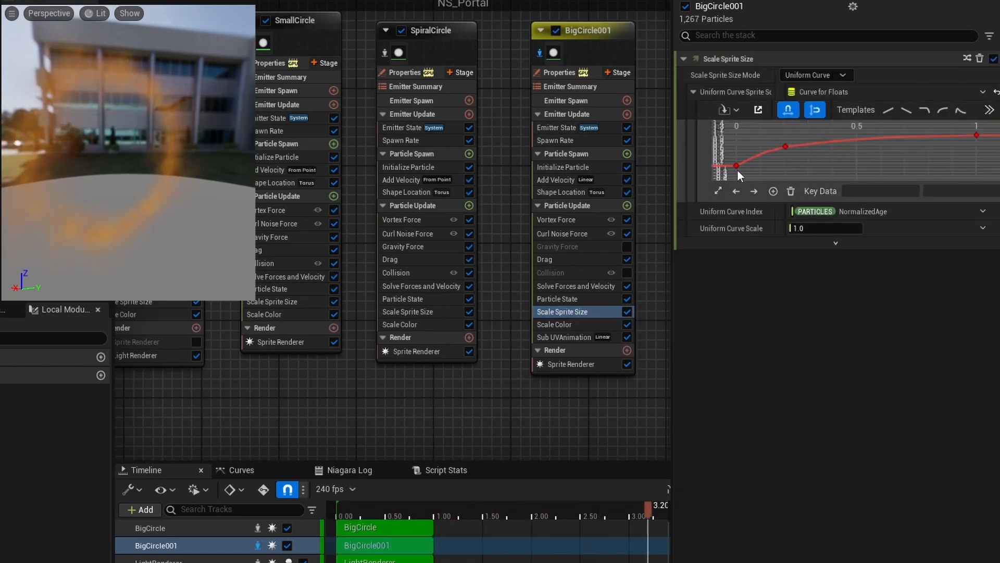
{"action": "left_click", "coordinate": [888, 110]}
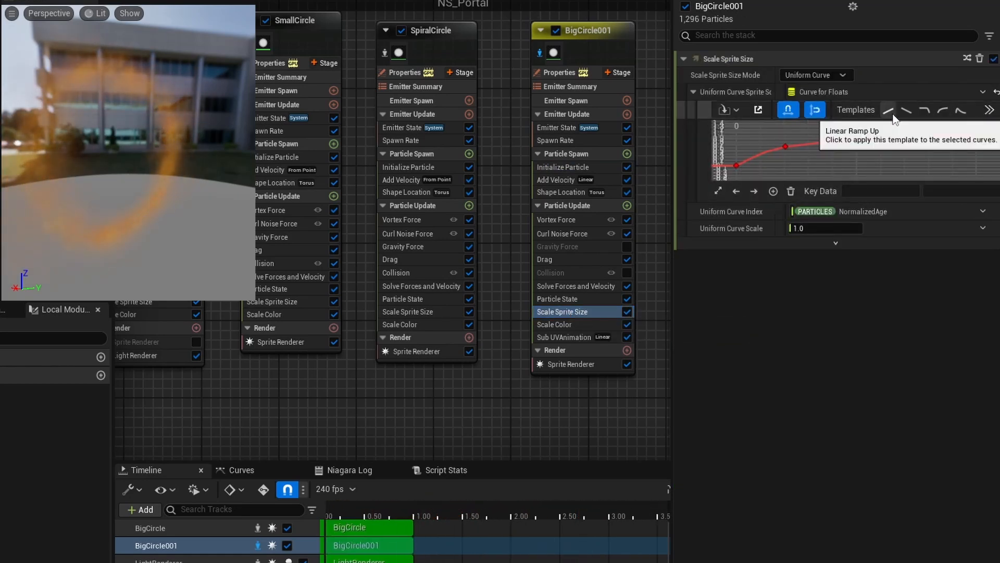
{"action": "left_click", "coordinate": [737, 165]}
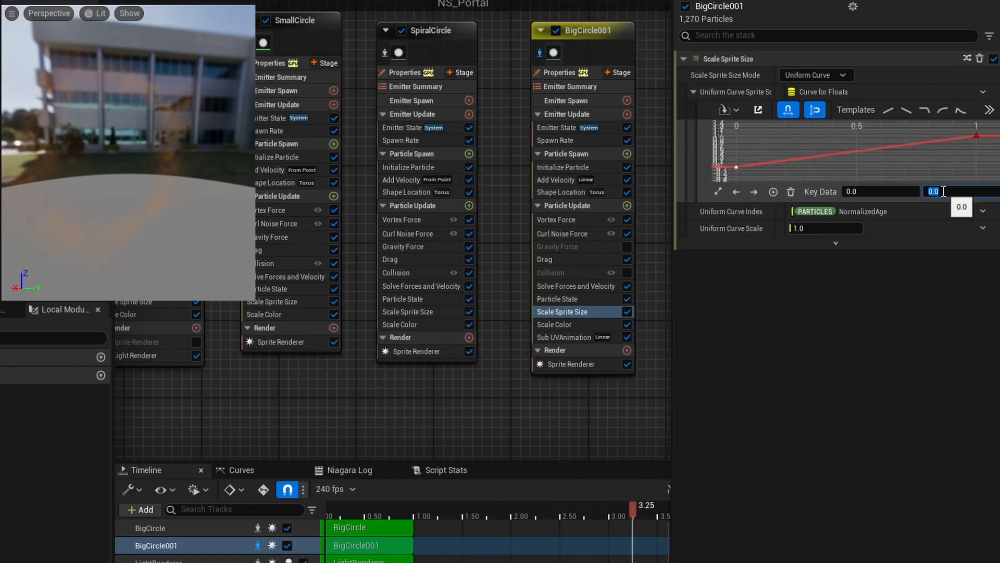
{"action": "type", "text": "0.2"}
{"action": "key", "text": "Return"}
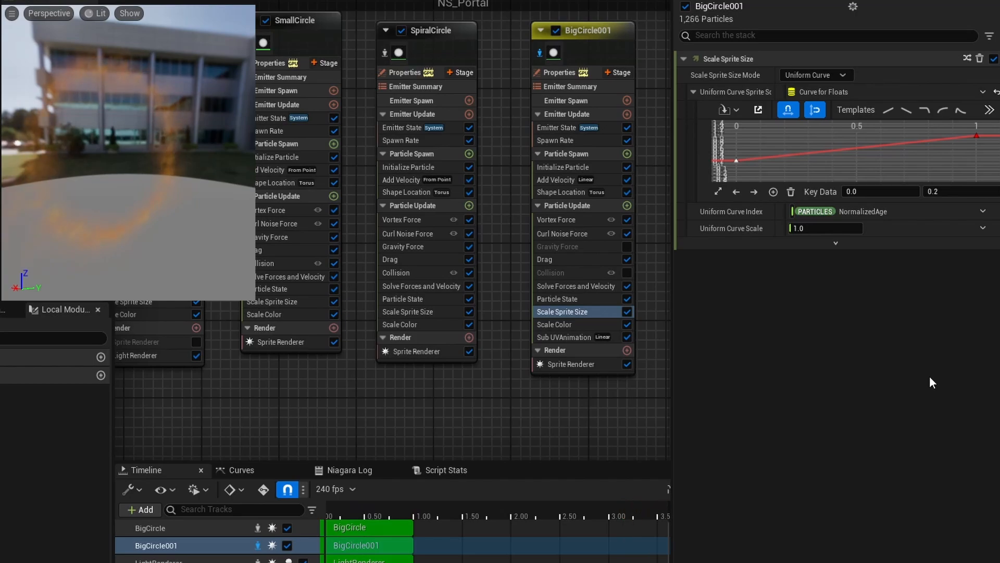
Step: Toggle the isolation of BigCircle001 to compare the full portal with the smoke alone in Lvl_1
{"action": "left_click", "coordinate": [539, 52]}
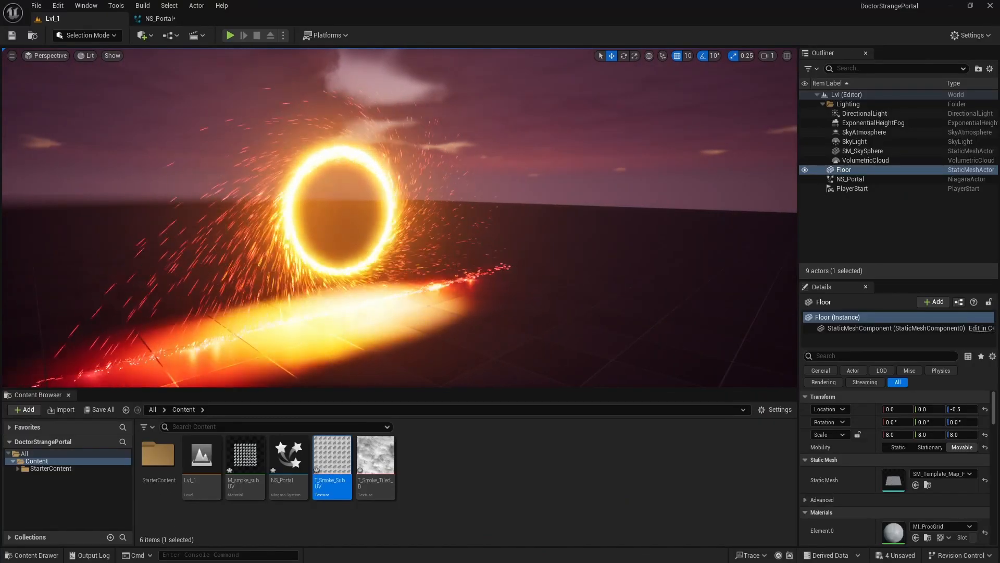
{"action": "left_click", "coordinate": [161, 20]}
{"action": "left_click", "coordinate": [526, 102]}
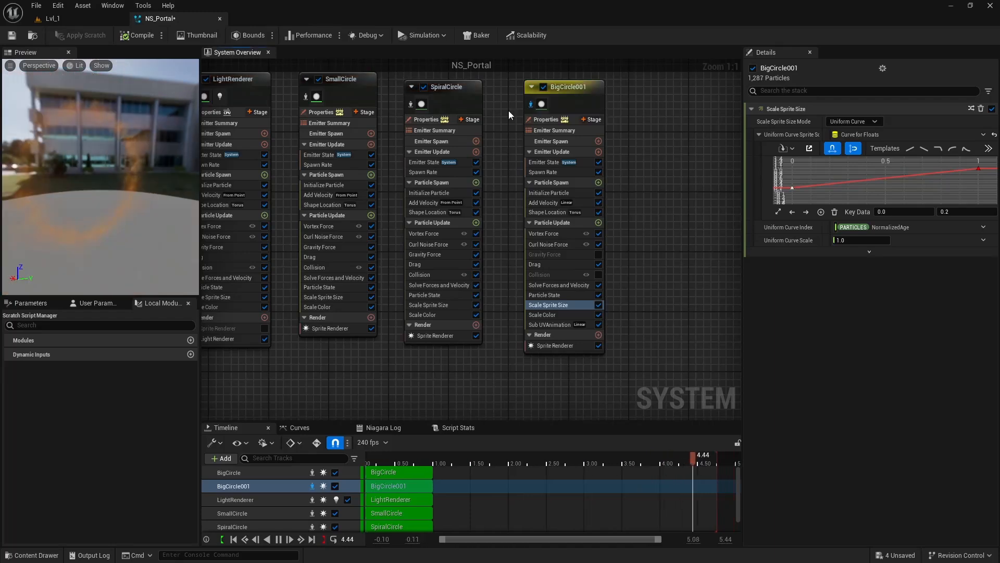
{"action": "left_click", "coordinate": [71, 20]}
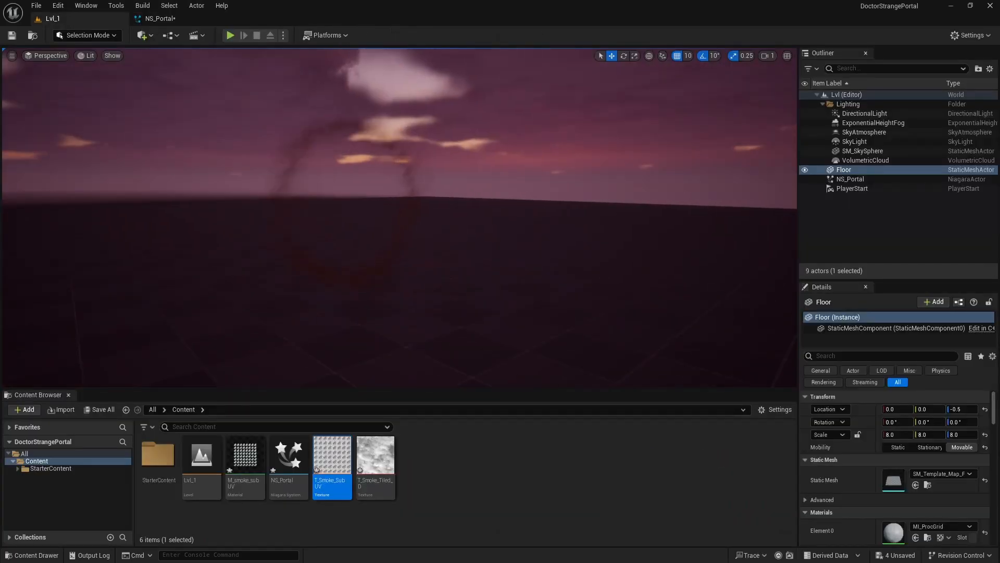
Step: Open M_smoke_subUV in a docked editor and move the color Multiply's output connection from Base Color to Emissive Color
{"action": "double_click", "coordinate": [245, 454]}
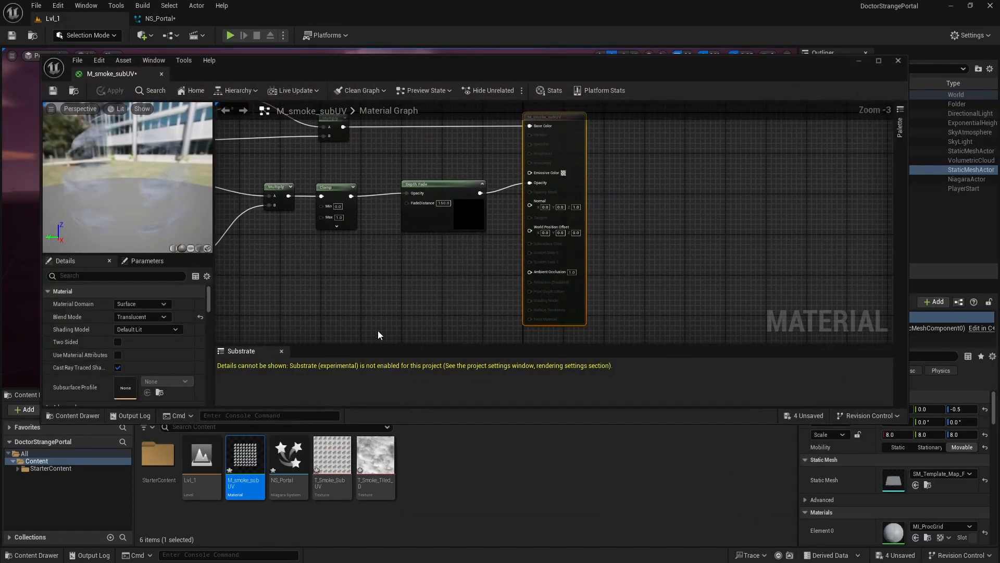
{"action": "left_click_drag", "start_coordinate": [78, 74], "coordinate": [257, 20]}
{"action": "right_click_drag", "start_coordinate": [303, 211], "coordinate": [507, 348]}
{"action": "scroll", "coordinate": [506, 348], "scroll_direction": "up", "scroll_amount": 2}
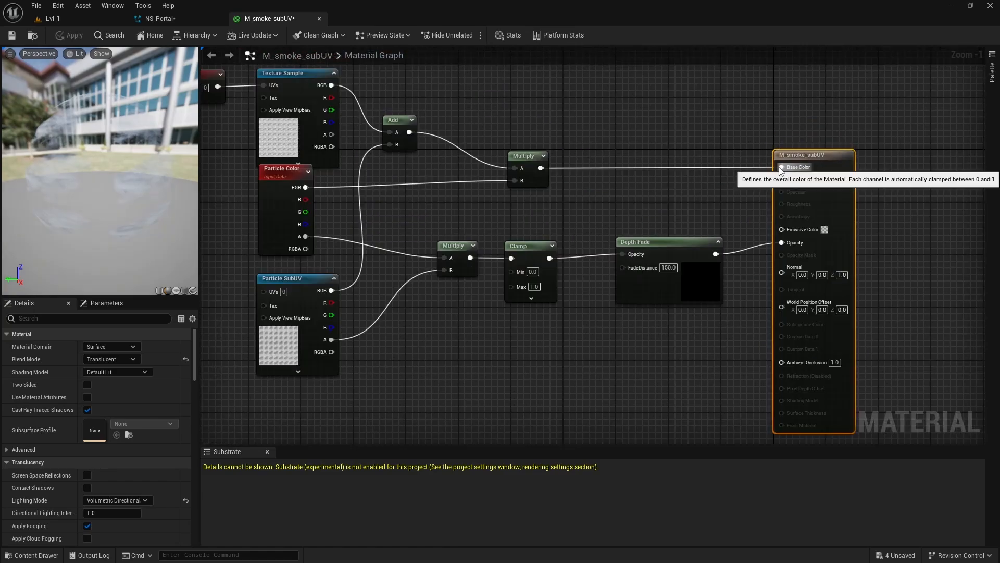
{"action": "left_click_drag", "start_coordinate": [781, 167], "coordinate": [616, 172], "text": "ctrl"}
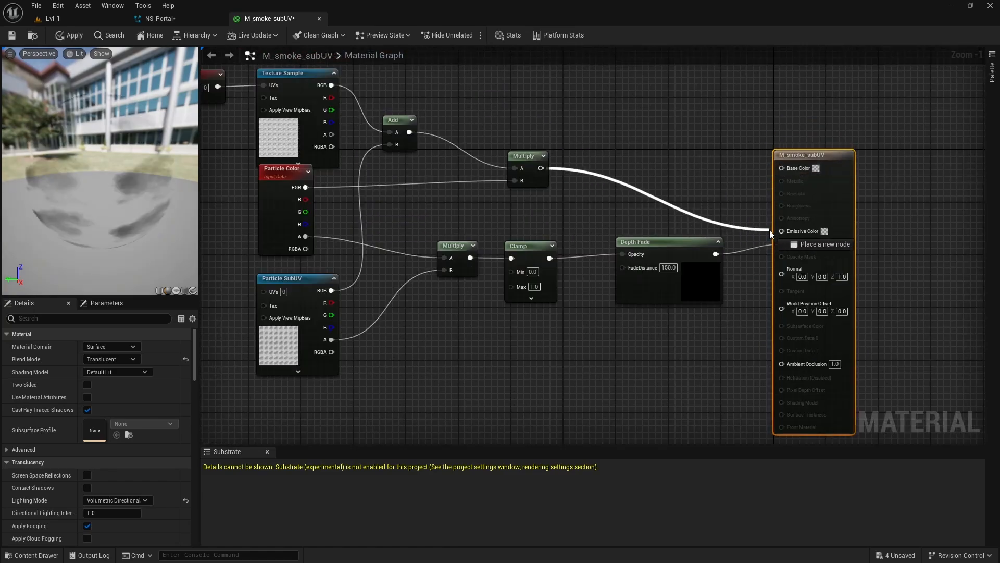
{"action": "left_click_drag", "start_coordinate": [781, 233], "coordinate": [781, 230], "text": "ctrl"}
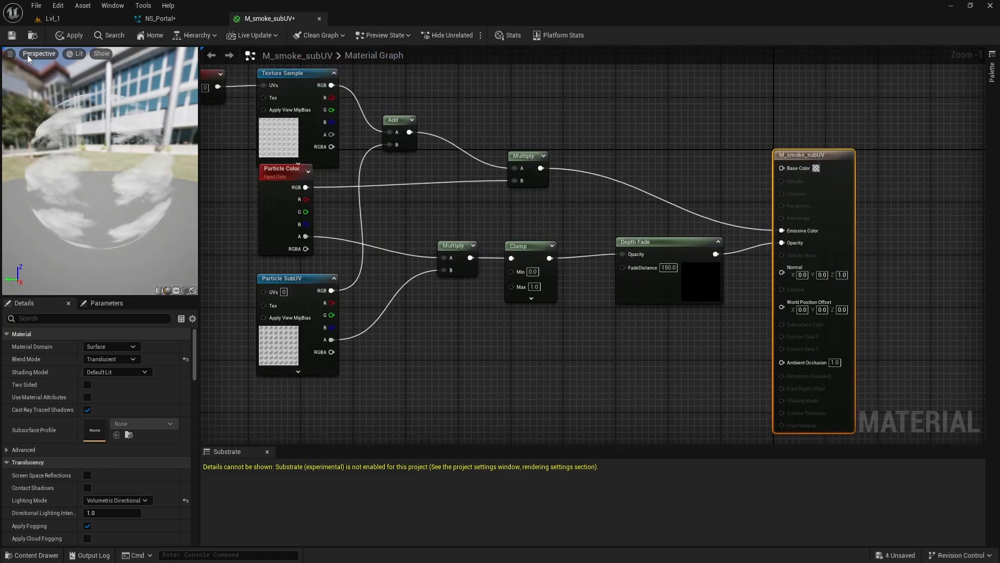
Step: Apply the M_smoke_subUV changes and add a Sprite Rotation Rate module to BigCircle001's Particle Update in NS_Portal
{"action": "left_click", "coordinate": [70, 35]}
{"action": "left_click", "coordinate": [70, 16]}
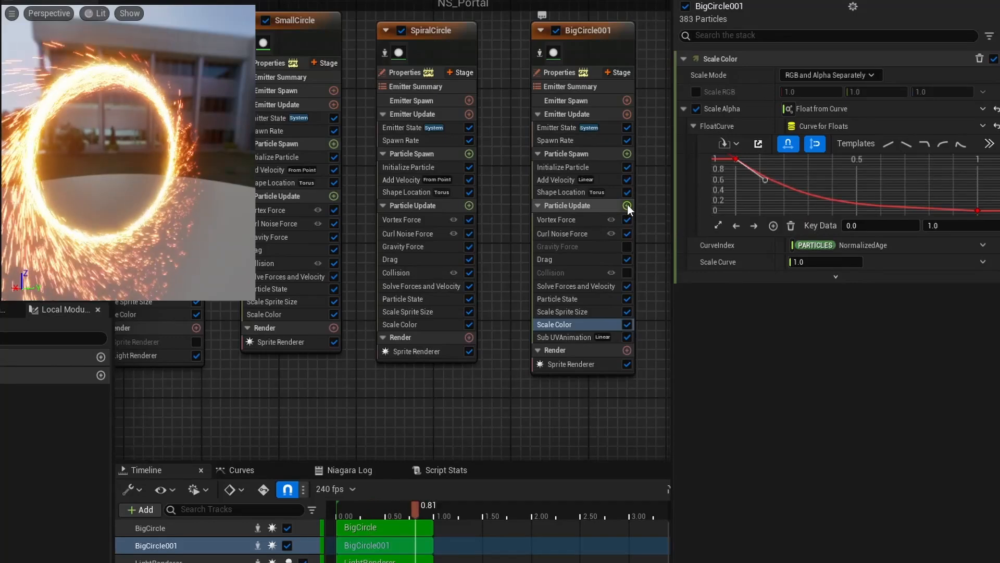
{"action": "left_click", "coordinate": [627, 205]}
{"action": "type", "text": "rotate"}
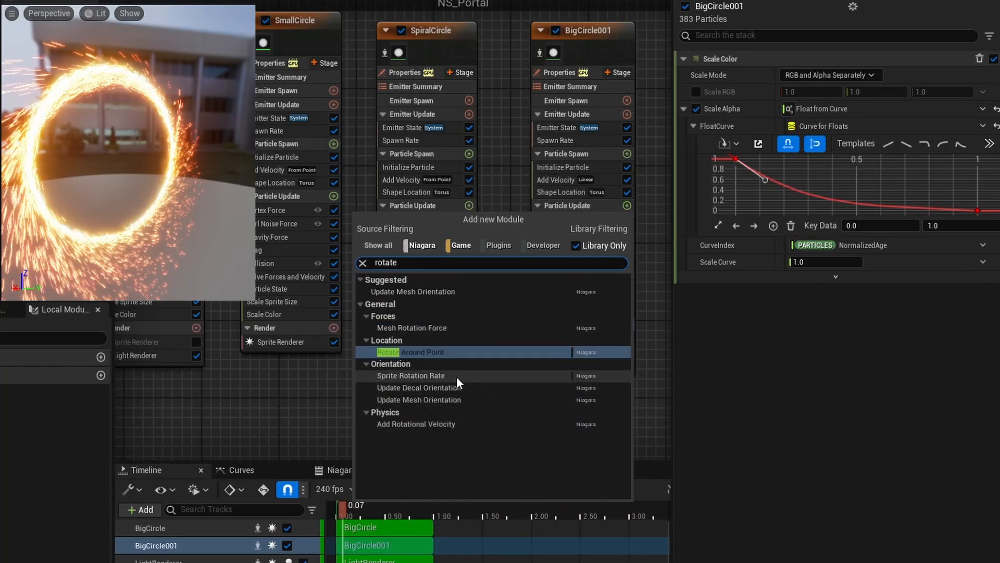
{"action": "left_click", "coordinate": [453, 376]}
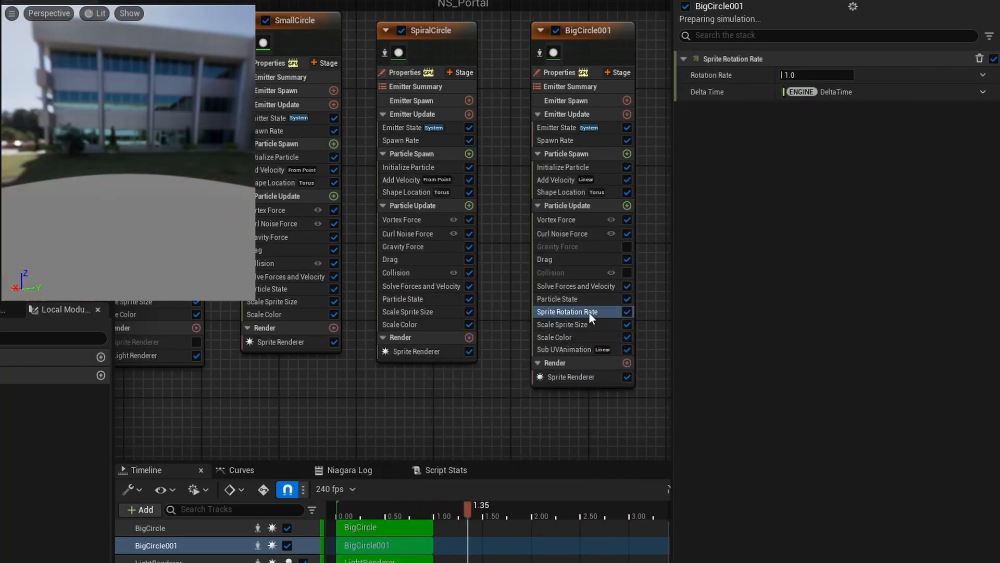
Step: Make BigCircle001's Rotation Rate a Random Range Float with Minimum 15 and Maximum 100
{"action": "left_click", "coordinate": [982, 76]}
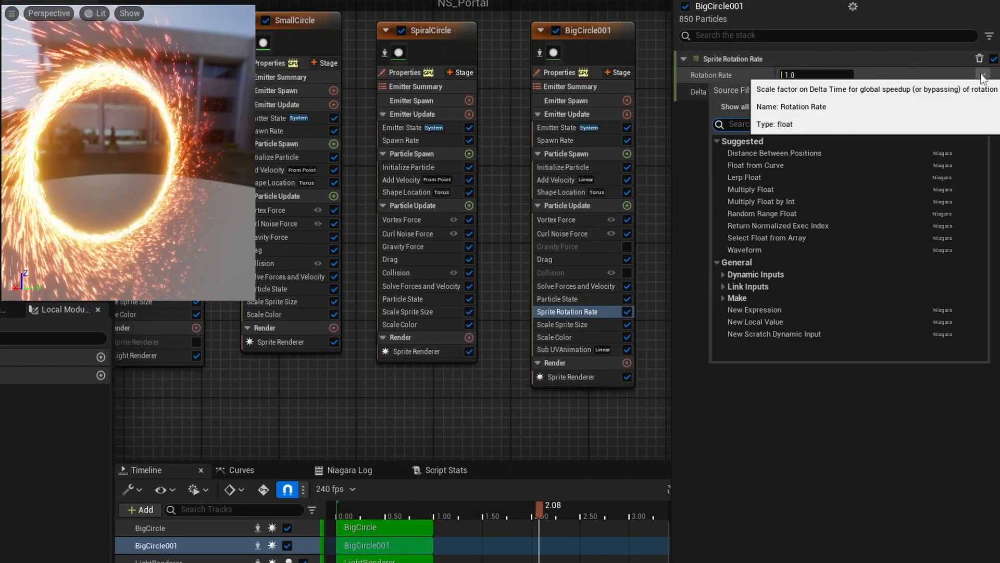
{"action": "left_click", "coordinate": [764, 214]}
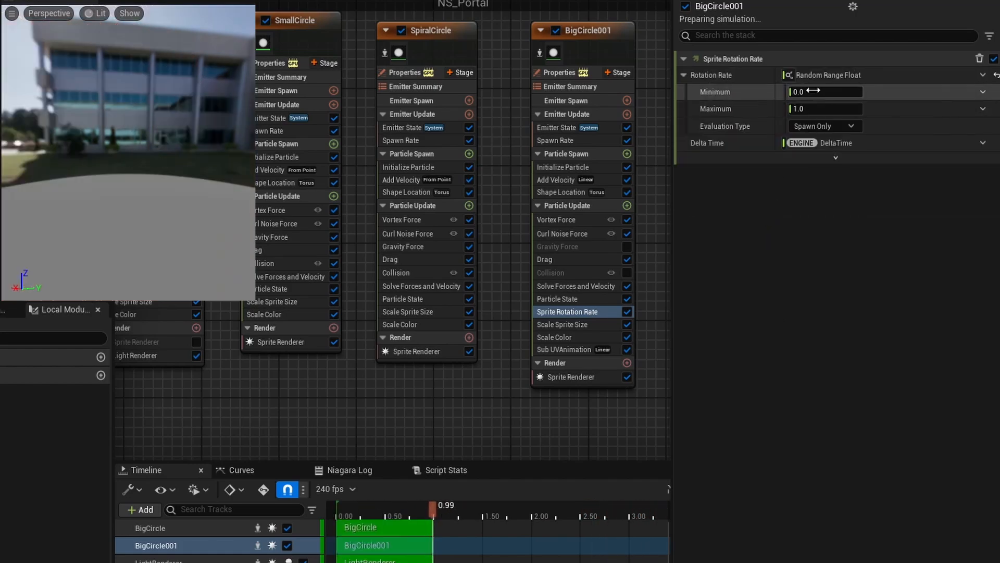
{"action": "left_click", "coordinate": [810, 92]}
{"action": "type", "text": "15"}
{"action": "type", "text": "100"}
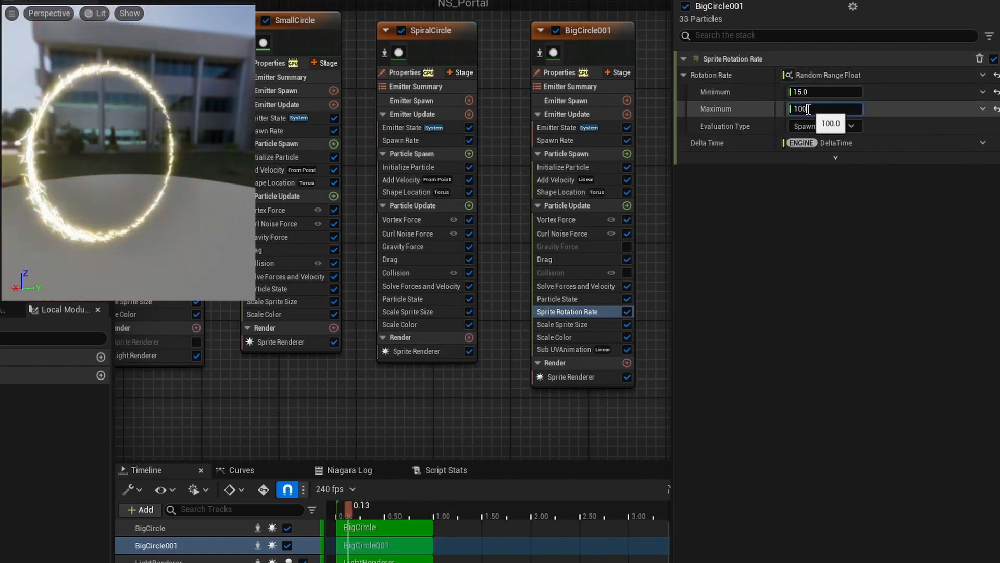
{"action": "left_click", "coordinate": [835, 329]}
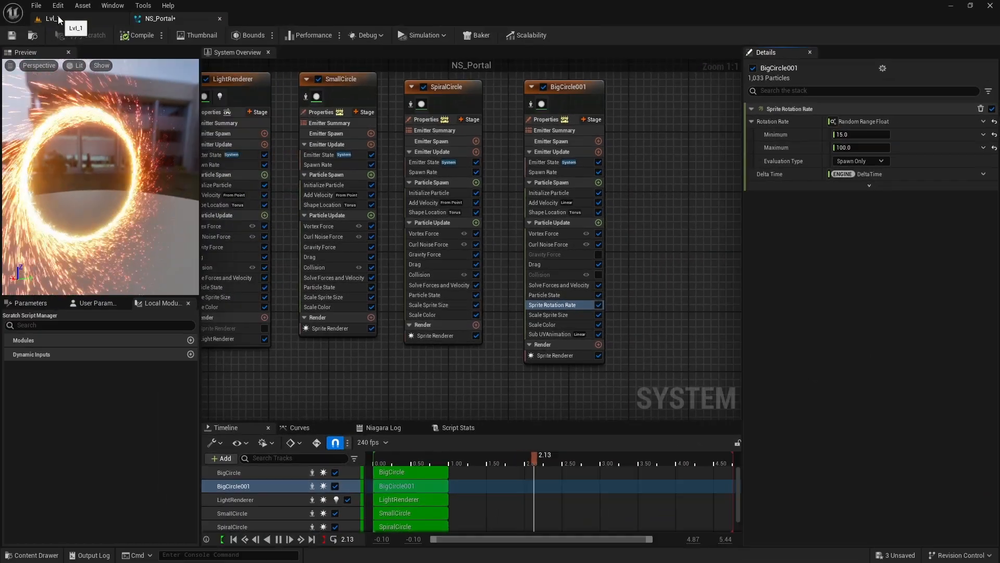
Step: Examine the updated portal with its rotating smoke from several viewpoints in Lvl_1
{"action": "left_click", "coordinate": [65, 19]}
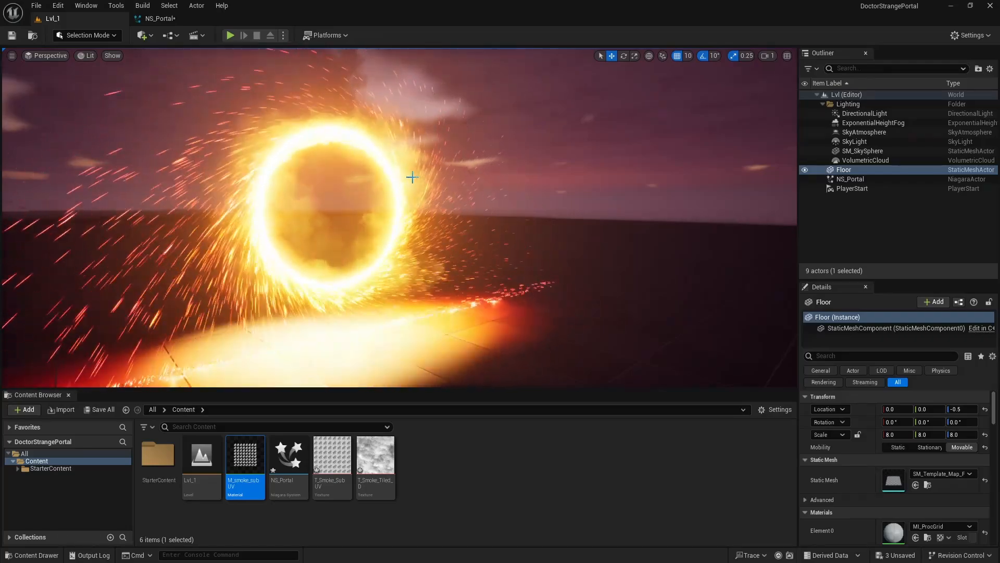
{"action": "key", "text": "d"}
{"action": "right_click_drag", "start_coordinate": [443, 280], "coordinate": [422, 280]}
{"action": "key", "text": "a"}
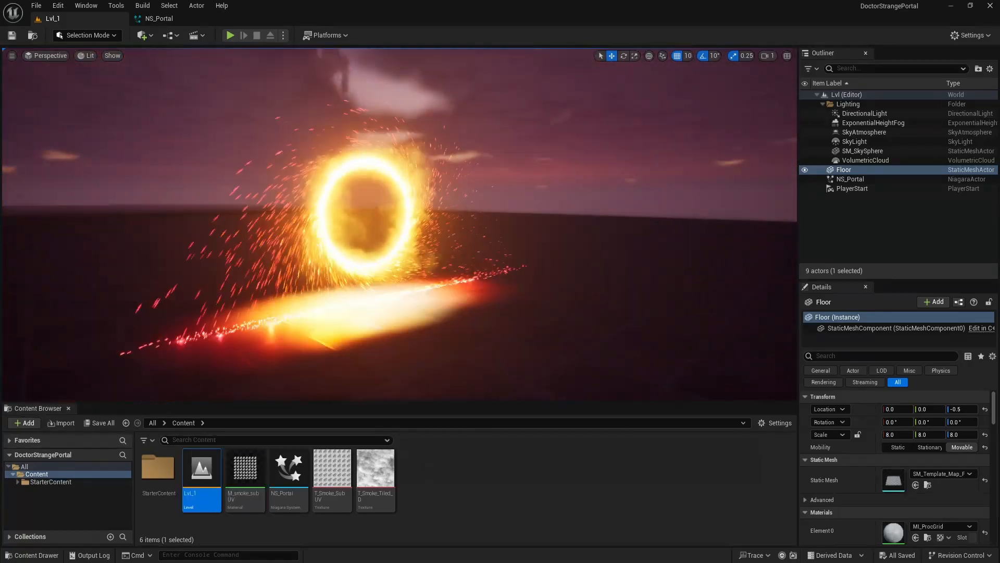
{"action": "key", "text": "w"}
{"action": "right_click_drag", "start_coordinate": [400, 224], "coordinate": [359, 227]}
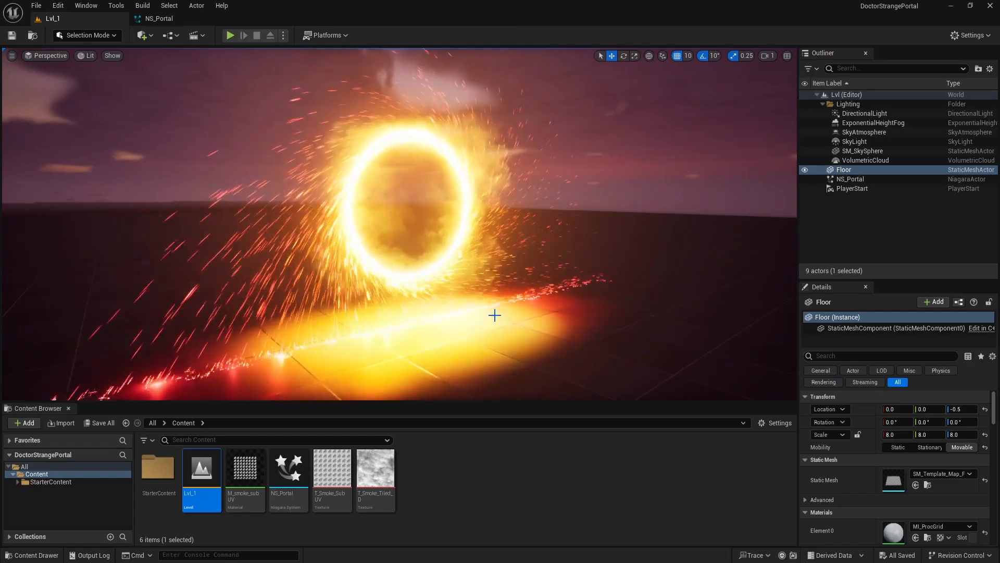
Step: Add a Plane shape to Lvl_1, reset its location and move it inside the portal ring, at about -190, -160, 180
{"action": "left_click", "coordinate": [486, 495]}
{"action": "left_click", "coordinate": [151, 35]}
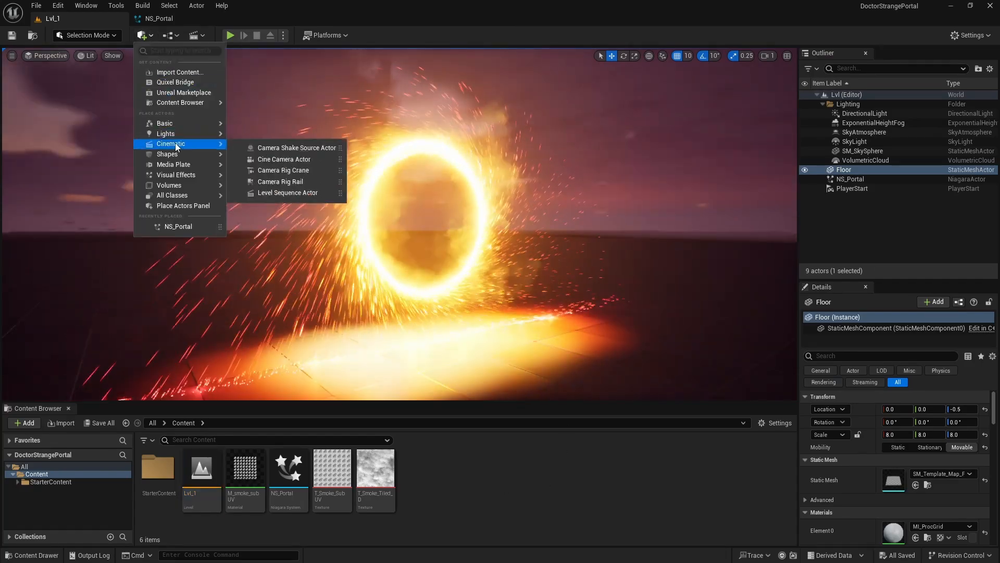
{"action": "left_click", "coordinate": [267, 204]}
{"action": "right_click_drag", "start_coordinate": [313, 211], "coordinate": [354, 239]}
{"action": "left_click_drag", "start_coordinate": [455, 184], "coordinate": [478, 205]}
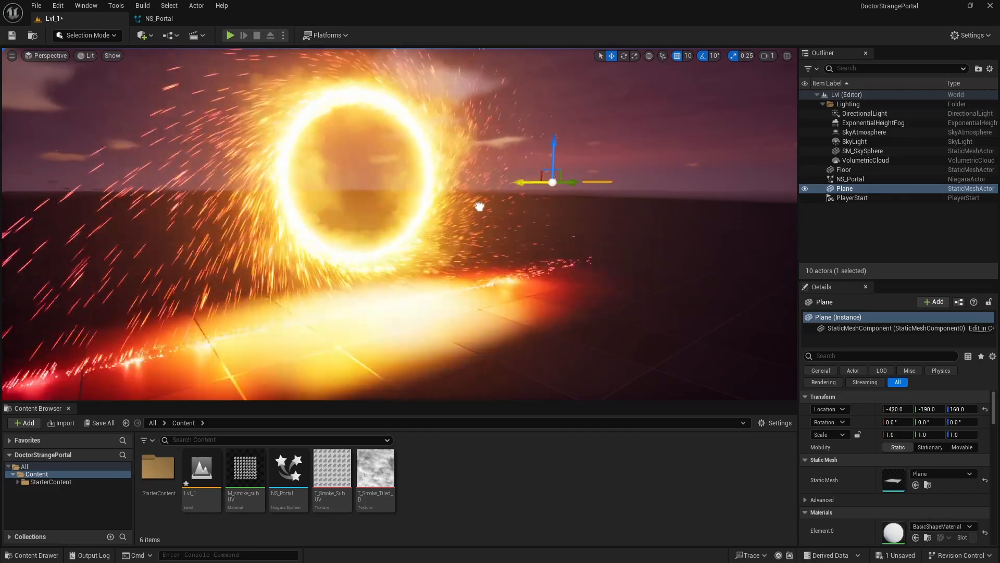
{"action": "left_click", "coordinate": [984, 409]}
{"action": "left_click_drag", "start_coordinate": [390, 244], "coordinate": [390, 129]}
{"action": "left_click_drag", "start_coordinate": [390, 168], "coordinate": [366, 165]}
Step: Set the plane's Y rotation to 90° and scale it uniformly to about 1.7325
{"action": "key", "text": "e"}
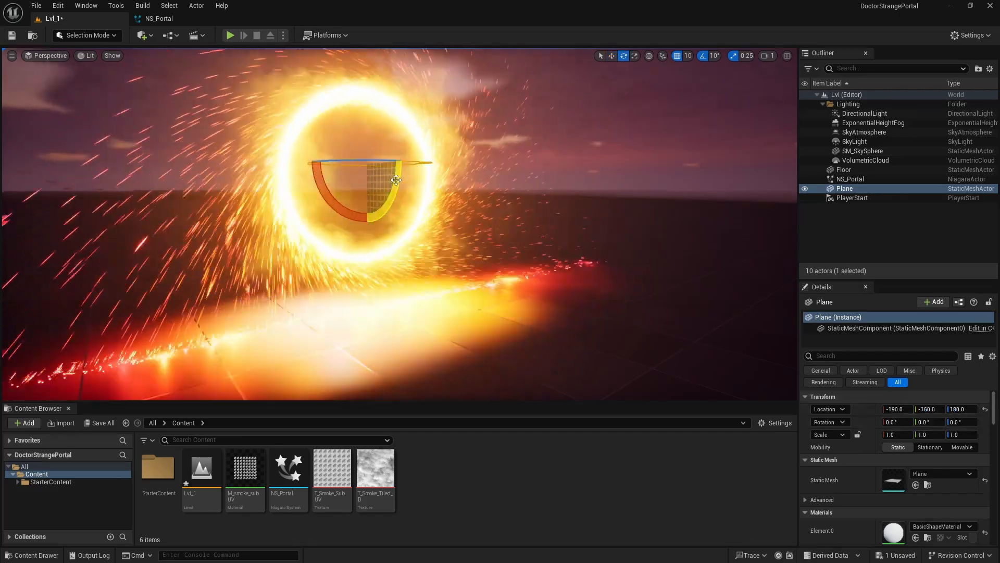
{"action": "left_click", "coordinate": [930, 422]}
{"action": "left_click_drag", "start_coordinate": [930, 422], "coordinate": [977, 422]}
{"action": "left_click", "coordinate": [932, 421]}
{"action": "type", "text": "90"}
{"action": "key", "text": "Return"}
{"action": "left_click", "coordinate": [857, 435]}
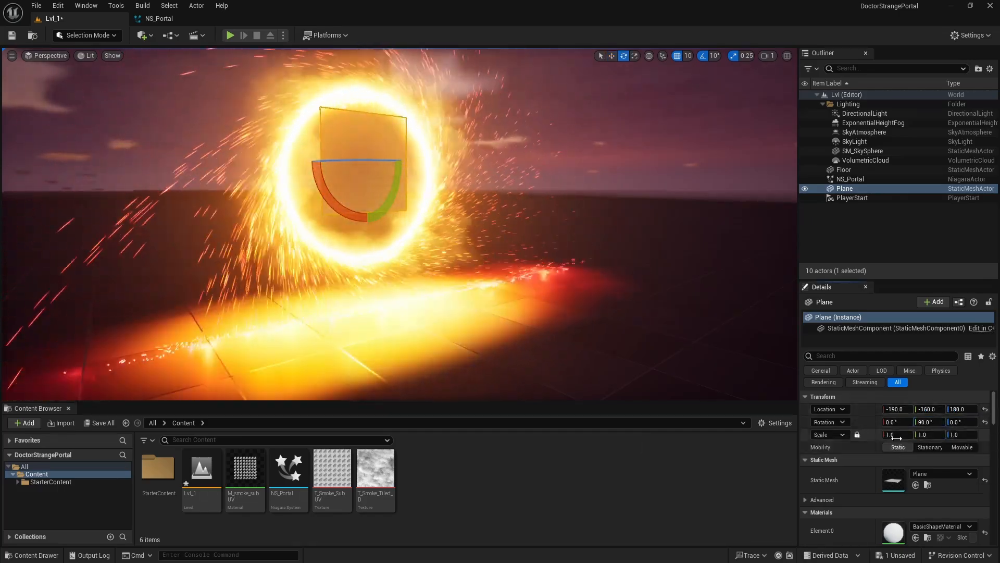
{"action": "left_click_drag", "start_coordinate": [897, 434], "coordinate": [935, 434]}
Step: Center the plane on the portal and move it behind the ring, to location 120, -110, 160
{"action": "right_click_drag", "start_coordinate": [454, 217], "coordinate": [399, 219]}
{"action": "key", "text": "w"}
{"action": "left_click_drag", "start_coordinate": [275, 142], "coordinate": [329, 167]}
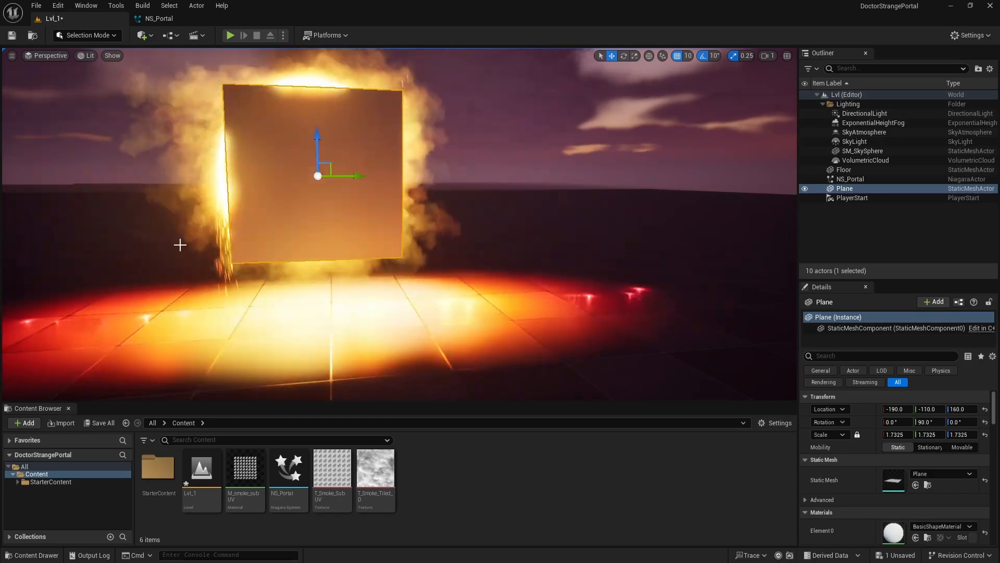
{"action": "right_click_drag", "start_coordinate": [180, 244], "coordinate": [240, 241]}
{"action": "left_click_drag", "start_coordinate": [518, 169], "coordinate": [325, 168]}
{"action": "right_click_drag", "start_coordinate": [292, 224], "coordinate": [230, 230]}
{"action": "right_click_drag", "start_coordinate": [339, 250], "coordinate": [365, 213]}
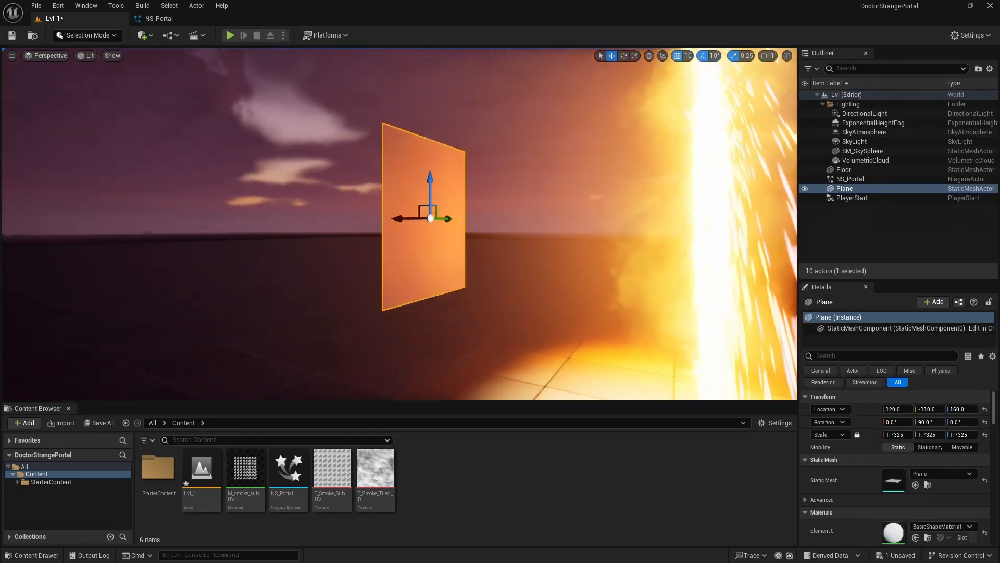
Step: Create a new material named M_Portal in the Content folder and open it for editing
{"action": "right_click", "coordinate": [477, 476]}
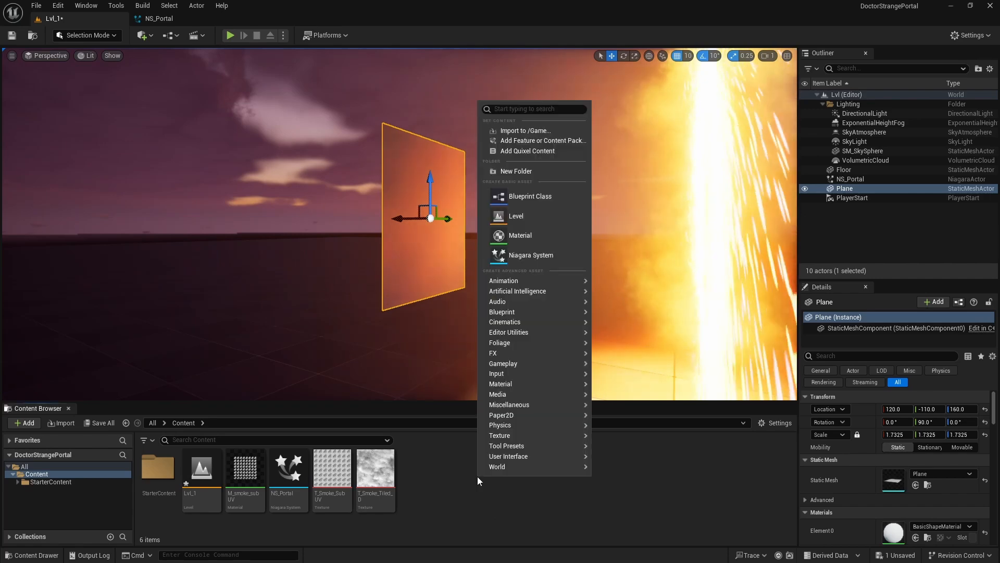
{"action": "left_click", "coordinate": [505, 237]}
{"action": "type", "text": "M"}
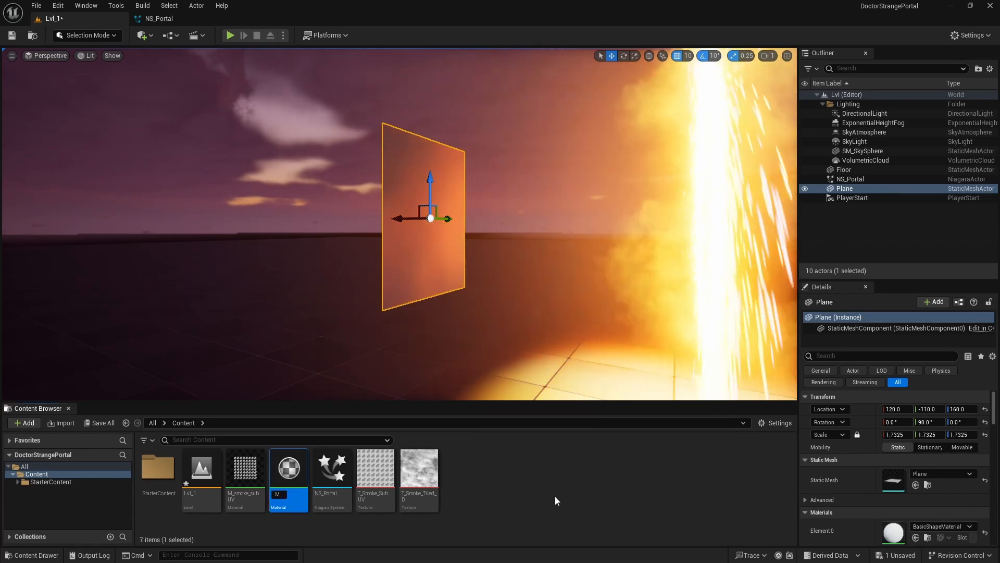
{"action": "type", "text": "_Portal"}
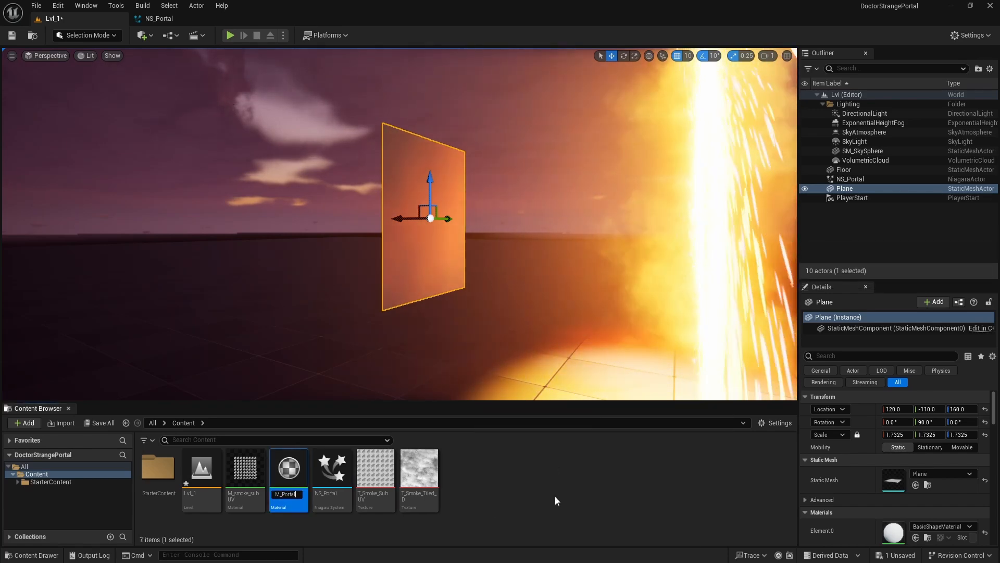
{"action": "key", "text": "Return"}
{"action": "double_click", "coordinate": [252, 465]}
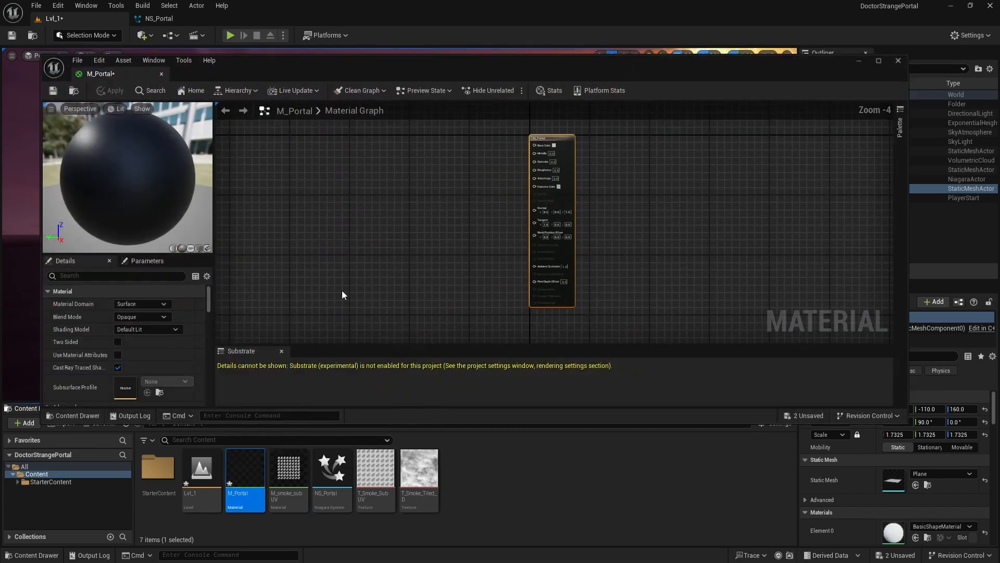
Step: Add a RadialGradientExponential node to M_Portal, preview it on a plane mesh and place it well before the output node
{"action": "scroll", "coordinate": [386, 220], "scroll_direction": "up", "scroll_amount": 3}
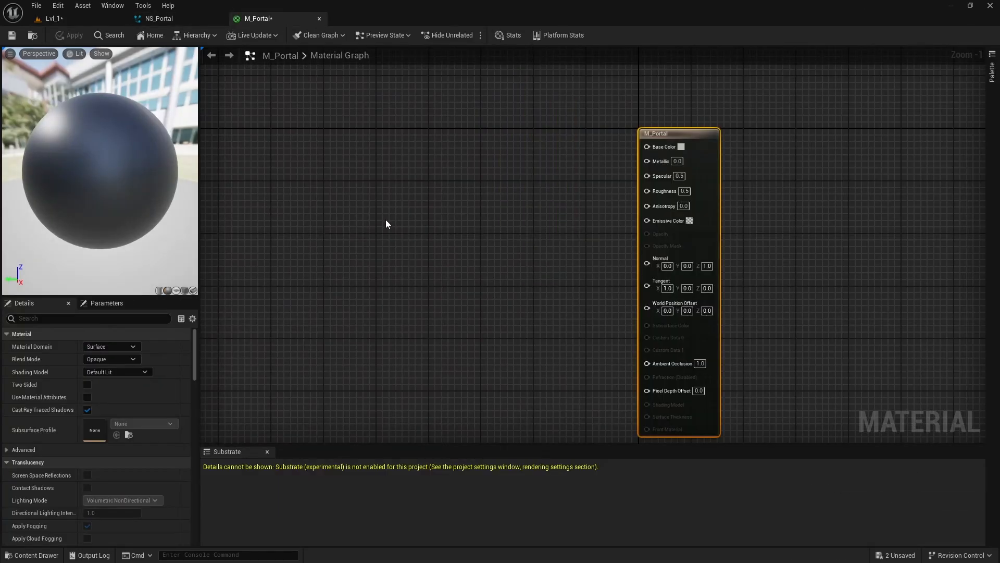
{"action": "right_click", "coordinate": [385, 220]}
{"action": "type", "text": "radi"}
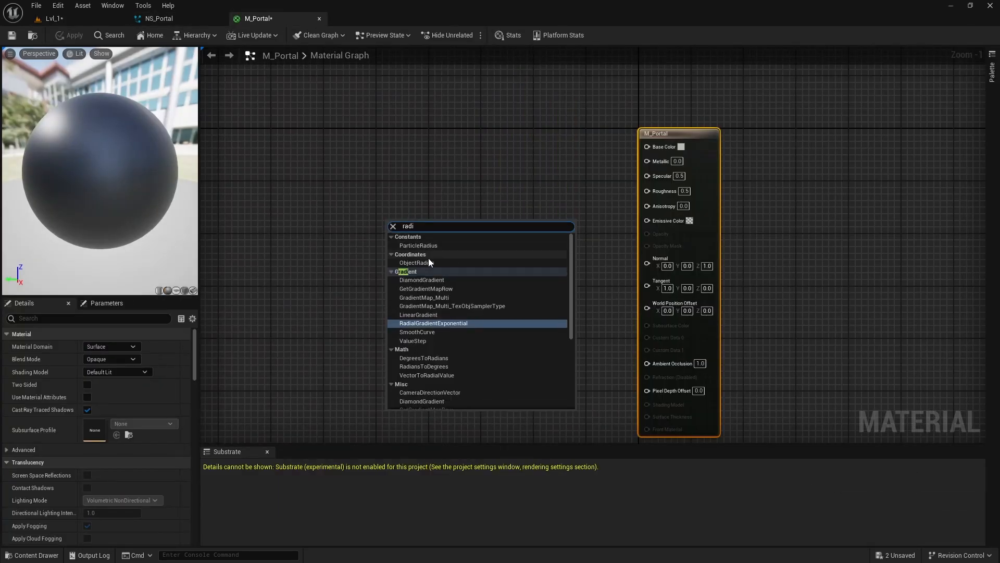
{"action": "left_click", "coordinate": [430, 324]}
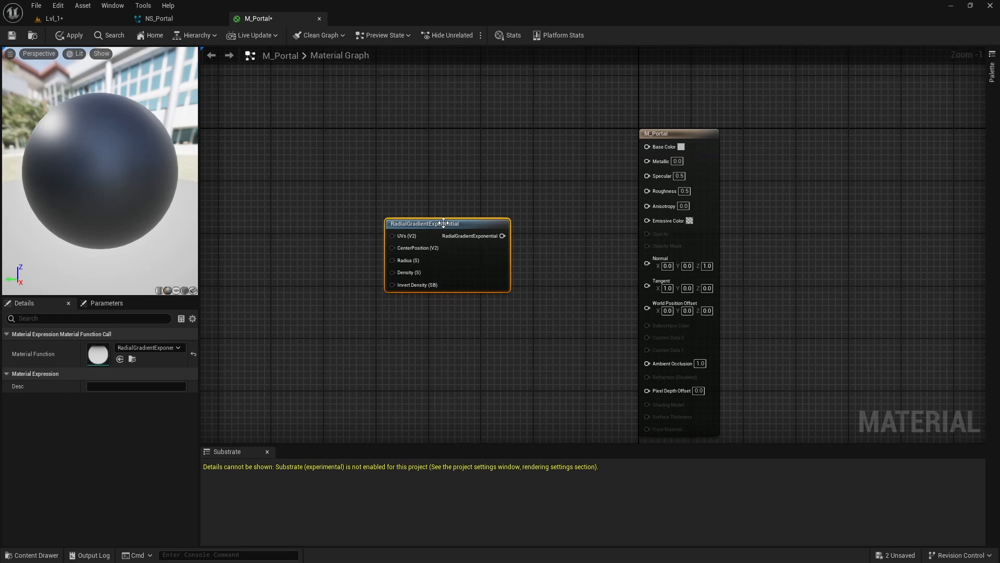
{"action": "right_click", "coordinate": [391, 231]}
{"action": "left_click", "coordinate": [406, 257]}
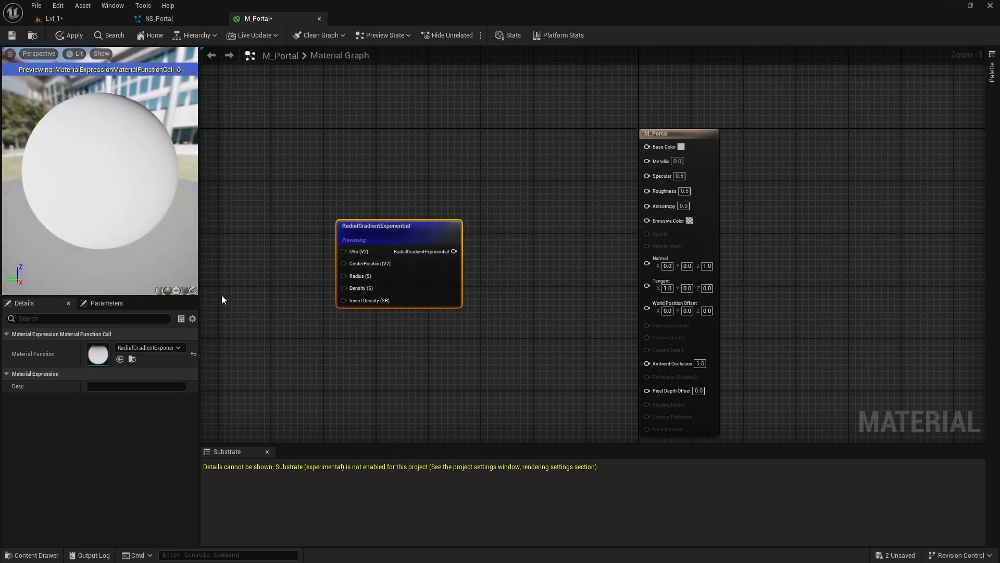
{"action": "left_click", "coordinate": [177, 291]}
{"action": "left_click_drag", "start_coordinate": [105, 247], "coordinate": [138, 212]}
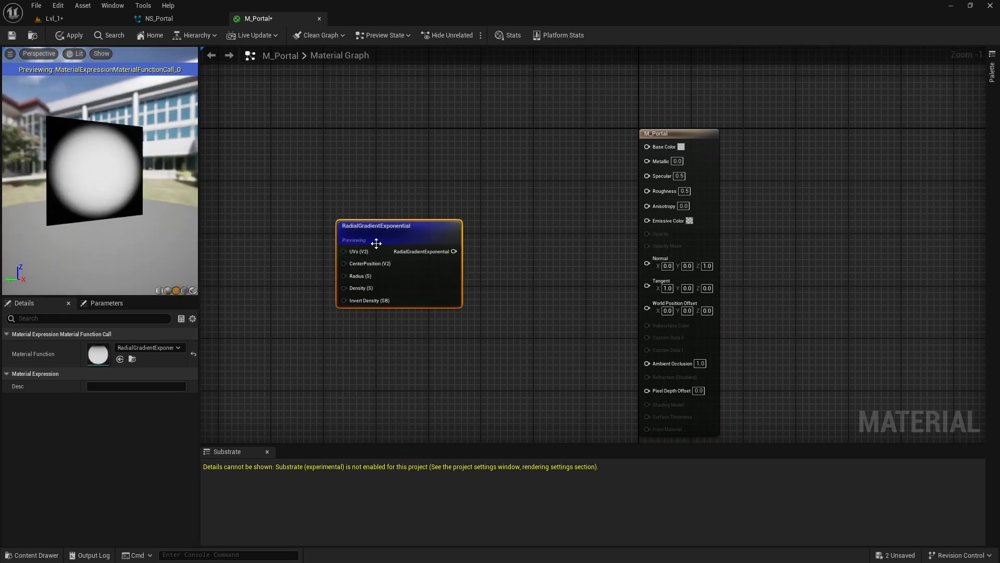
{"action": "left_click_drag", "start_coordinate": [400, 231], "coordinate": [354, 231]}
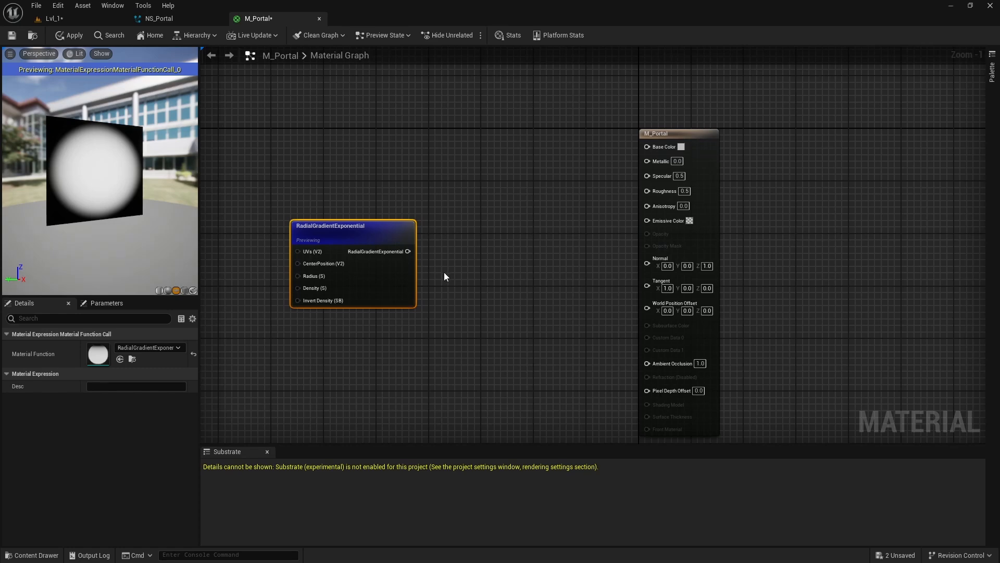
Step: Set M_Portal's Blend Mode to Additive
{"action": "left_click", "coordinate": [680, 137]}
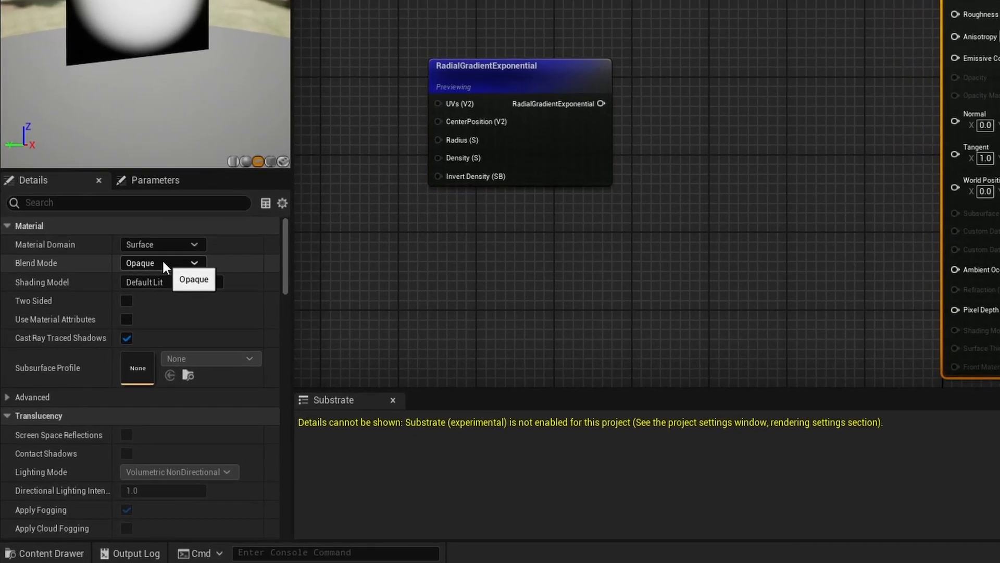
{"action": "left_click", "coordinate": [171, 262]}
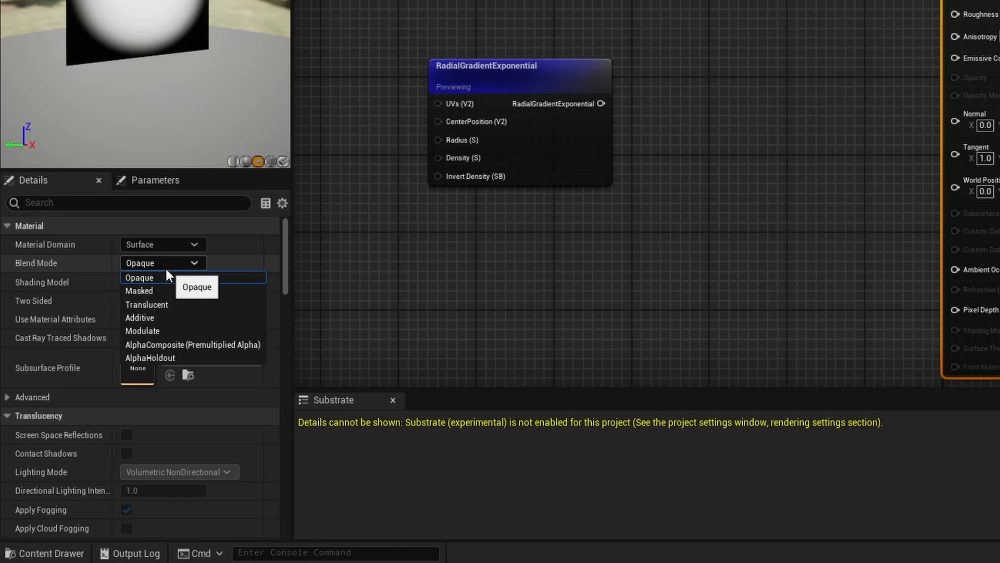
{"action": "left_click", "coordinate": [151, 317]}
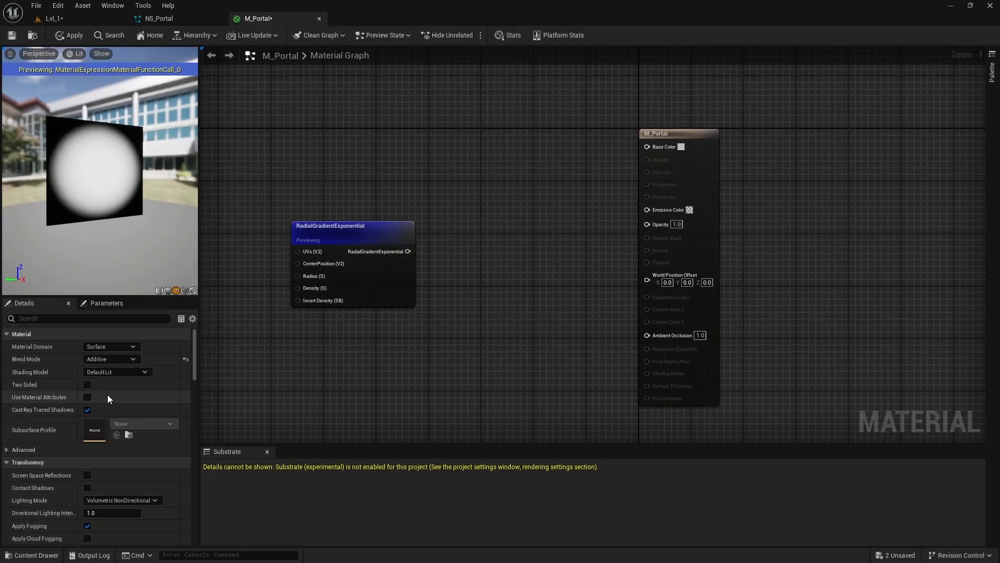
Step: Connect the RadialGradientExponential output to Opacity and stop previewing the node
{"action": "left_click_drag", "start_coordinate": [408, 252], "coordinate": [648, 224]}
{"action": "right_click", "coordinate": [384, 239]}
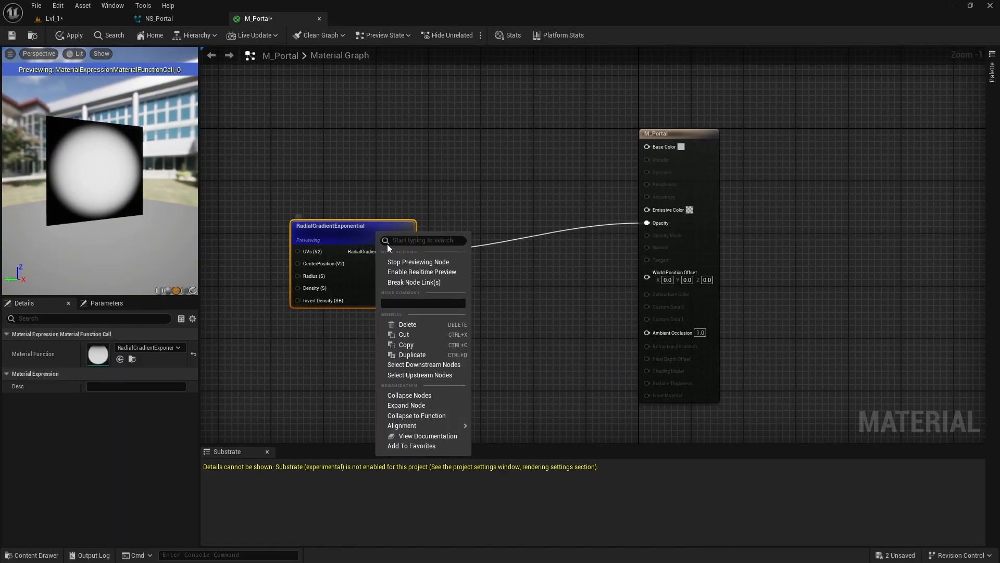
{"action": "left_click", "coordinate": [399, 258]}
{"action": "left_click_drag", "start_coordinate": [356, 228], "coordinate": [337, 241]}
Step: Add a Constant3Vector node above the gradient, connect it to Emissive Color and space the two nodes apart
{"action": "left_click", "coordinate": [380, 135]}
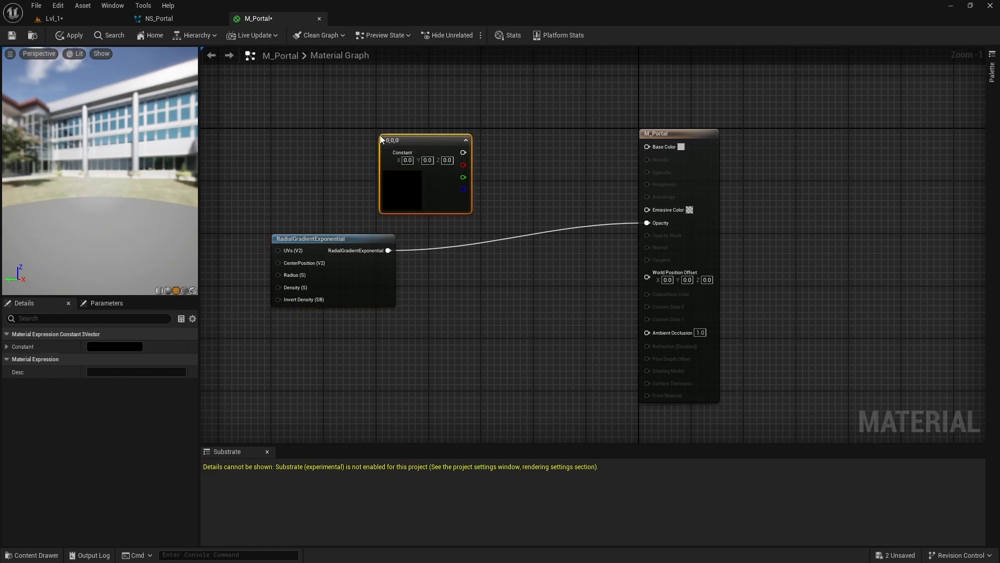
{"action": "left_click_drag", "start_coordinate": [415, 141], "coordinate": [647, 209]}
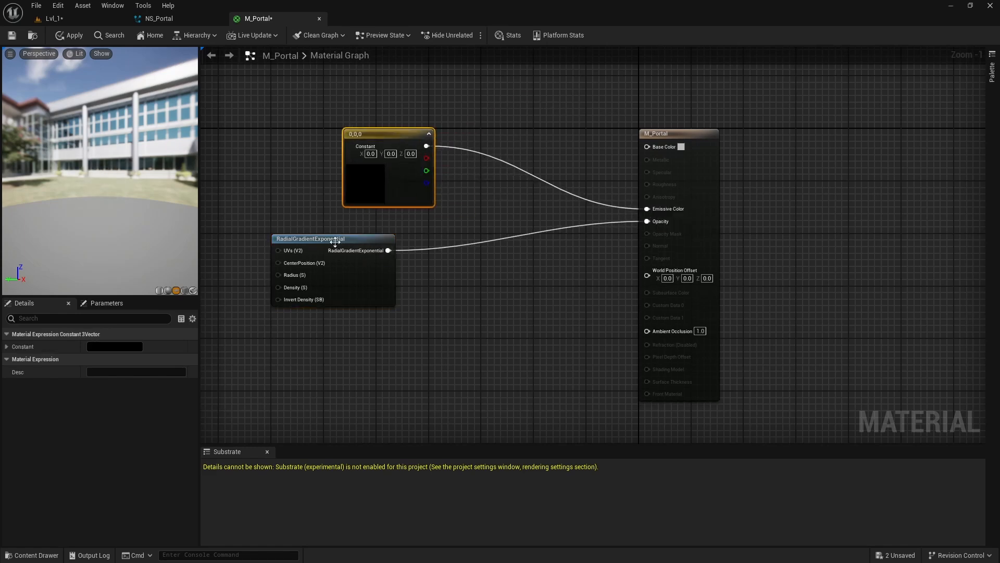
{"action": "left_click_drag", "start_coordinate": [335, 241], "coordinate": [348, 274]}
Step: Set the Constant3Vector to a pale yellow of about 1.0, 0.995, 0.549 and shift the node away from the gradient
{"action": "left_click", "coordinate": [127, 347]}
{"action": "left_click_drag", "start_coordinate": [192, 367], "coordinate": [199, 381]}
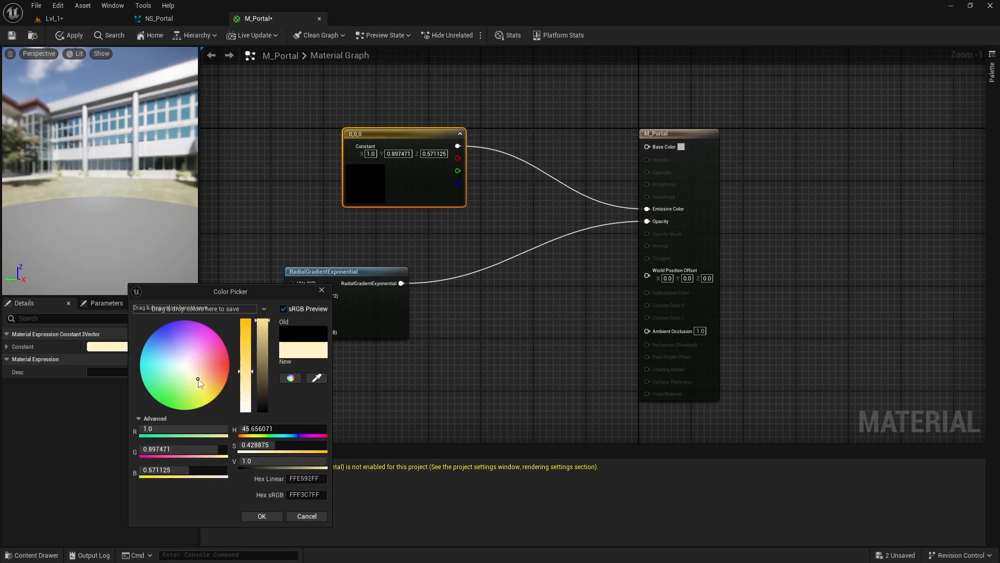
{"action": "left_click", "coordinate": [251, 515]}
{"action": "left_click_drag", "start_coordinate": [428, 128], "coordinate": [402, 108]}
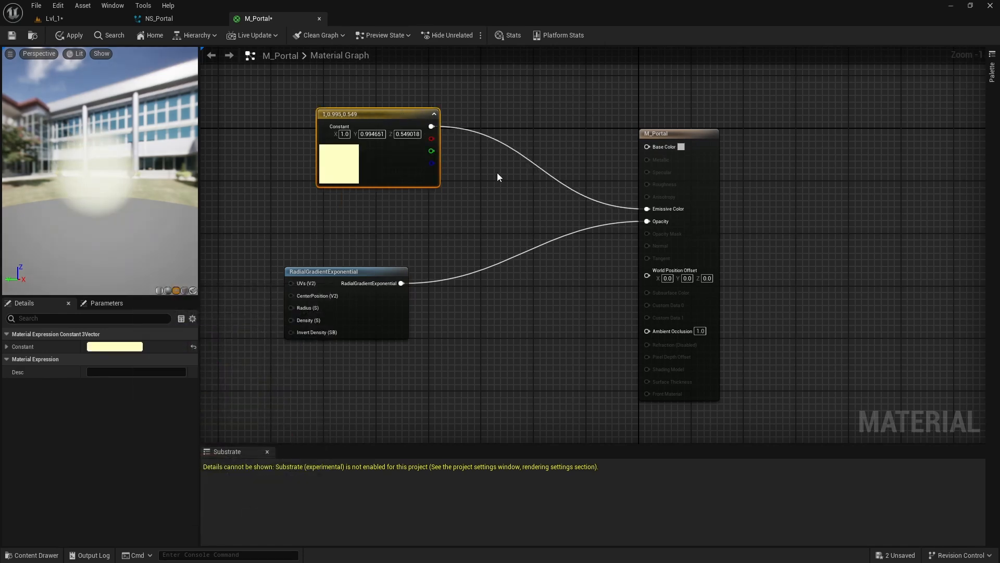
Step: Multiply the pale yellow colour by a constant of 10 and feed the result into Emissive Color
{"action": "left_click", "coordinate": [497, 173]}
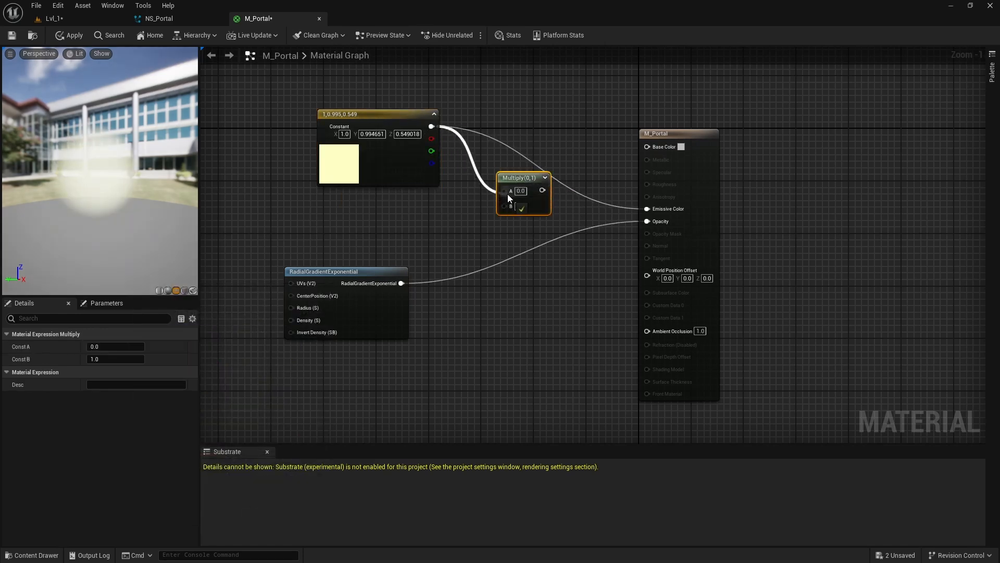
{"action": "left_click_drag", "start_coordinate": [508, 193], "coordinate": [591, 199]}
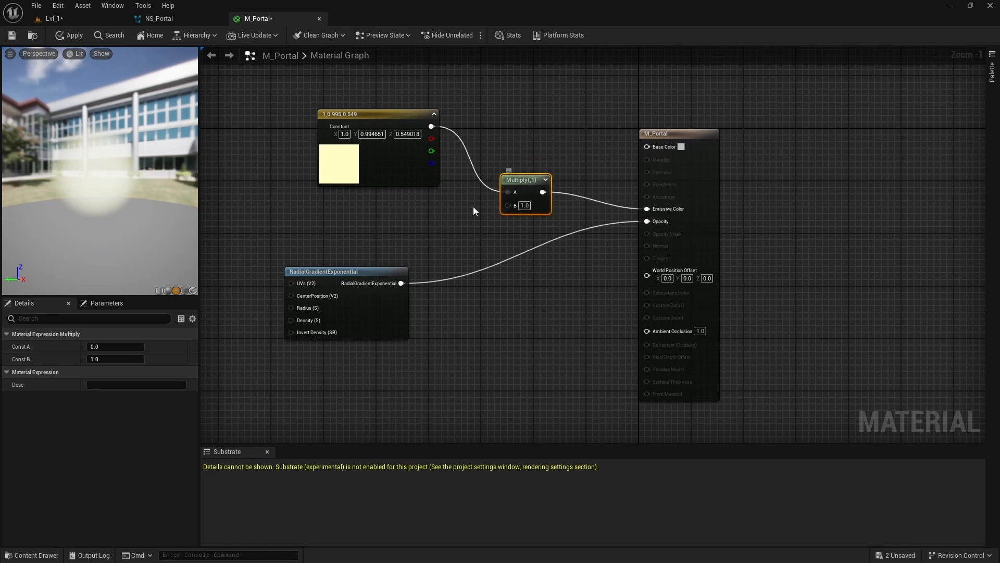
{"action": "left_click", "coordinate": [408, 214]}
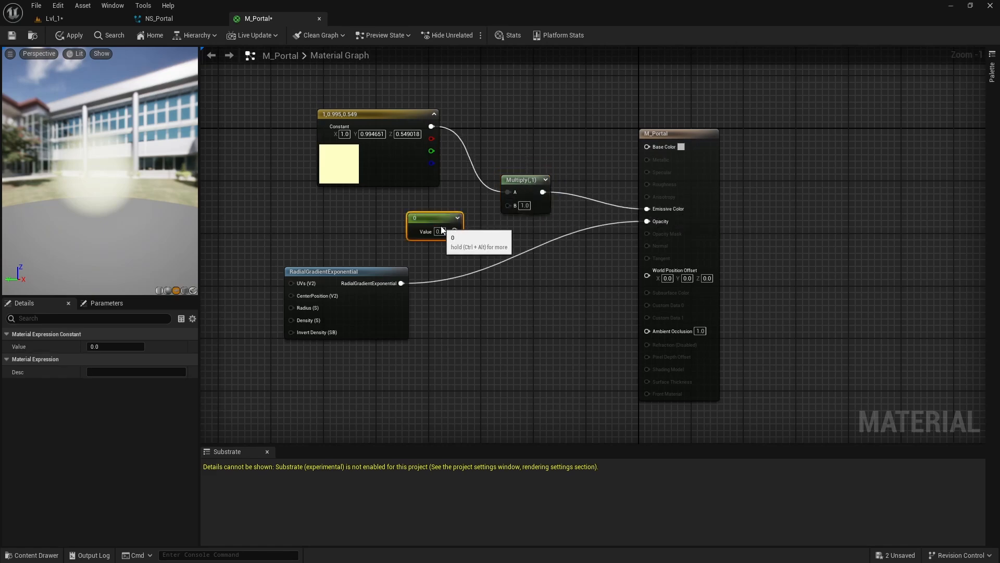
{"action": "left_click_drag", "start_coordinate": [511, 209], "coordinate": [512, 208]}
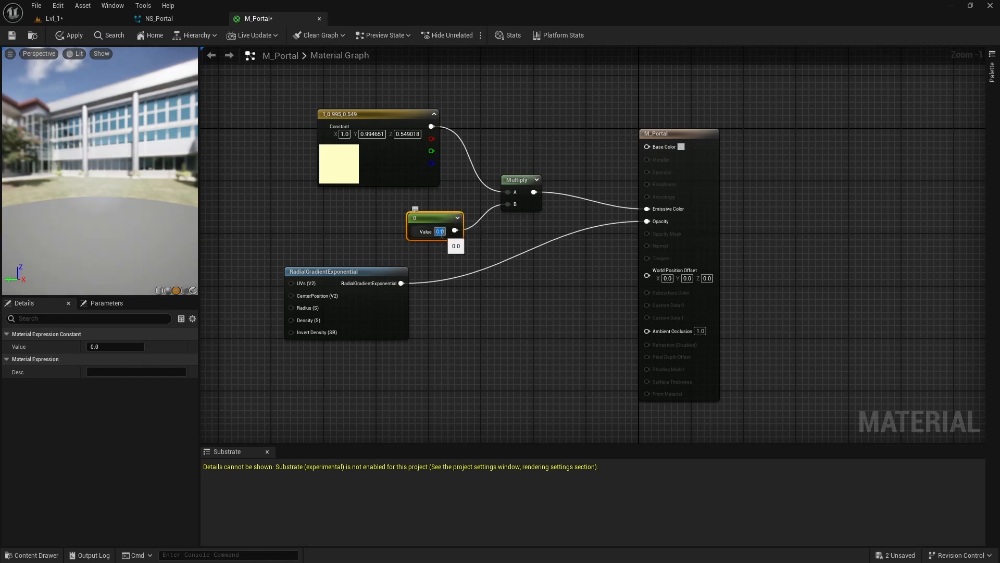
{"action": "left_click", "coordinate": [477, 238]}
{"action": "left_click_drag", "start_coordinate": [430, 216], "coordinate": [427, 205]}
Step: Multiply the RadialGradientExponential output by a constant of 1 ahead of Opacity and save M_Portal
{"action": "left_click", "coordinate": [529, 278]}
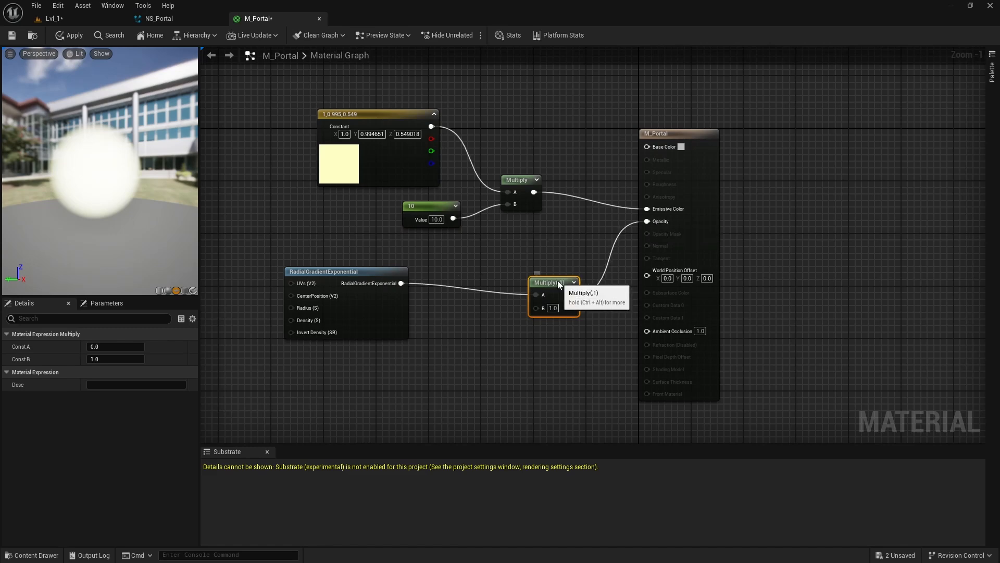
{"action": "left_click", "coordinate": [466, 332]}
{"action": "left_click_drag", "start_coordinate": [513, 348], "coordinate": [465, 328]}
{"action": "type", "text": "1"}
{"action": "key", "text": "Return"}
{"action": "left_click", "coordinate": [12, 36]}
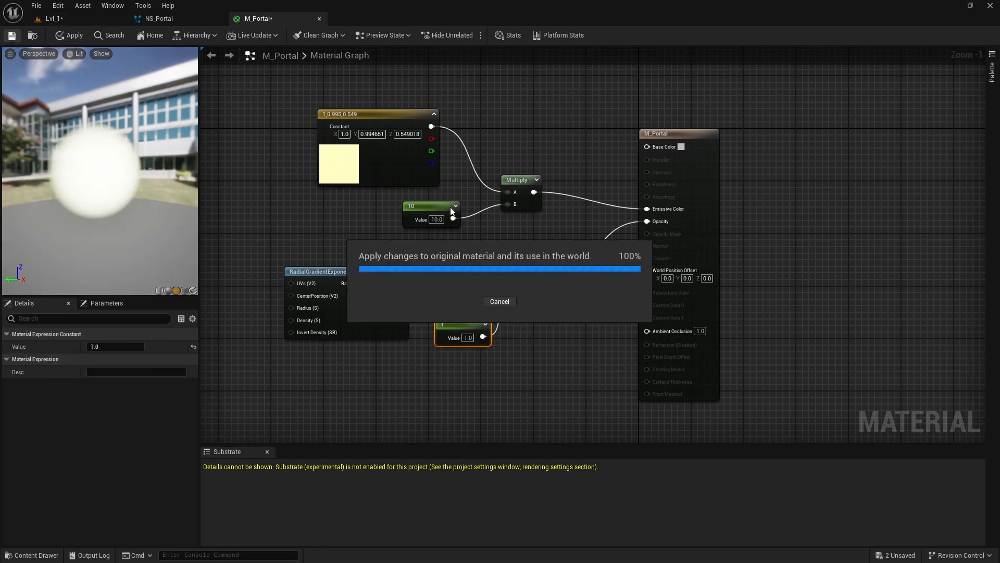
Step: Apply M_Portal to the plane in the level and fit the plane inside the portal ring at a scale of about 2.18
{"action": "left_click", "coordinate": [65, 17]}
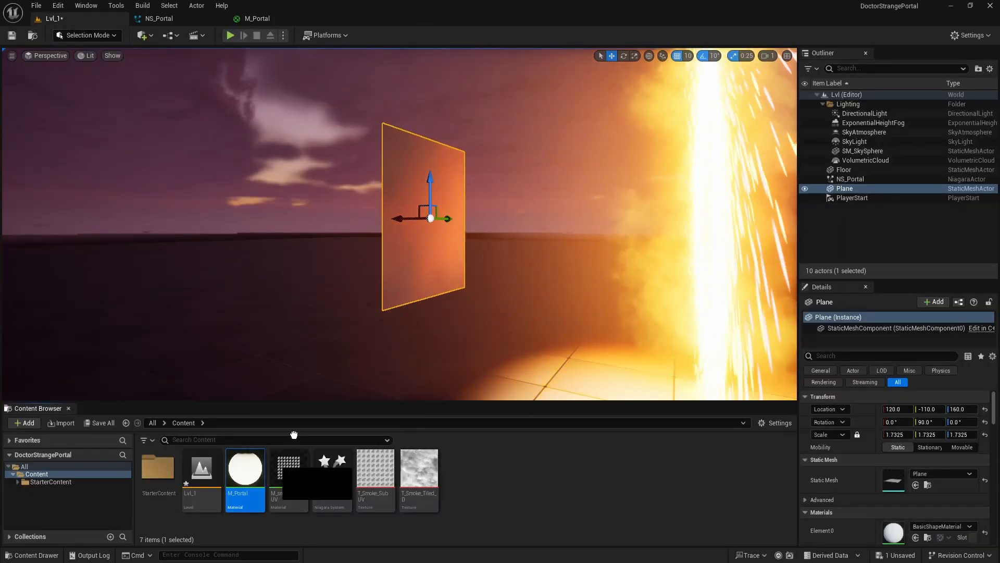
{"action": "left_click_drag", "start_coordinate": [294, 434], "coordinate": [420, 245]}
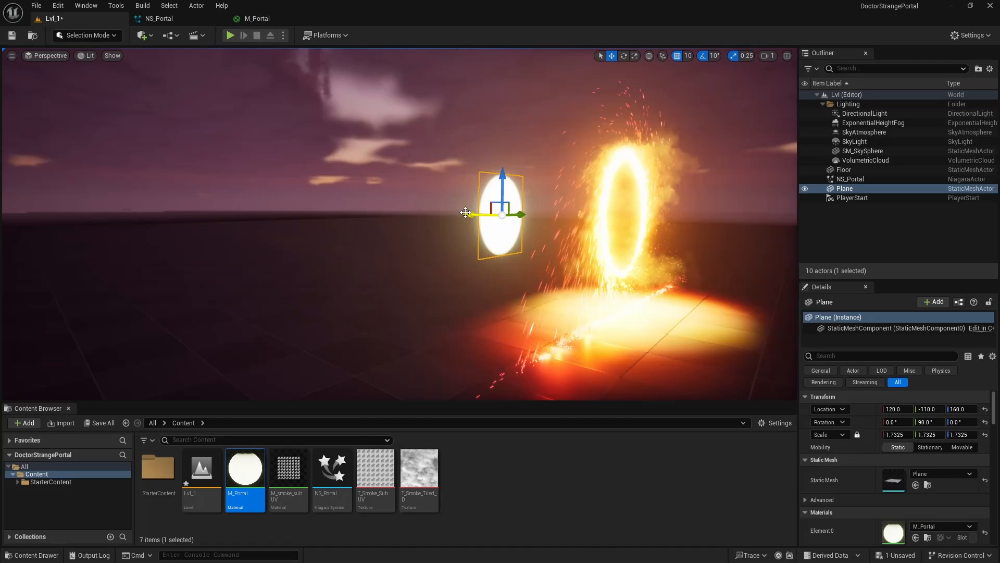
{"action": "left_click_drag", "start_coordinate": [466, 213], "coordinate": [540, 217]}
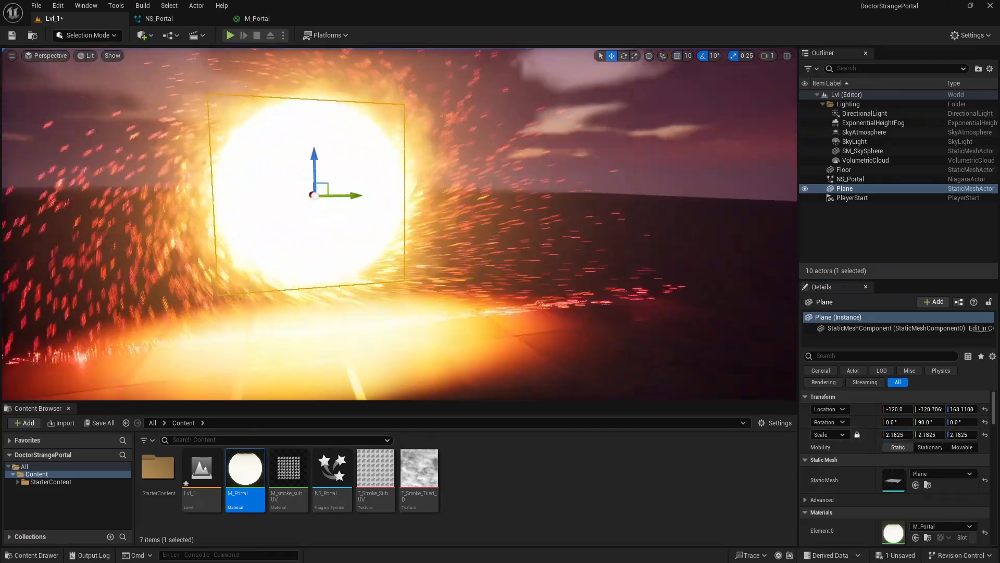
Step: Hide the Plane actor in the level so only the portal ring is displayed
{"action": "left_click", "coordinate": [862, 150]}
{"action": "left_click", "coordinate": [806, 189]}
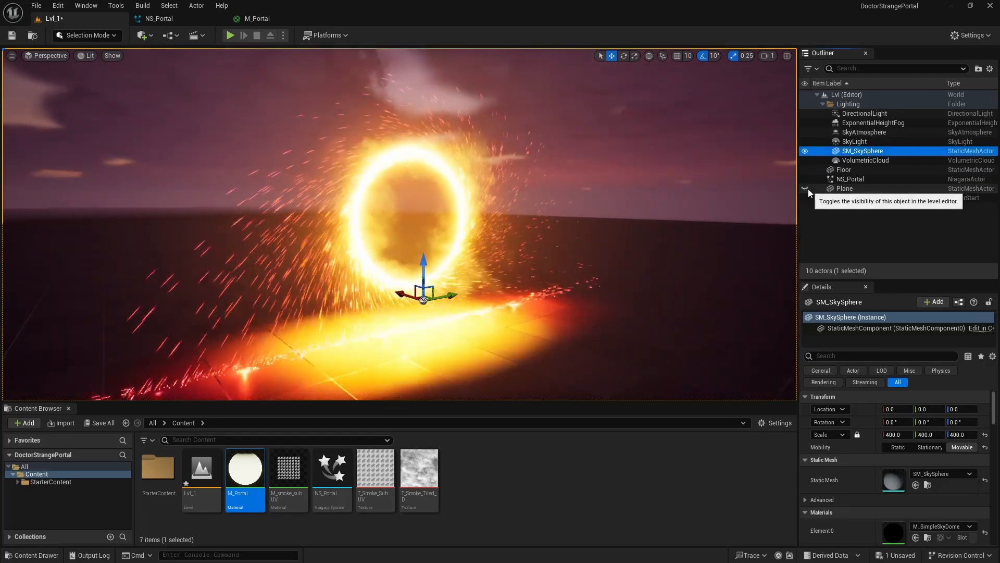
{"action": "key", "text": "d"}
{"action": "right_click_drag", "start_coordinate": [500, 224], "coordinate": [433, 224]}
Step: Examine the Shape Location radius settings of the BigCircle, LightRenderer, SmallCircle and SpiralCircle emitters in NS_Portal
{"action": "left_click", "coordinate": [159, 19]}
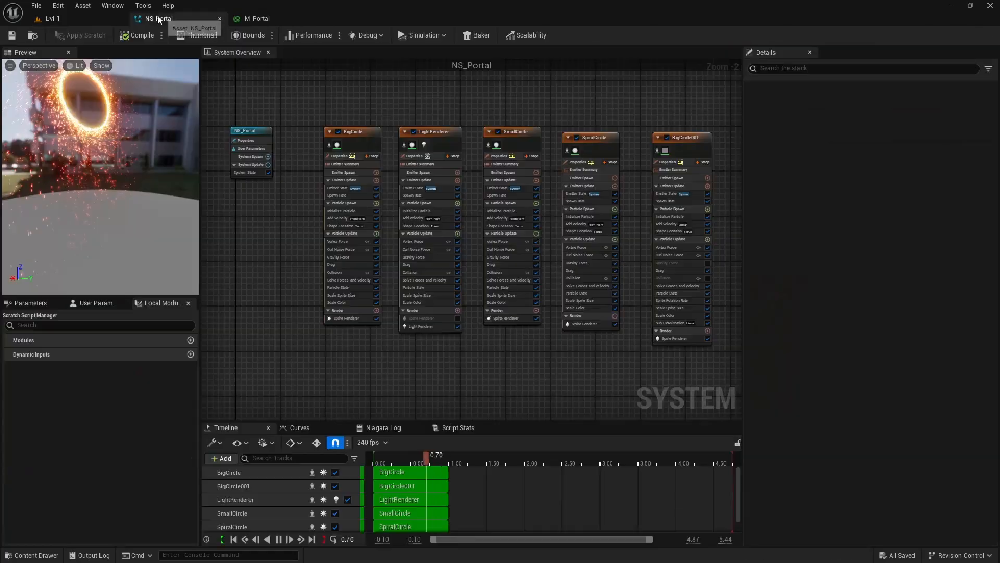
{"action": "right_click_drag", "start_coordinate": [297, 246], "coordinate": [357, 279]}
{"action": "scroll", "coordinate": [267, 290], "scroll_direction": "up", "scroll_amount": 2}
{"action": "left_click", "coordinate": [401, 209]}
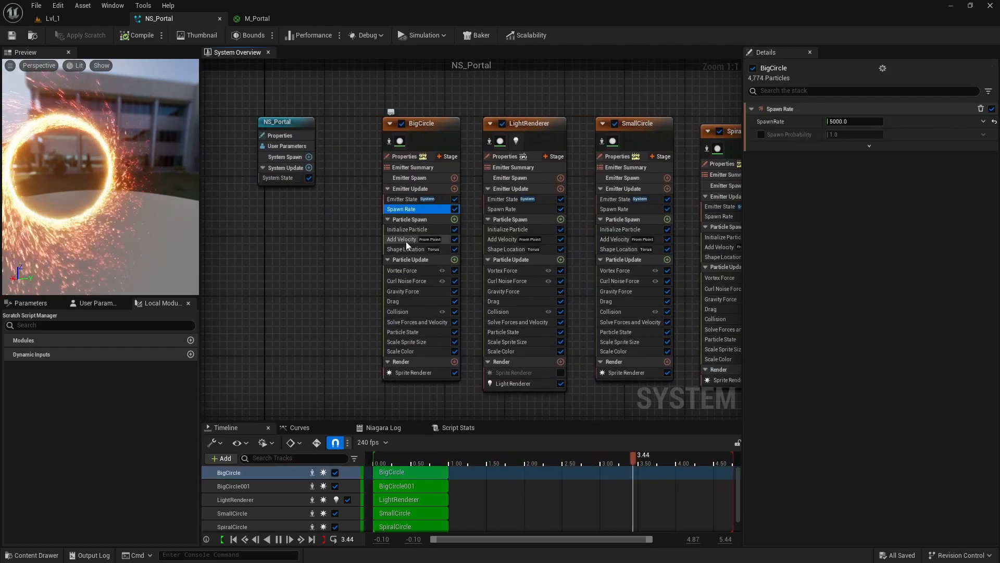
{"action": "left_click", "coordinate": [403, 249]}
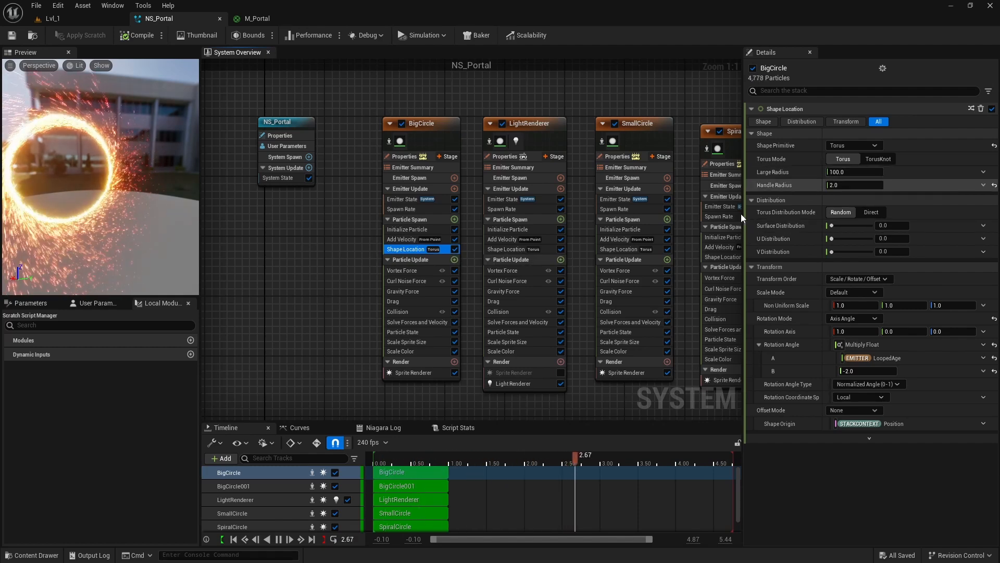
{"action": "left_click", "coordinate": [506, 249]}
{"action": "left_click", "coordinate": [620, 254]}
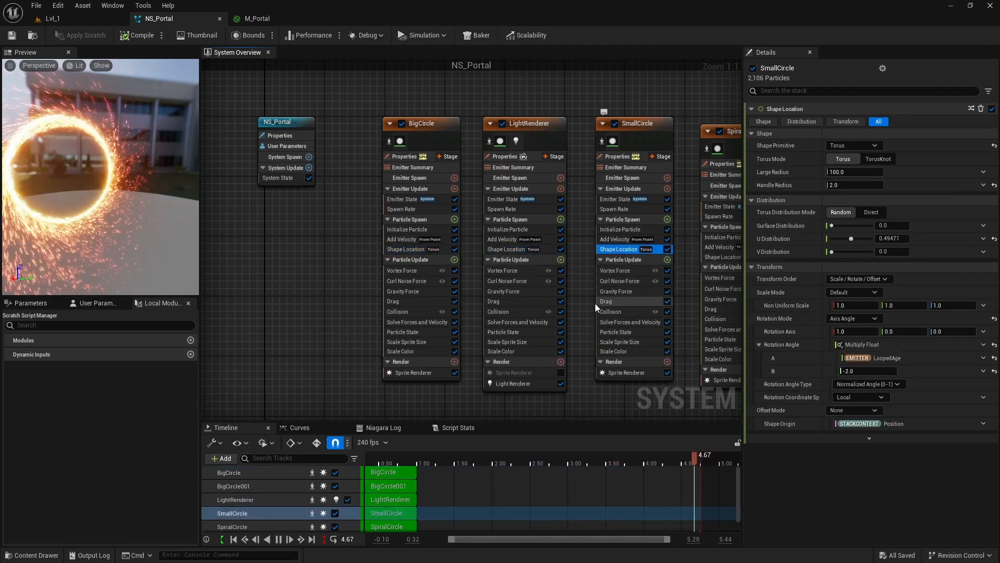
{"action": "right_click_drag", "start_coordinate": [595, 303], "coordinate": [482, 299]}
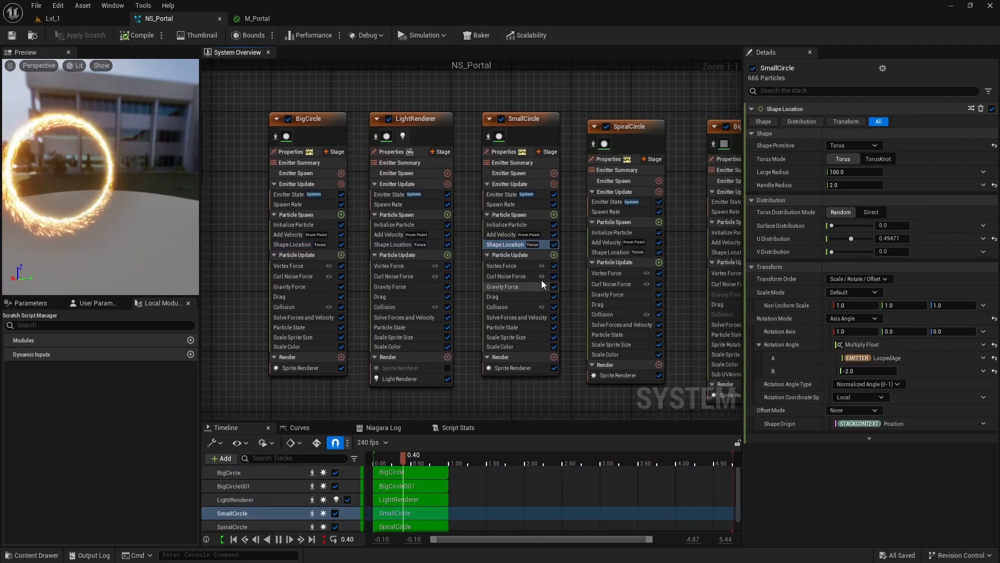
{"action": "right_click", "coordinate": [598, 283]}
{"action": "left_click", "coordinate": [684, 259]}
{"action": "left_click", "coordinate": [715, 252]}
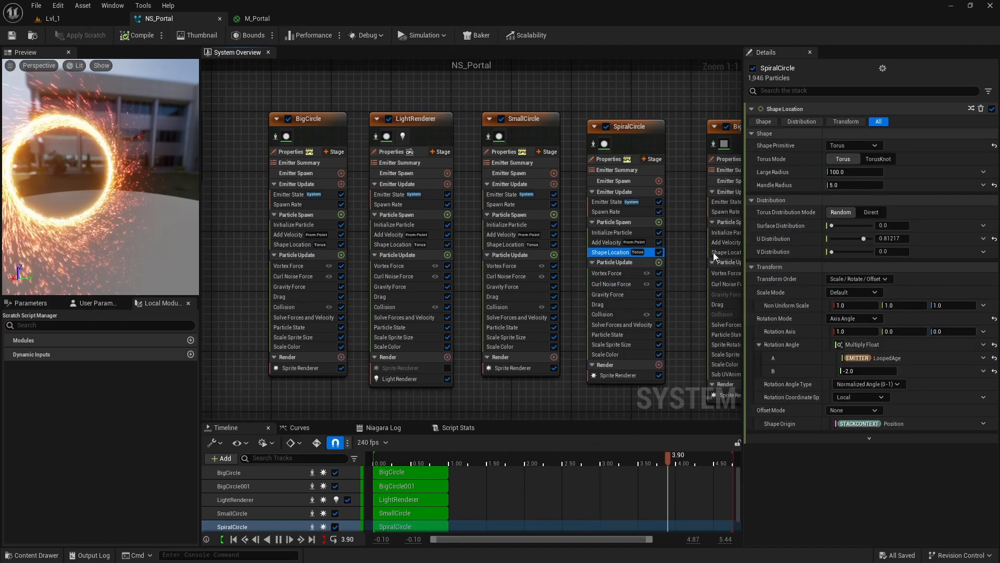
{"action": "left_click", "coordinate": [300, 244]}
{"action": "right_click_drag", "start_coordinate": [243, 255], "coordinate": [279, 255]}
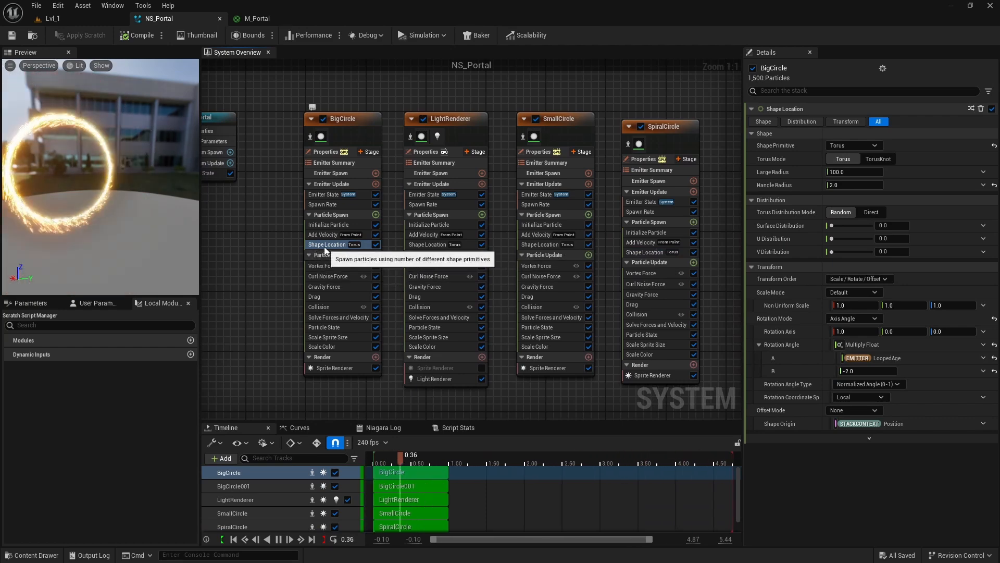
{"action": "right_click_drag", "start_coordinate": [291, 250], "coordinate": [359, 243]}
Step: Display the User Parameters of NS_Portal and give their area more width
{"action": "left_click", "coordinate": [110, 303]}
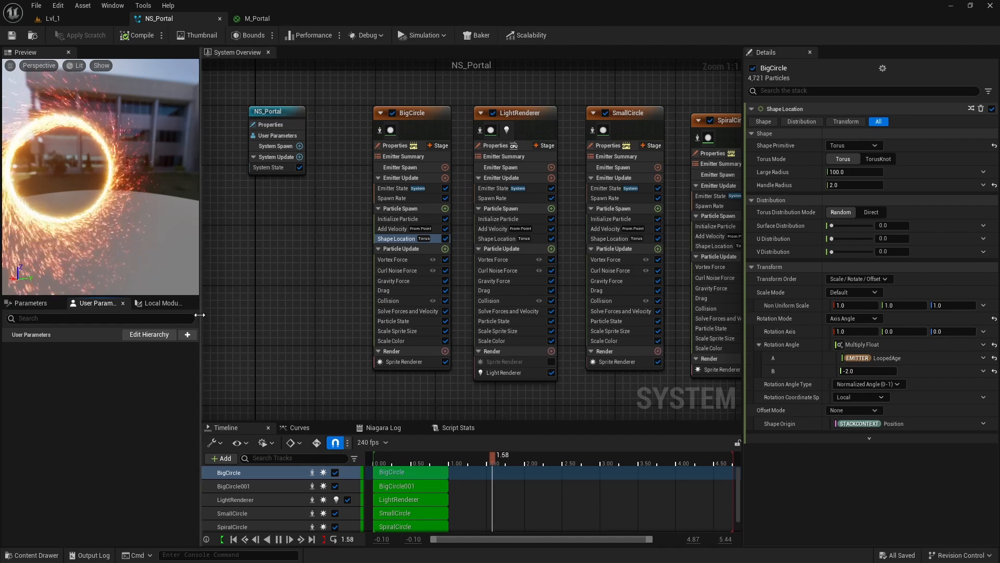
{"action": "left_click_drag", "start_coordinate": [196, 314], "coordinate": [213, 321]}
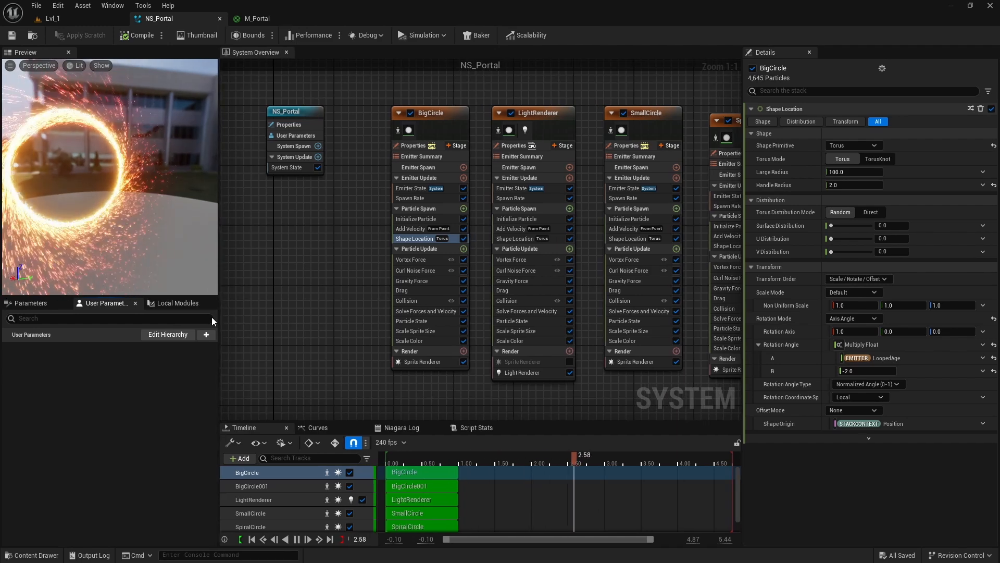
{"action": "left_click", "coordinate": [112, 5]}
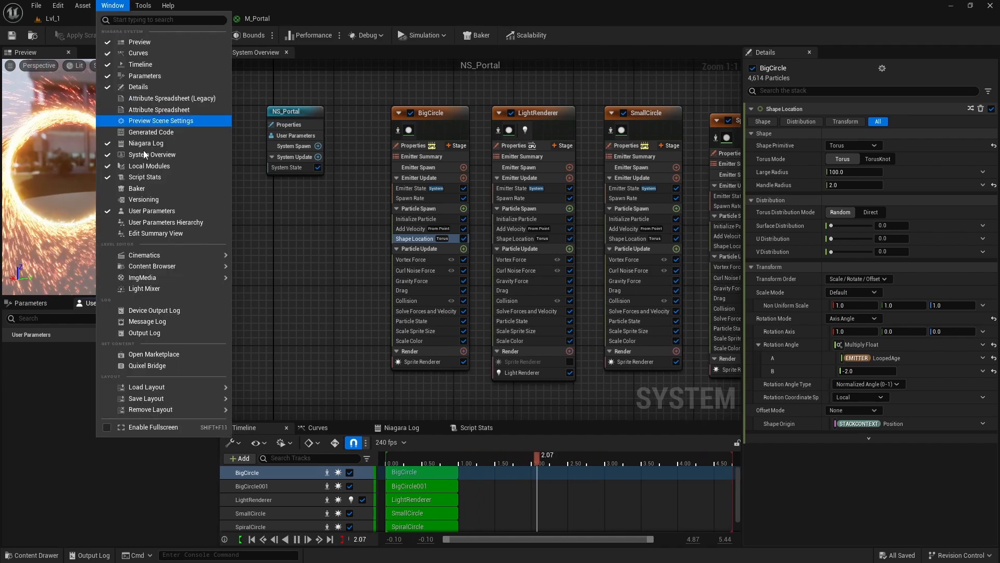
{"action": "left_click", "coordinate": [152, 211]}
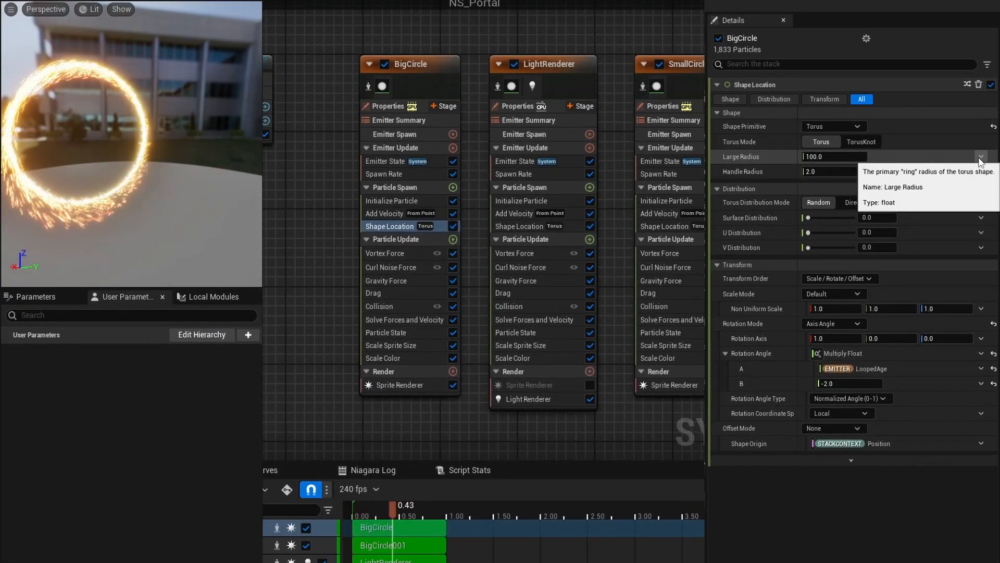
Step: Make the Large Radius of BigCircle's Shape Location read from a new User parameter
{"action": "left_click", "coordinate": [981, 157]}
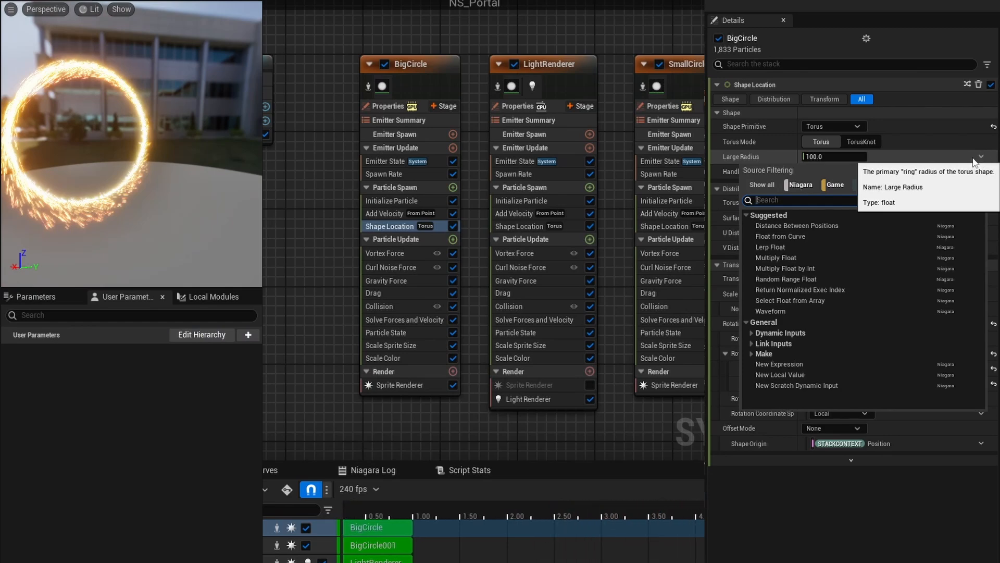
{"action": "type", "text": "make"}
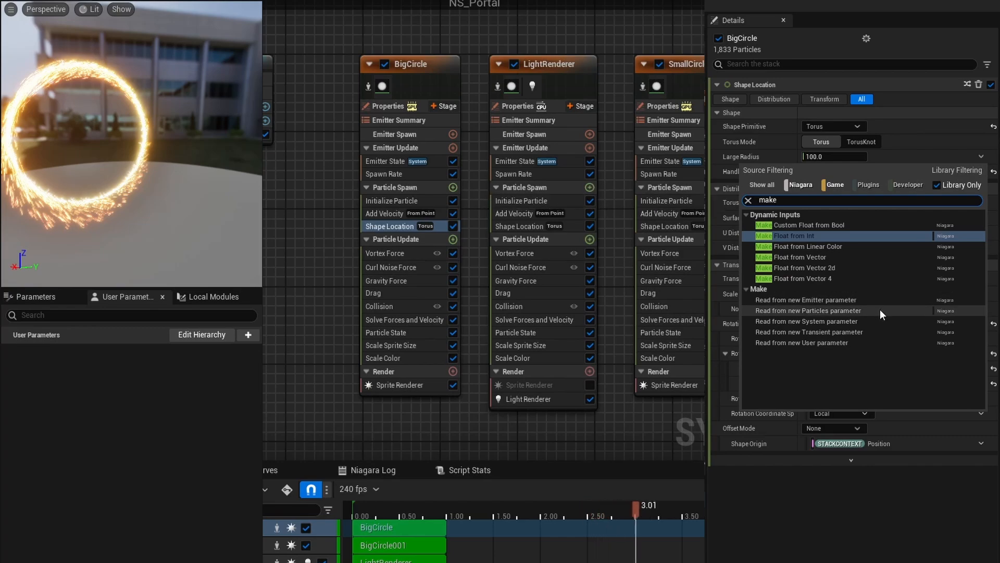
{"action": "left_click", "coordinate": [783, 343]}
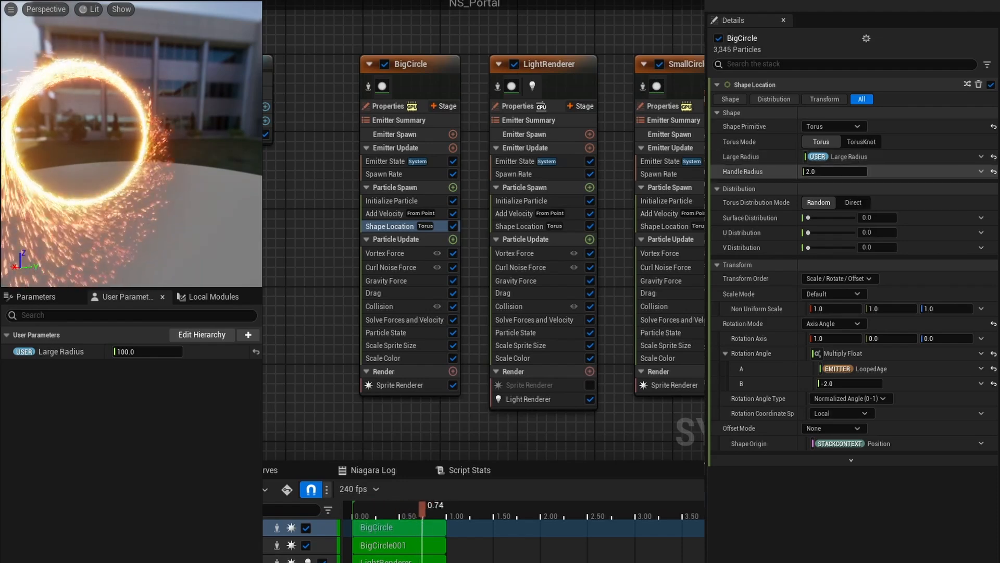
Step: Rename the new Large Radius user parameter to PortalRadius
{"action": "right_click", "coordinate": [55, 351]}
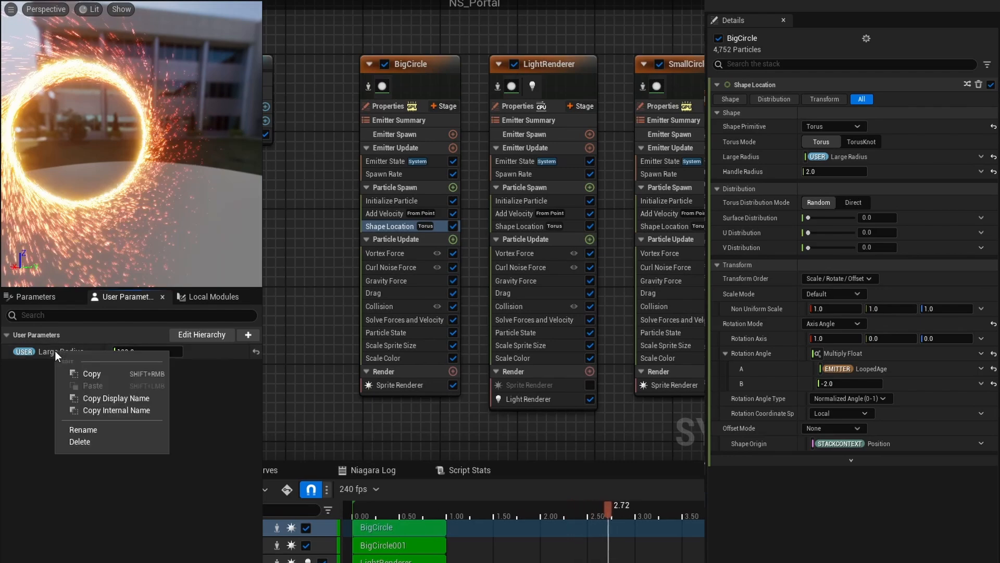
{"action": "left_click", "coordinate": [86, 432]}
{"action": "type", "text": "Radius"}
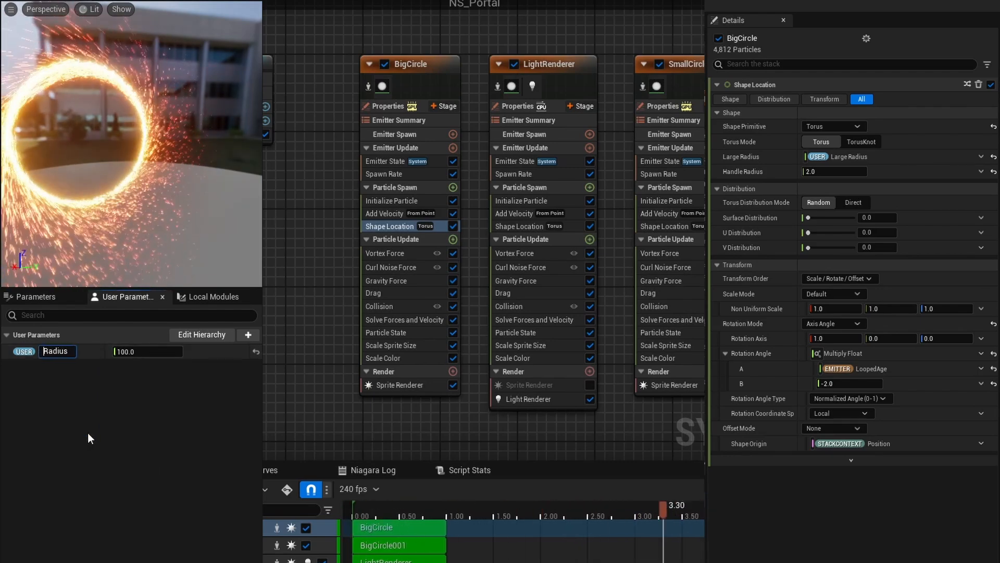
{"action": "key", "text": "Home"}
{"action": "type", "text": "Portal"}
{"action": "key", "text": "Return"}
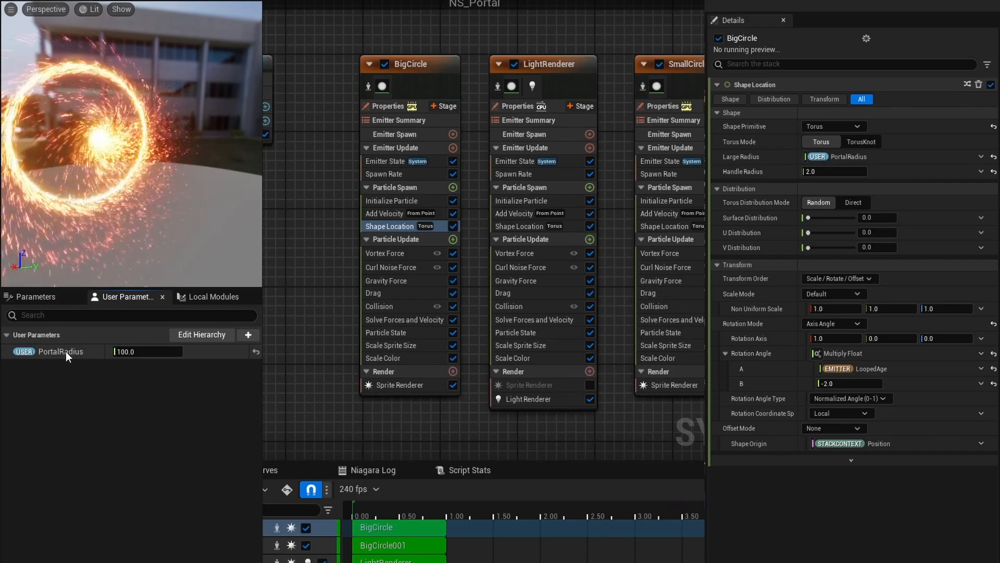
Step: Copy BigCircle's PortalRadius-linked Large Radius and paste it into the Large Radius of LightRenderer's Shape Location
{"action": "right_click", "coordinate": [849, 155]}
{"action": "left_click", "coordinate": [895, 242]}
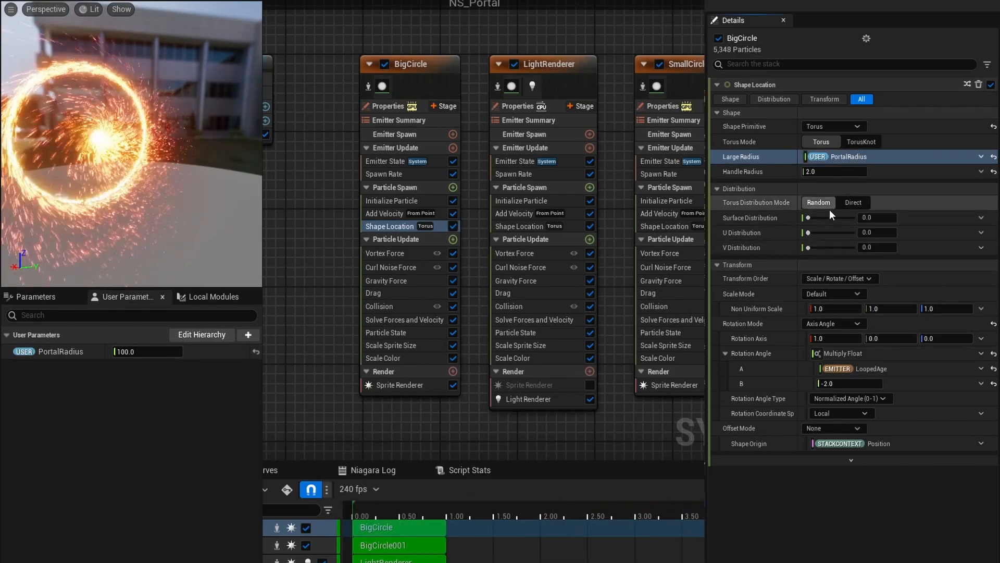
{"action": "left_click", "coordinate": [519, 226]}
{"action": "right_click", "coordinate": [890, 159]}
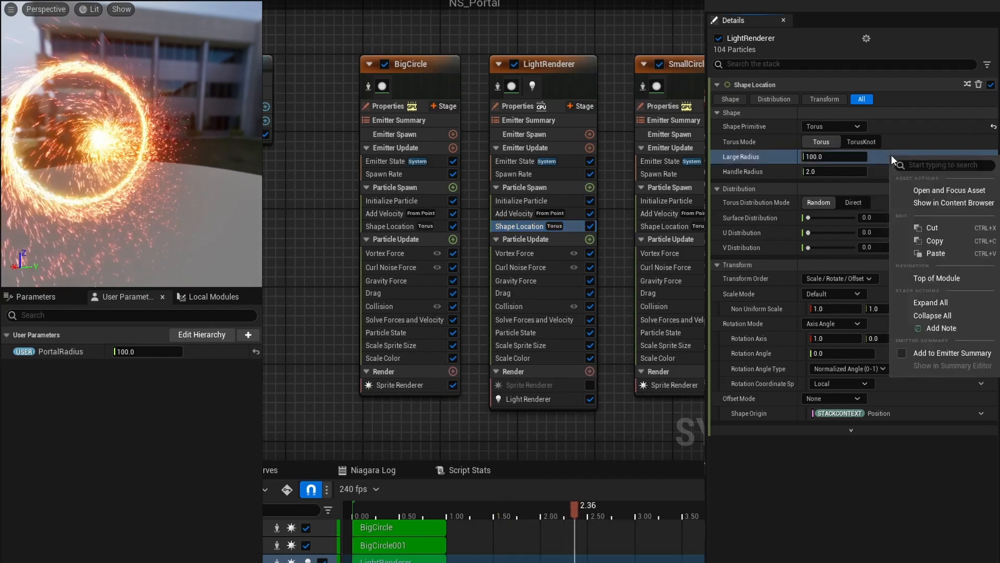
{"action": "left_click", "coordinate": [923, 254]}
Step: Paste the copied Large Radius link into the Shape Location of SmallCircle, SpiralCircle and BigCircle001
{"action": "left_click", "coordinate": [665, 226]}
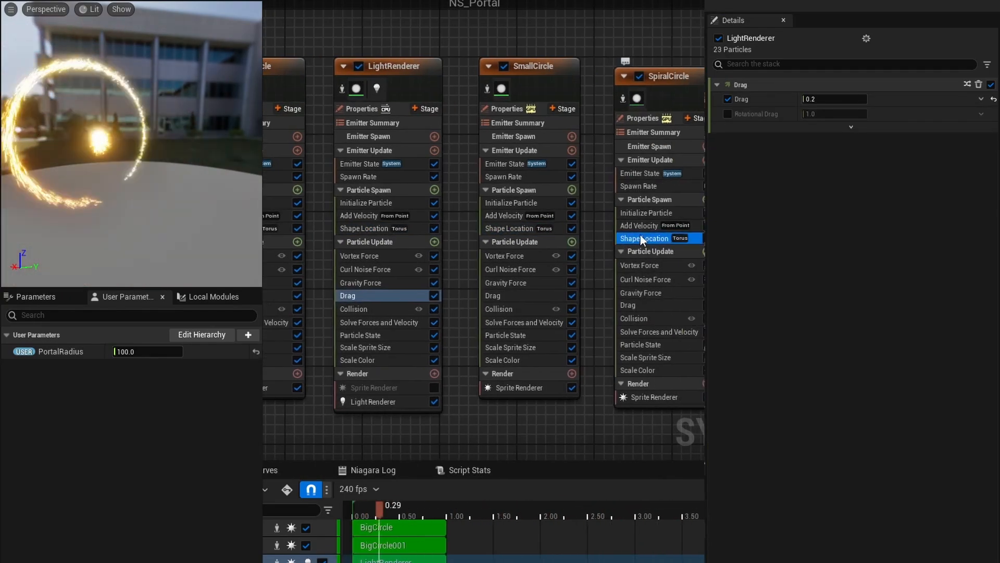
{"action": "left_click", "coordinate": [640, 237]}
{"action": "right_click", "coordinate": [888, 155]}
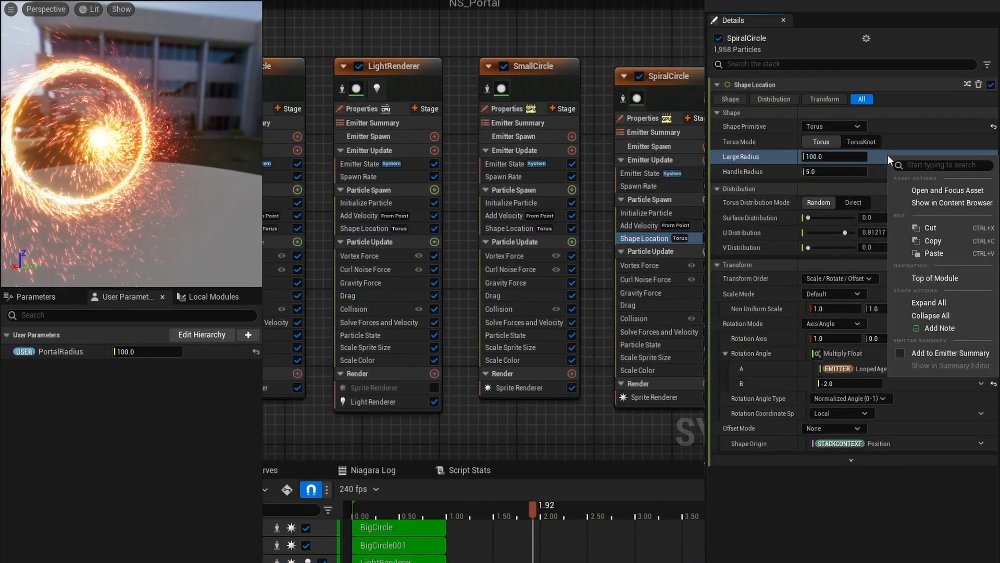
{"action": "left_click", "coordinate": [882, 270]}
{"action": "left_click", "coordinate": [936, 258]}
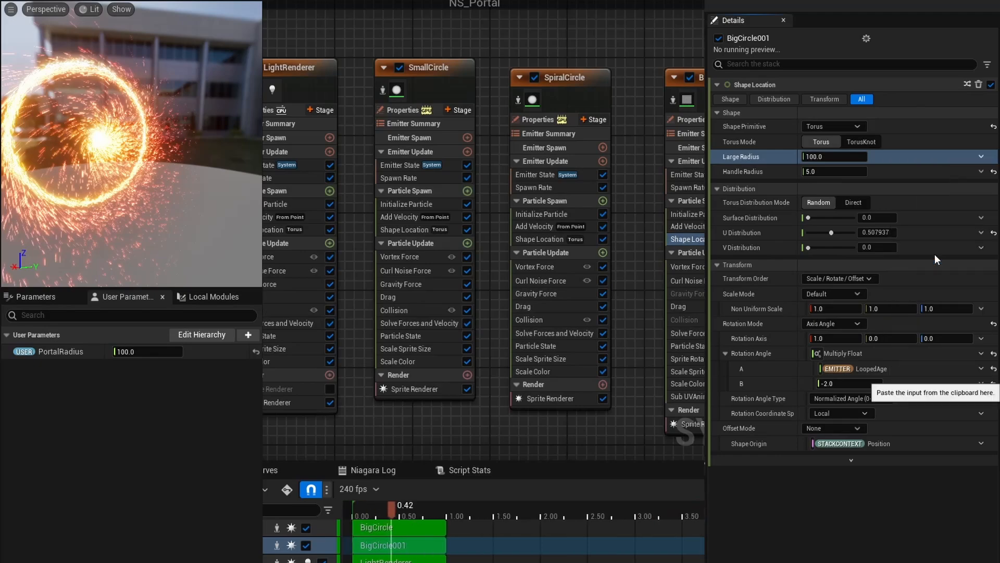
Step: Reset the Large Radius of BigCircle's Shape Location and link it to the PortalRadius user parameter again
{"action": "right_click_drag", "start_coordinate": [415, 422], "coordinate": [517, 407]}
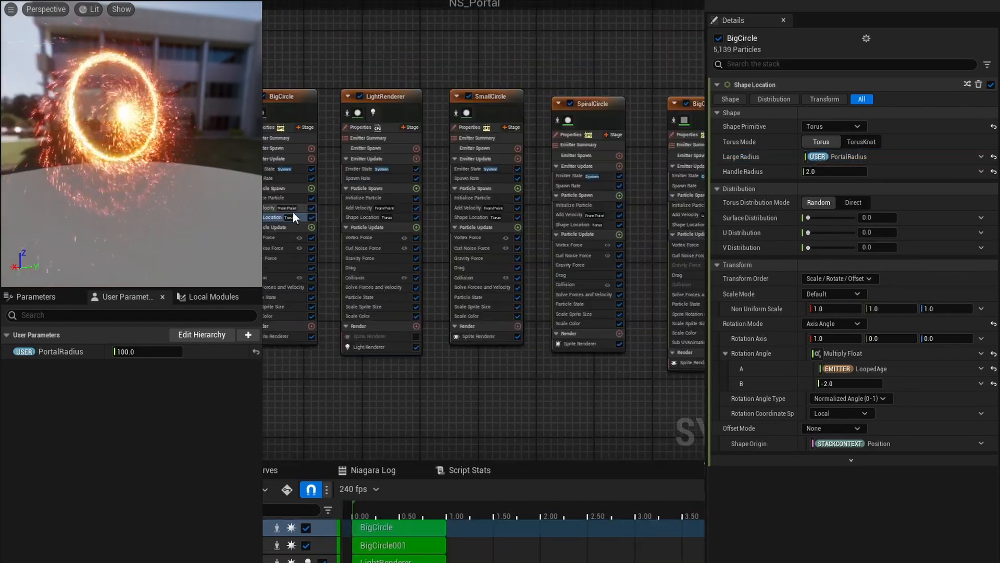
{"action": "left_click", "coordinate": [993, 157]}
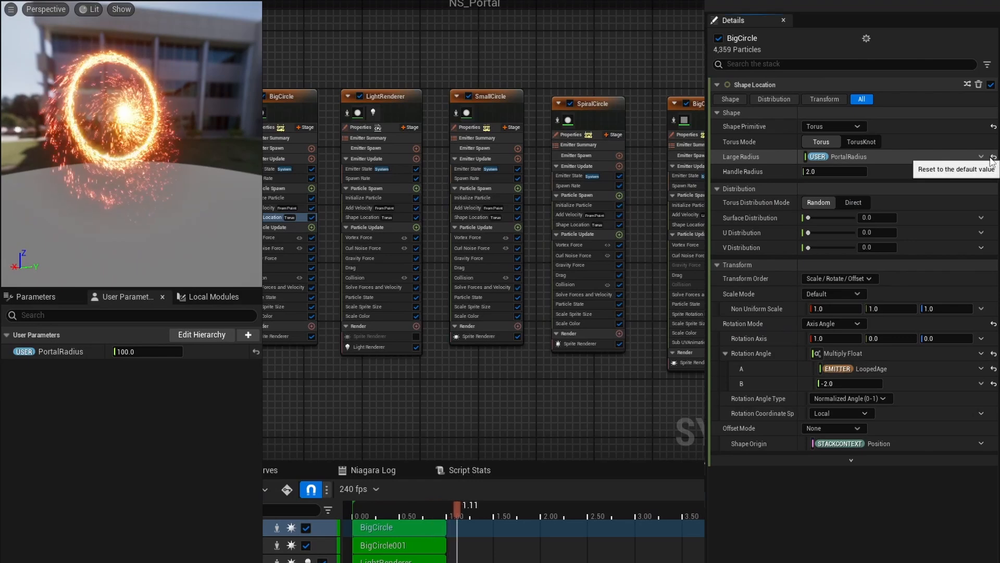
{"action": "left_click", "coordinate": [981, 156]}
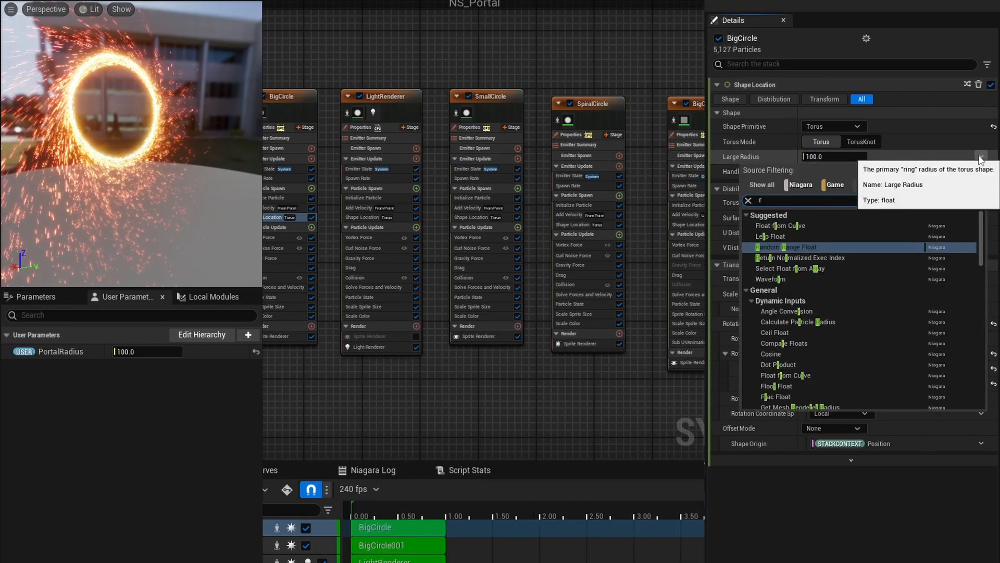
{"action": "type", "text": "porta"}
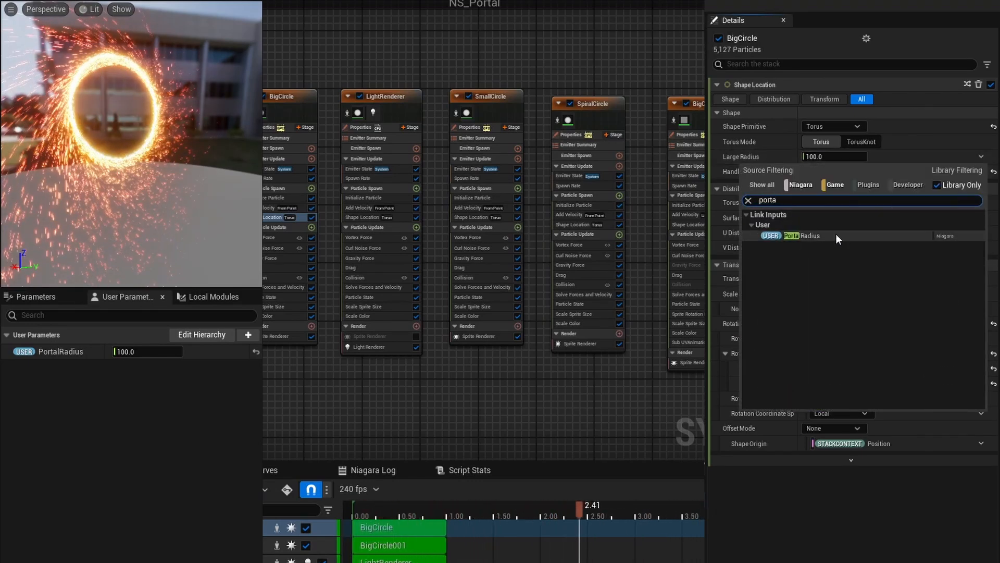
{"action": "left_click", "coordinate": [814, 234]}
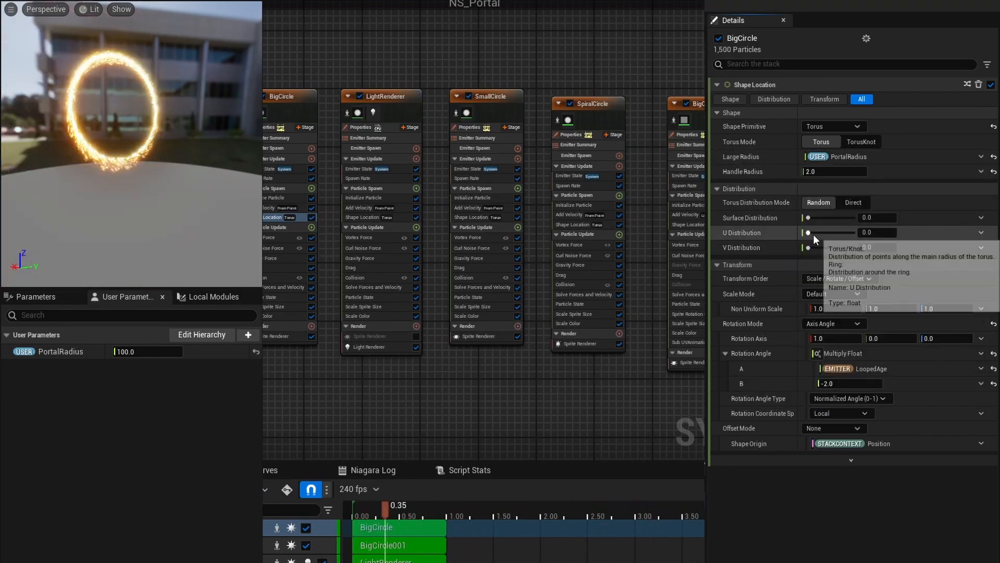
Step: Test the portal with PortalRadius values of 10 and 200, and restore it to 100
{"action": "left_click", "coordinate": [122, 352]}
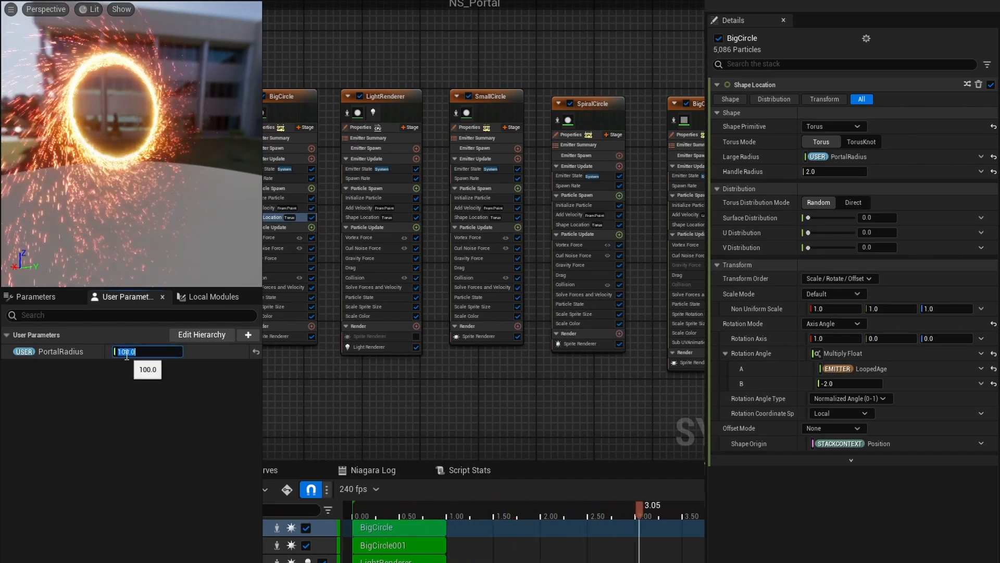
{"action": "type", "text": "10"}
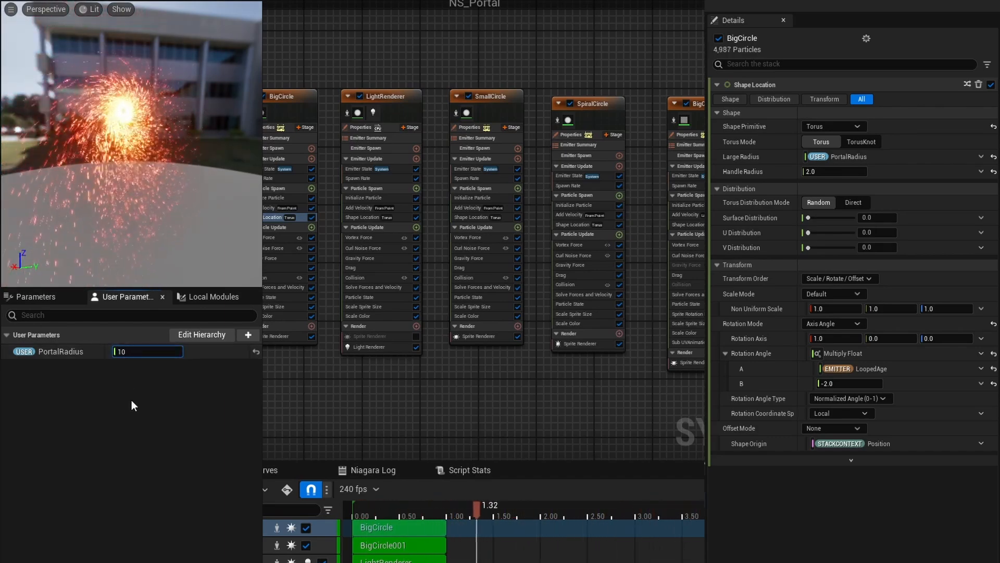
{"action": "type", "text": "200"}
{"action": "key", "text": "Return"}
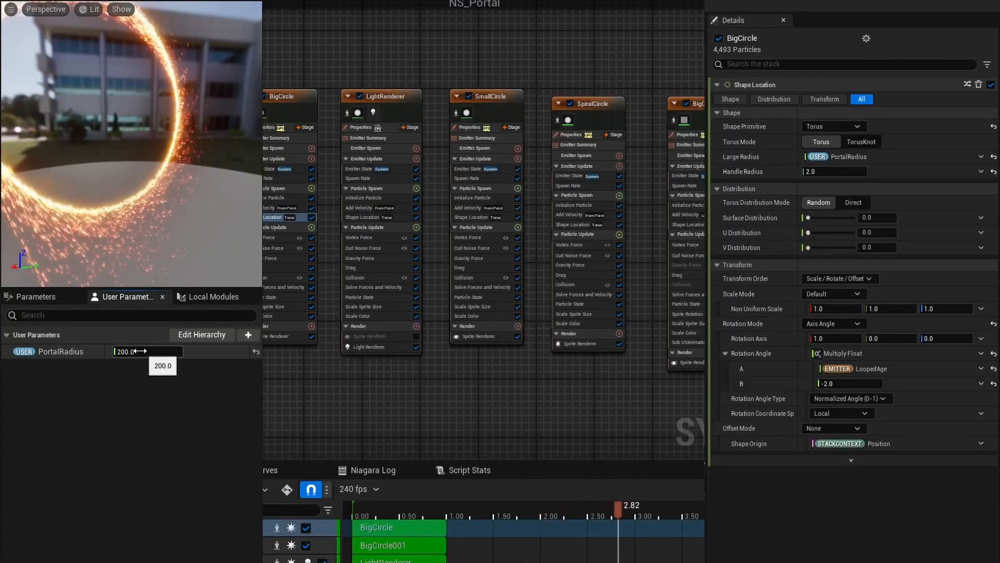
{"action": "type", "text": "100"}
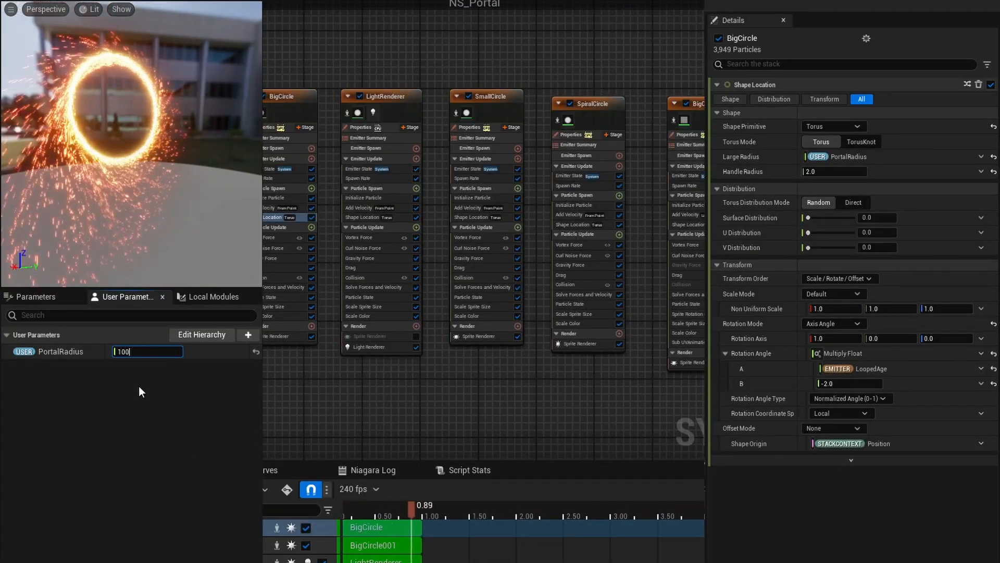
{"action": "left_click", "coordinate": [75, 351]}
Step: Drive BigCircle's SpawnRate with an Add Float whose B input is 500
{"action": "scroll", "coordinate": [324, 398], "scroll_direction": "up", "scroll_amount": 5}
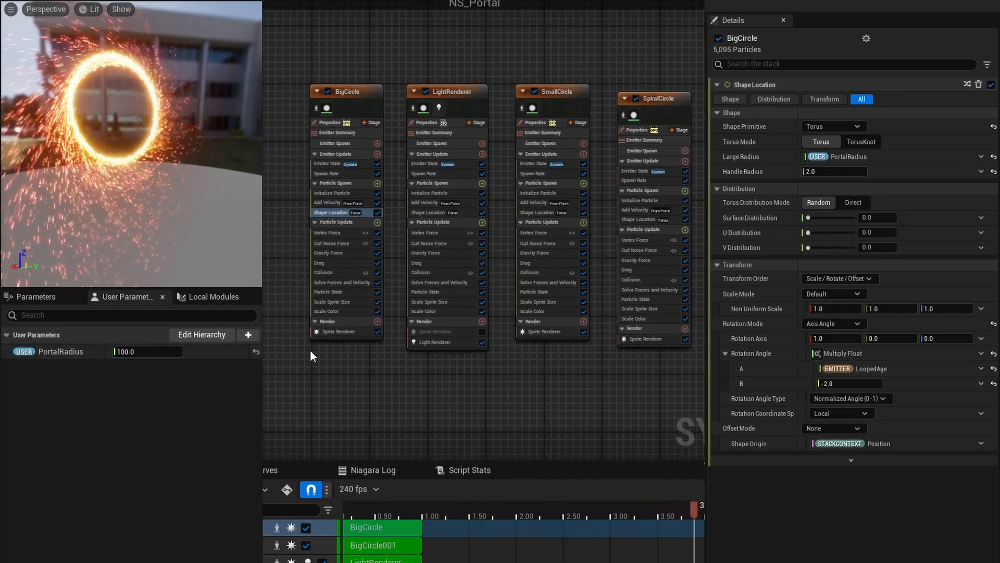
{"action": "right_click_drag", "start_coordinate": [265, 278], "coordinate": [266, 318]}
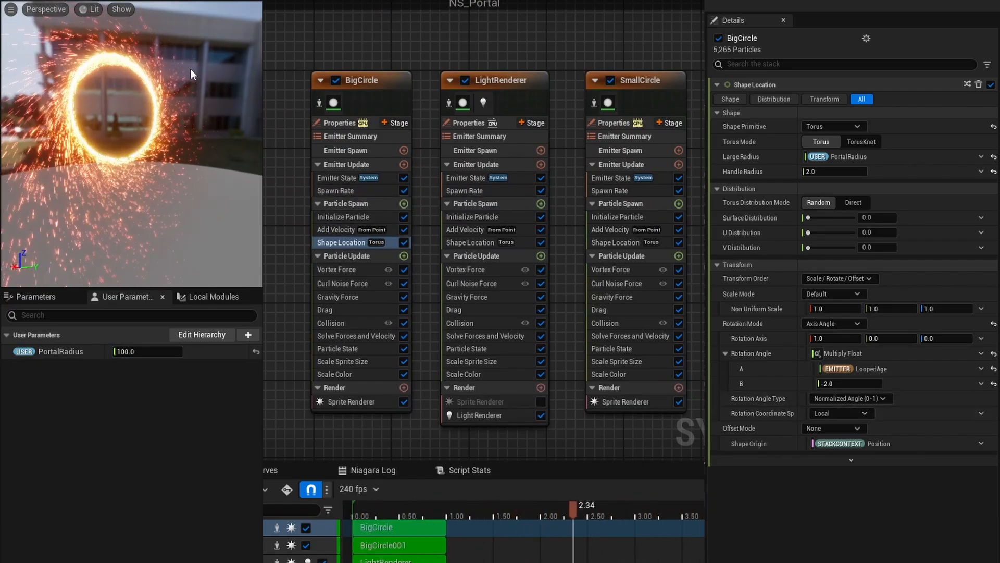
{"action": "left_click", "coordinate": [346, 197]}
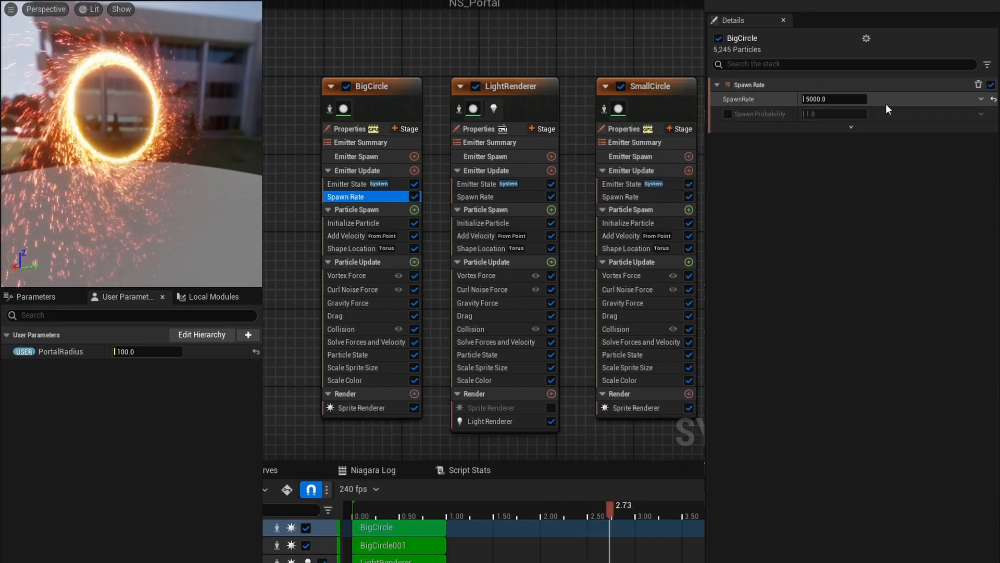
{"action": "left_click", "coordinate": [980, 99]}
{"action": "type", "text": "a"}
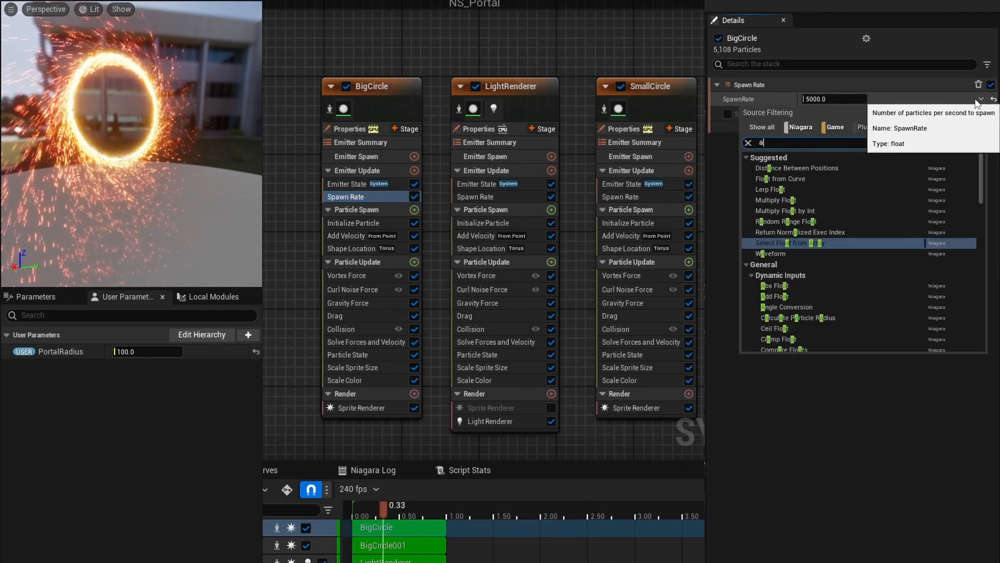
{"action": "type", "text": "dd"}
{"action": "left_click", "coordinate": [777, 167]}
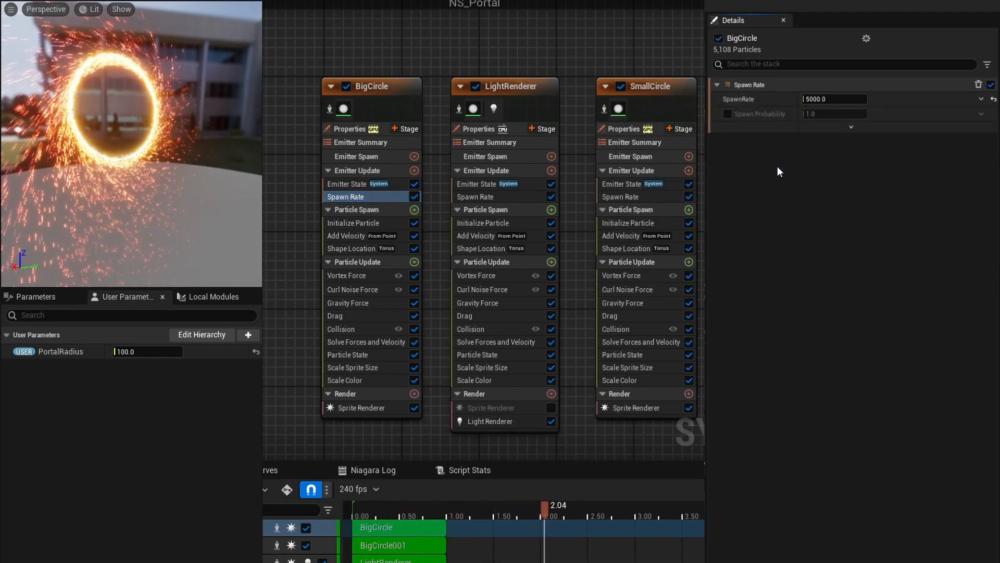
{"action": "left_click", "coordinate": [822, 129]}
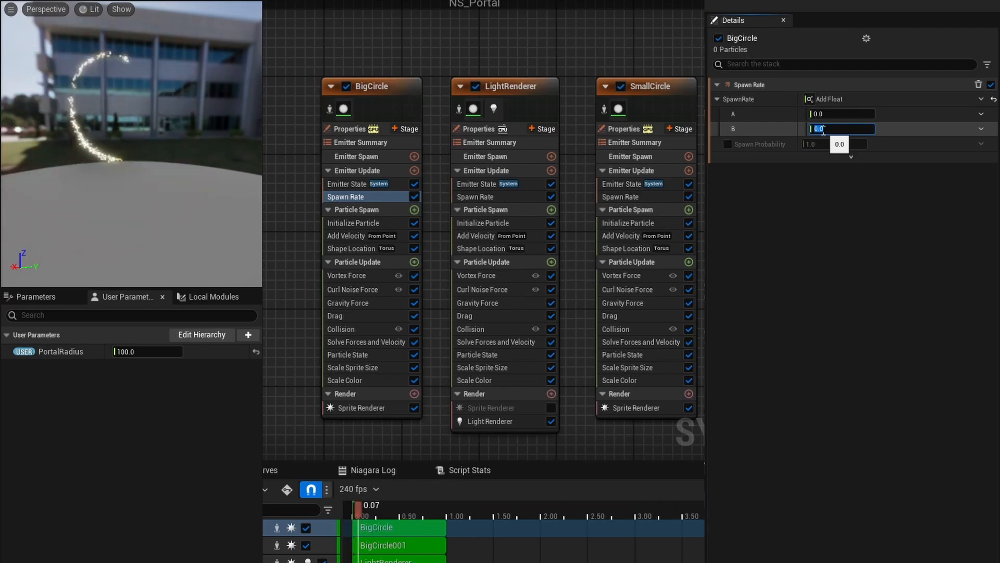
{"action": "key", "text": "Return"}
Step: Set input A of BigCircle's Add Float to a Multiply Float of PortalRadius and 45
{"action": "left_click", "coordinate": [981, 114]}
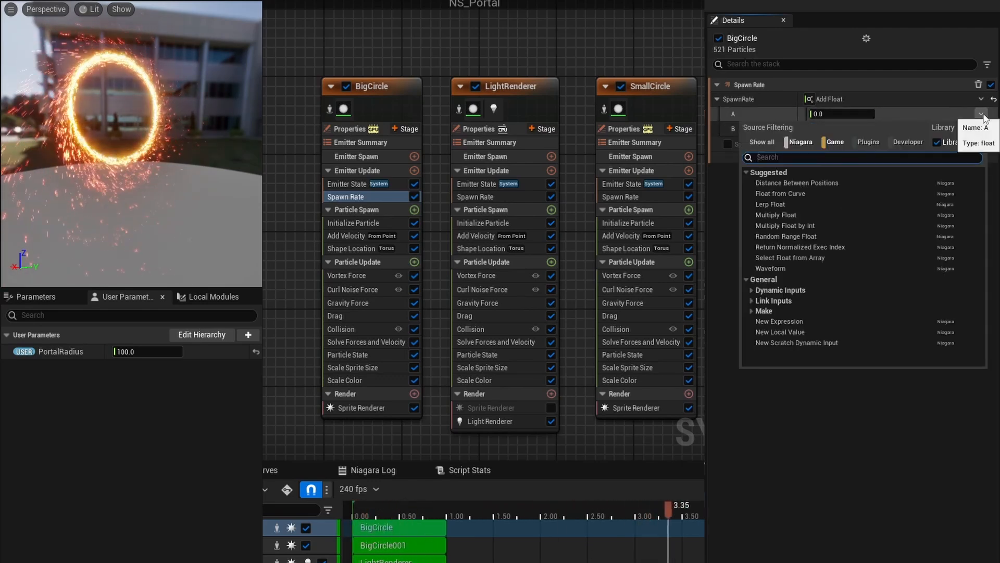
{"action": "type", "text": "mul"}
{"action": "left_click", "coordinate": [795, 183]}
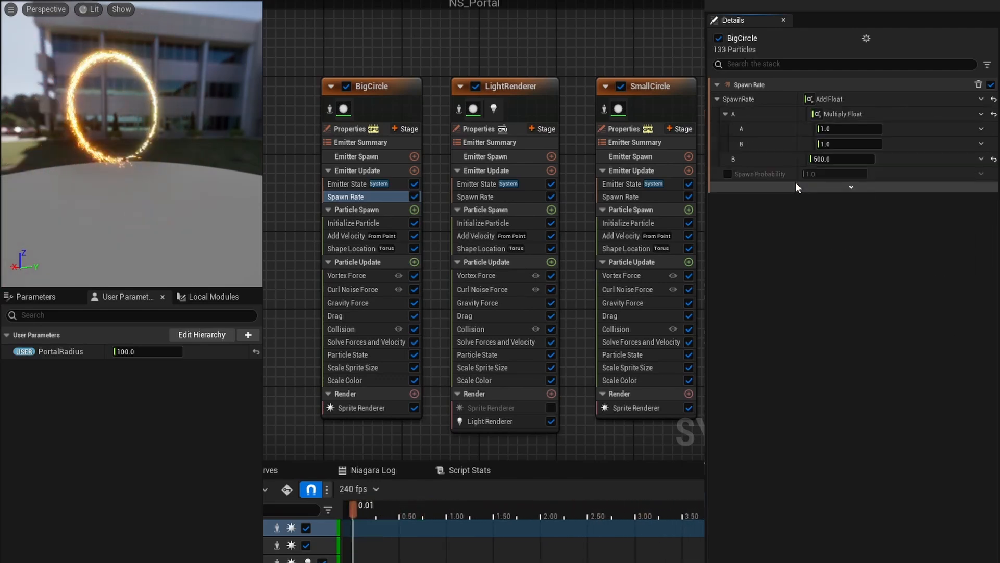
{"action": "left_click", "coordinate": [981, 129]}
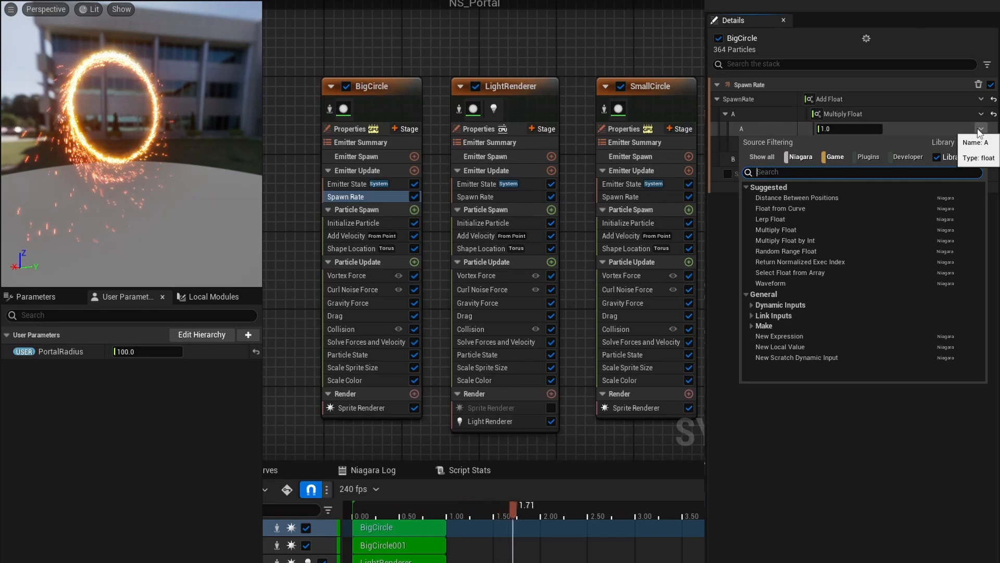
{"action": "type", "text": "port"}
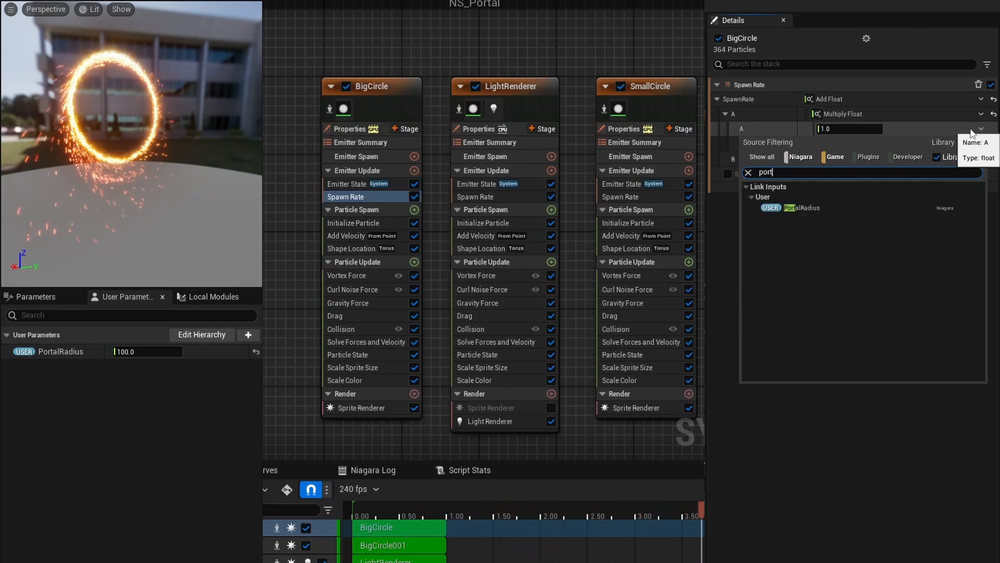
{"action": "left_click", "coordinate": [797, 208]}
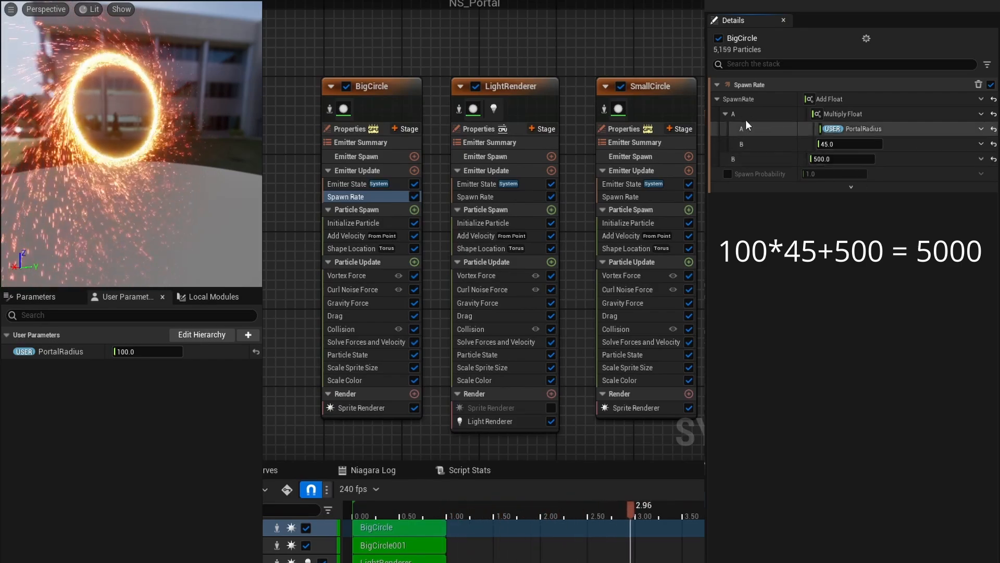
{"action": "left_click", "coordinate": [725, 114]}
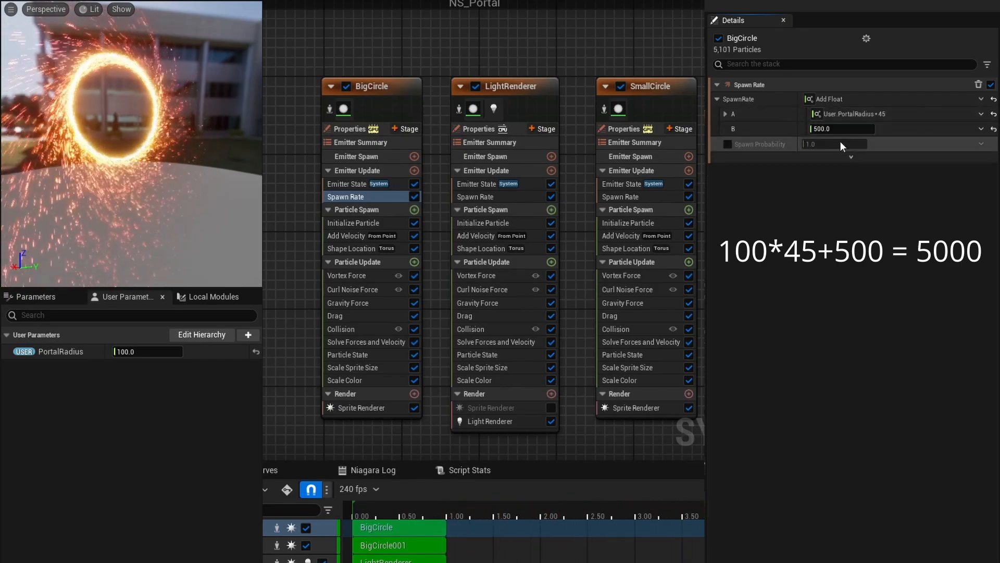
{"action": "left_click", "coordinate": [725, 113]}
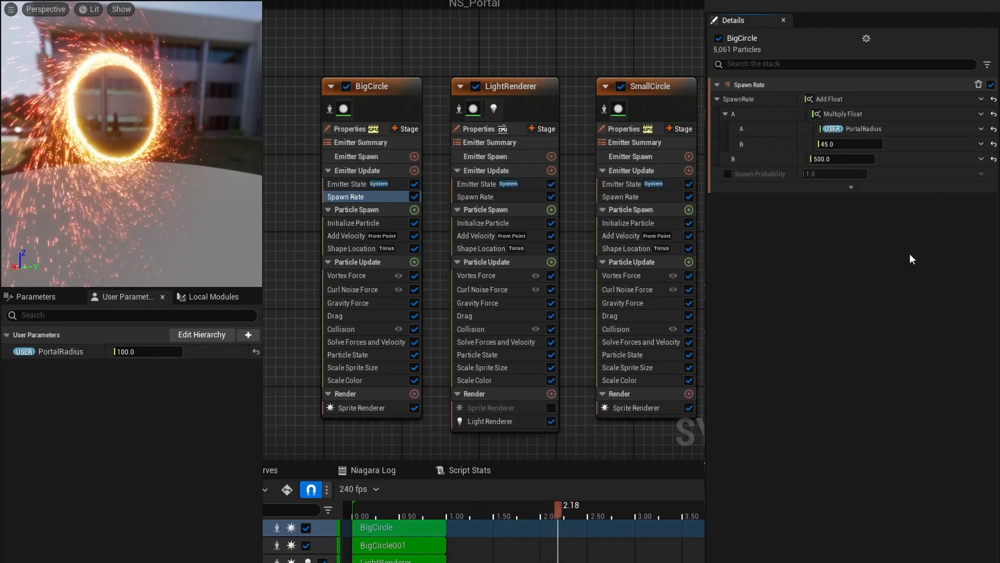
Step: Copy BigCircle's Add Float SpawnRate input and link LightRenderer's SpawnRate directly to PortalRadius
{"action": "right_click", "coordinate": [839, 99]}
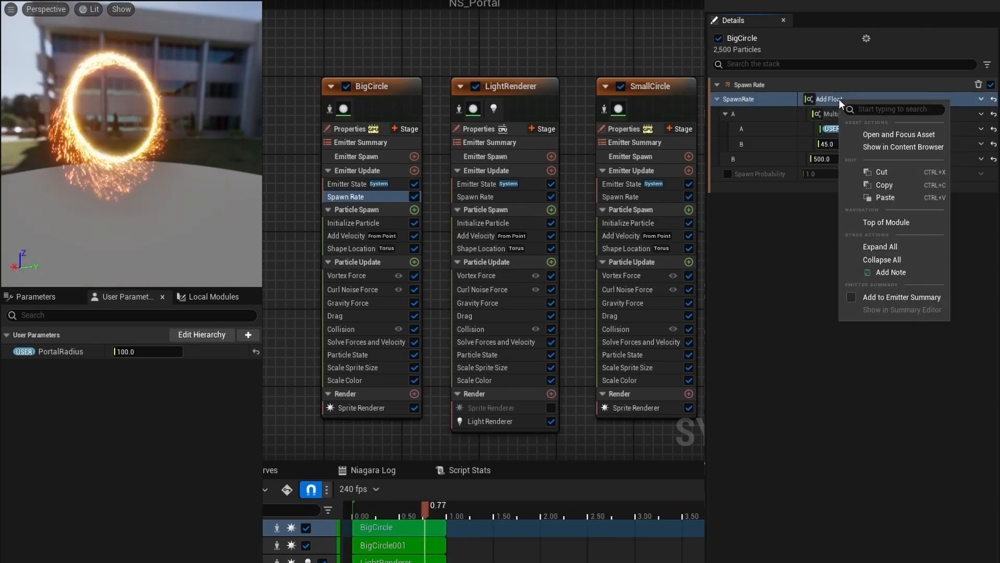
{"action": "left_click", "coordinate": [890, 185]}
{"action": "left_click", "coordinate": [475, 196]}
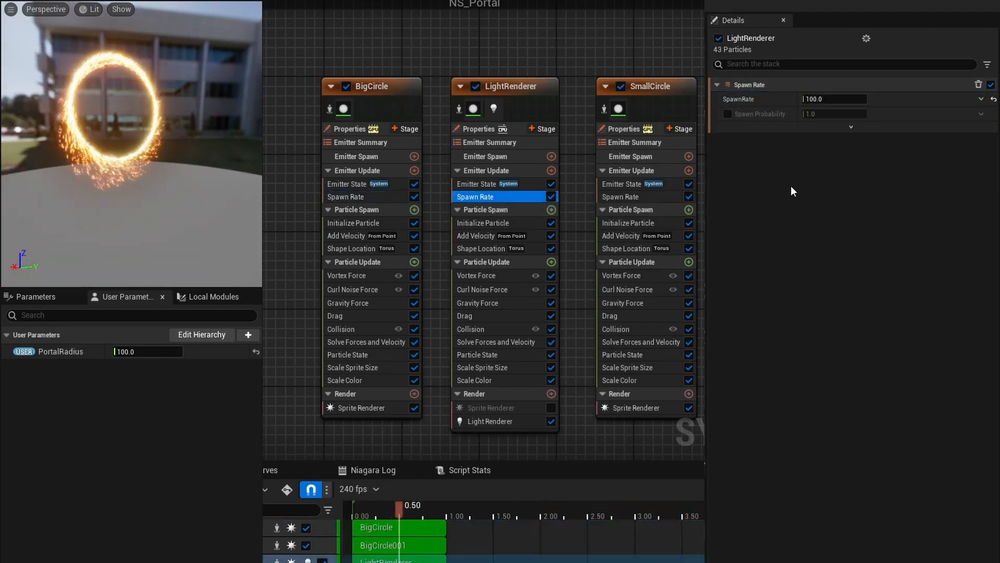
{"action": "left_click", "coordinate": [981, 99]}
{"action": "type", "text": "port"}
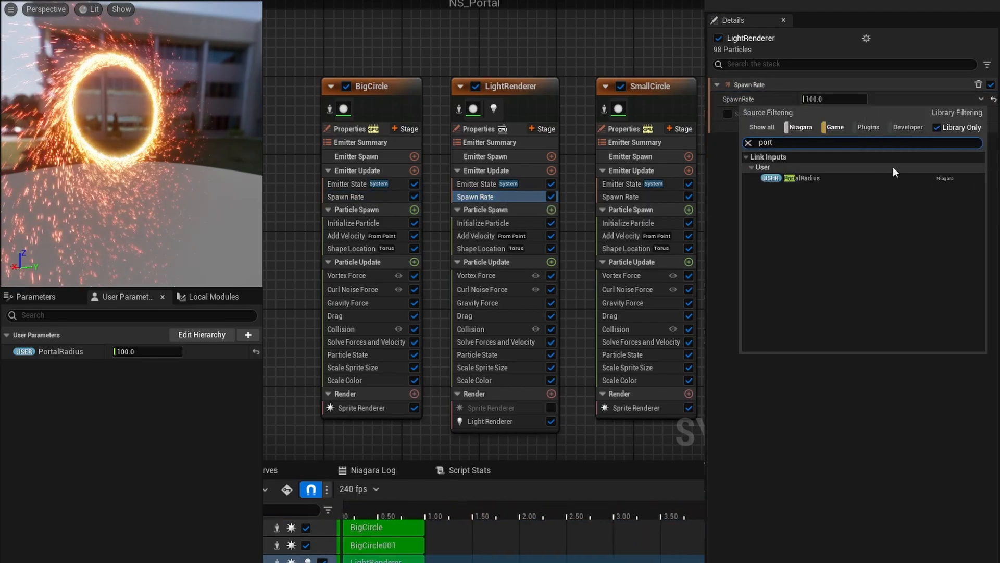
{"action": "left_click", "coordinate": [860, 178]}
Step: Give SmallCircle's SpawnRate the copied Add Float expression, with PortalRadius multiplied by 15 and 500 added
{"action": "left_click", "coordinate": [620, 196]}
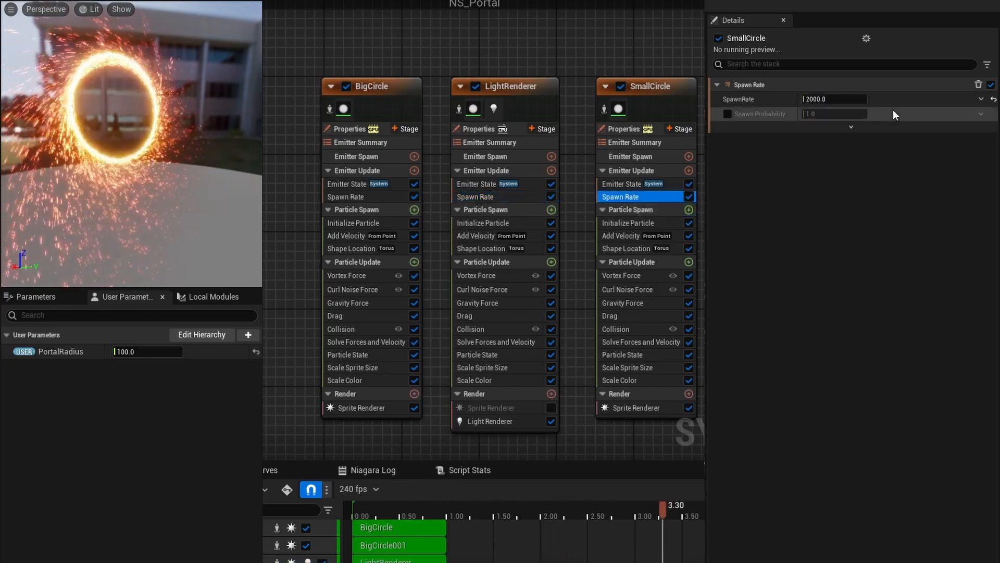
{"action": "left_click", "coordinate": [826, 159]}
{"action": "left_click", "coordinate": [620, 196]}
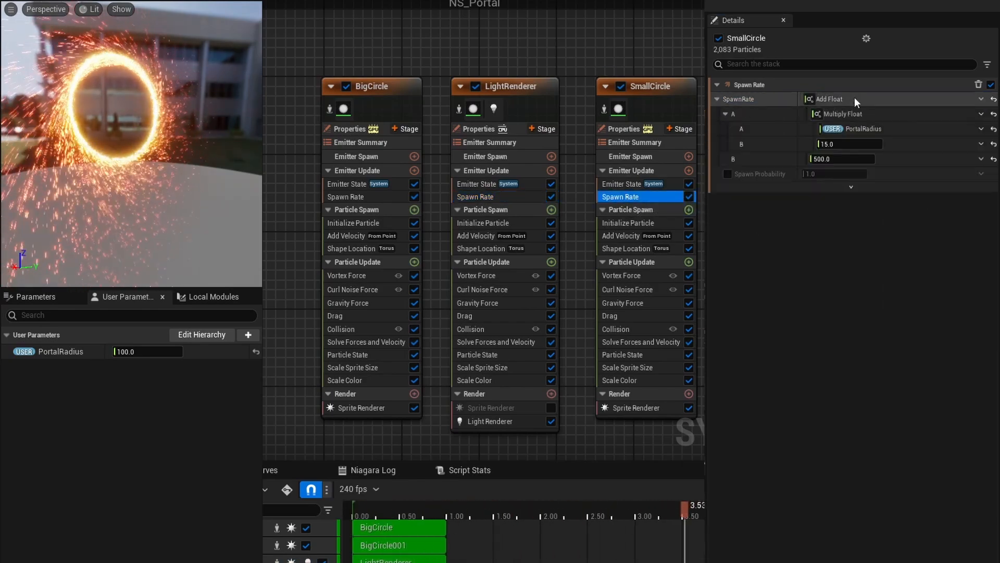
Step: Copy SmallCircle's SpawnRate expression and paste it into SpiralCircle's SpawnRate
{"action": "right_click", "coordinate": [855, 99]}
{"action": "left_click", "coordinate": [885, 185]}
{"action": "left_click", "coordinate": [757, 196]}
{"action": "right_click", "coordinate": [885, 101]}
{"action": "left_click", "coordinate": [921, 198]}
Step: Paste the copied expression into BigCircle001's SpawnRate and set its PortalRadius multiplier to 4
{"action": "right_click_drag", "start_coordinate": [714, 218], "coordinate": [514, 214]}
{"action": "left_click", "coordinate": [698, 202]}
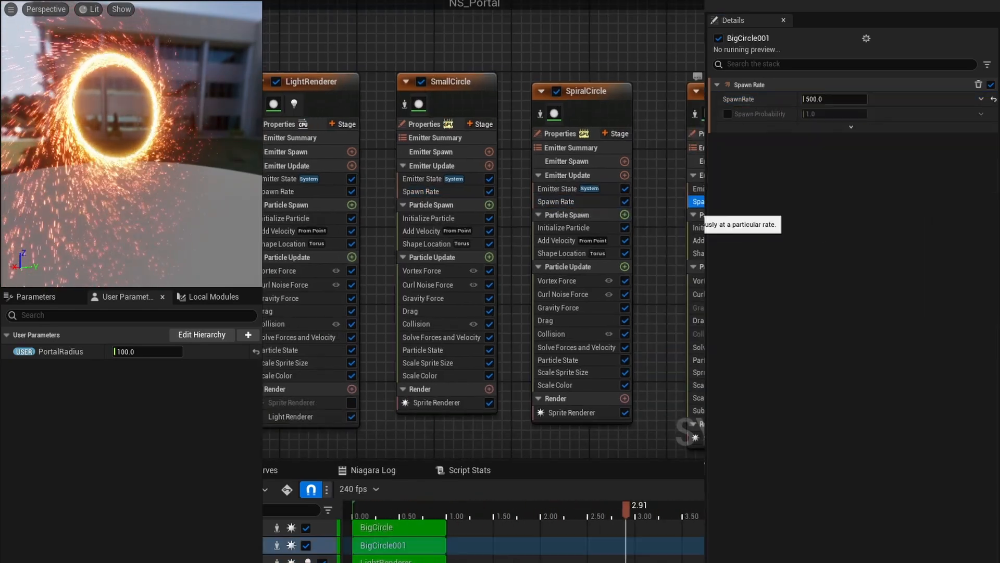
{"action": "right_click", "coordinate": [884, 102]}
{"action": "left_click", "coordinate": [862, 194]}
{"action": "left_click", "coordinate": [838, 145]}
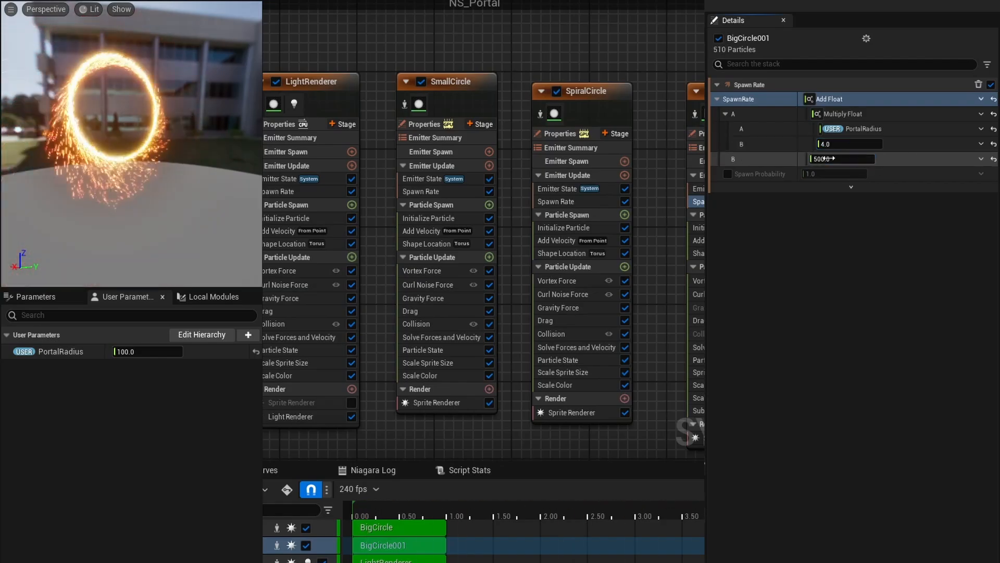
{"action": "left_click", "coordinate": [844, 304]}
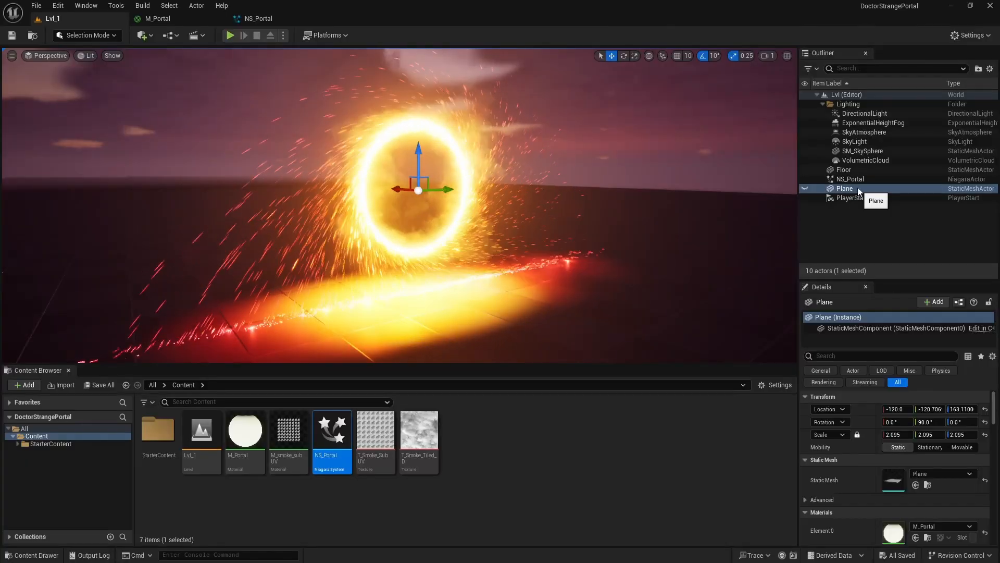
Step: In the level, test the NS_Portal actor with a PortalRadius of 200 and restore it to 100
{"action": "left_click", "coordinate": [850, 179]}
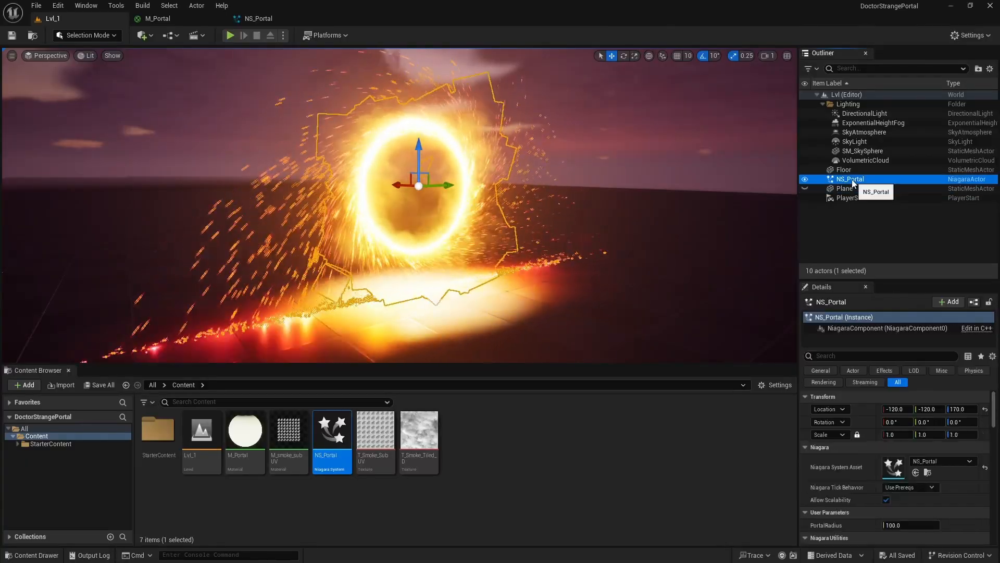
{"action": "scroll", "coordinate": [834, 469], "scroll_direction": "down", "scroll_amount": 3}
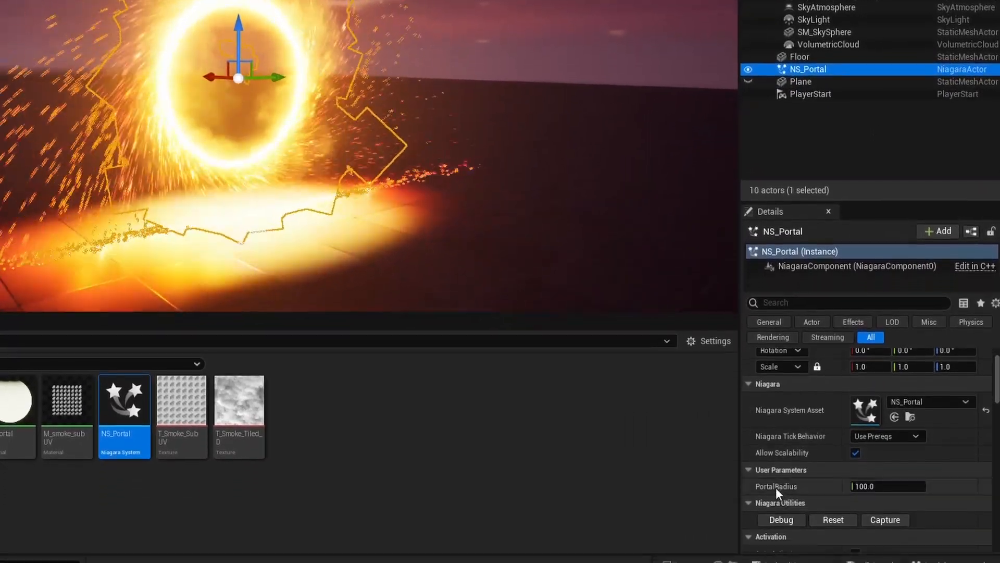
{"action": "left_click", "coordinate": [878, 487]}
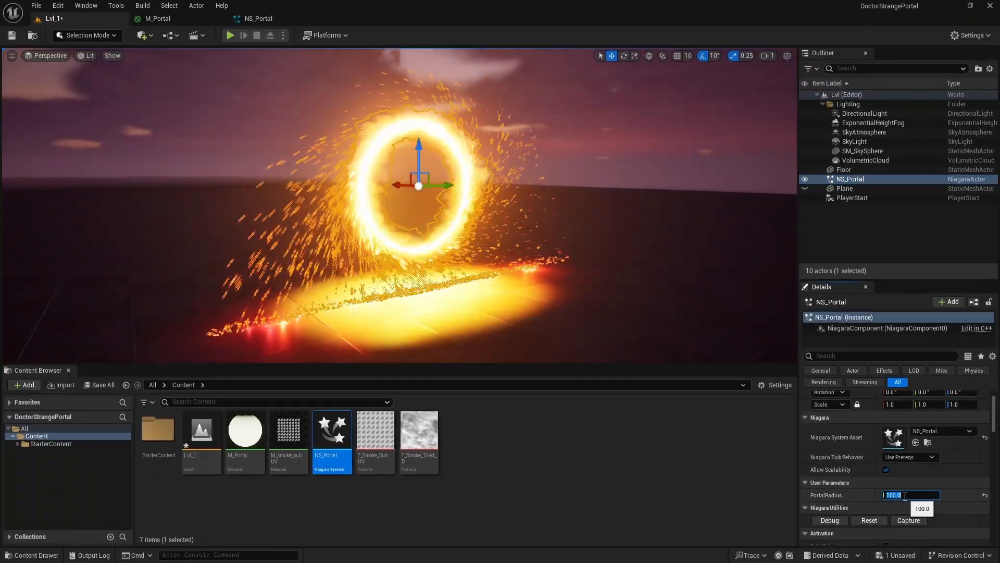
{"action": "type", "text": "200"}
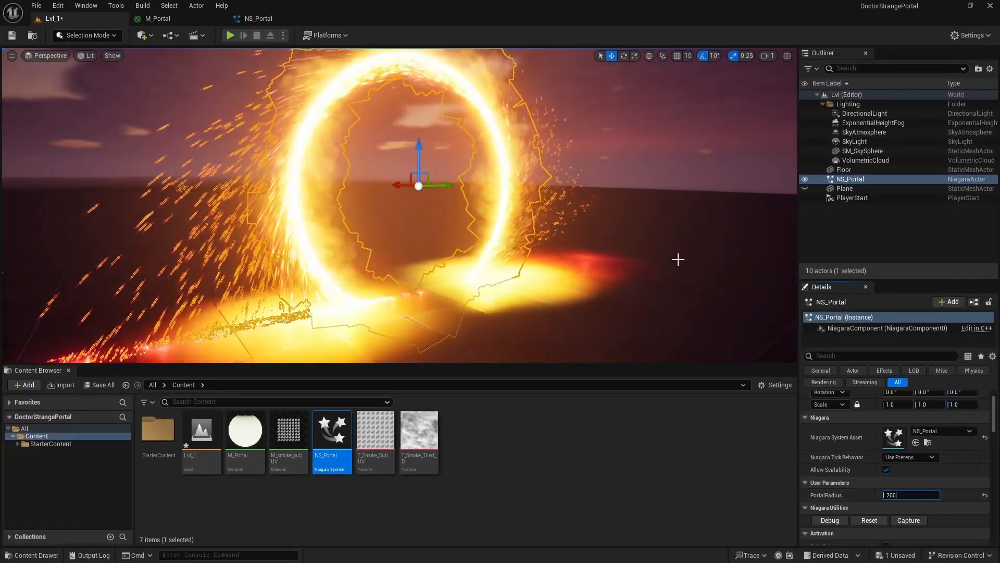
{"action": "key", "text": "Return"}
{"action": "left_click", "coordinate": [884, 495]}
{"action": "type", "text": "100"}
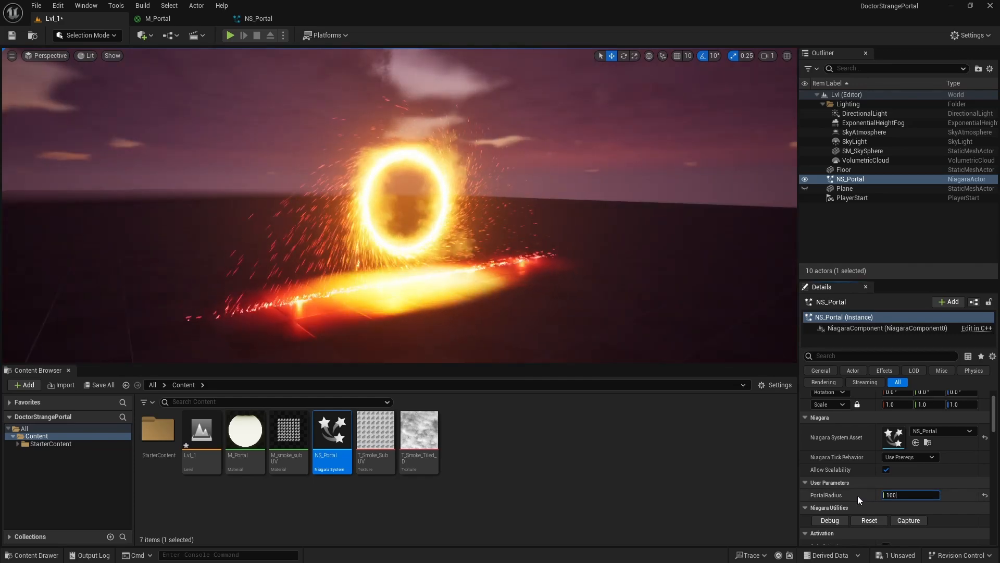
Step: Create a level sequence named NewLevelSequence in the Content folder and add the NS_Portal actor to it
{"action": "key", "text": "Return"}
{"action": "left_click", "coordinate": [196, 35]}
{"action": "left_click", "coordinate": [236, 60]}
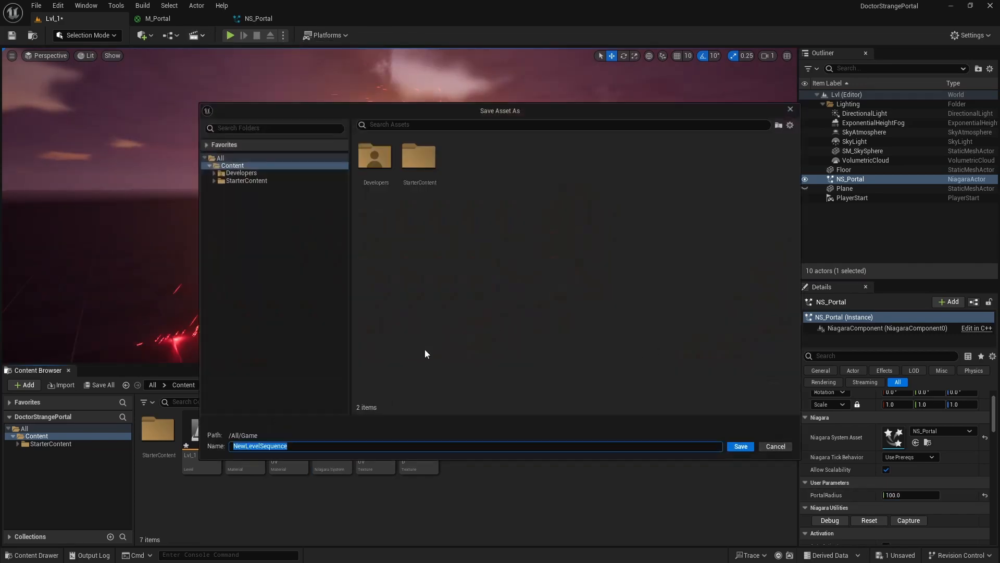
{"action": "left_click", "coordinate": [740, 446]}
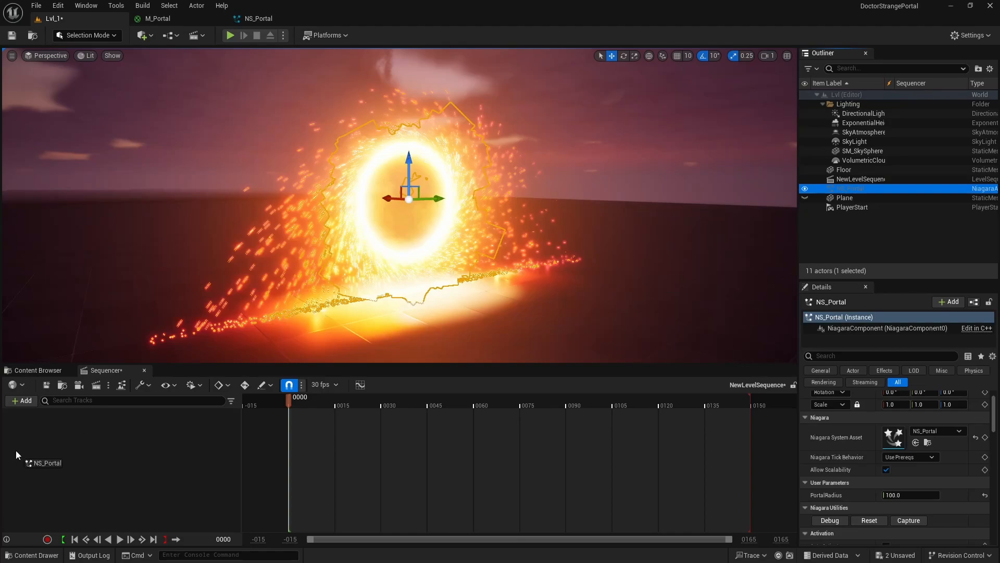
{"action": "left_click_drag", "start_coordinate": [15, 450], "coordinate": [16, 450]}
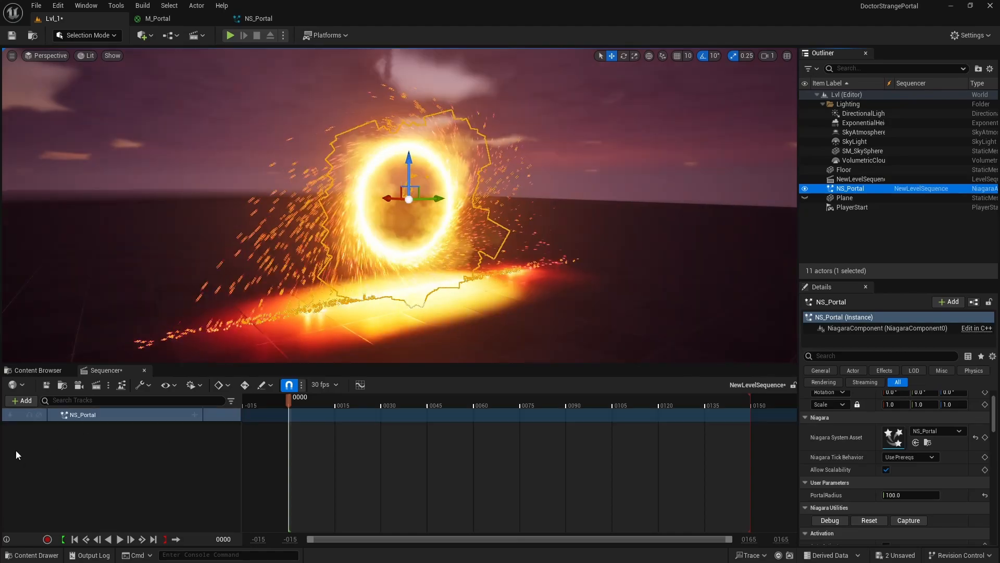
Step: Add NS_Portal's NiagaraComponent0 to the sequence and give it a PortalRadius parameter track
{"action": "left_click", "coordinate": [195, 415]}
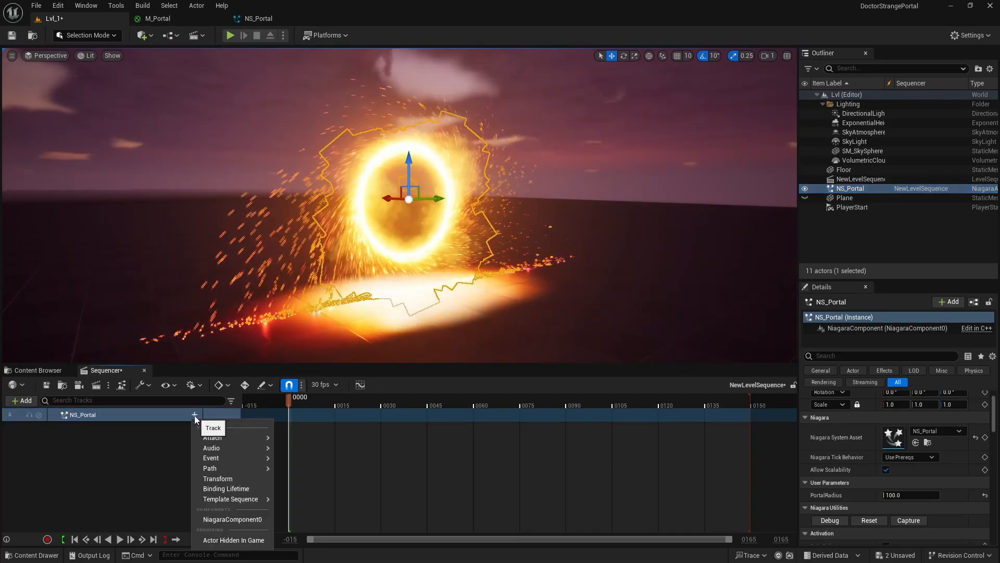
{"action": "left_click", "coordinate": [223, 519]}
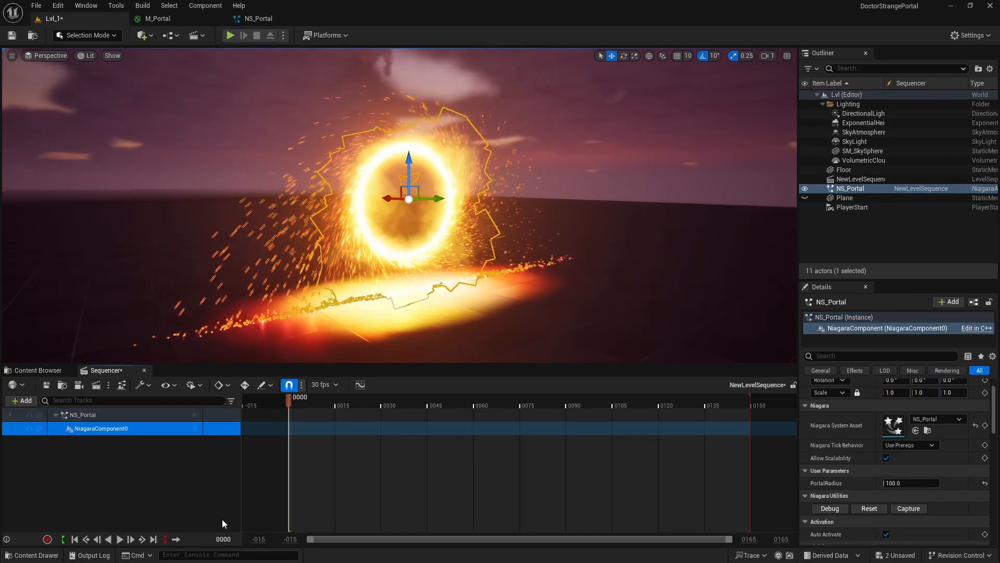
{"action": "left_click", "coordinate": [194, 428]}
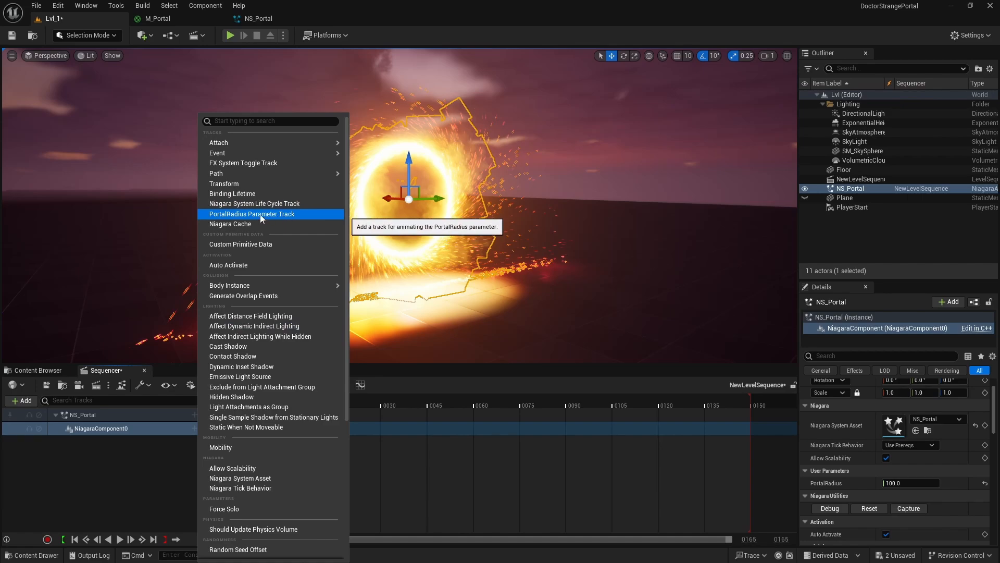
{"action": "left_click", "coordinate": [250, 214]}
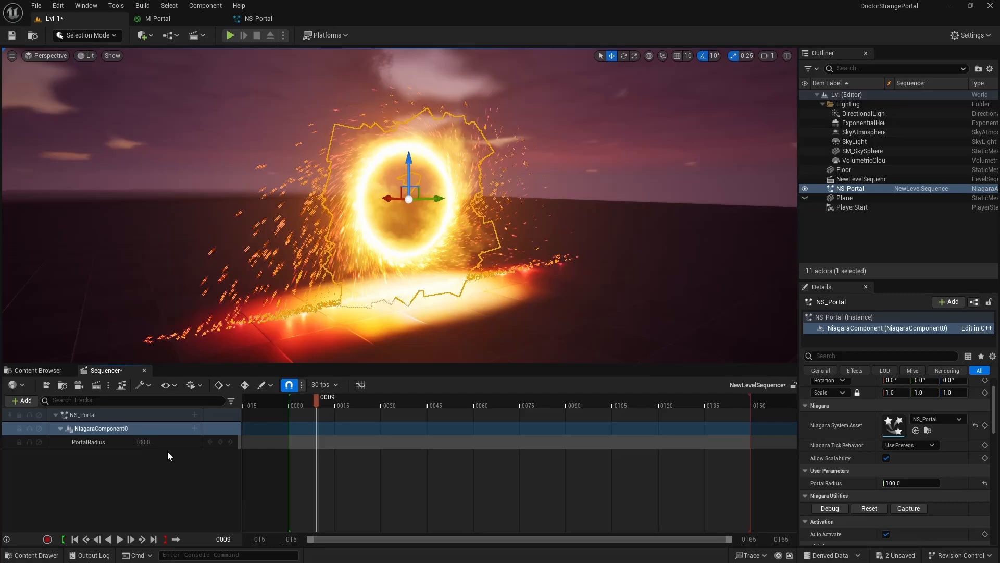
Step: Set the PortalRadius track to 10 at frame 9 with auto-key enabled, and move the playhead further along the timeline
{"action": "left_click", "coordinate": [142, 441]}
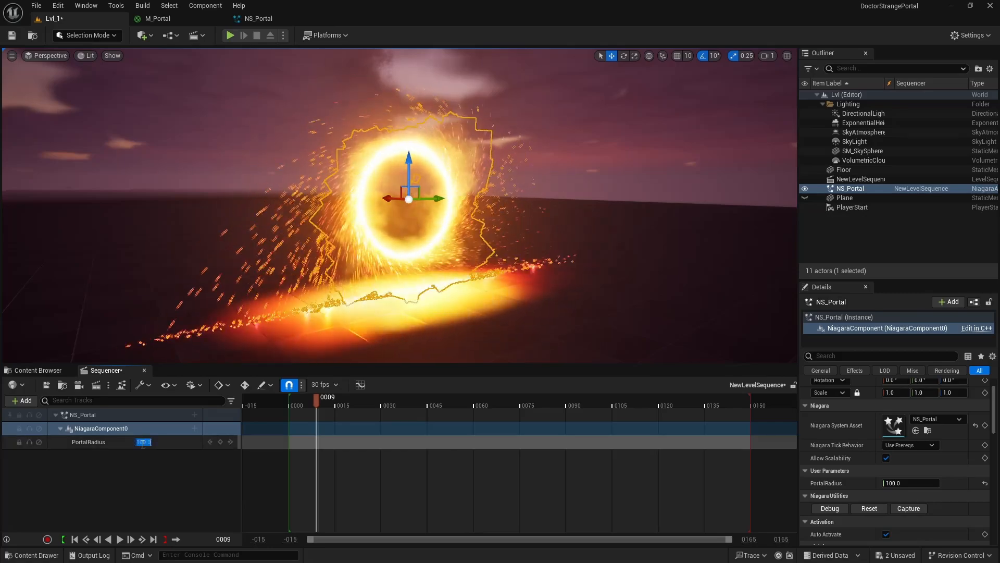
{"action": "type", "text": "10"}
{"action": "key", "text": "Return"}
{"action": "left_click", "coordinate": [245, 384]}
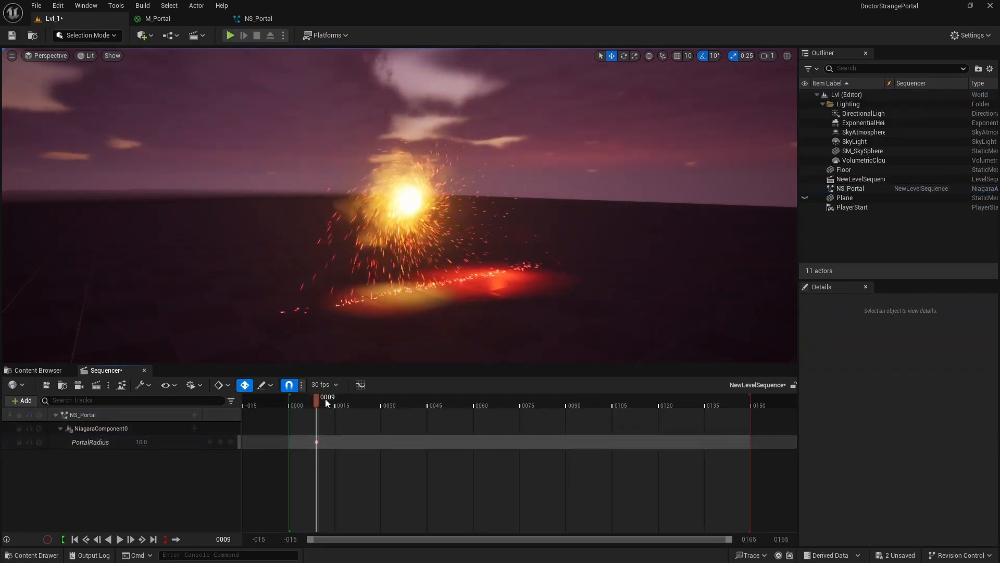
{"action": "left_click_drag", "start_coordinate": [325, 398], "coordinate": [635, 411]}
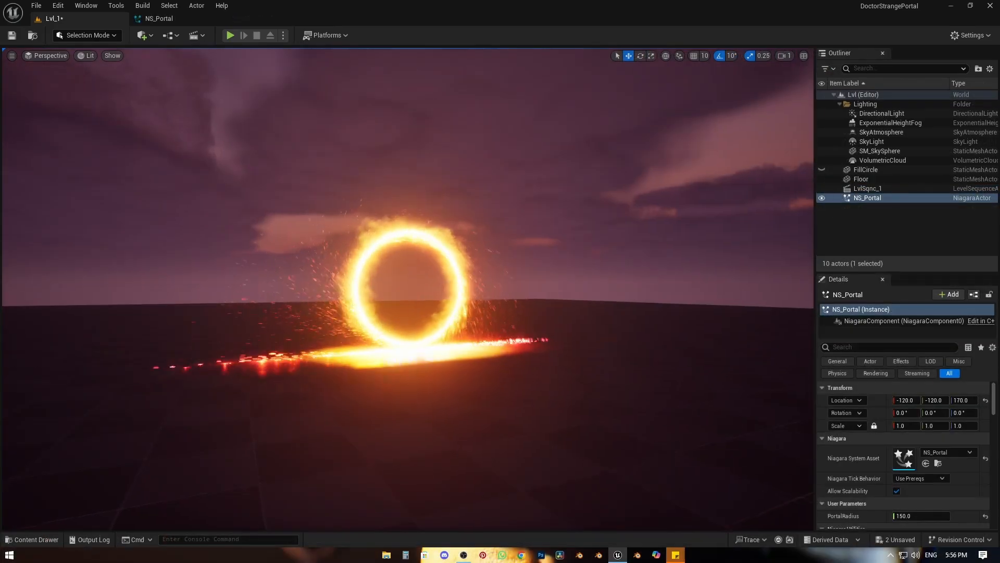
{"action": "key", "text": "w"}
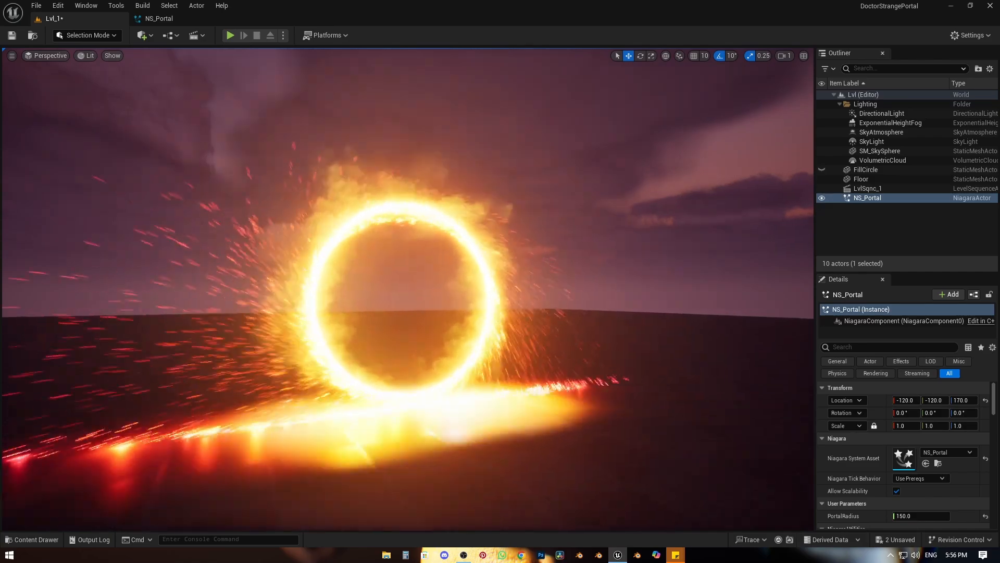
{"action": "key", "text": "a"}
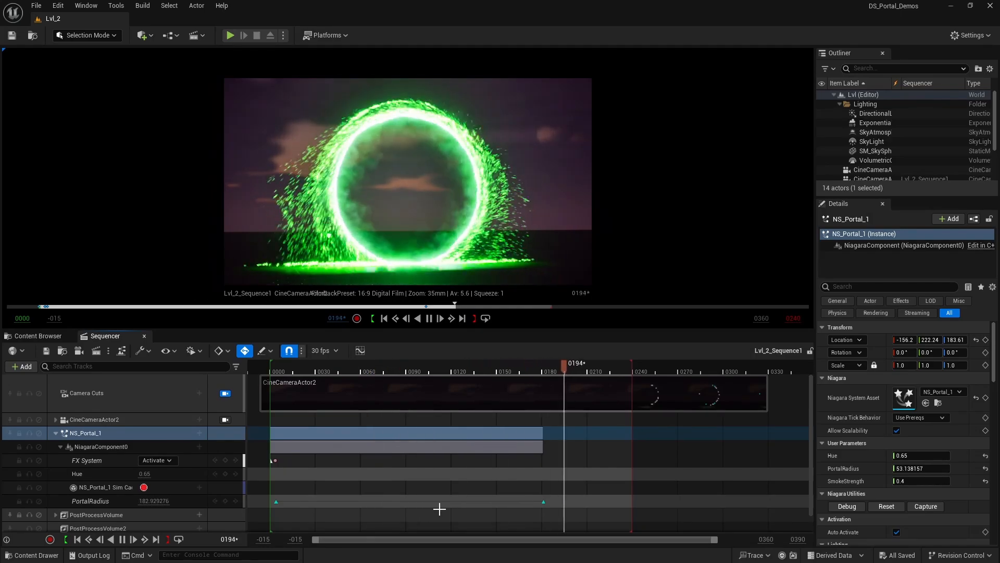
Step: Set the Hue track of NS_Portal_1 to 0.45 in Lvl_2_Sequence1 to recolour the portal
{"action": "left_click_drag", "start_coordinate": [144, 474], "coordinate": [140, 474]}
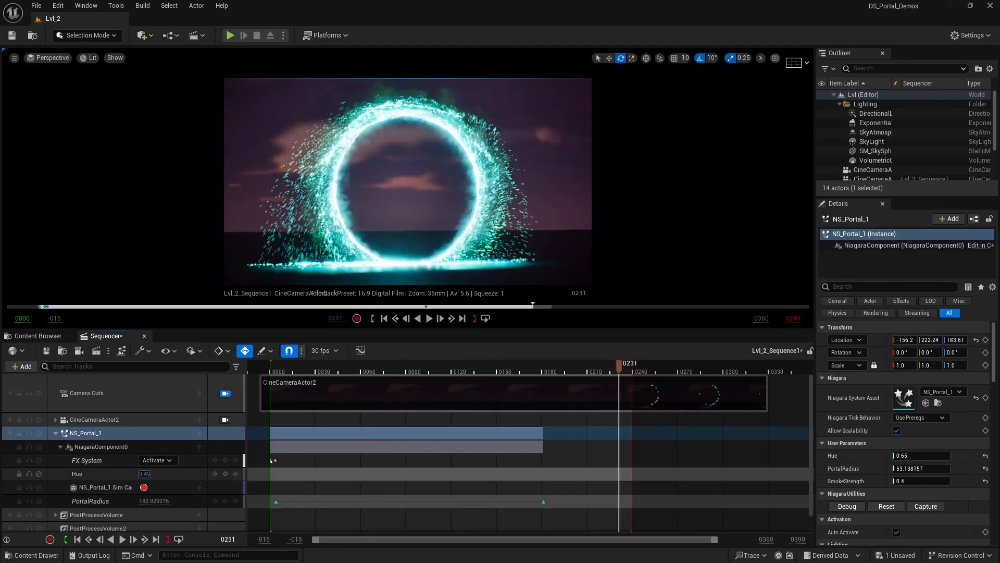